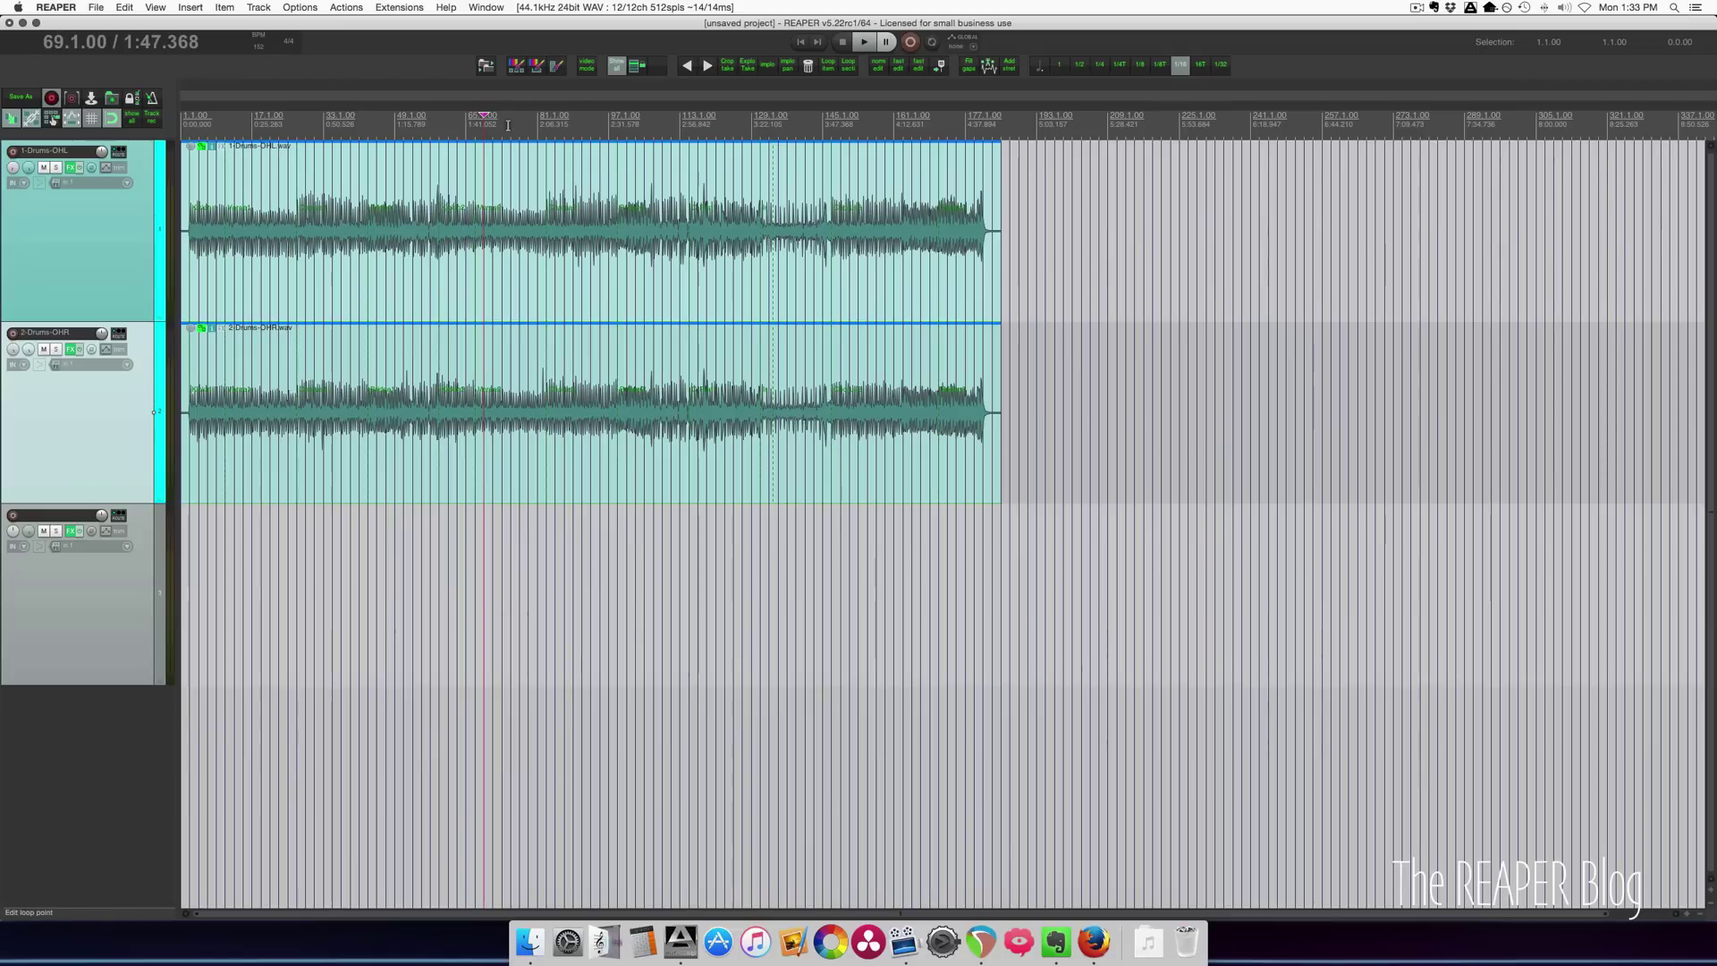
Step: Select 73.1.00–151.1.00, clear all selections with Cmd+Z, and bring up the Actions list
drag(509, 125, 850, 125)
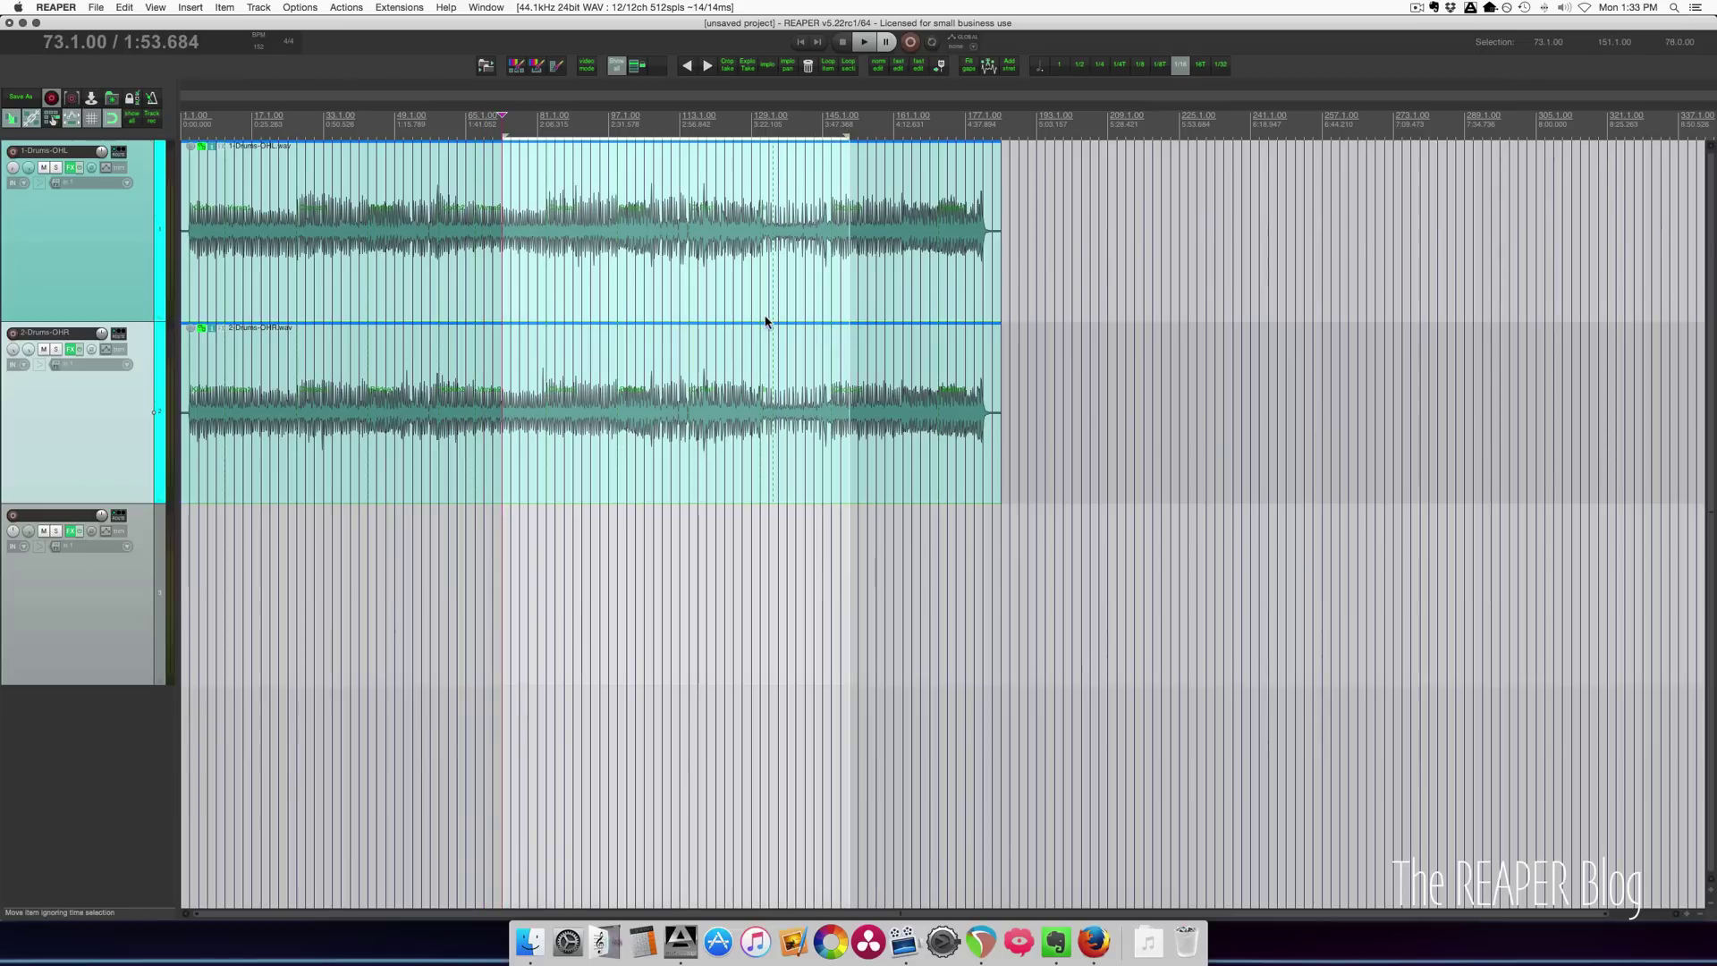
key(super+z)
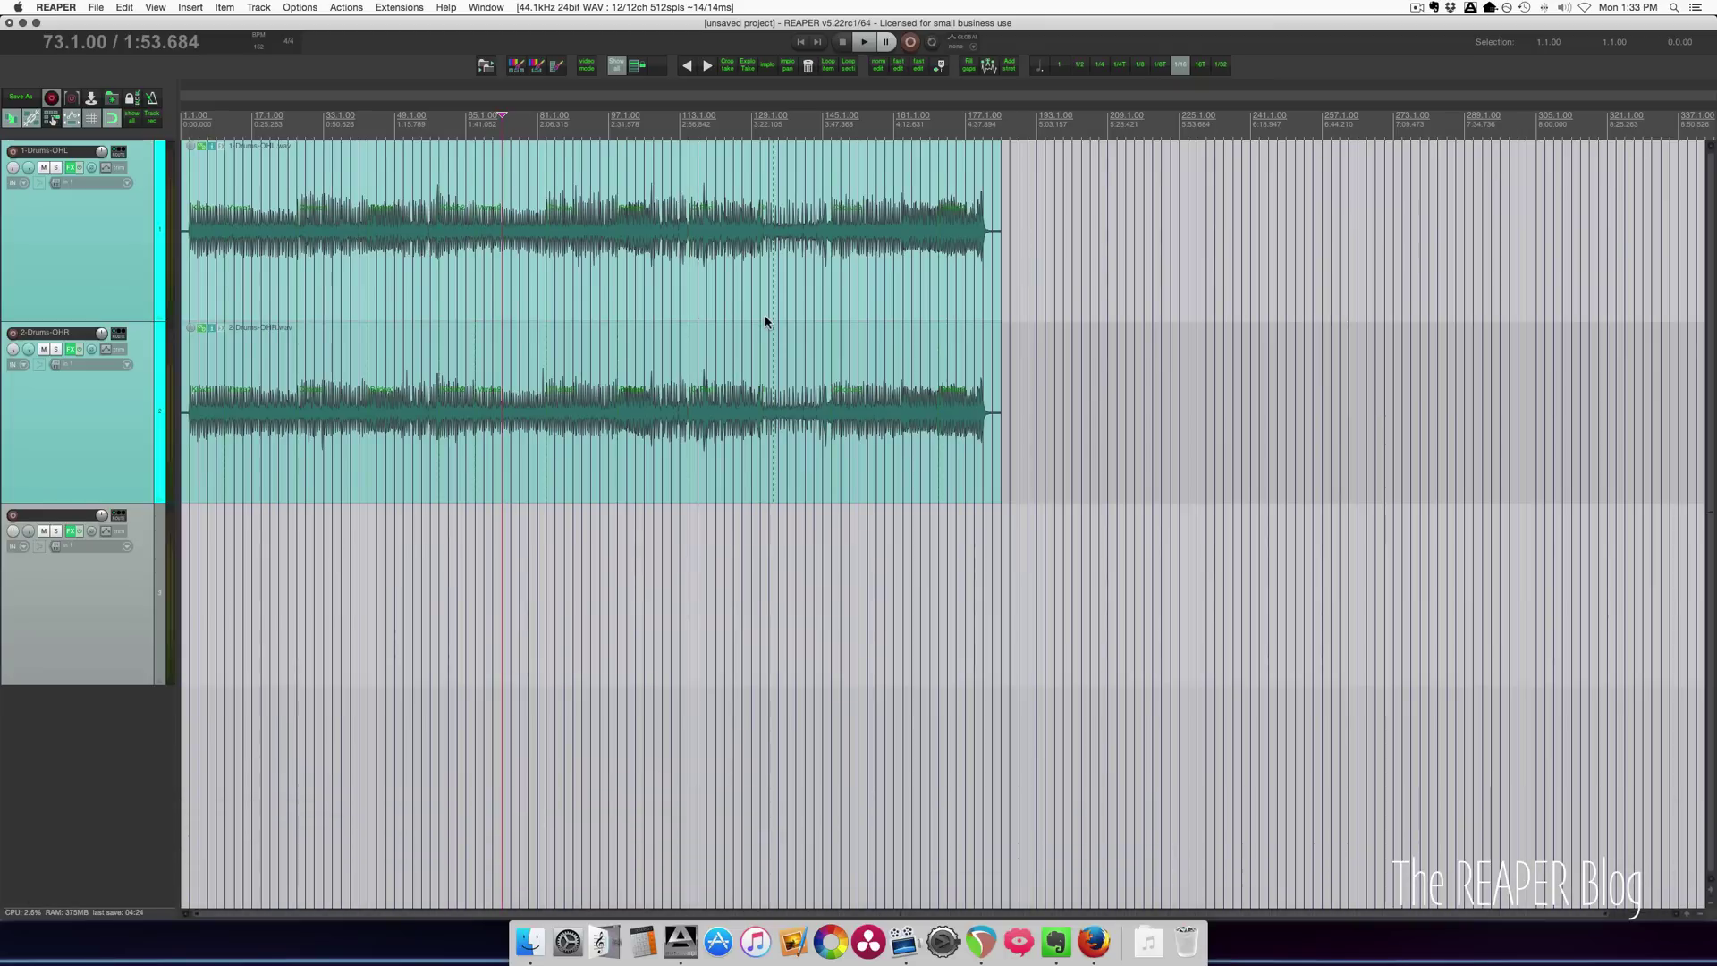
key(shift+slash)
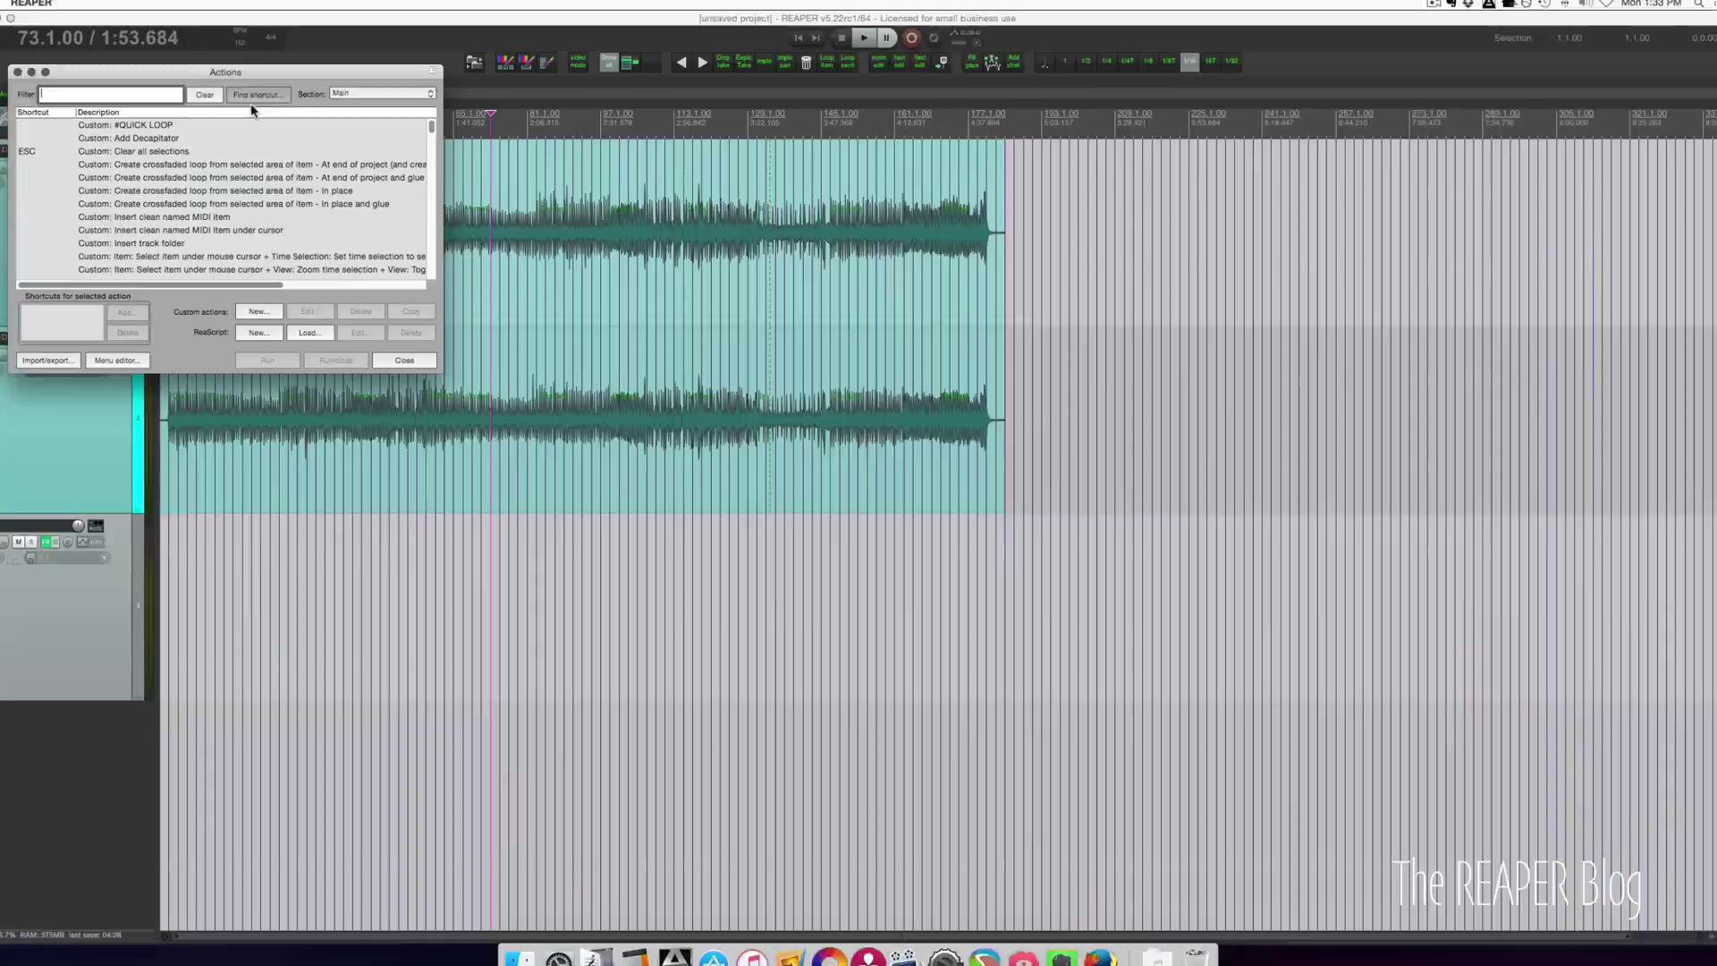
Step: Review the remove-time-selection and deselect steps of the 'Clear all selections' custom action
double_click(172, 152)
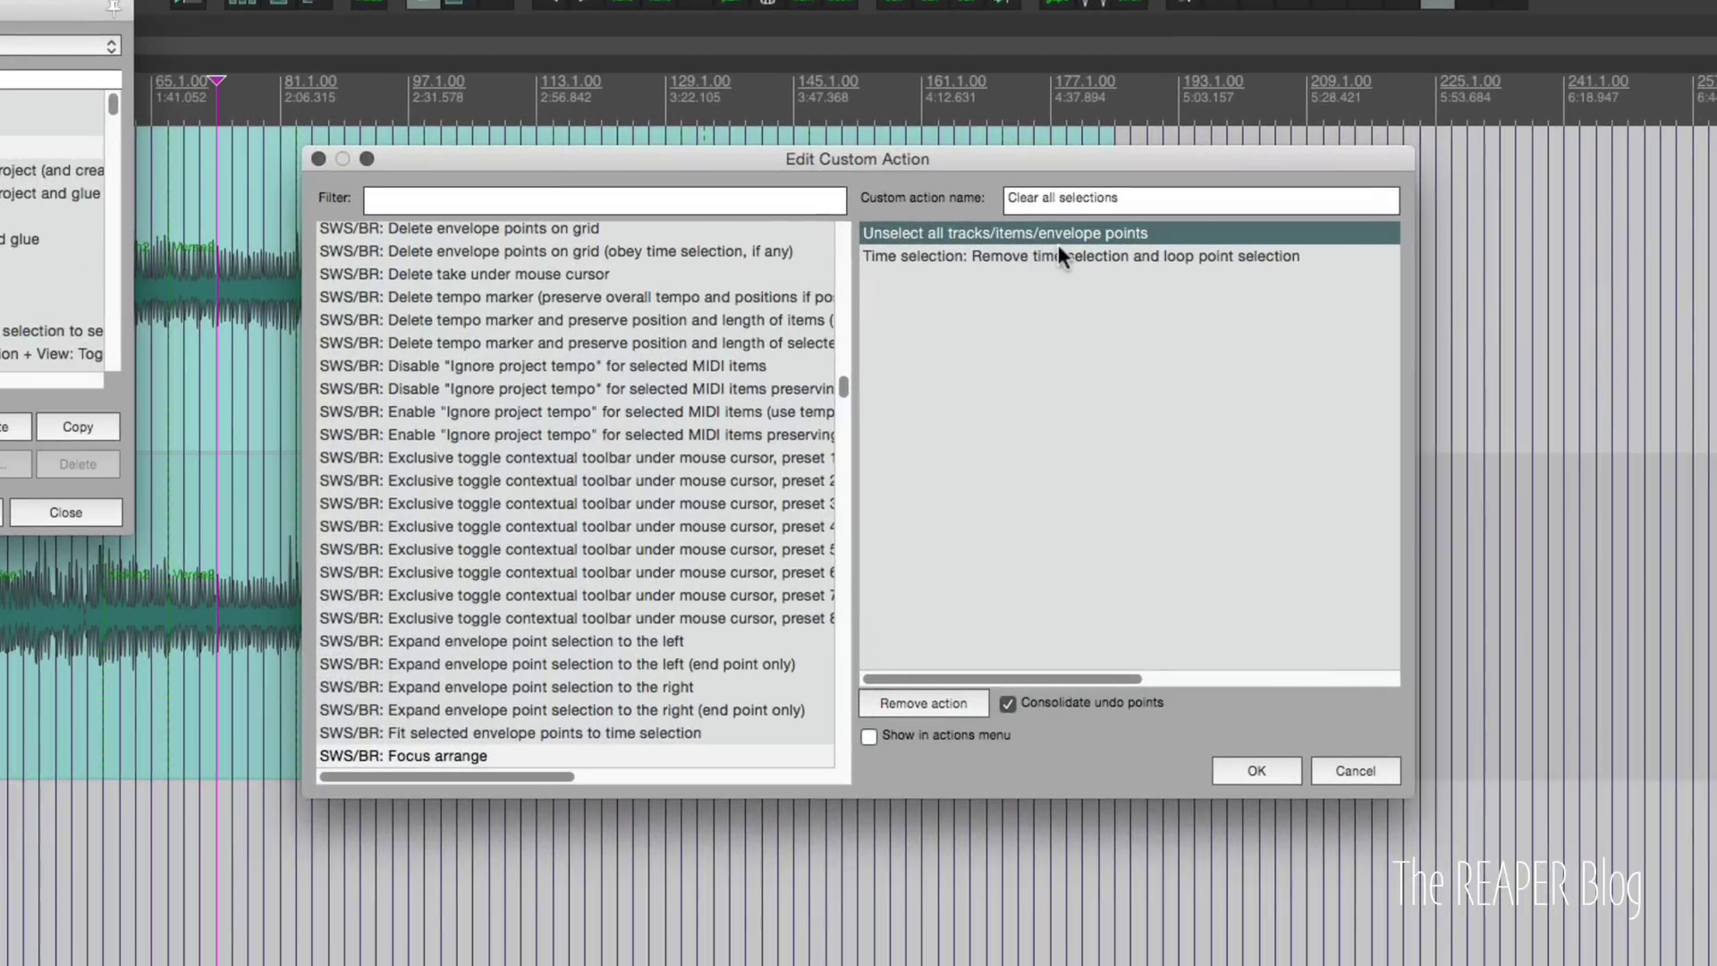
click(926, 263)
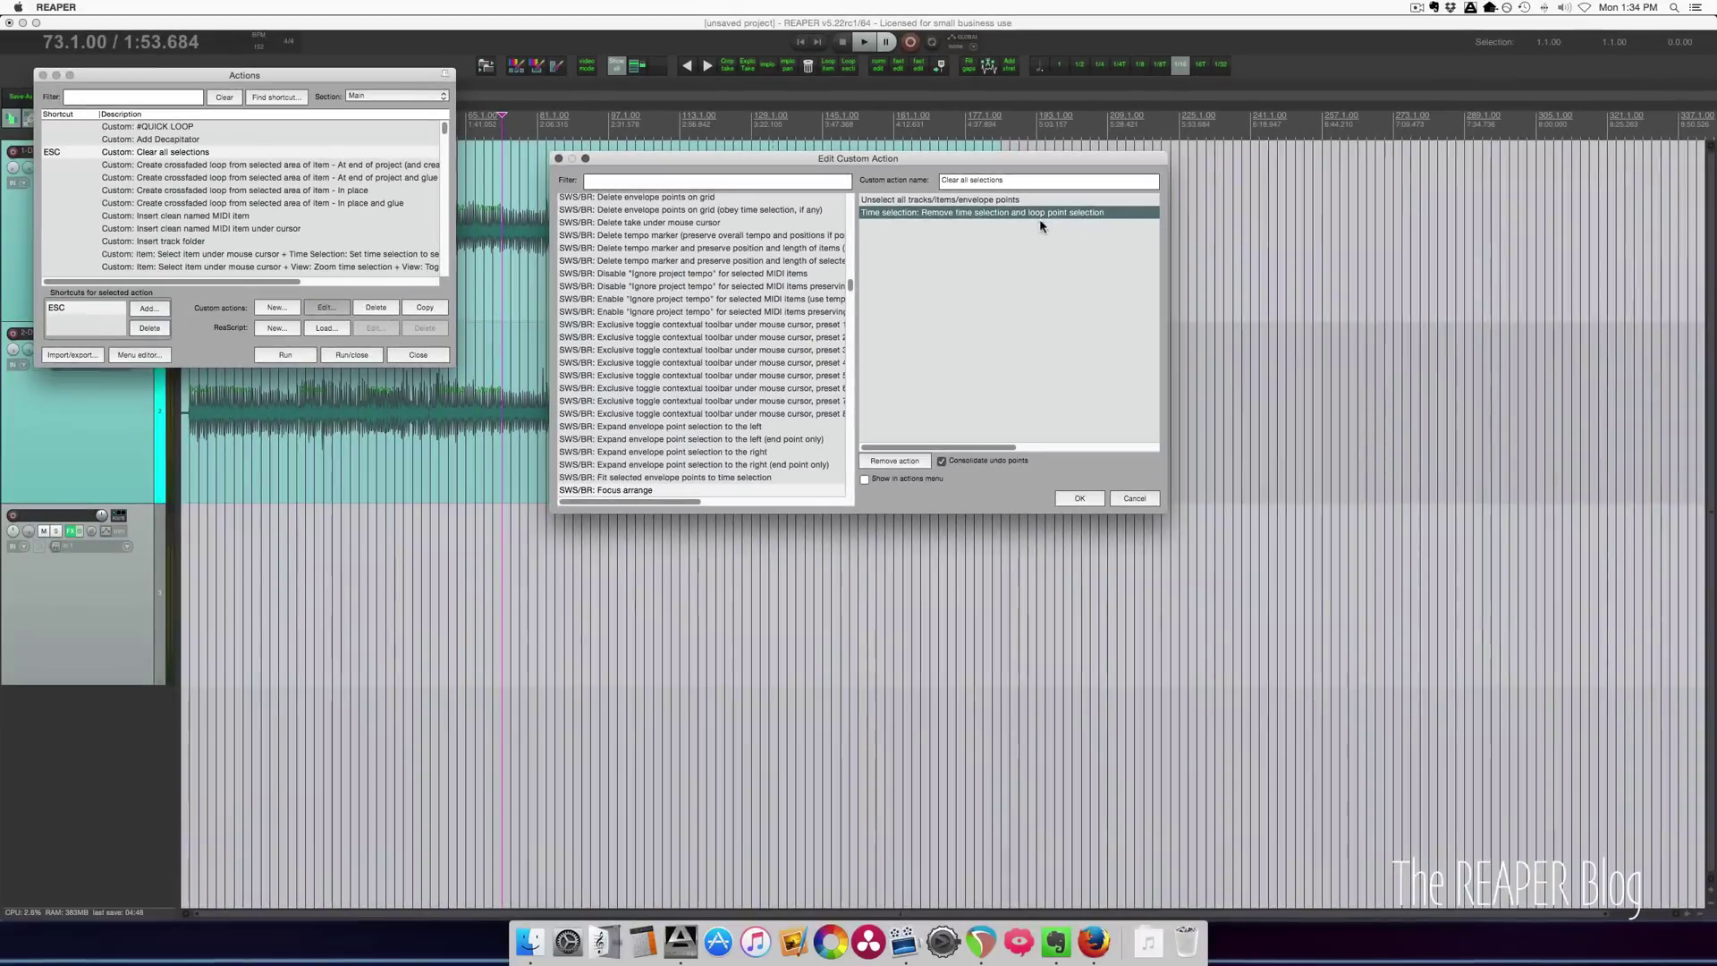
key(Return)
Step: Close the Actions list and open track 2-Drums-OHR's ReaEQ window near screen centre
click(395, 354)
click(71, 349)
drag(346, 607, 656, 325)
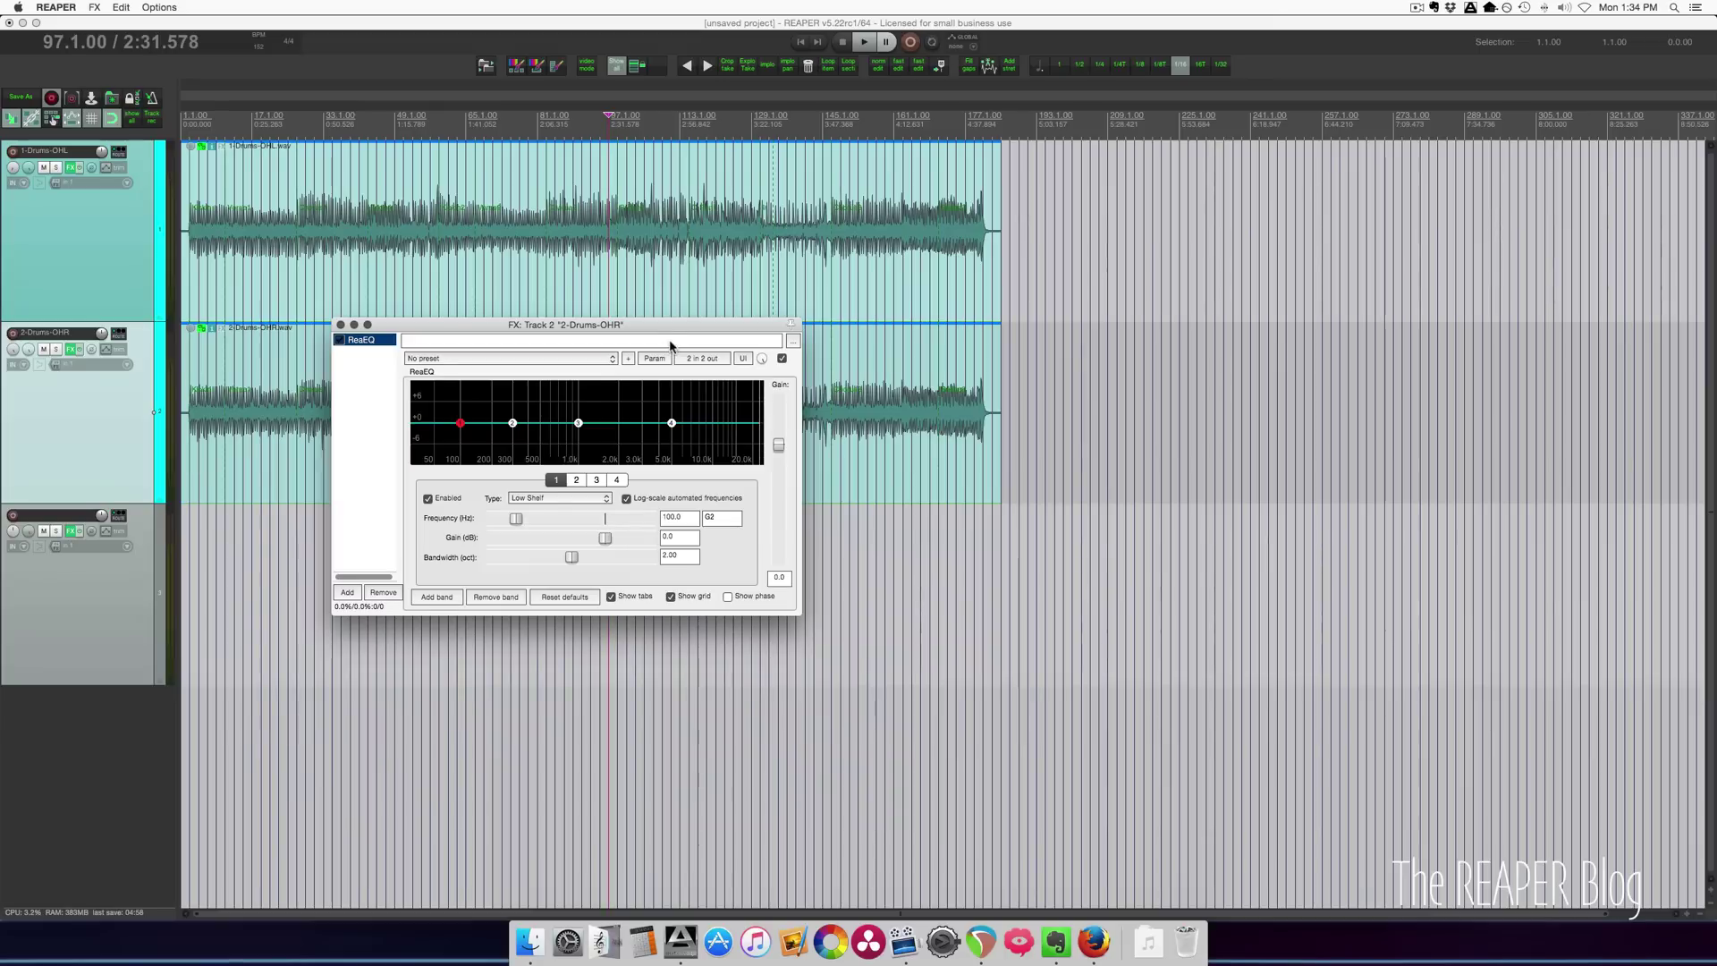
Step: Close ReaEQ, then close every floating FX window at once with Cmd+Esc
key(Escape)
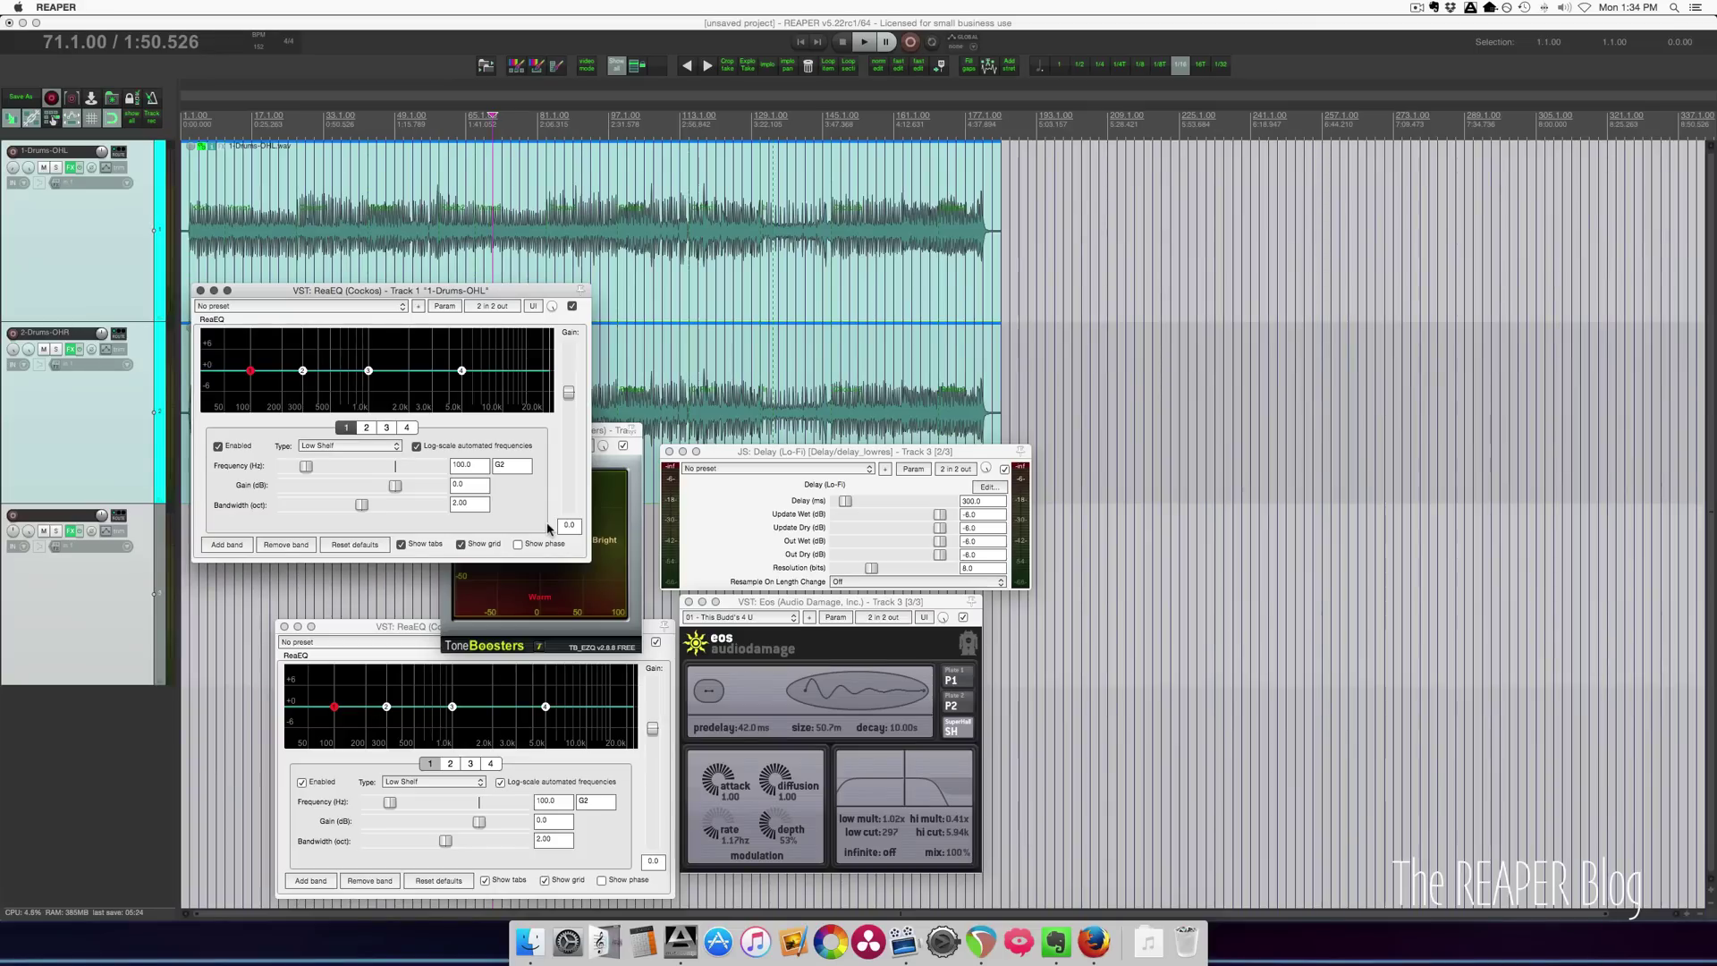
click(78, 429)
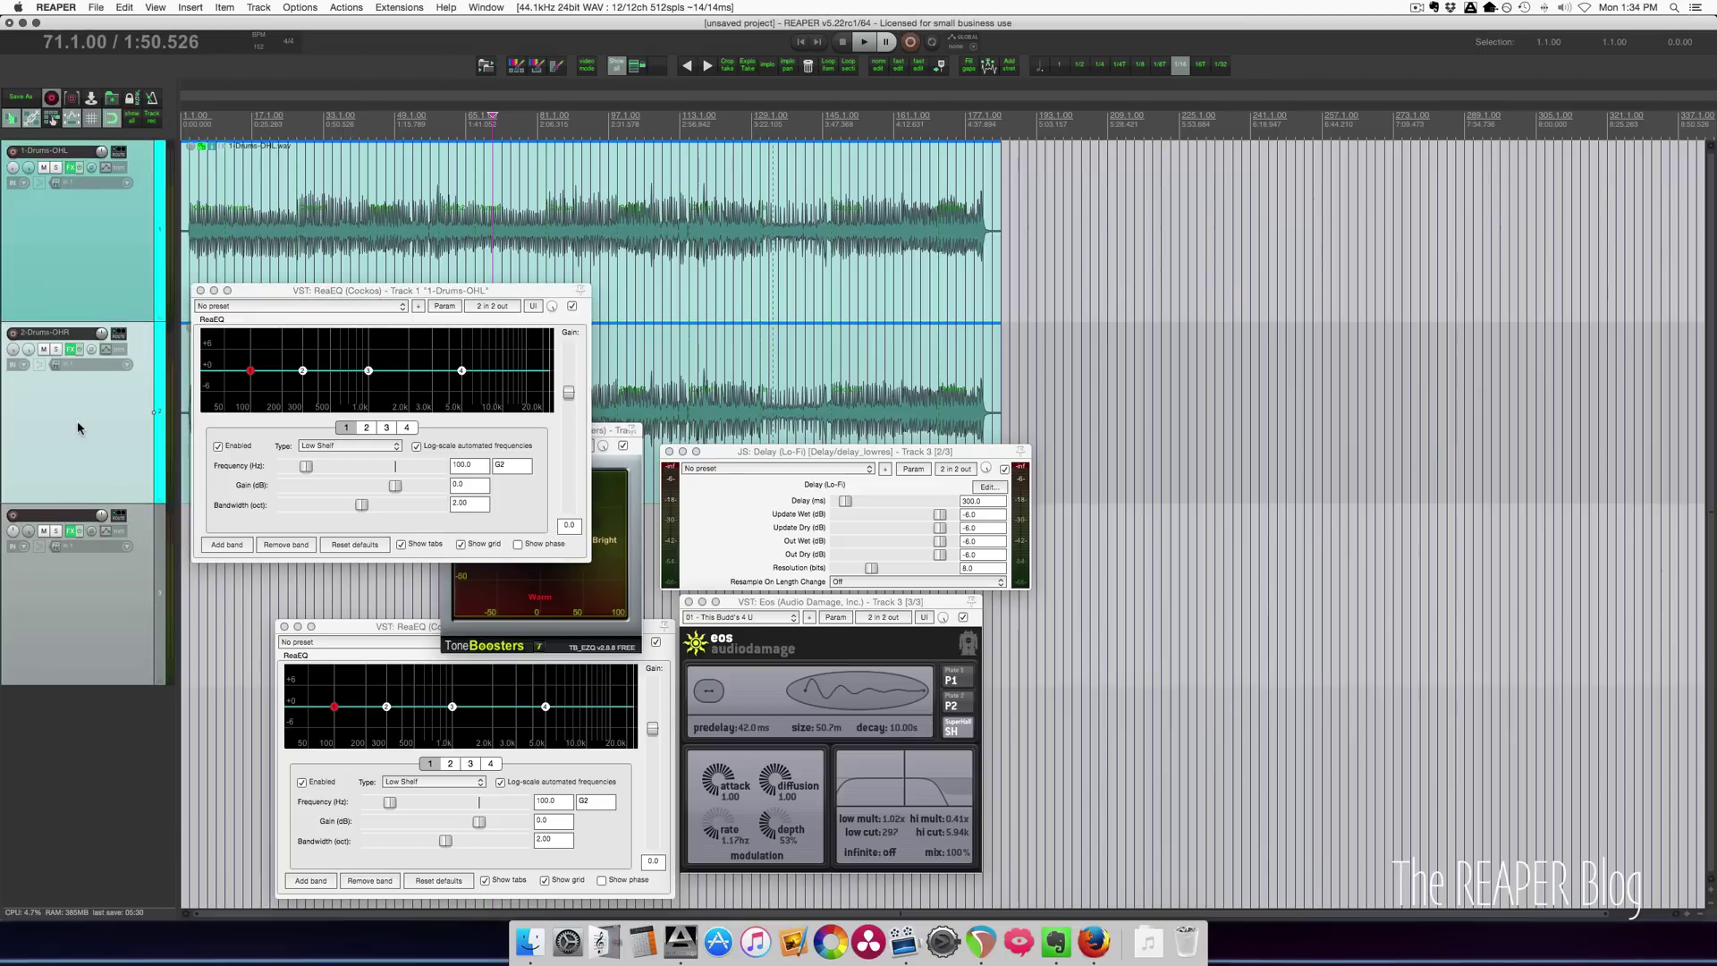
key(super)
key(super+Escape)
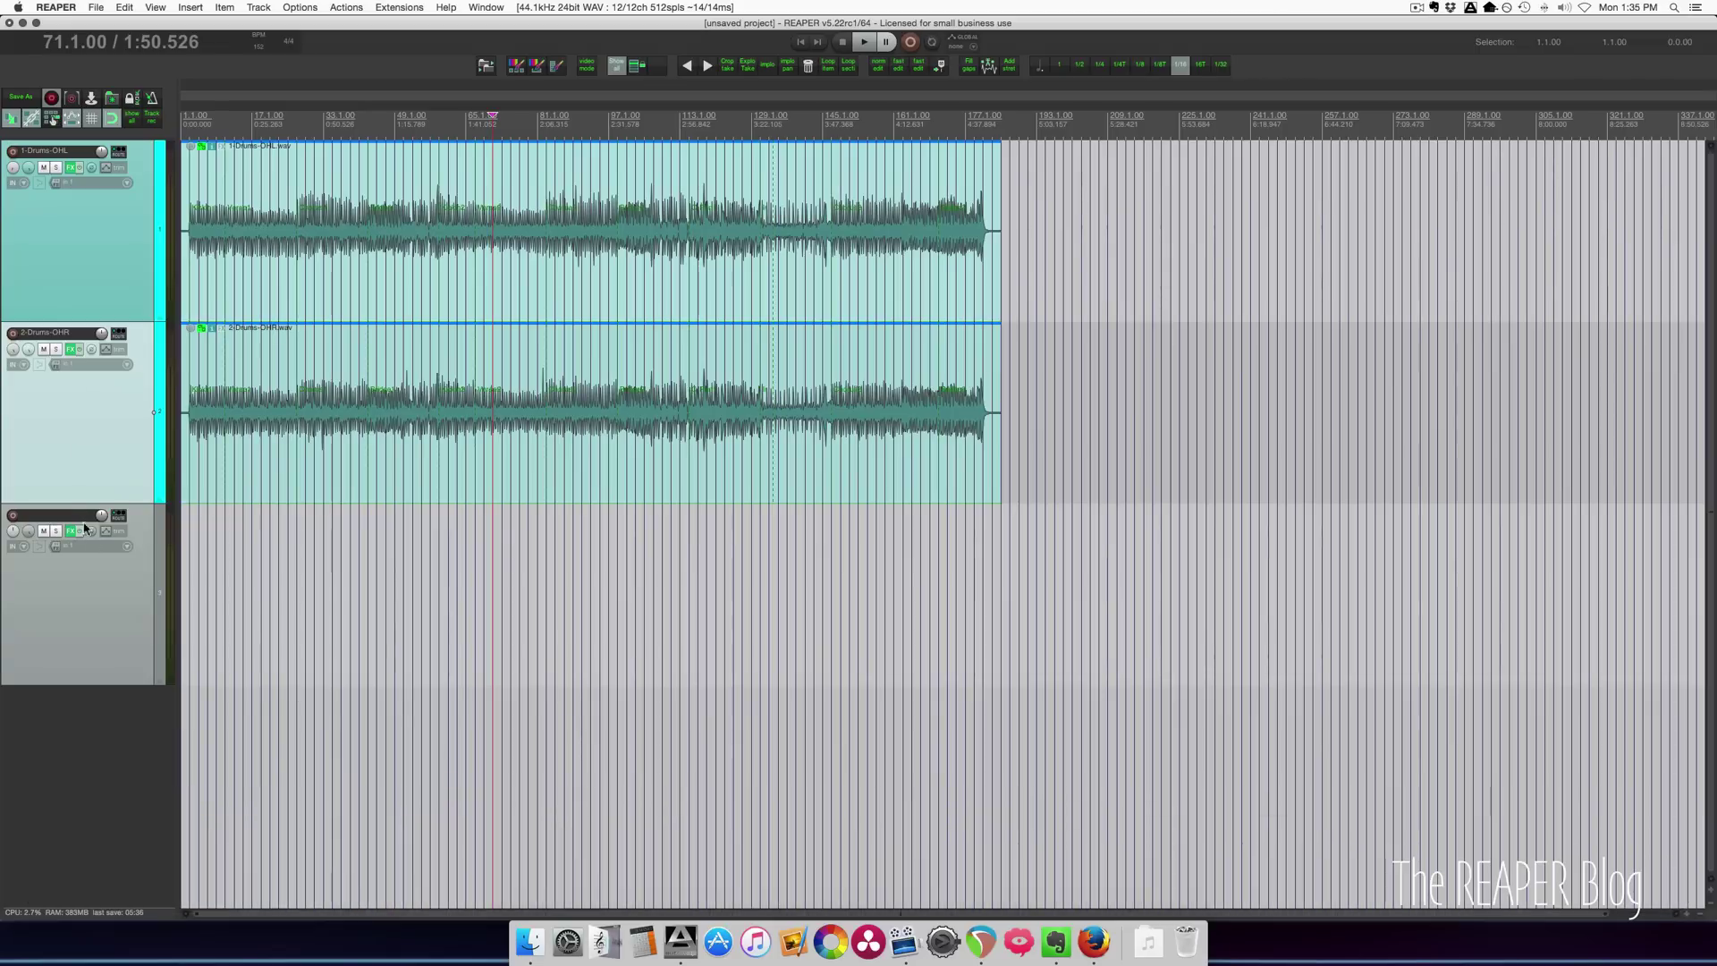
Step: Select tracks 1–3, reopen their FX windows with Cmd+Esc, and deselect the drum items
click(95, 579)
shift+click(97, 232)
key(super+Escape)
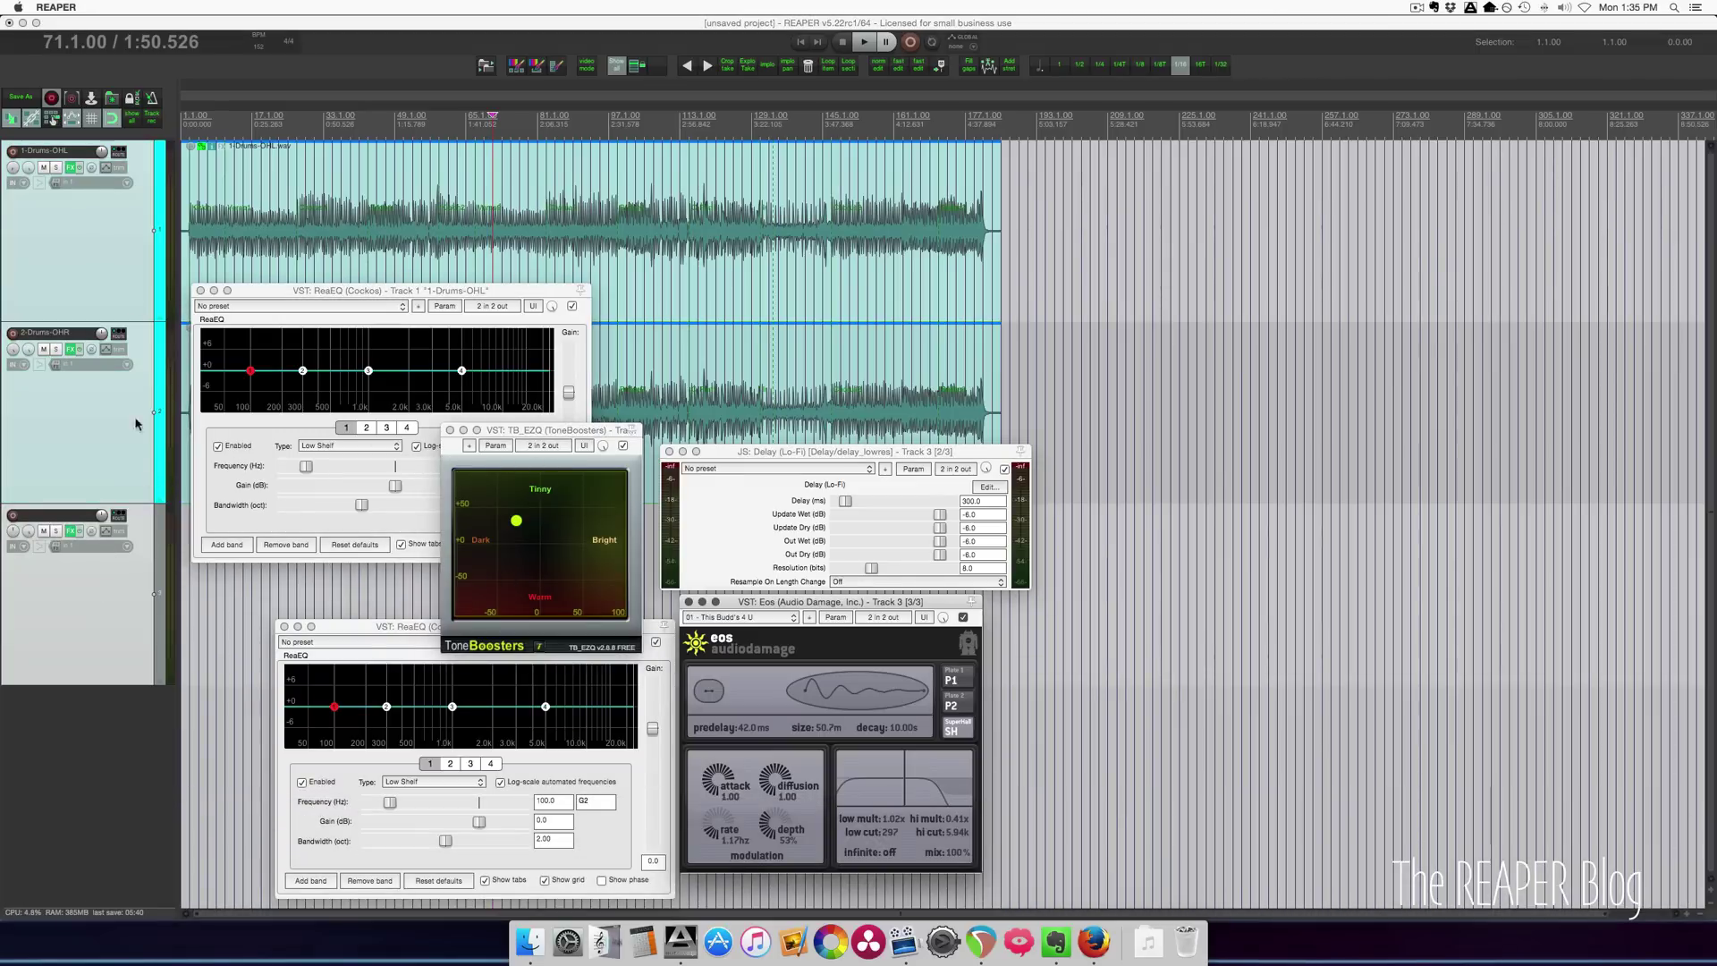
click(101, 439)
key(Escape)
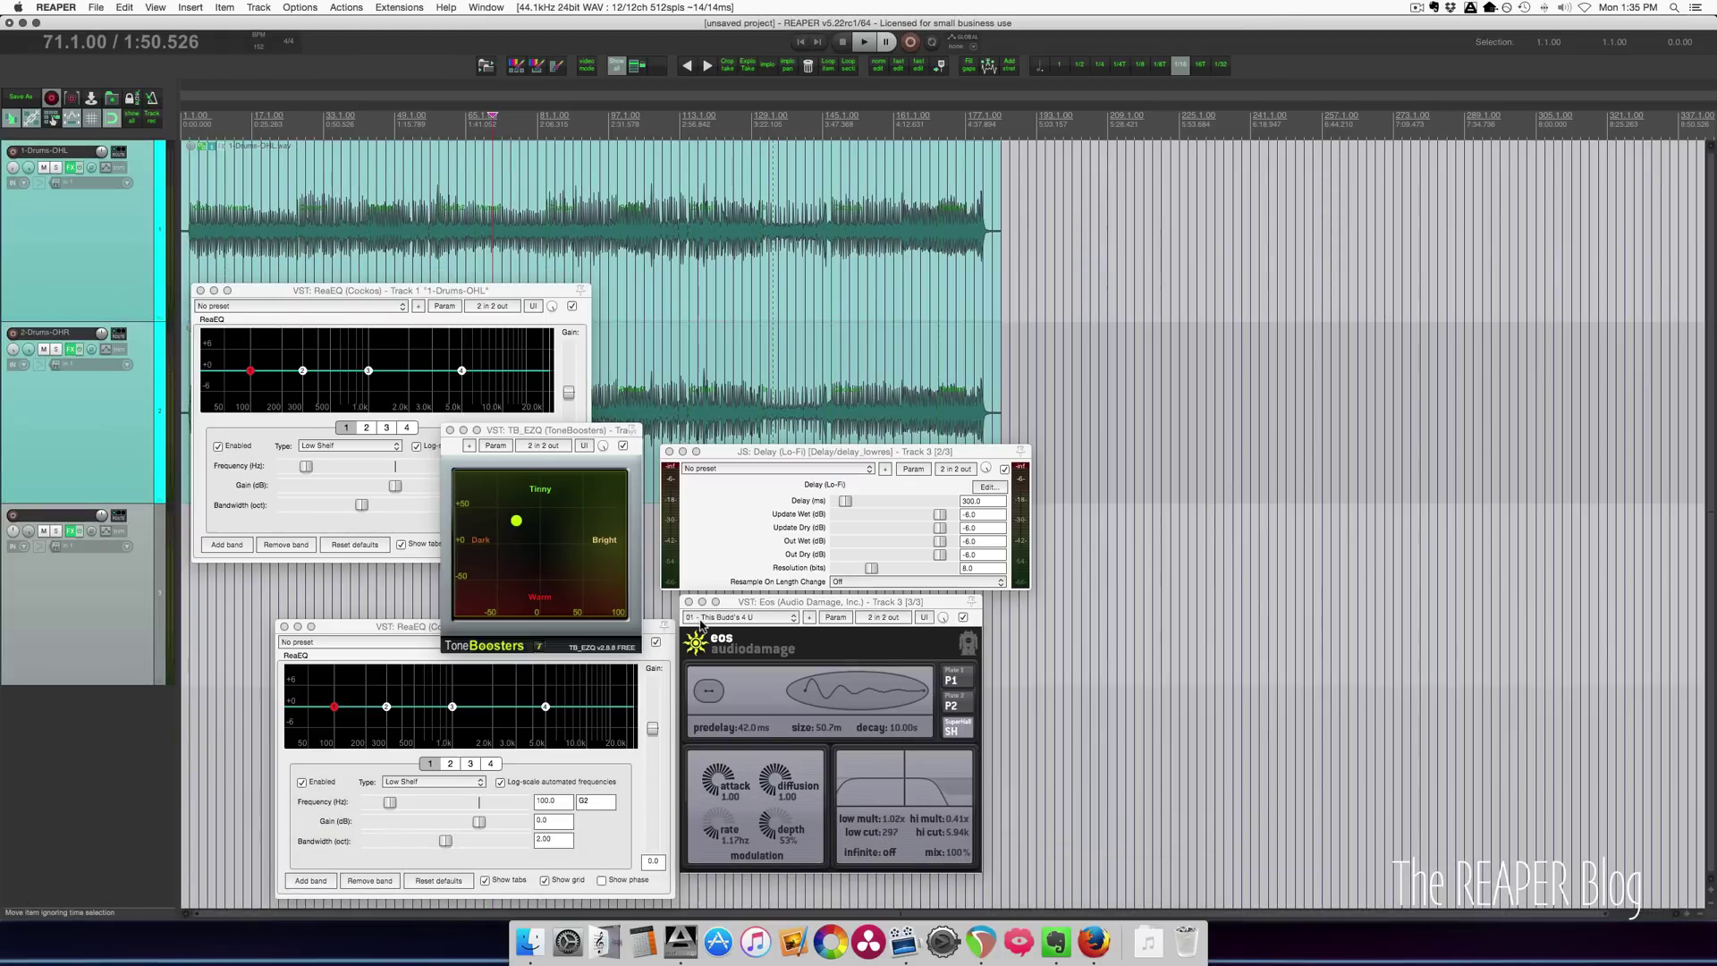
Step: Close the TB_EZQ, Eos and other plugin windows one at a time with Esc
click(577, 432)
key(Escape)
key(Escape)
key(Escape)
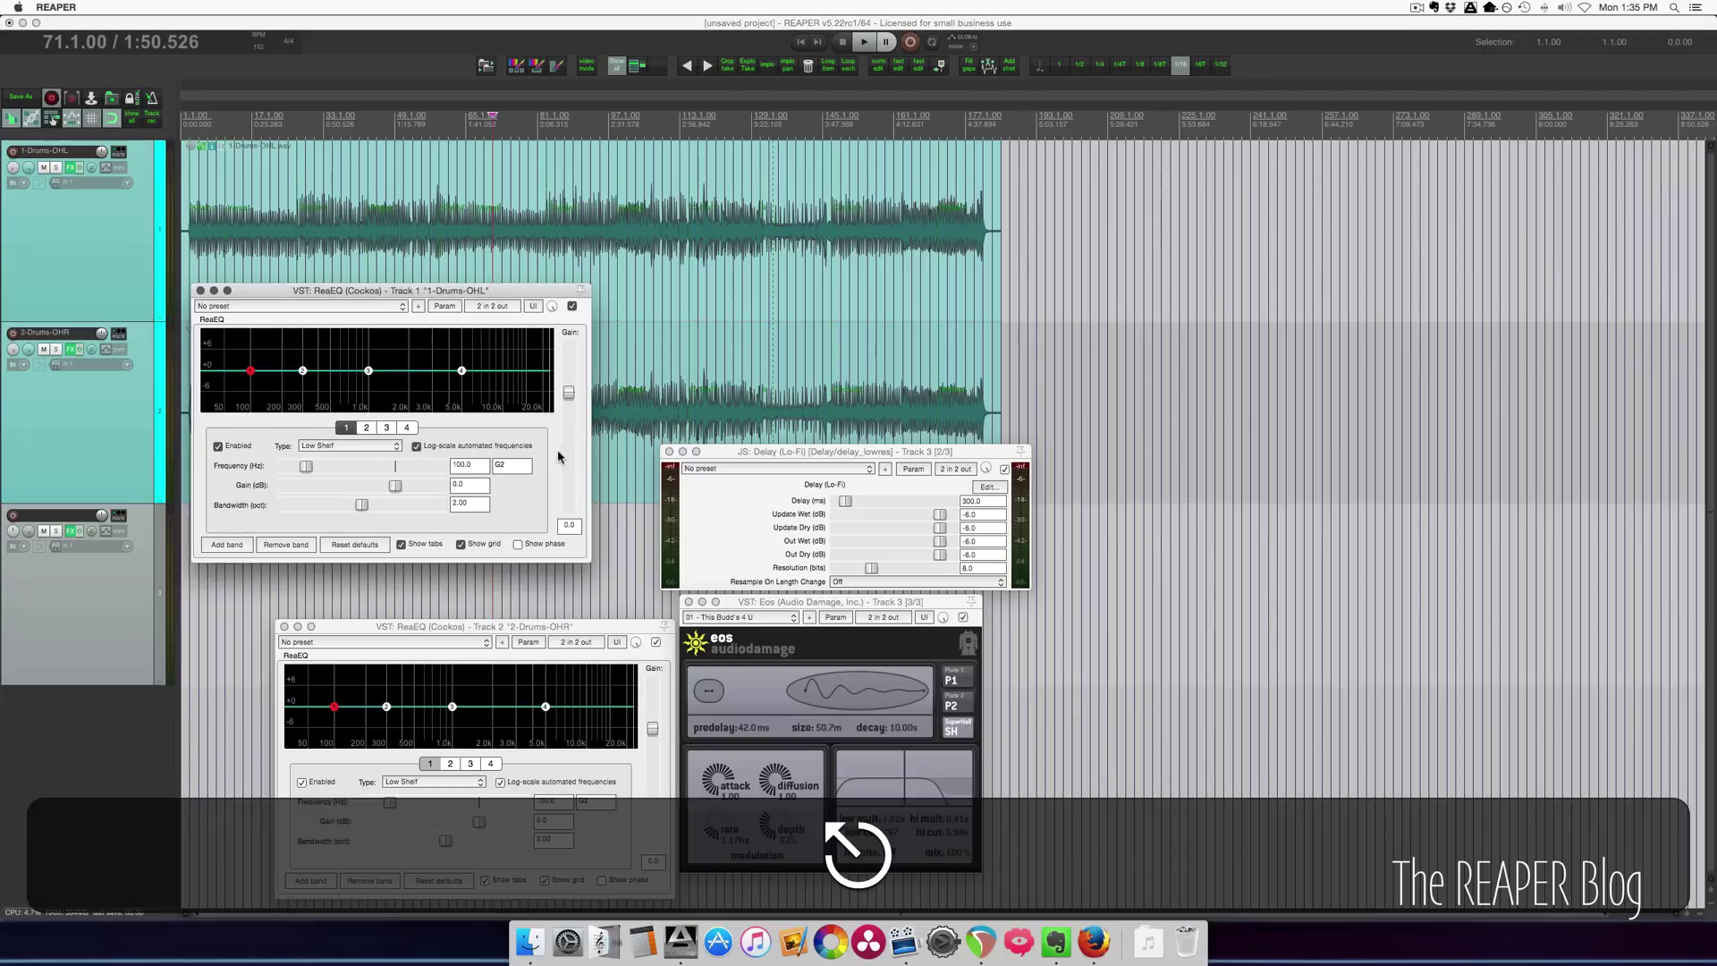
key(Escape)
key(Escape)
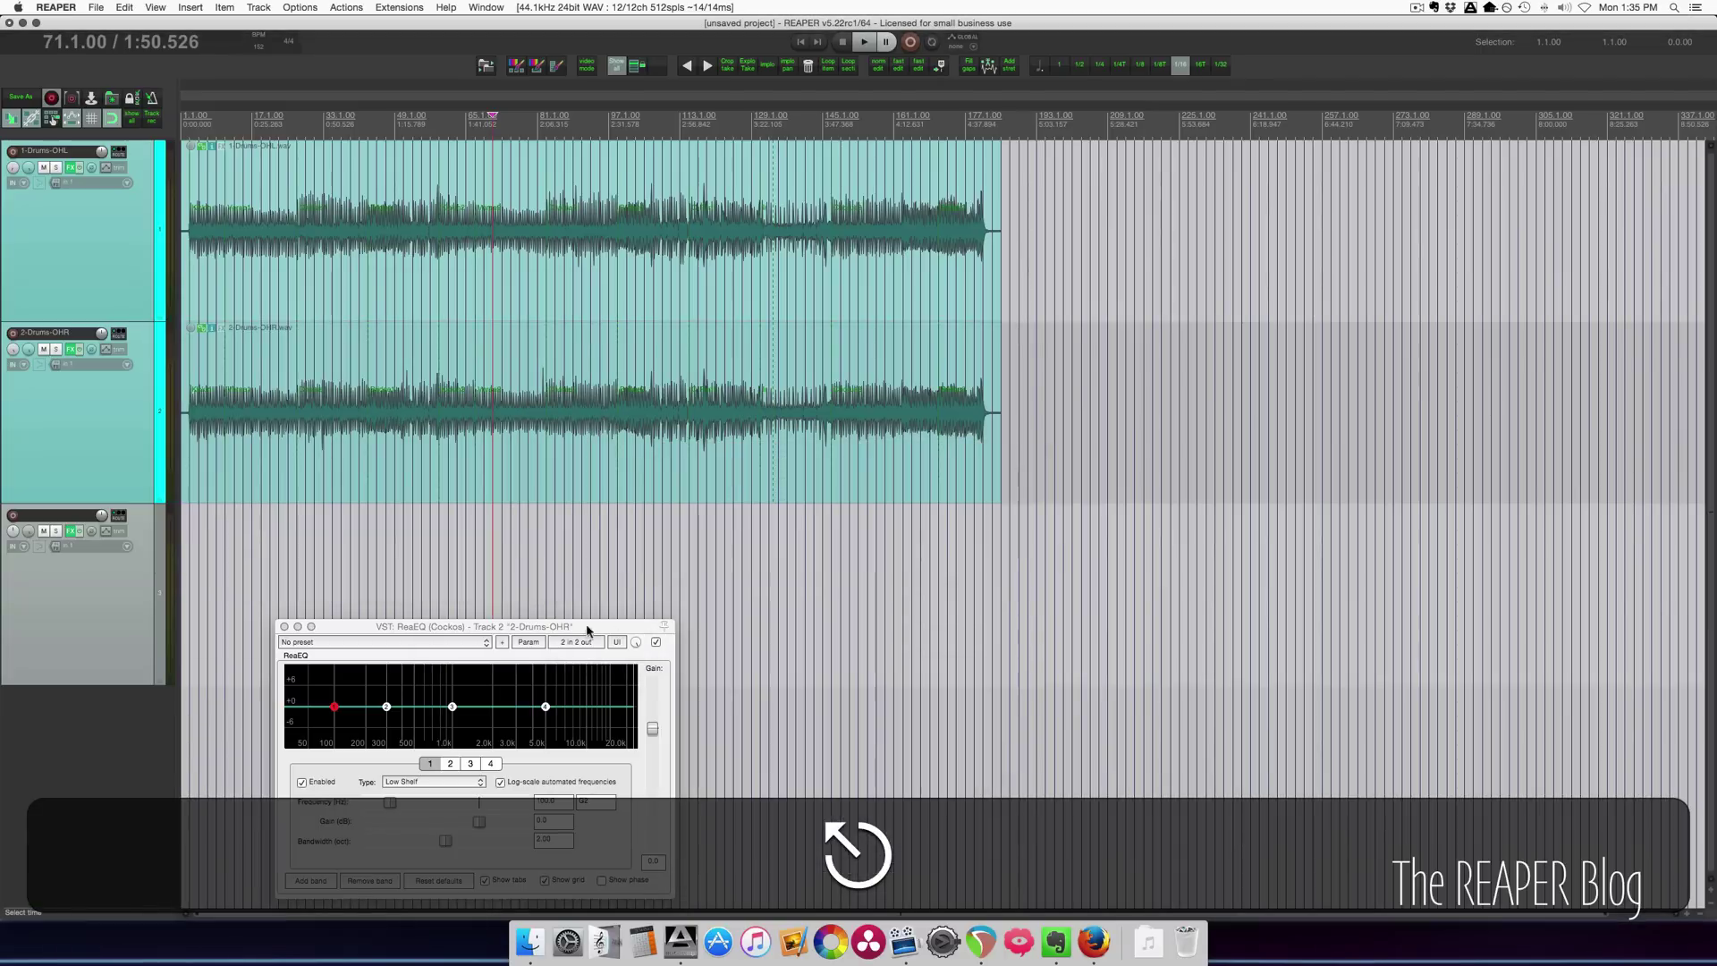
Step: Set the edit cursor to 1:34.736 and find the action bound to Cmd+Esc in the Actions list
click(447, 542)
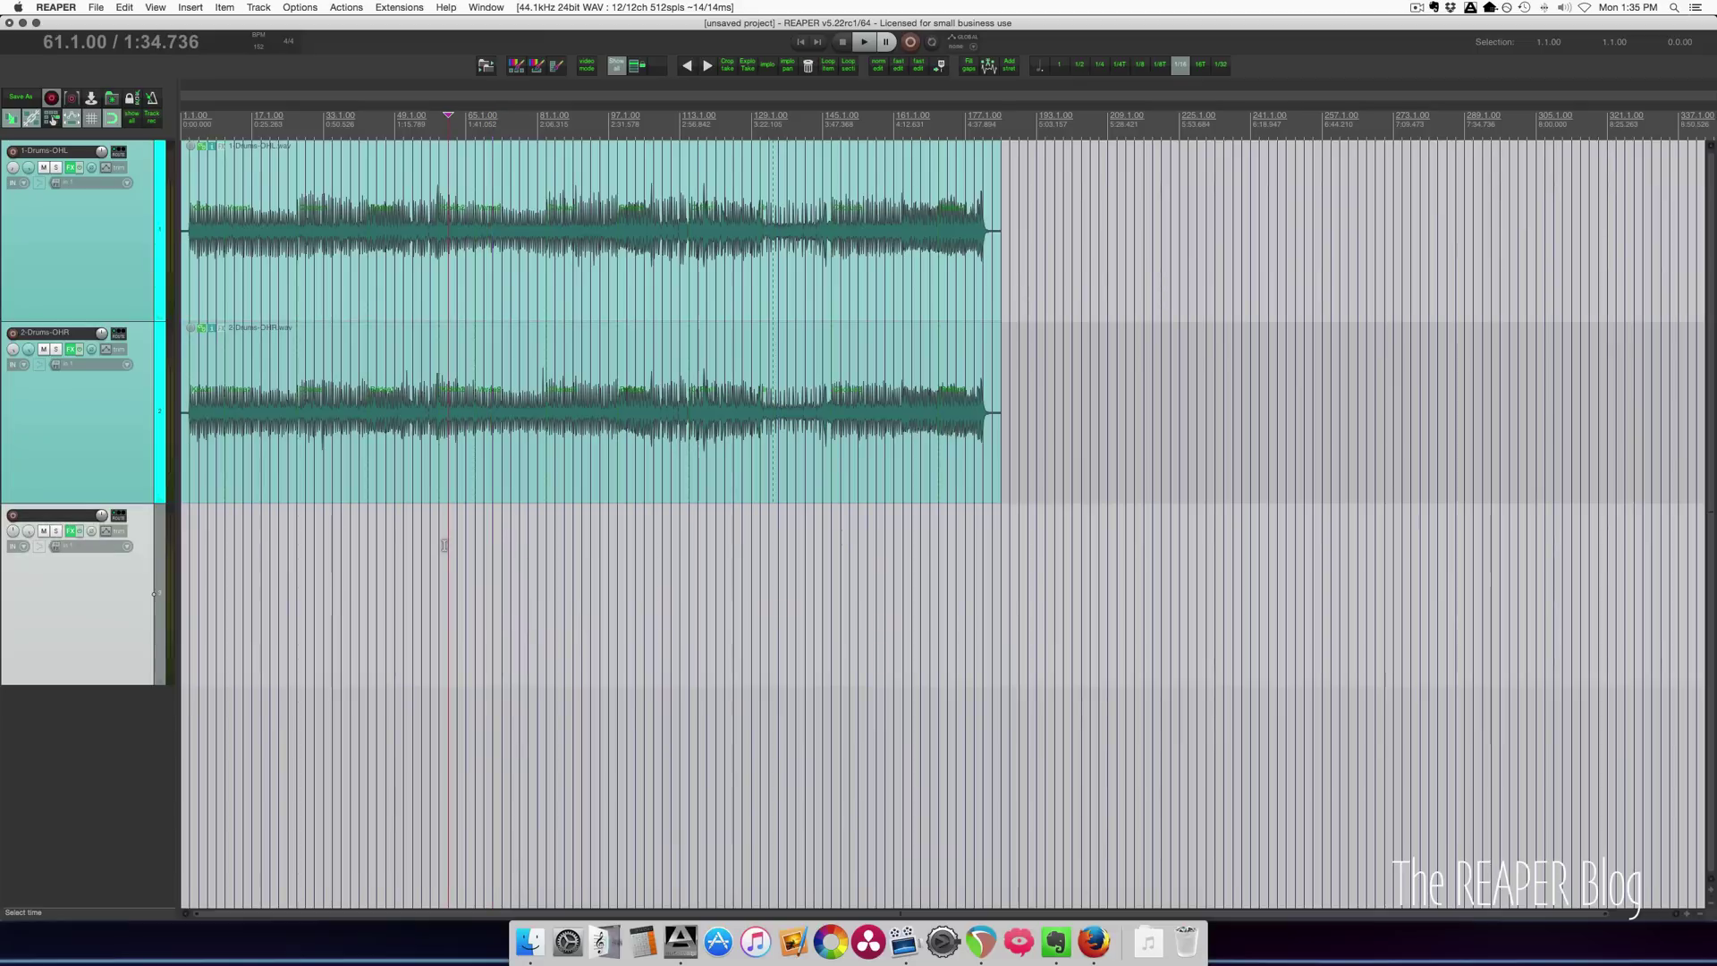
key(shift+slash)
click(276, 96)
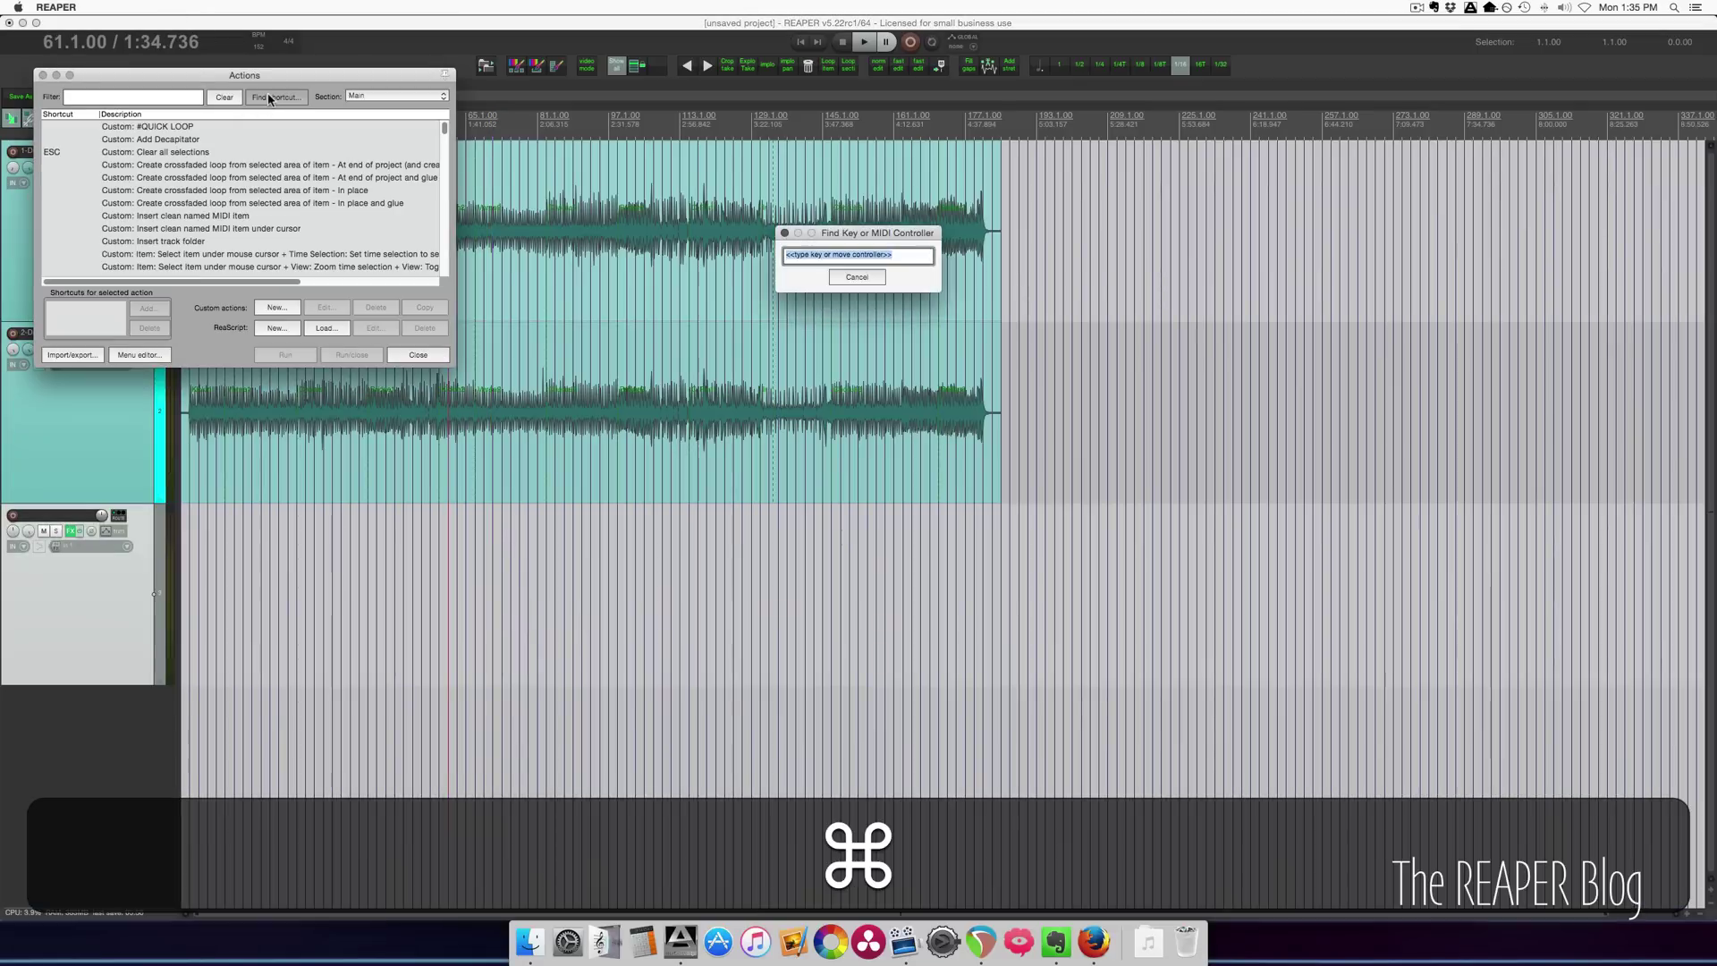
key(cmd+Escape)
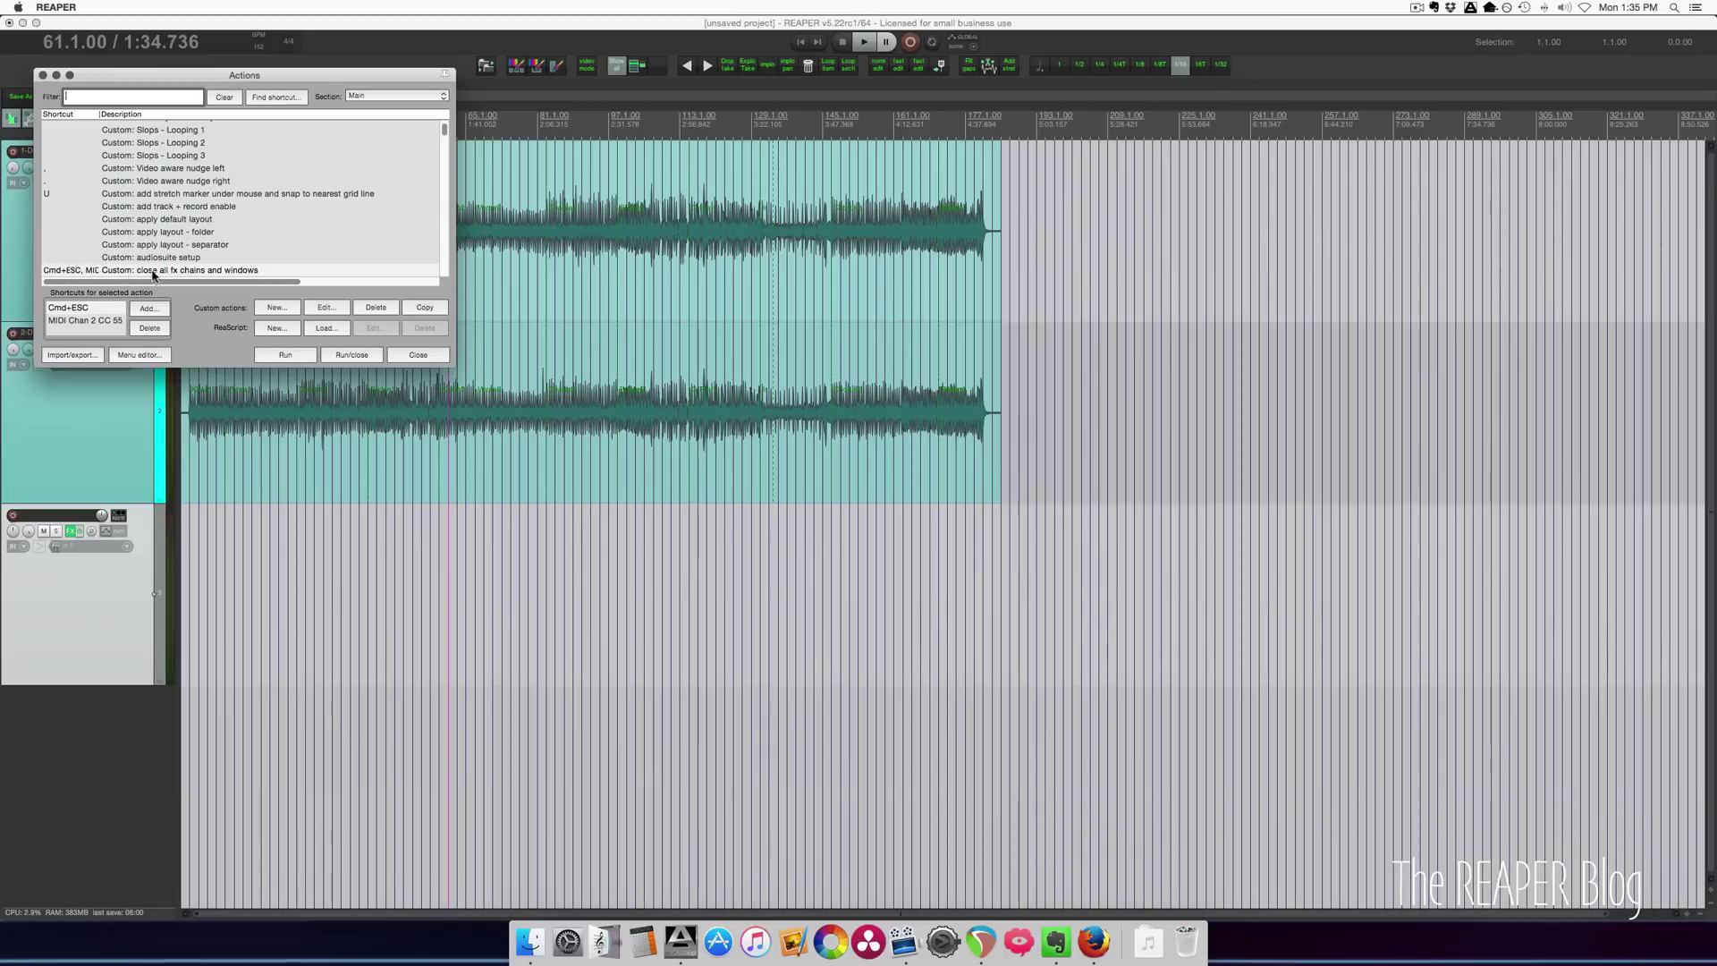
Step: Review the FX-chain and floating-FX close steps of 'close all fx chains and windows', then close Actions
click(167, 270)
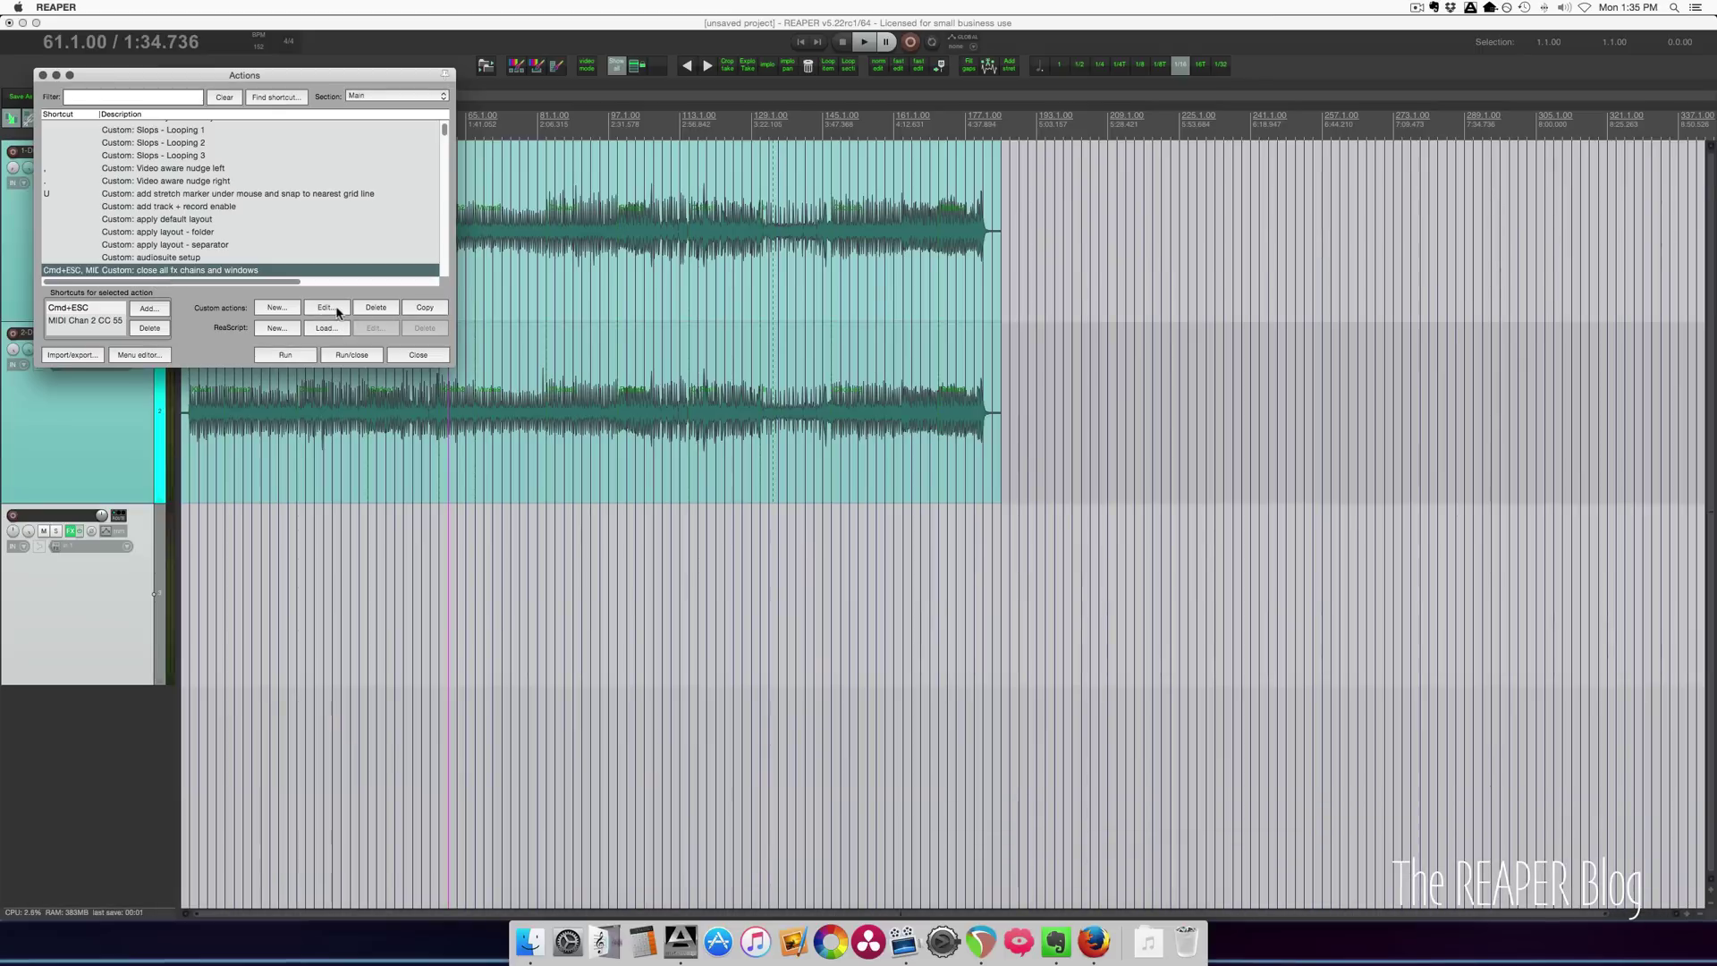
click(327, 308)
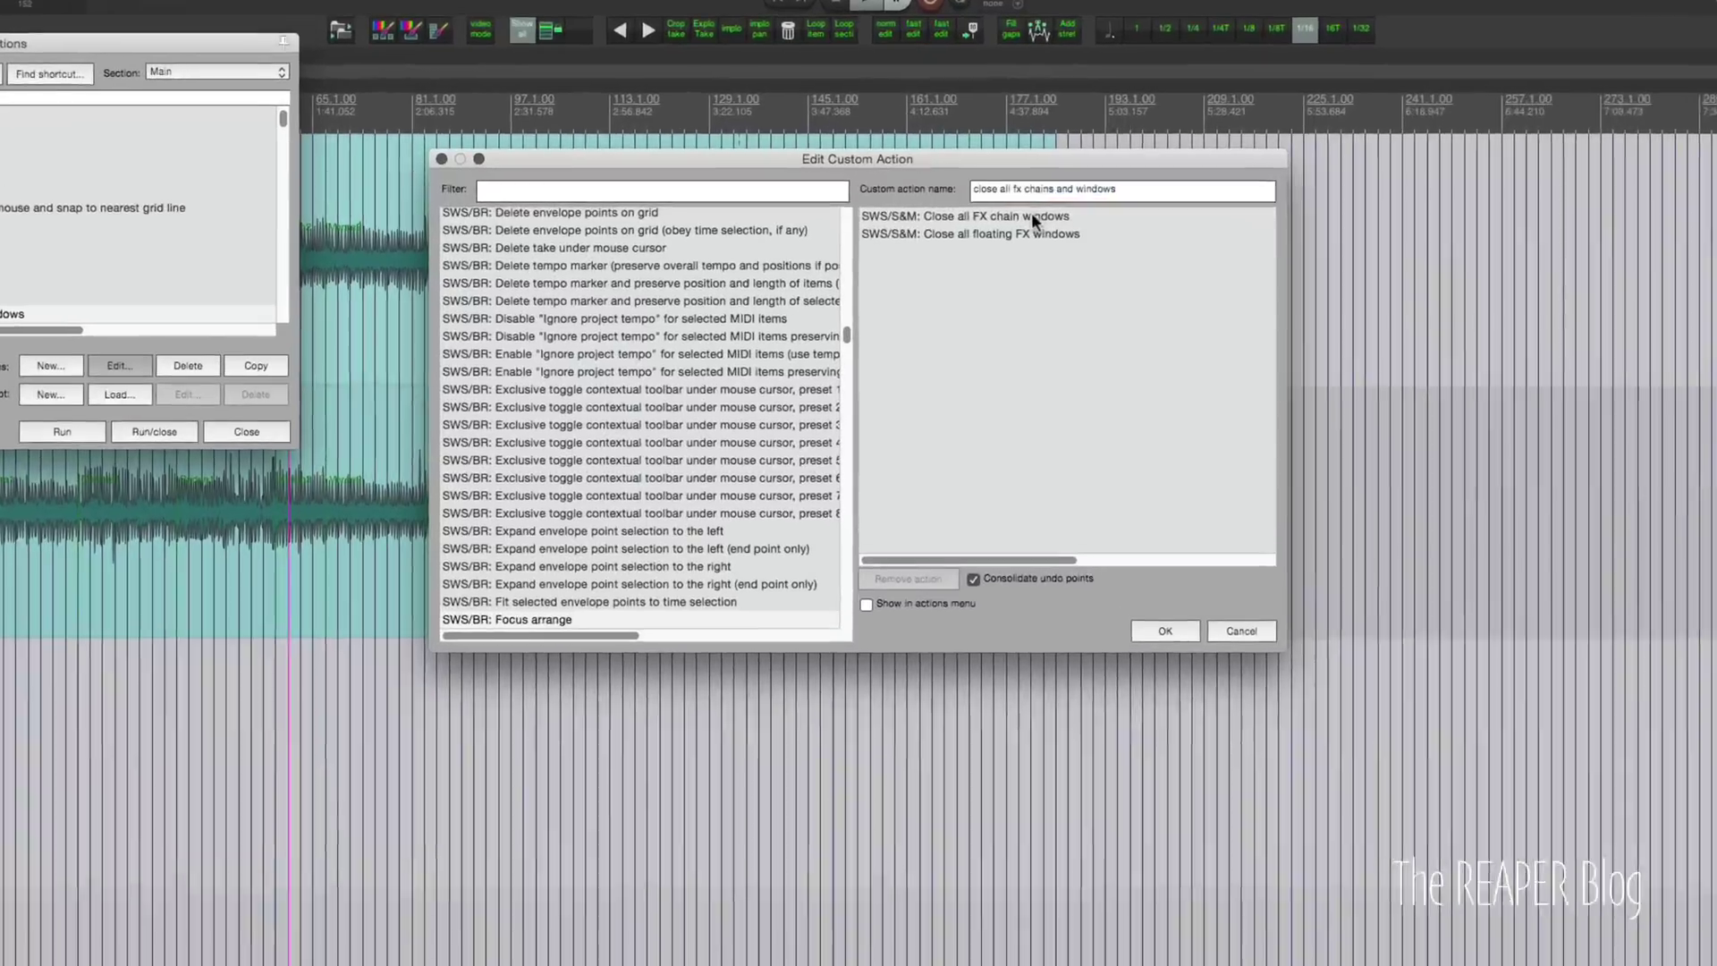
click(948, 199)
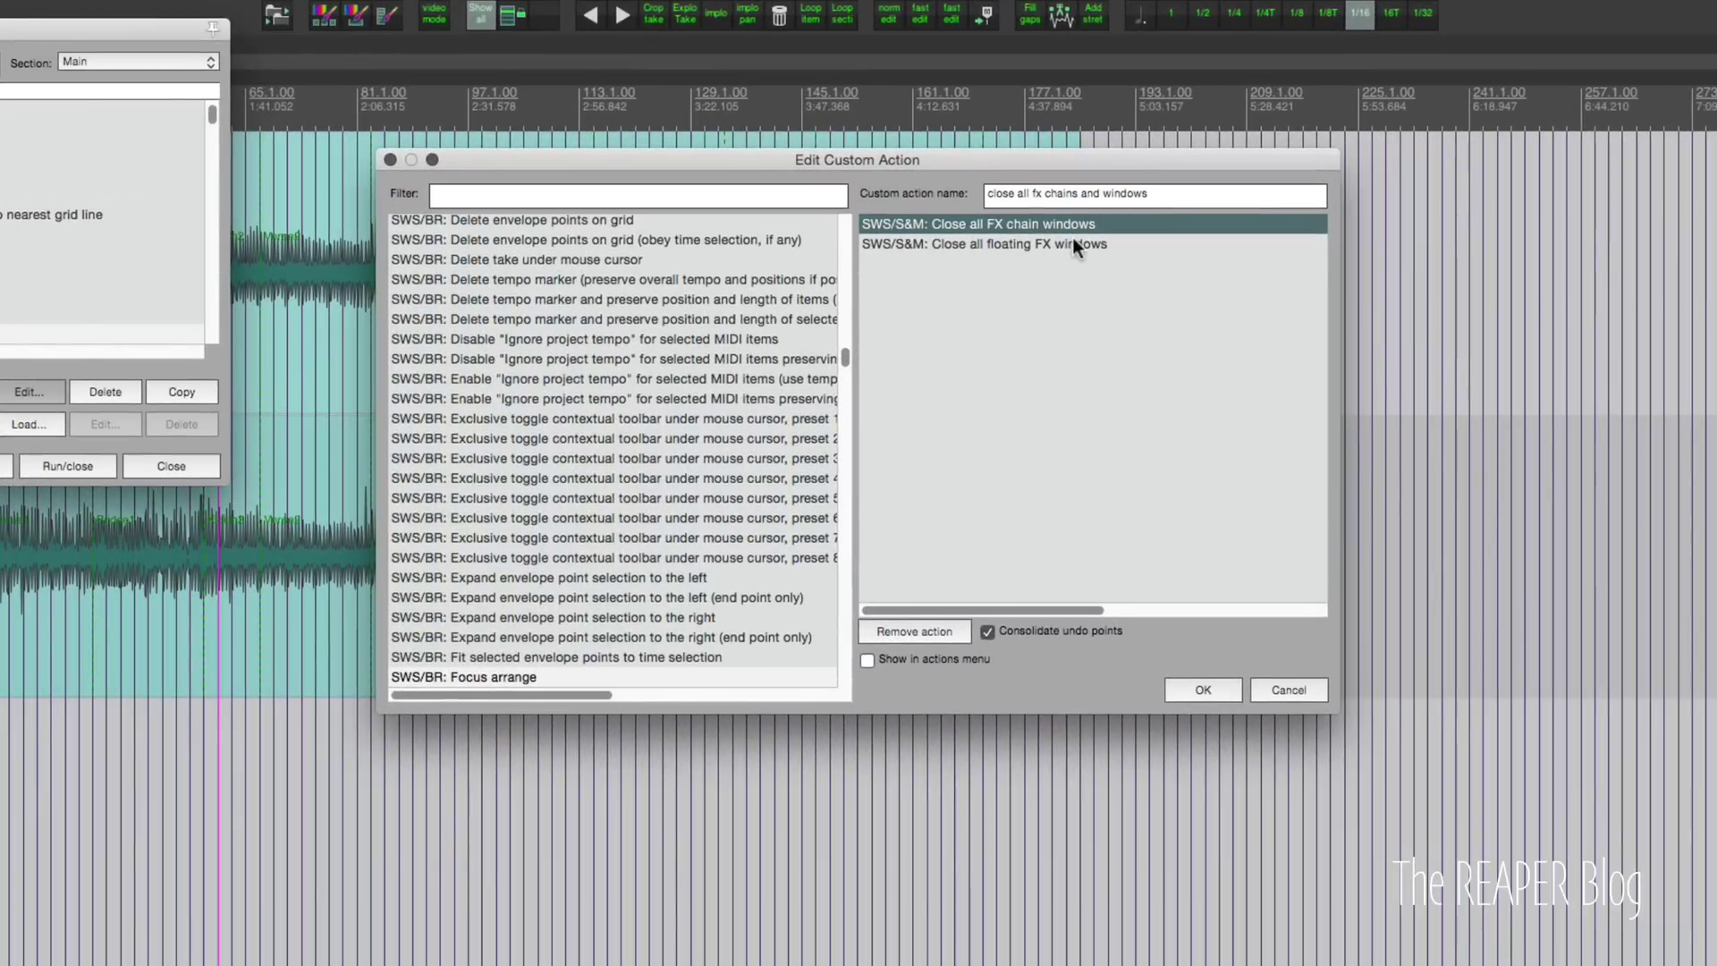
click(965, 254)
click(971, 245)
click(1201, 686)
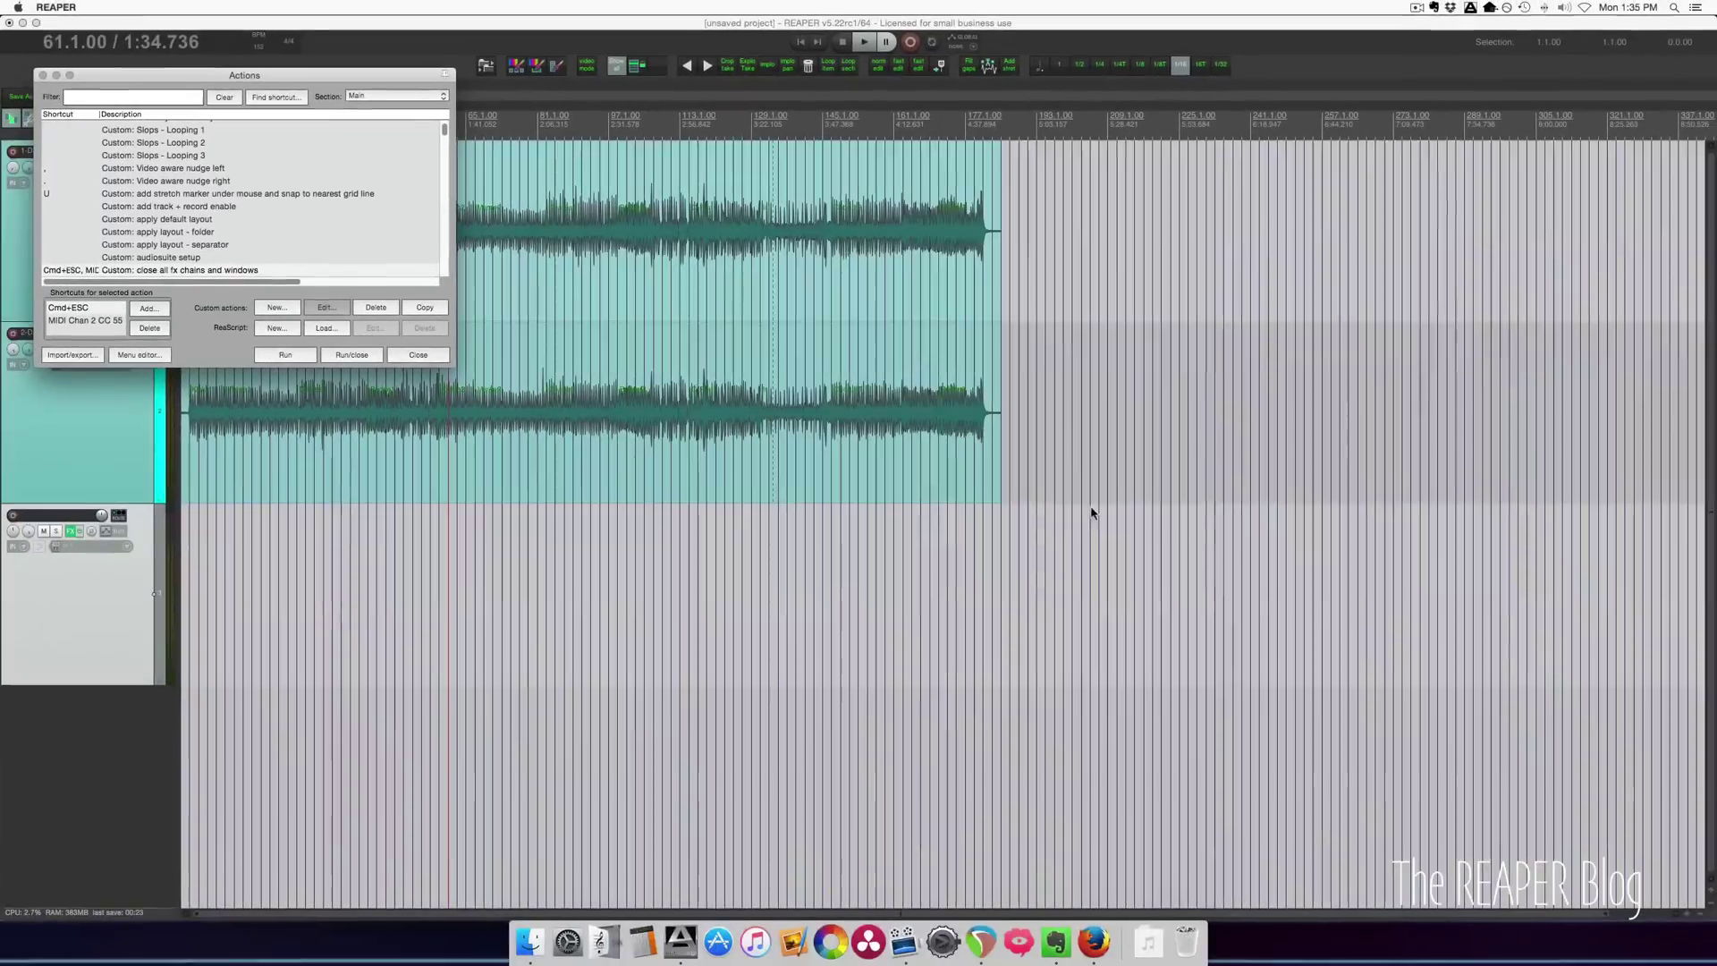
scroll(249, 217, down, 2)
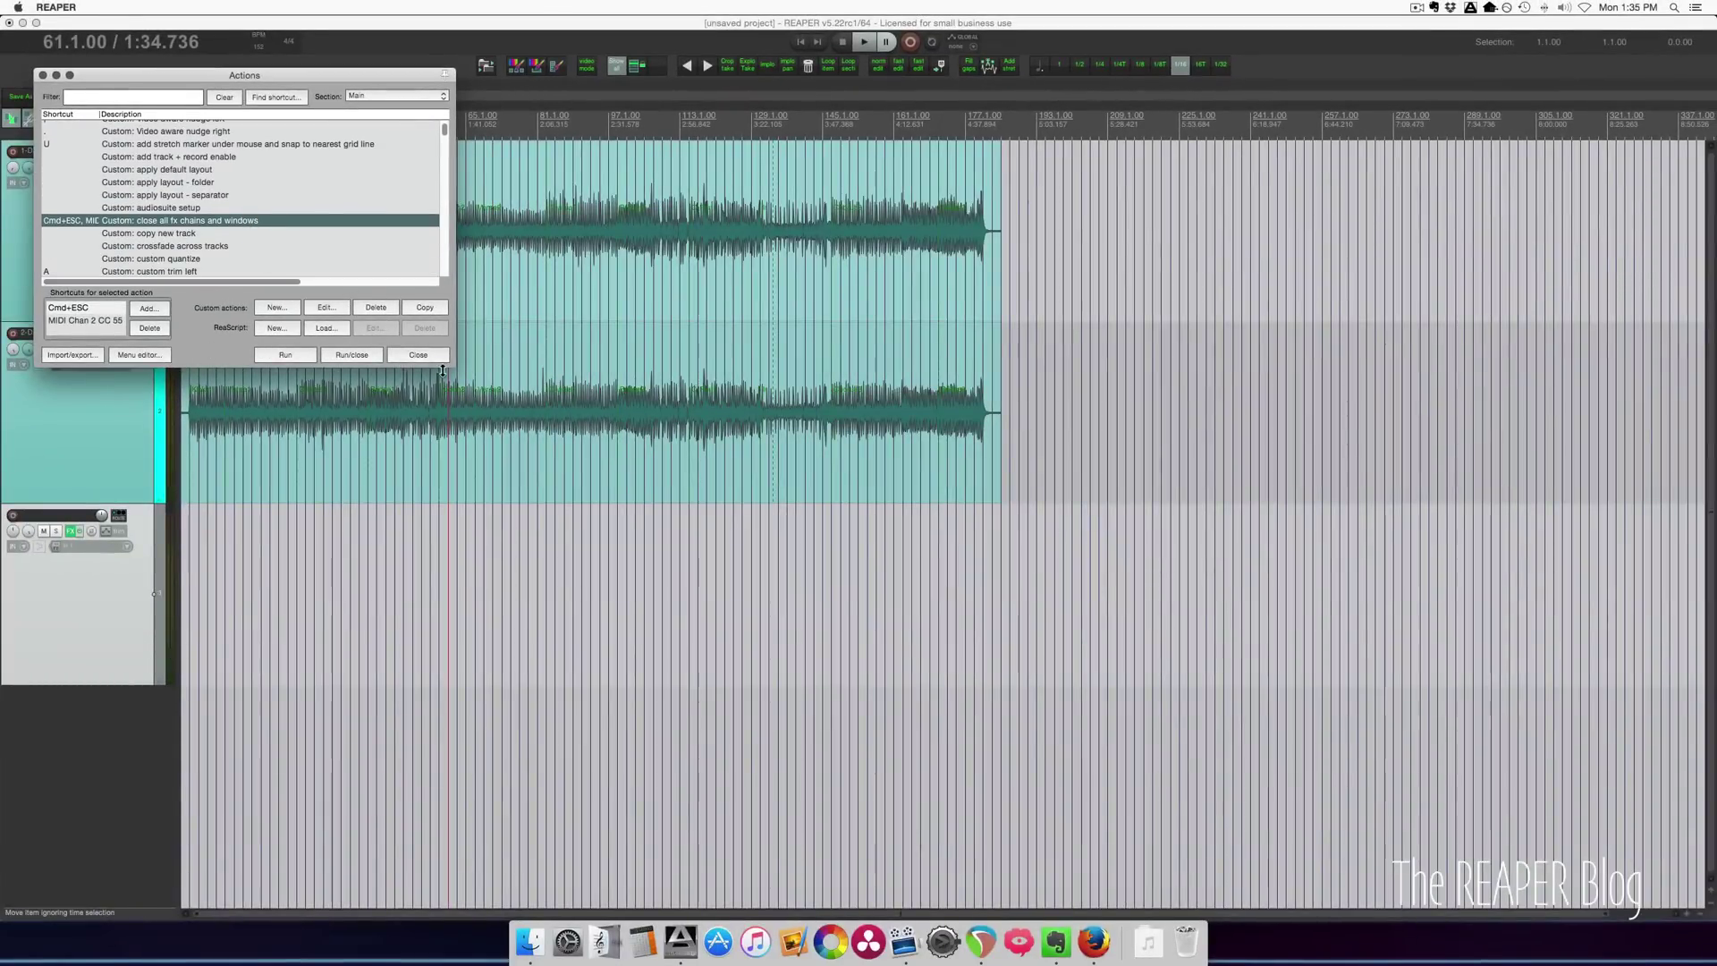
click(418, 355)
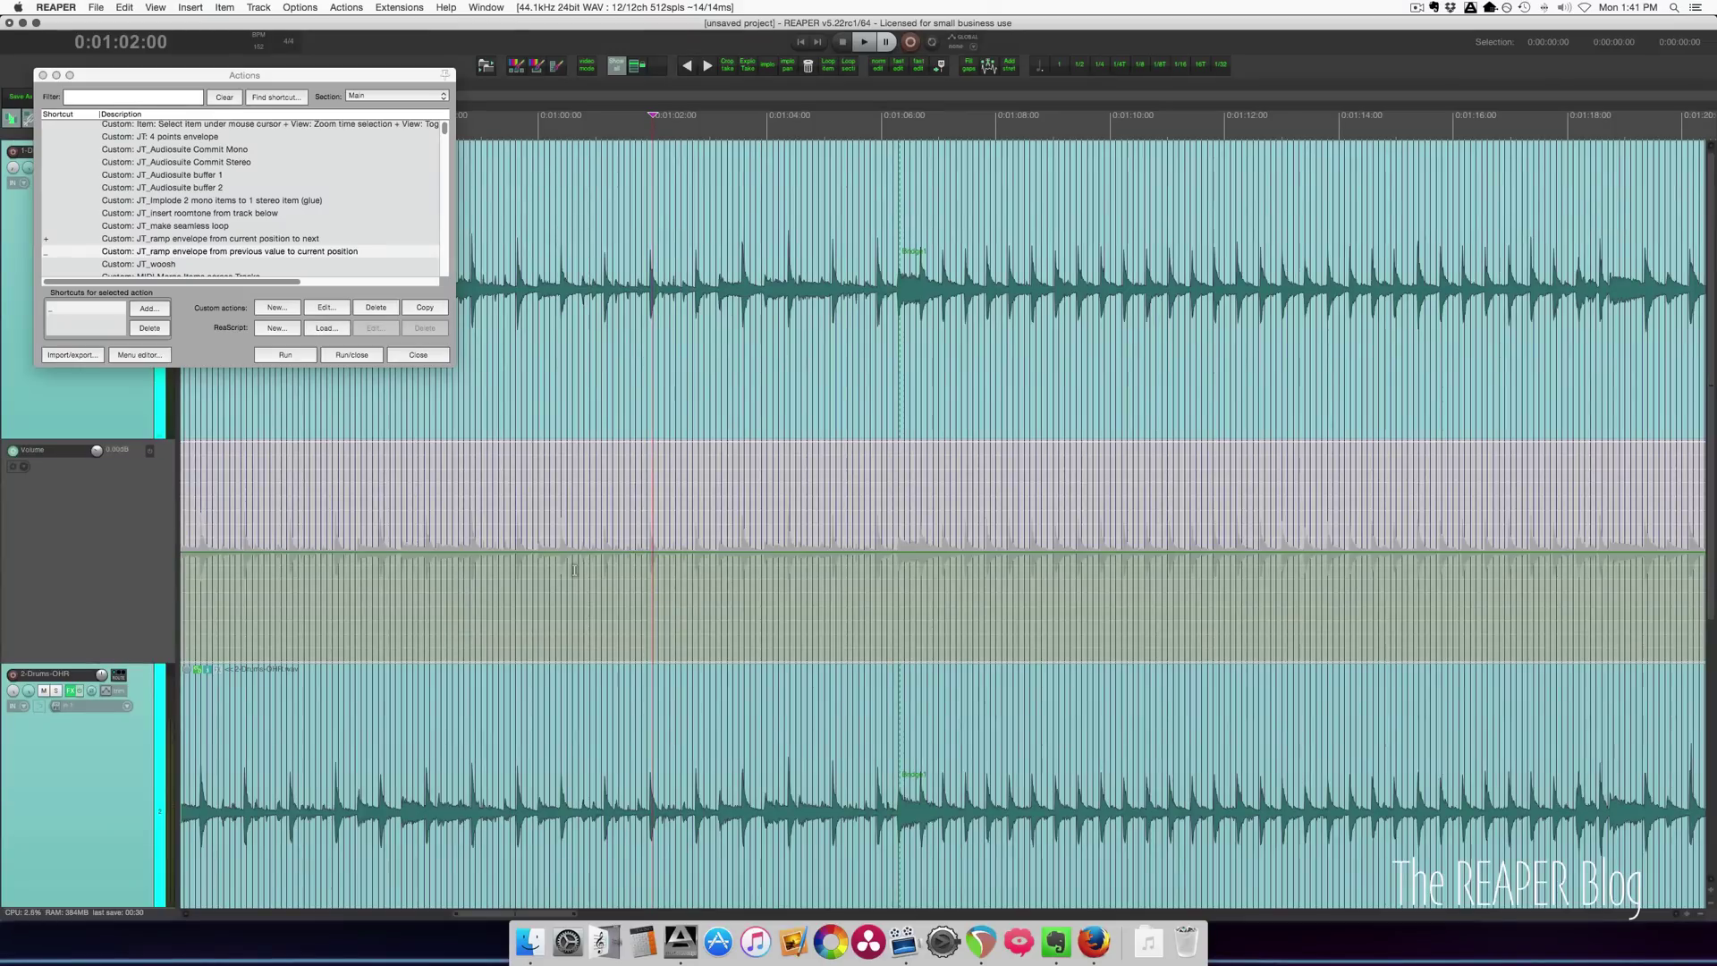
Step: Lower the Volume envelope in a time range, with a sloped start and a ramped-up end
drag(801, 552, 800, 610)
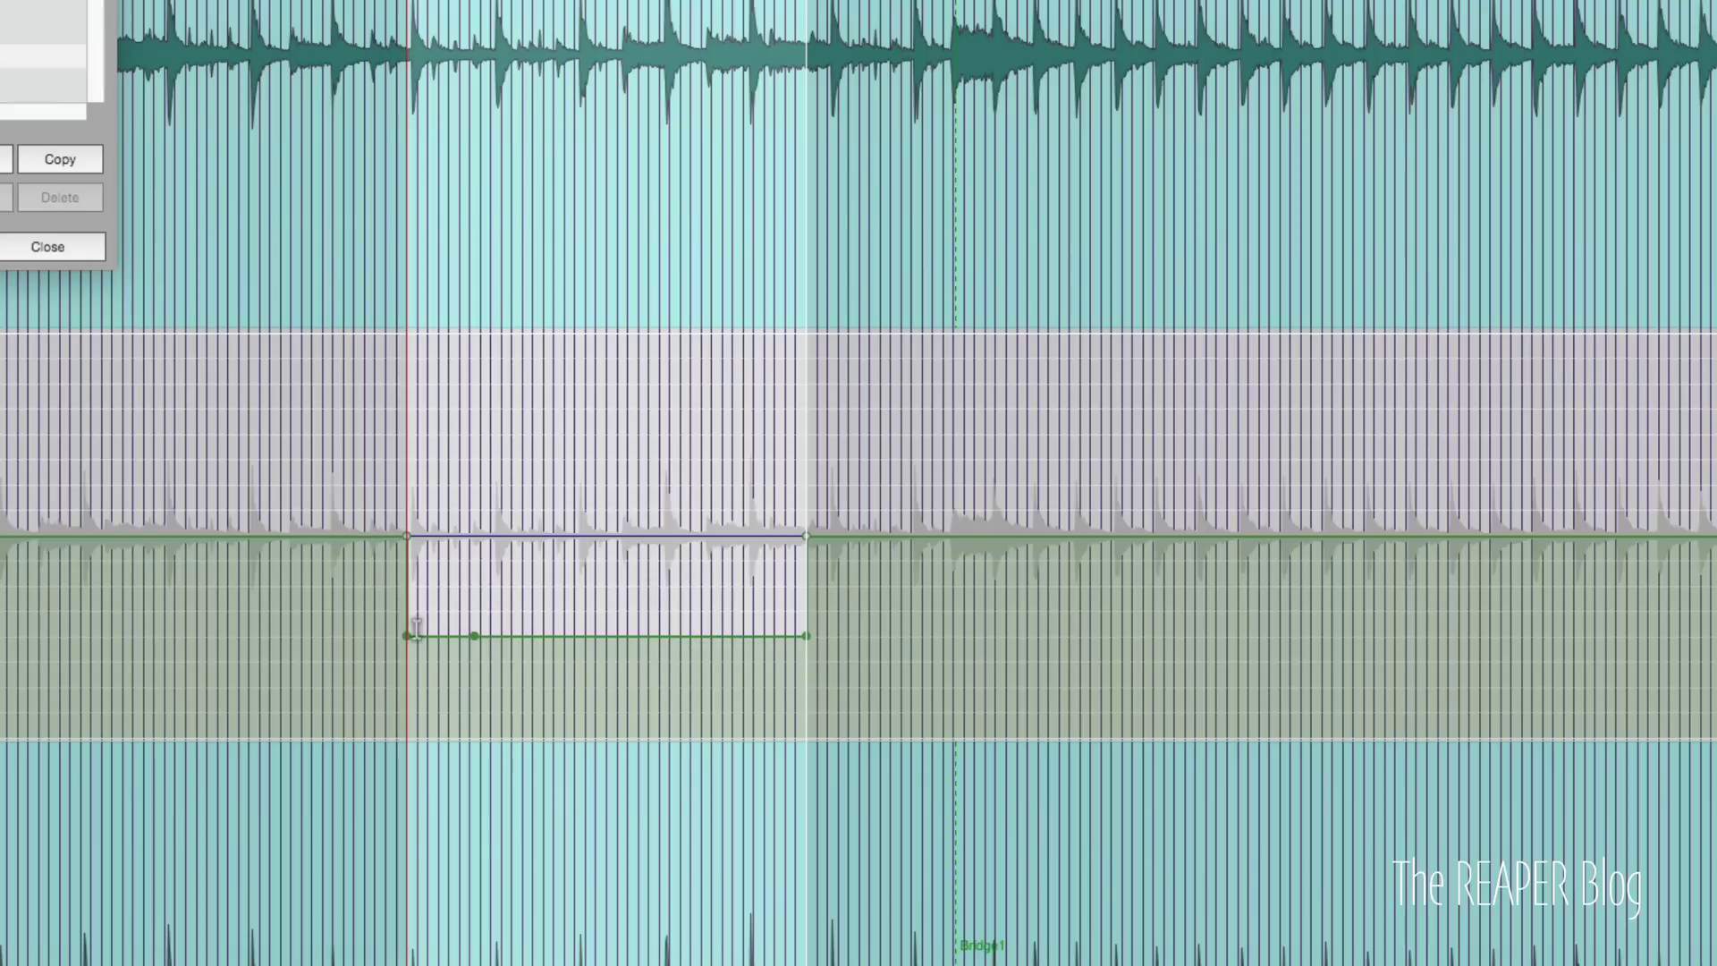
drag(408, 636, 474, 635)
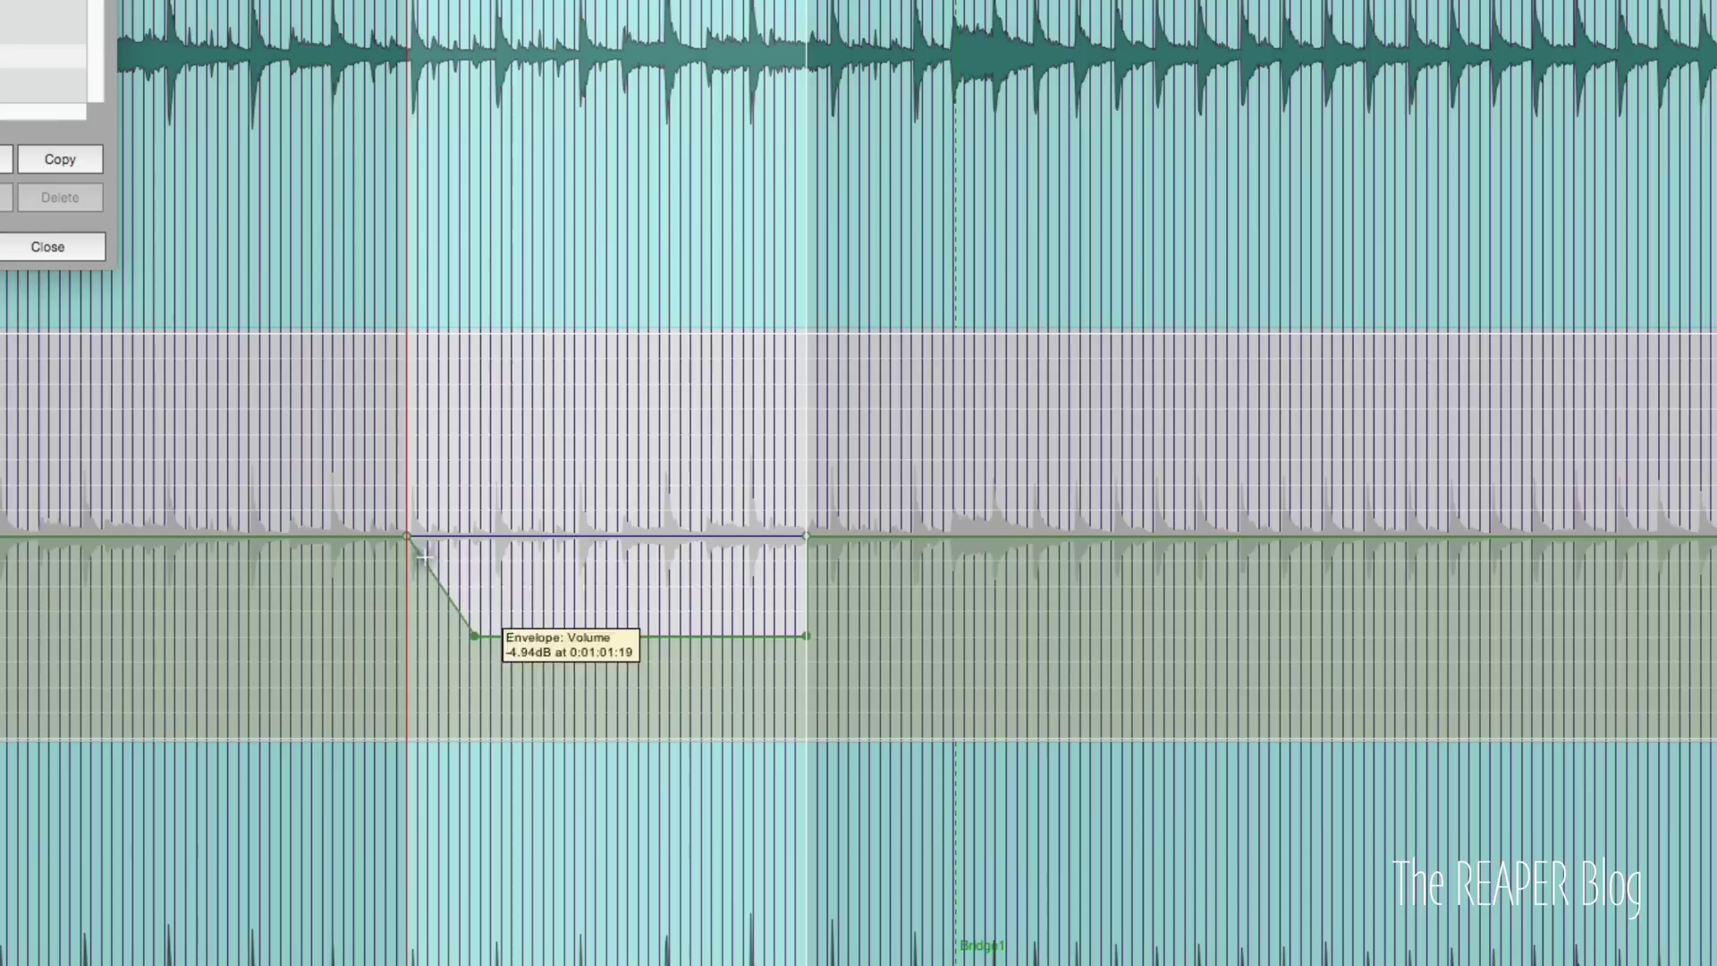
click(720, 635)
alt+click(799, 637)
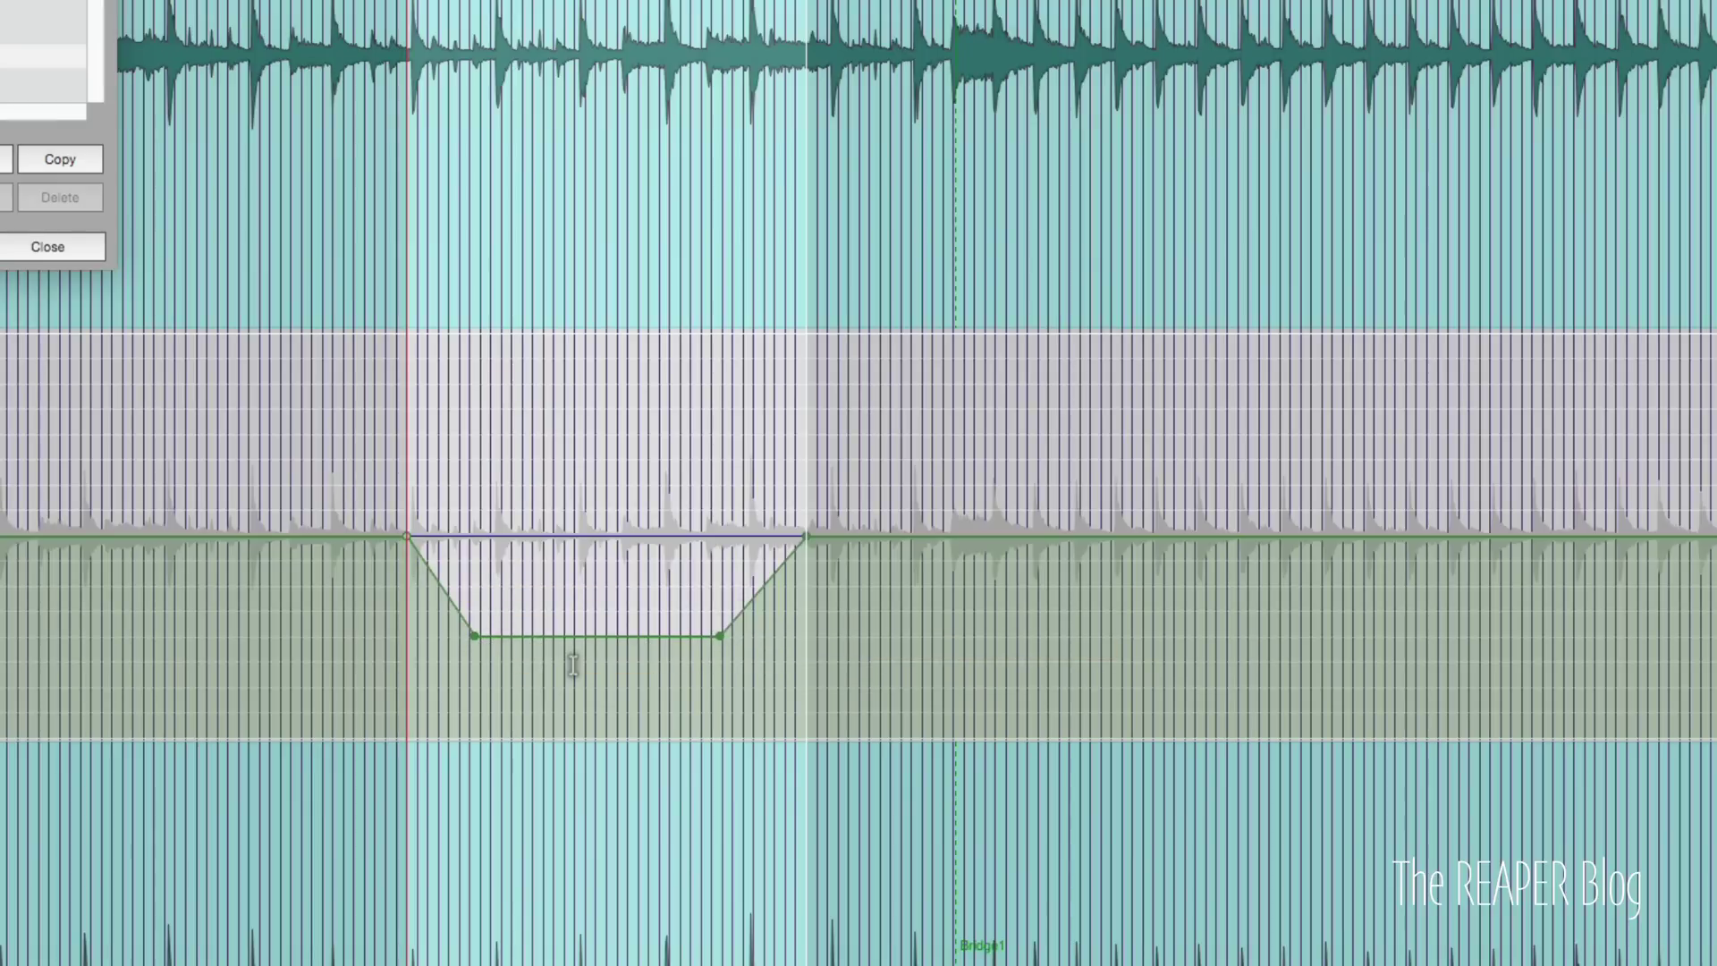
Step: Pull the envelope down in a second range and ramp it from the edit cursor with F
scroll(978, 608, right, 5)
drag(643, 615, 1248, 633)
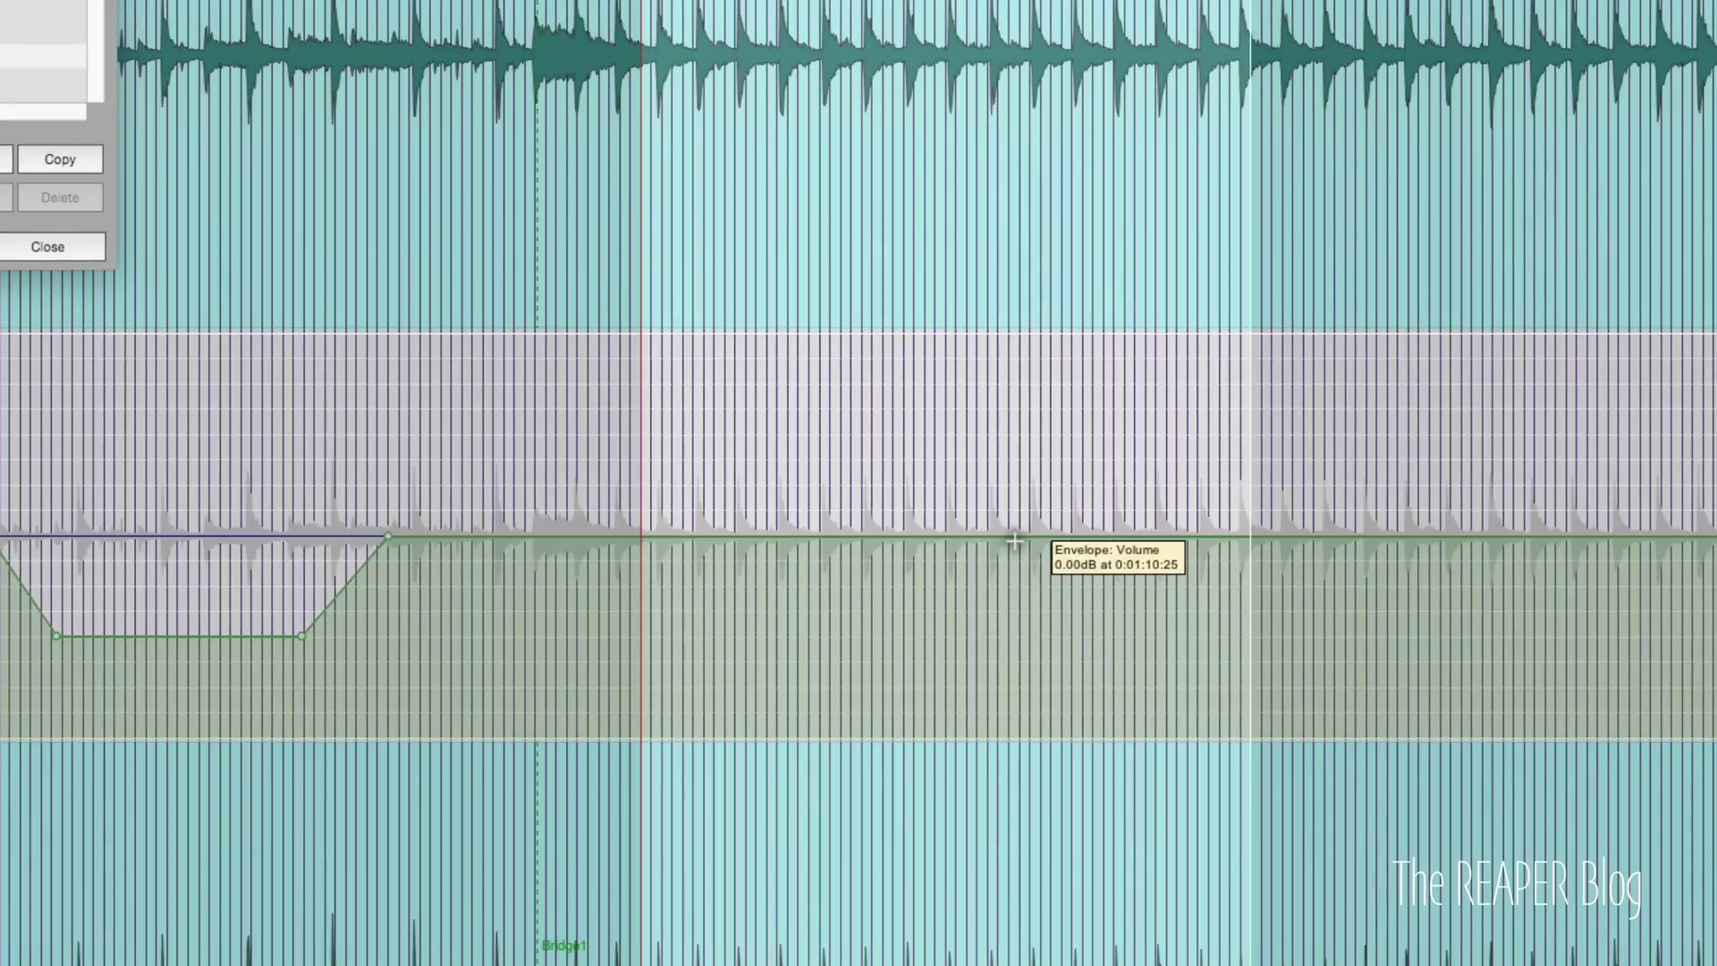
drag(1015, 541, 1016, 633)
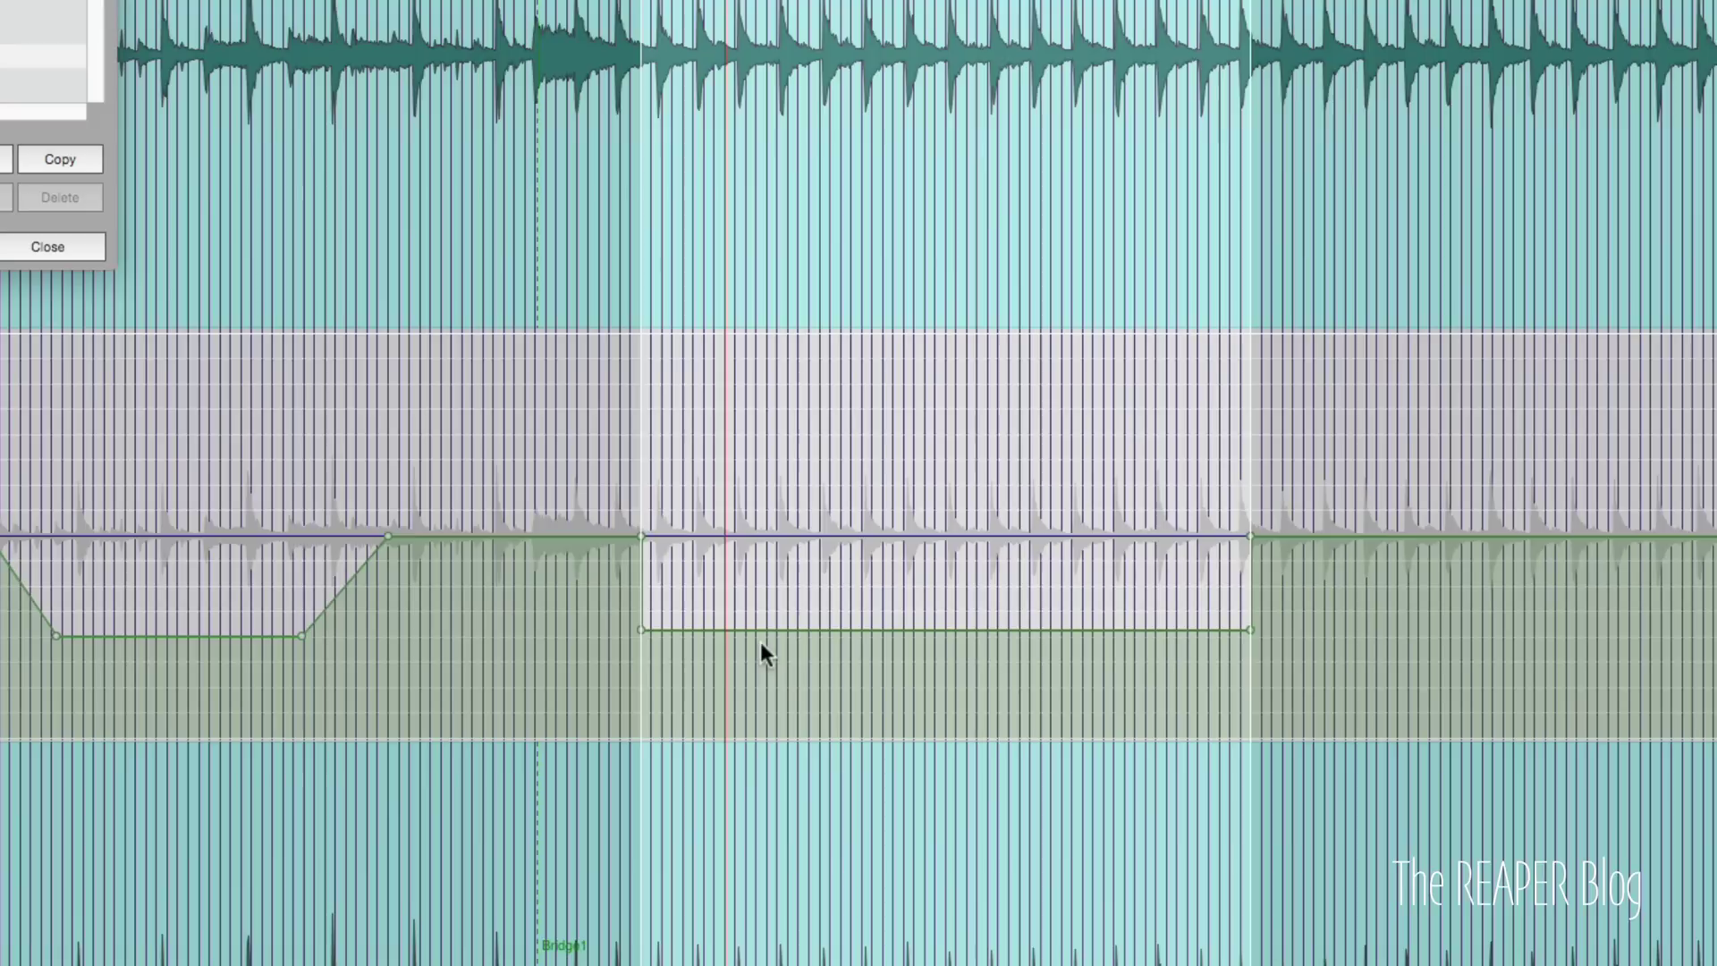
click(1164, 580)
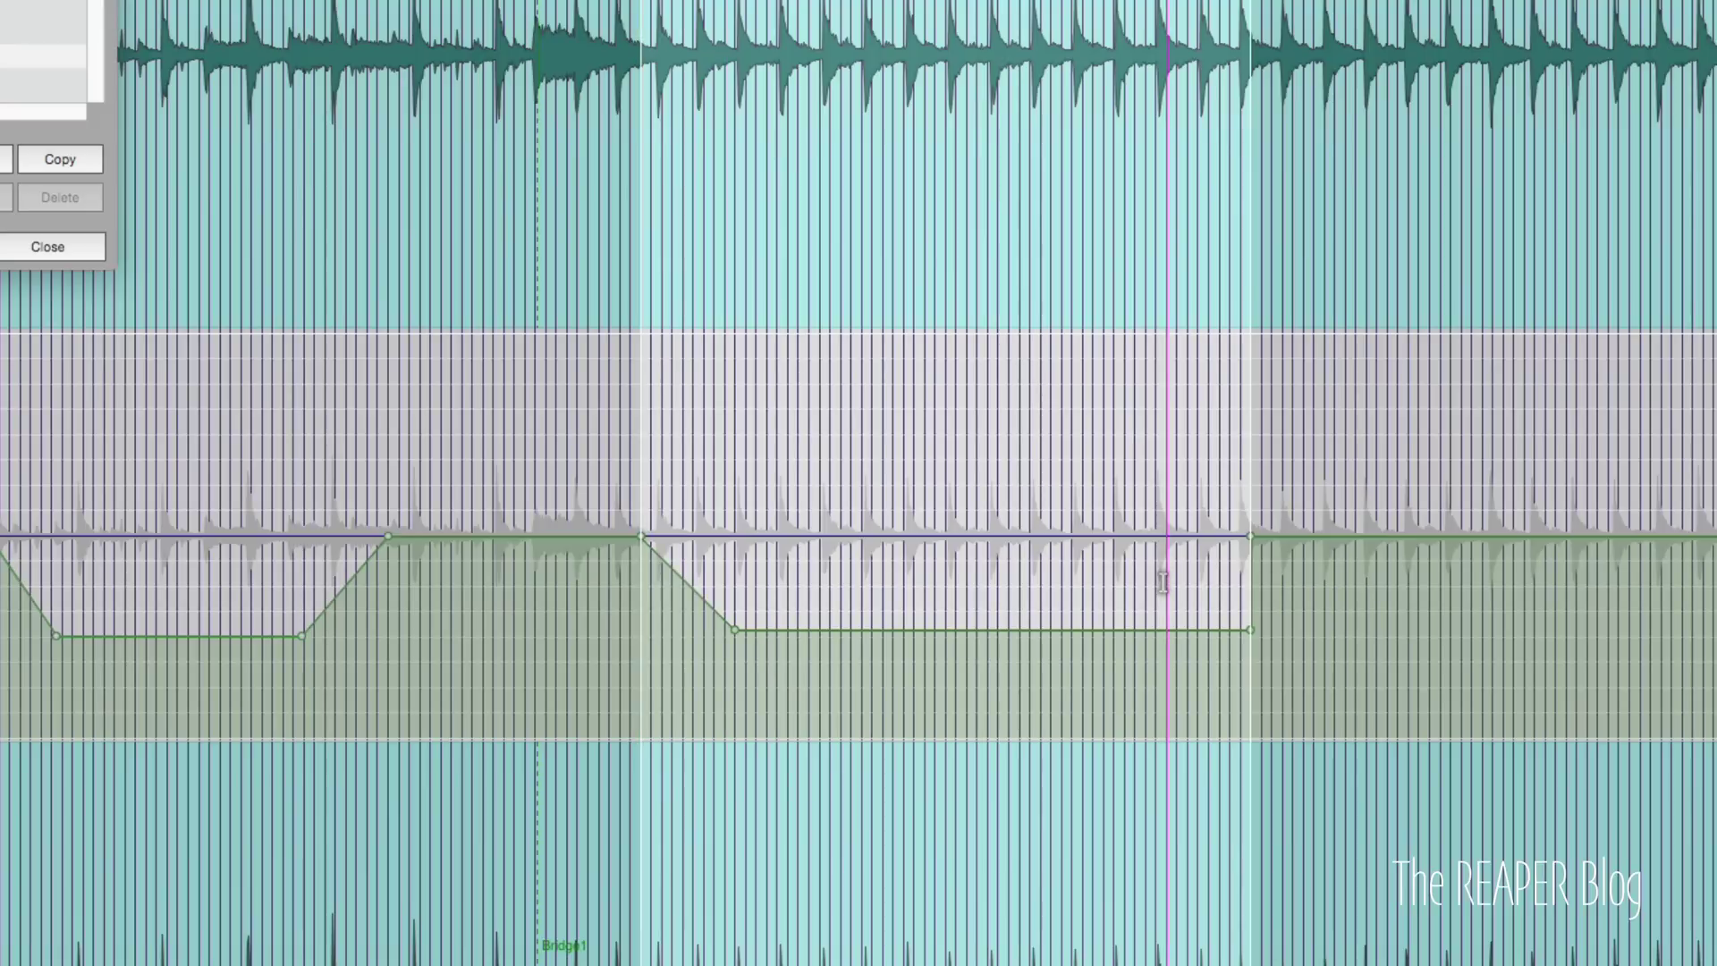
key(f)
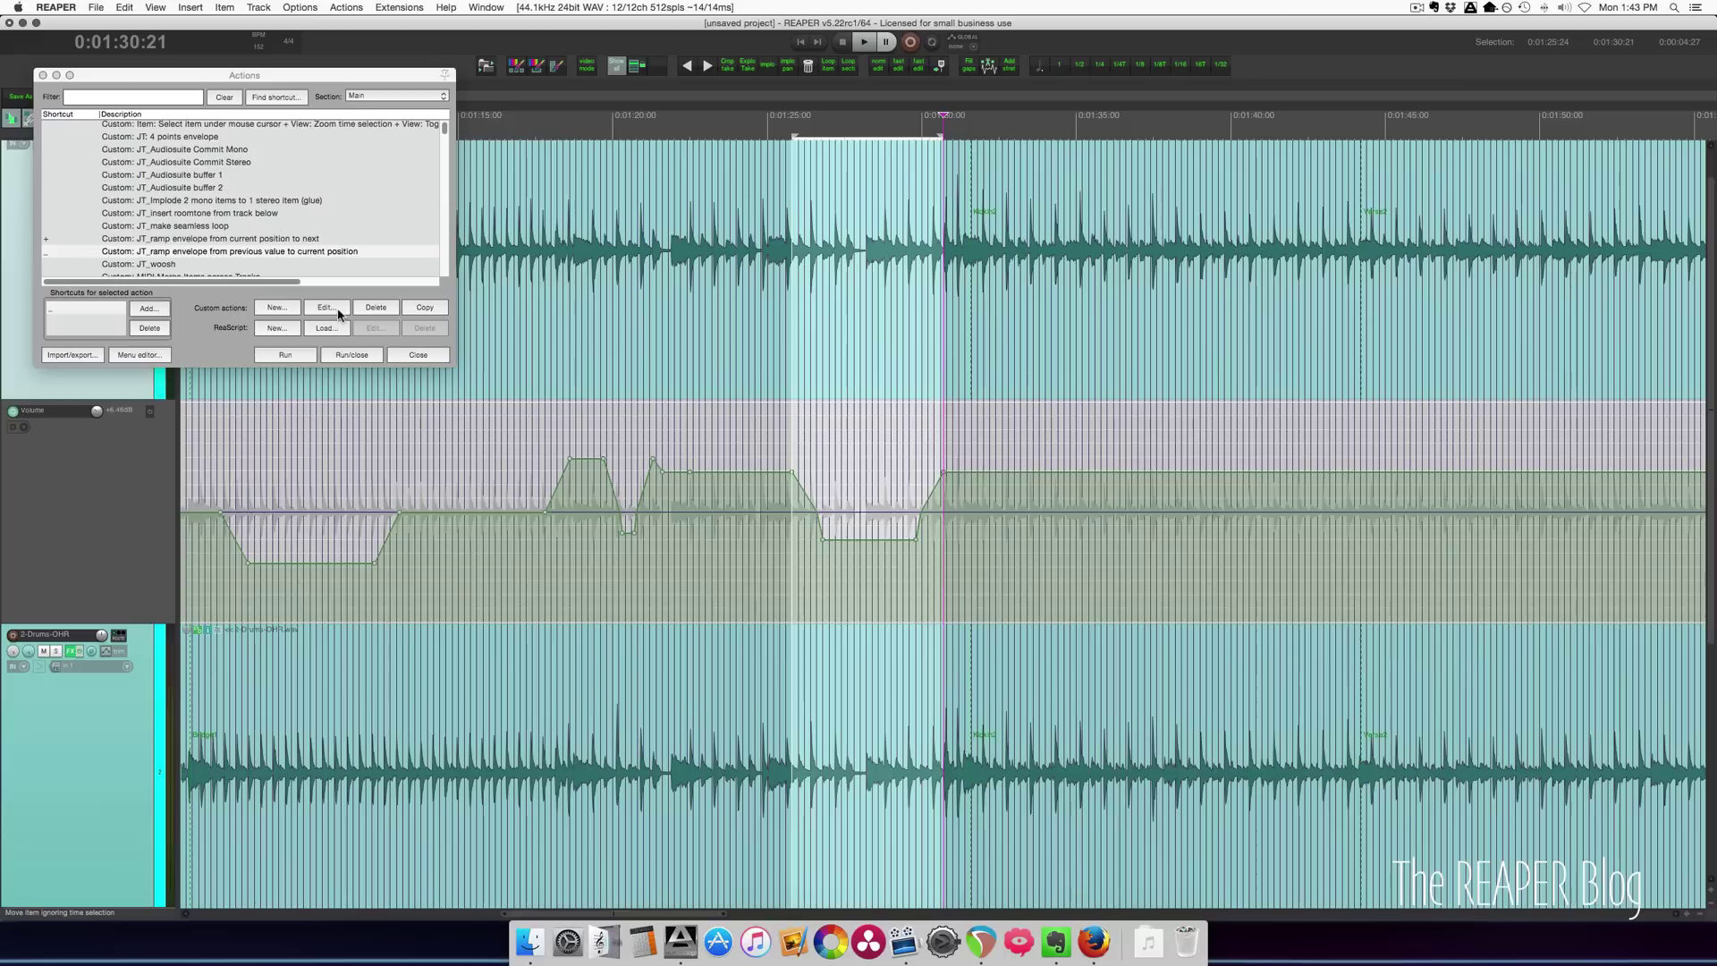
click(331, 238)
click(325, 307)
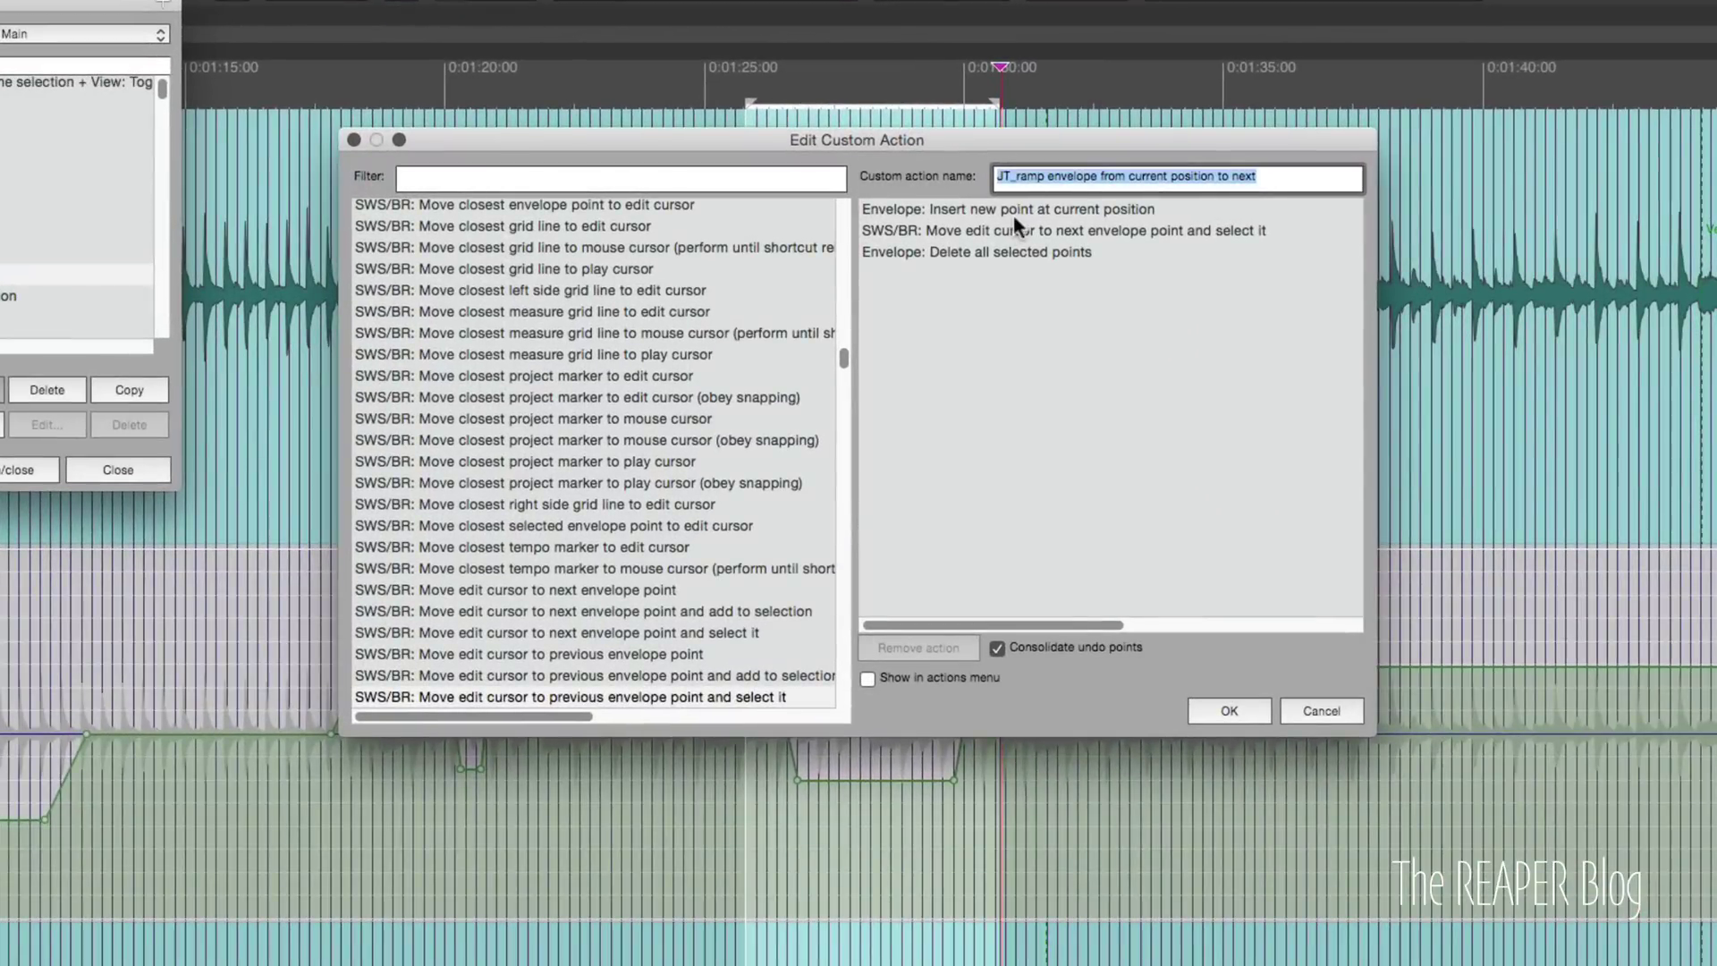
click(993, 211)
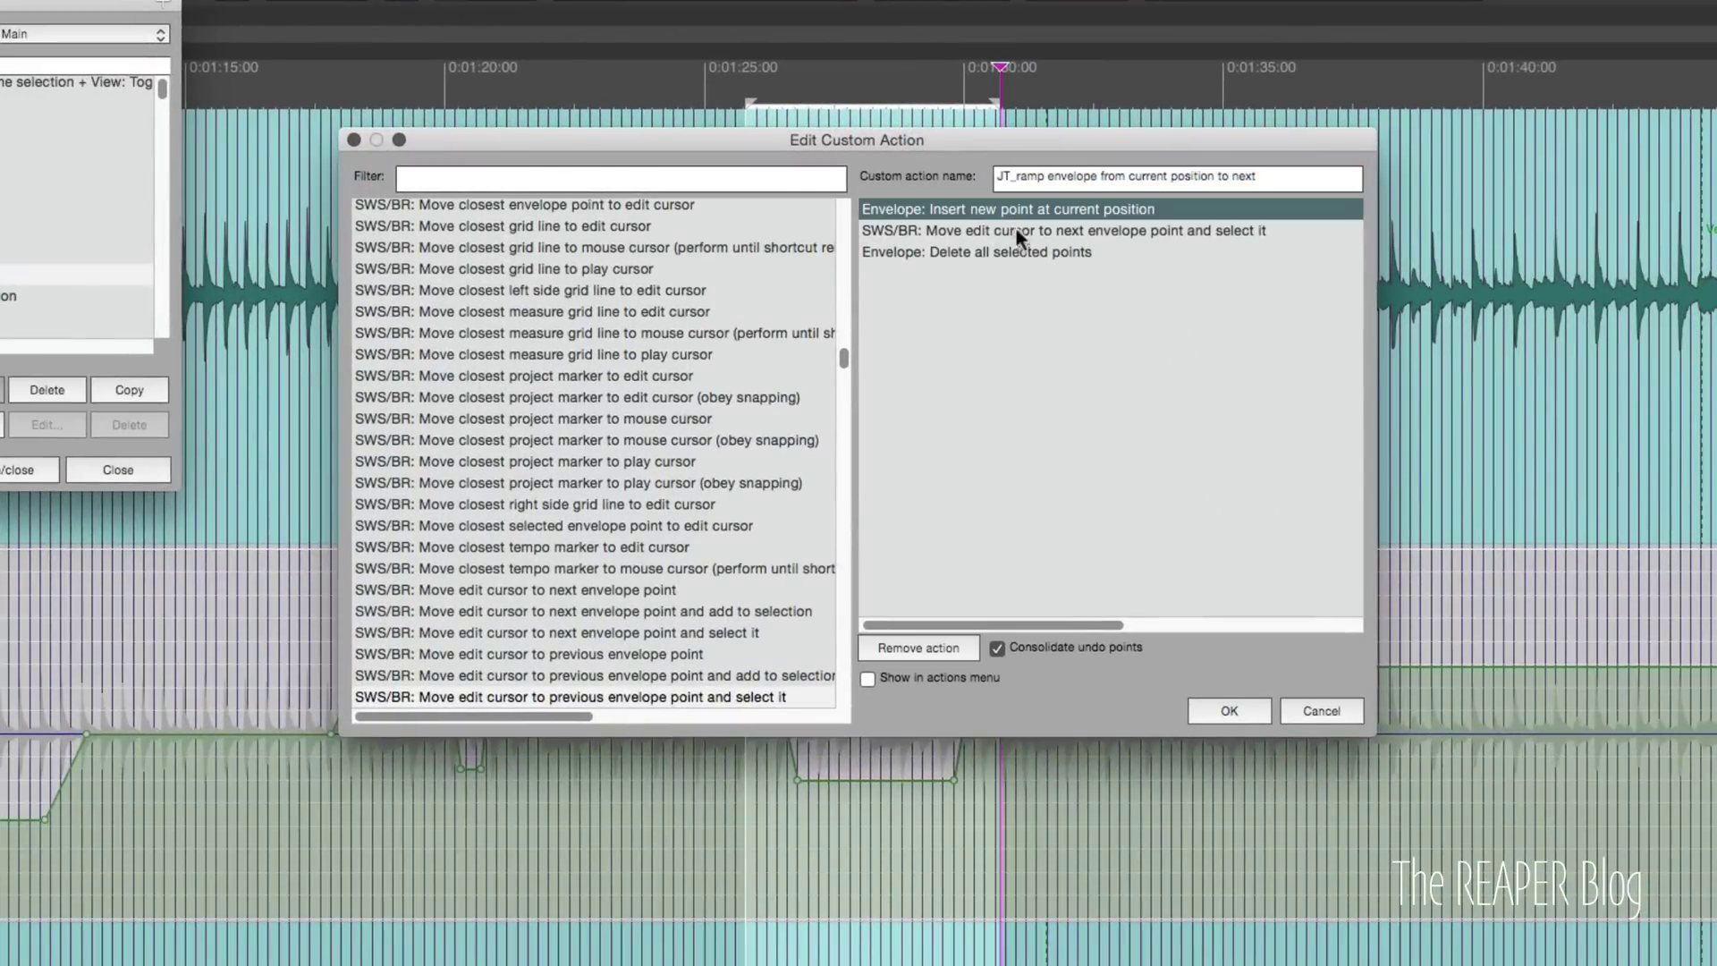
click(974, 234)
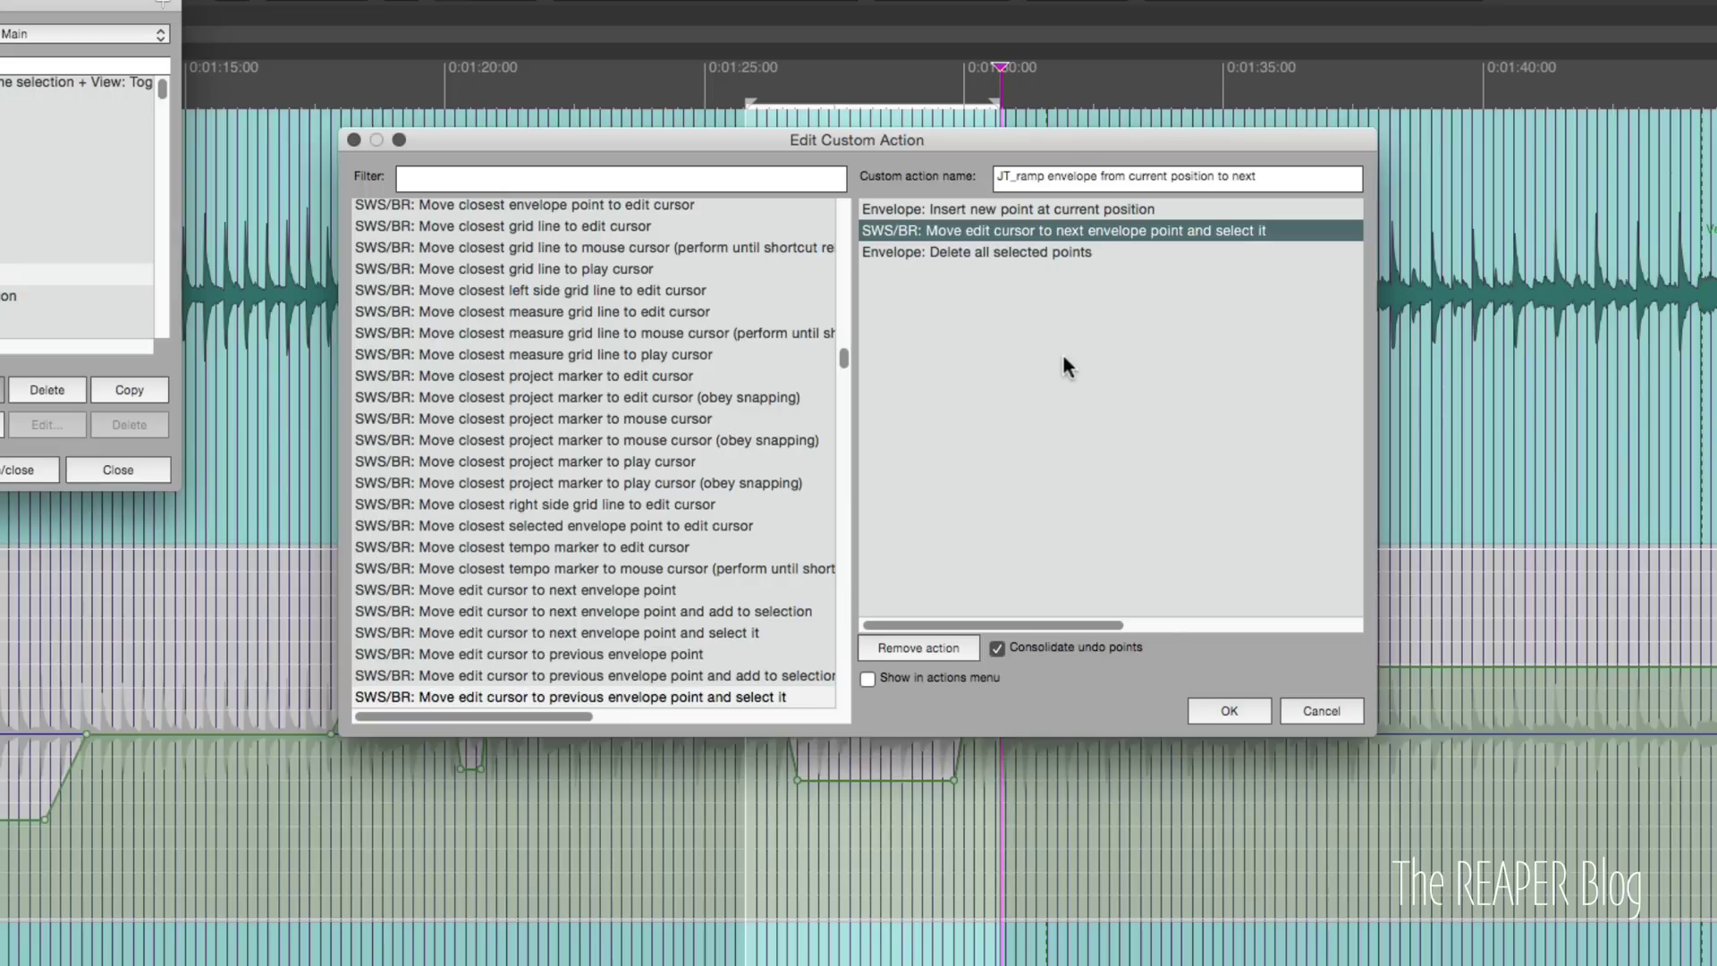
click(1248, 708)
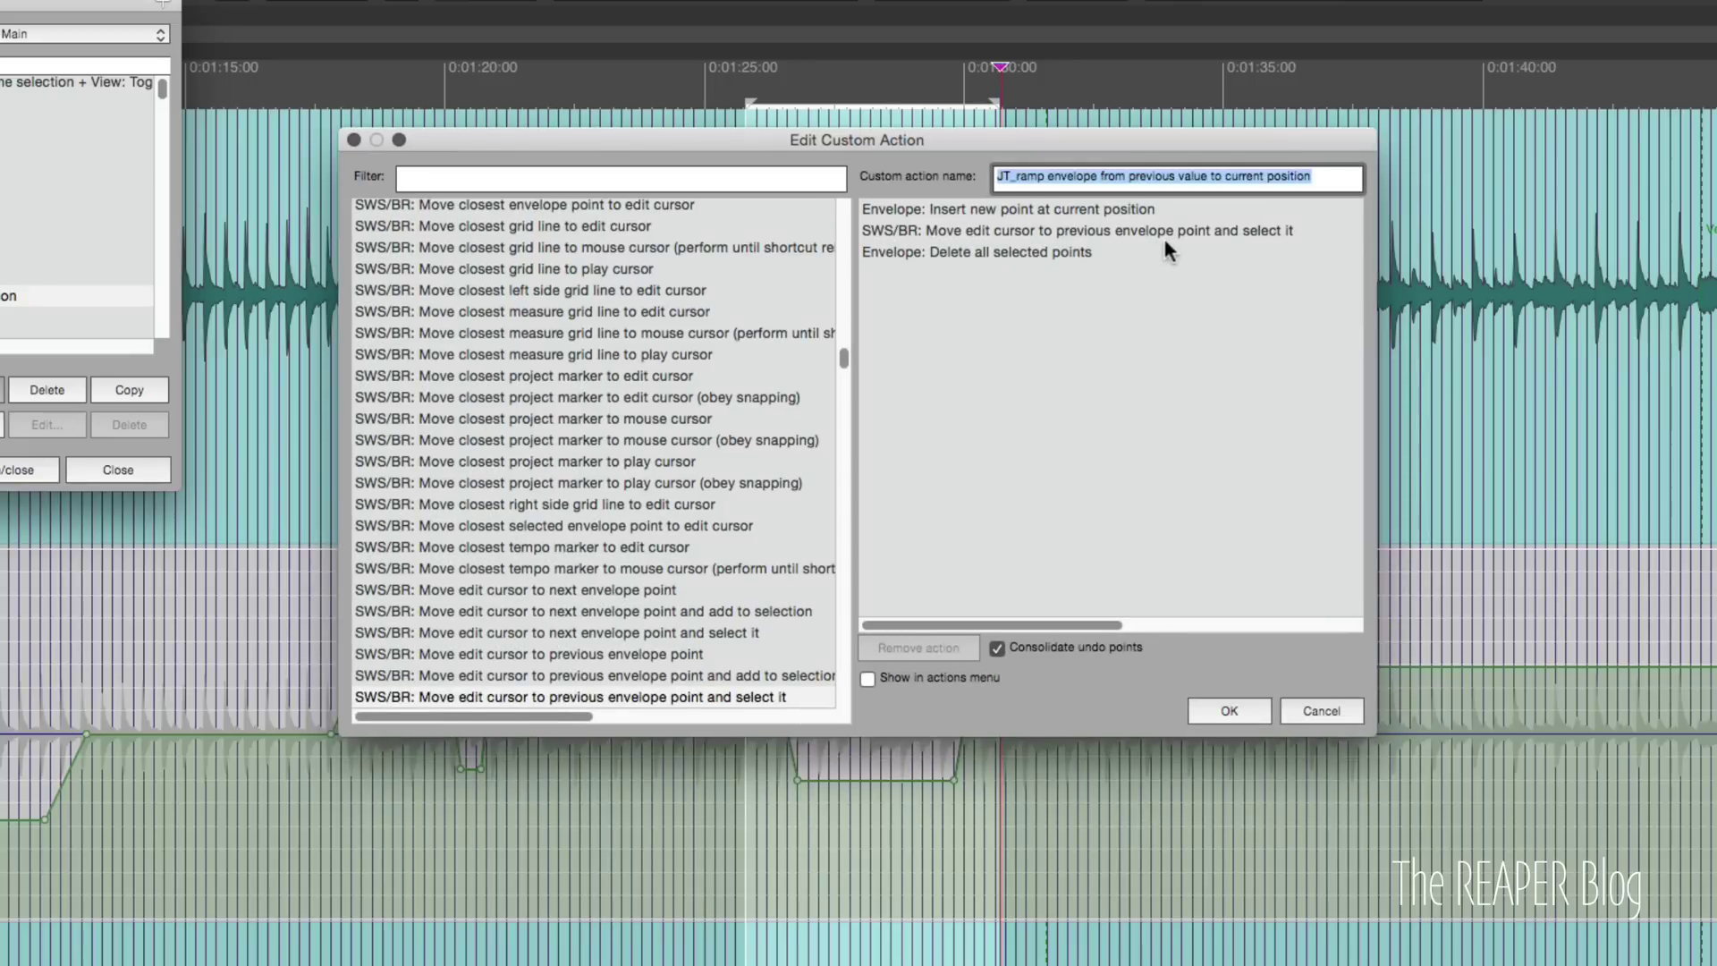
click(1212, 231)
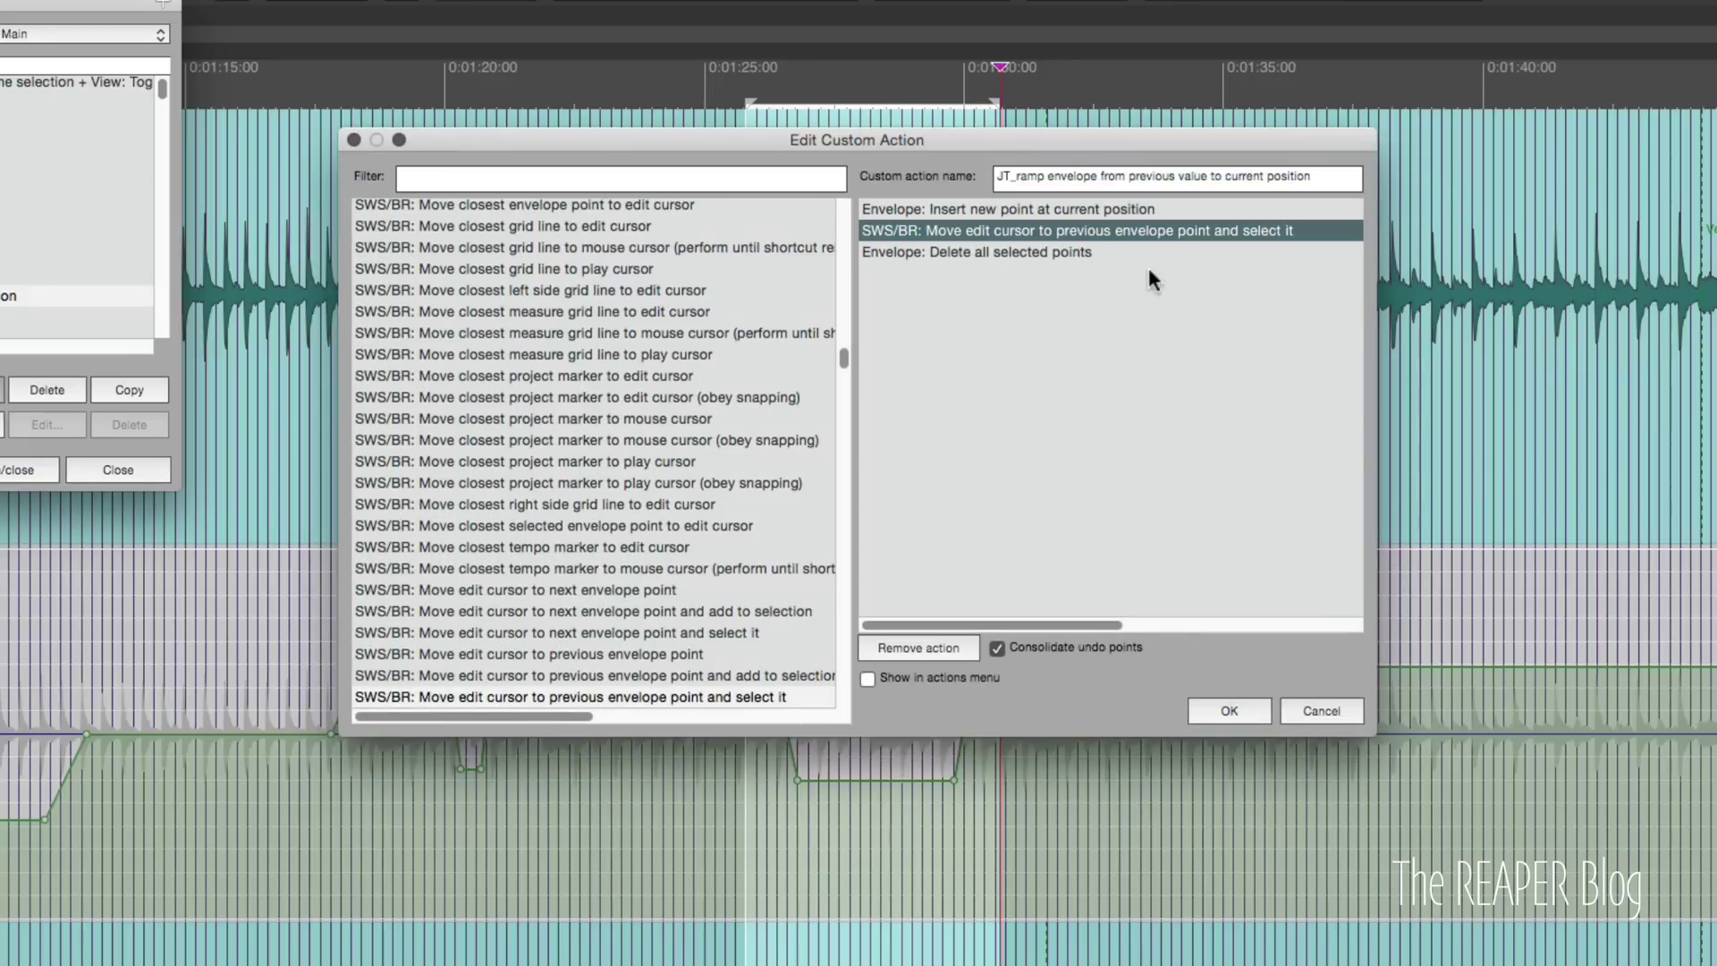
click(1320, 710)
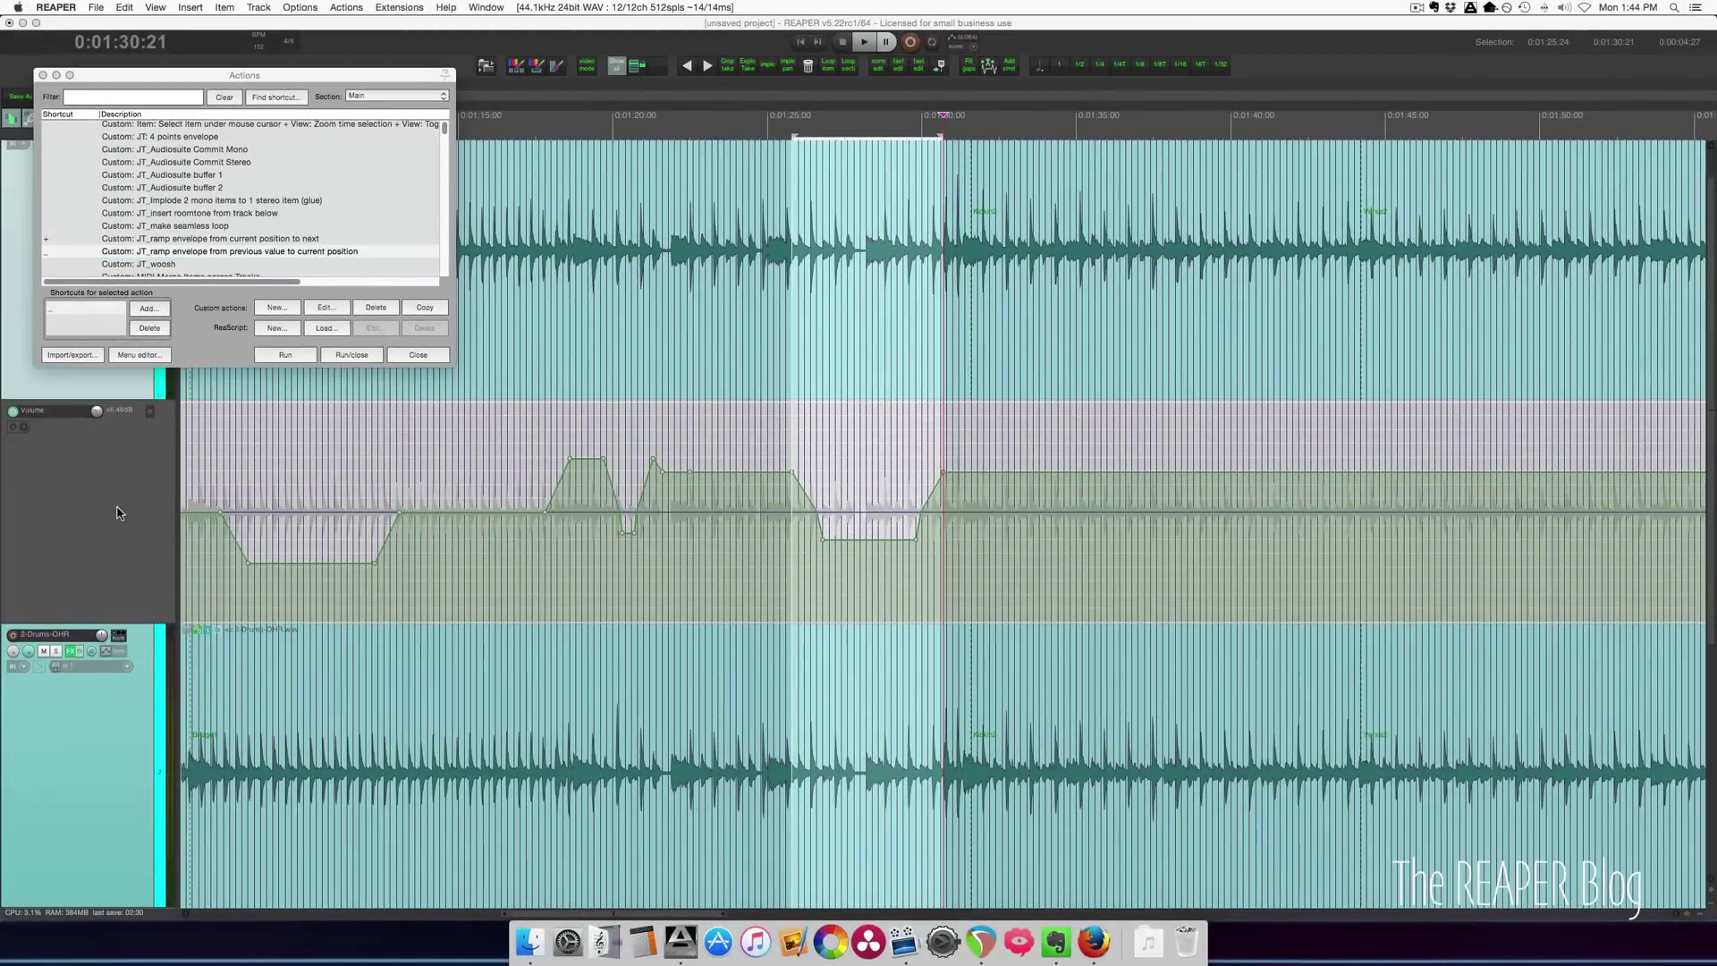
Step: Clear the dip's envelope points, then ramp it down with Shift+= and back up with Shift+-
key(BackSpace)
click(751, 561)
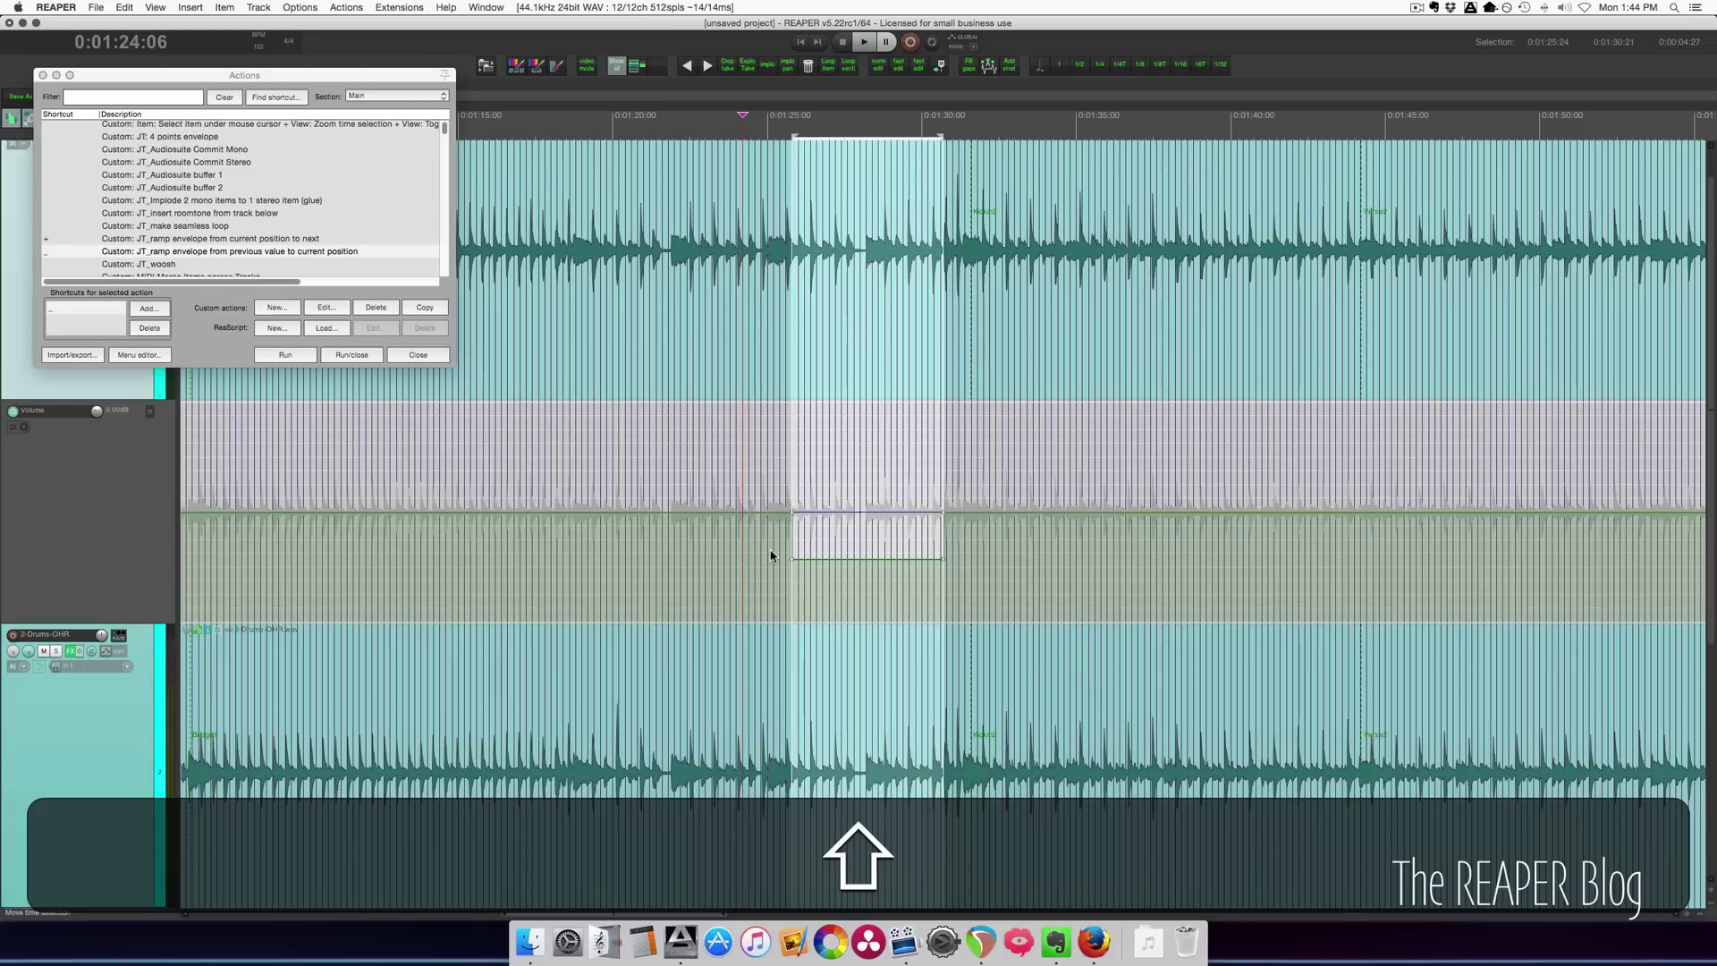
key(shift+equal)
click(996, 539)
key(shift+minus)
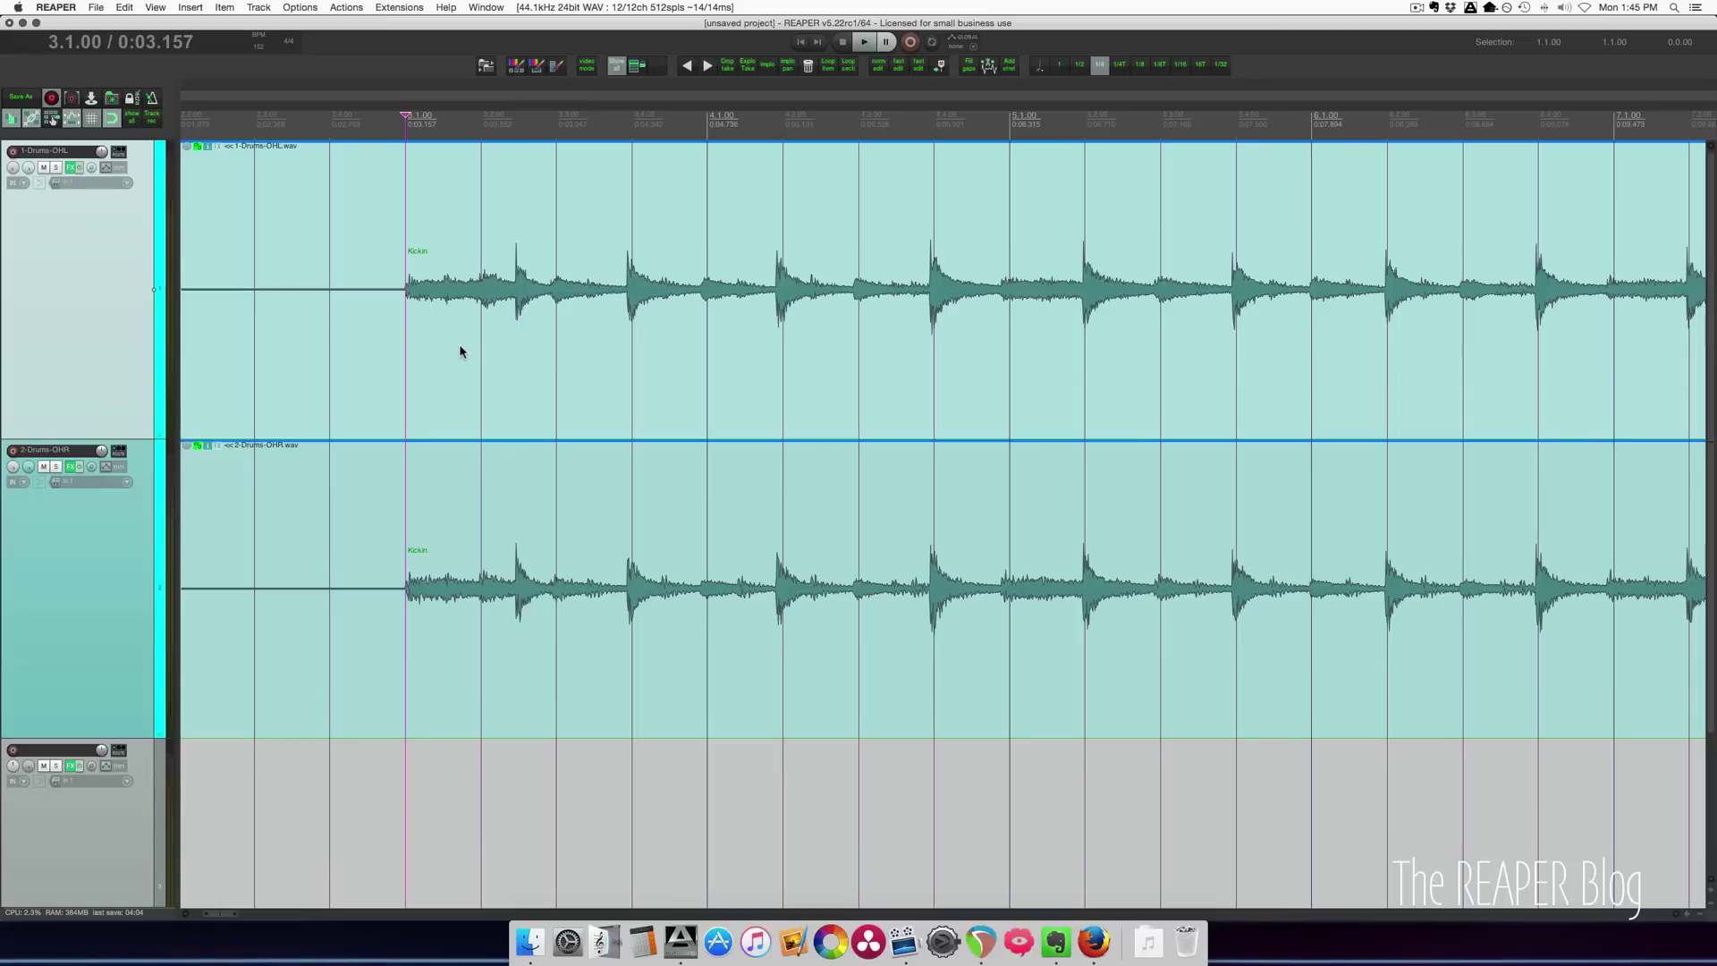
Step: Snap the overhead transients onto the 3.4, 3.1 and 5.2 grid lines with W stretch markers
scroll(459, 344, down, 2)
scroll(465, 340, up, 2)
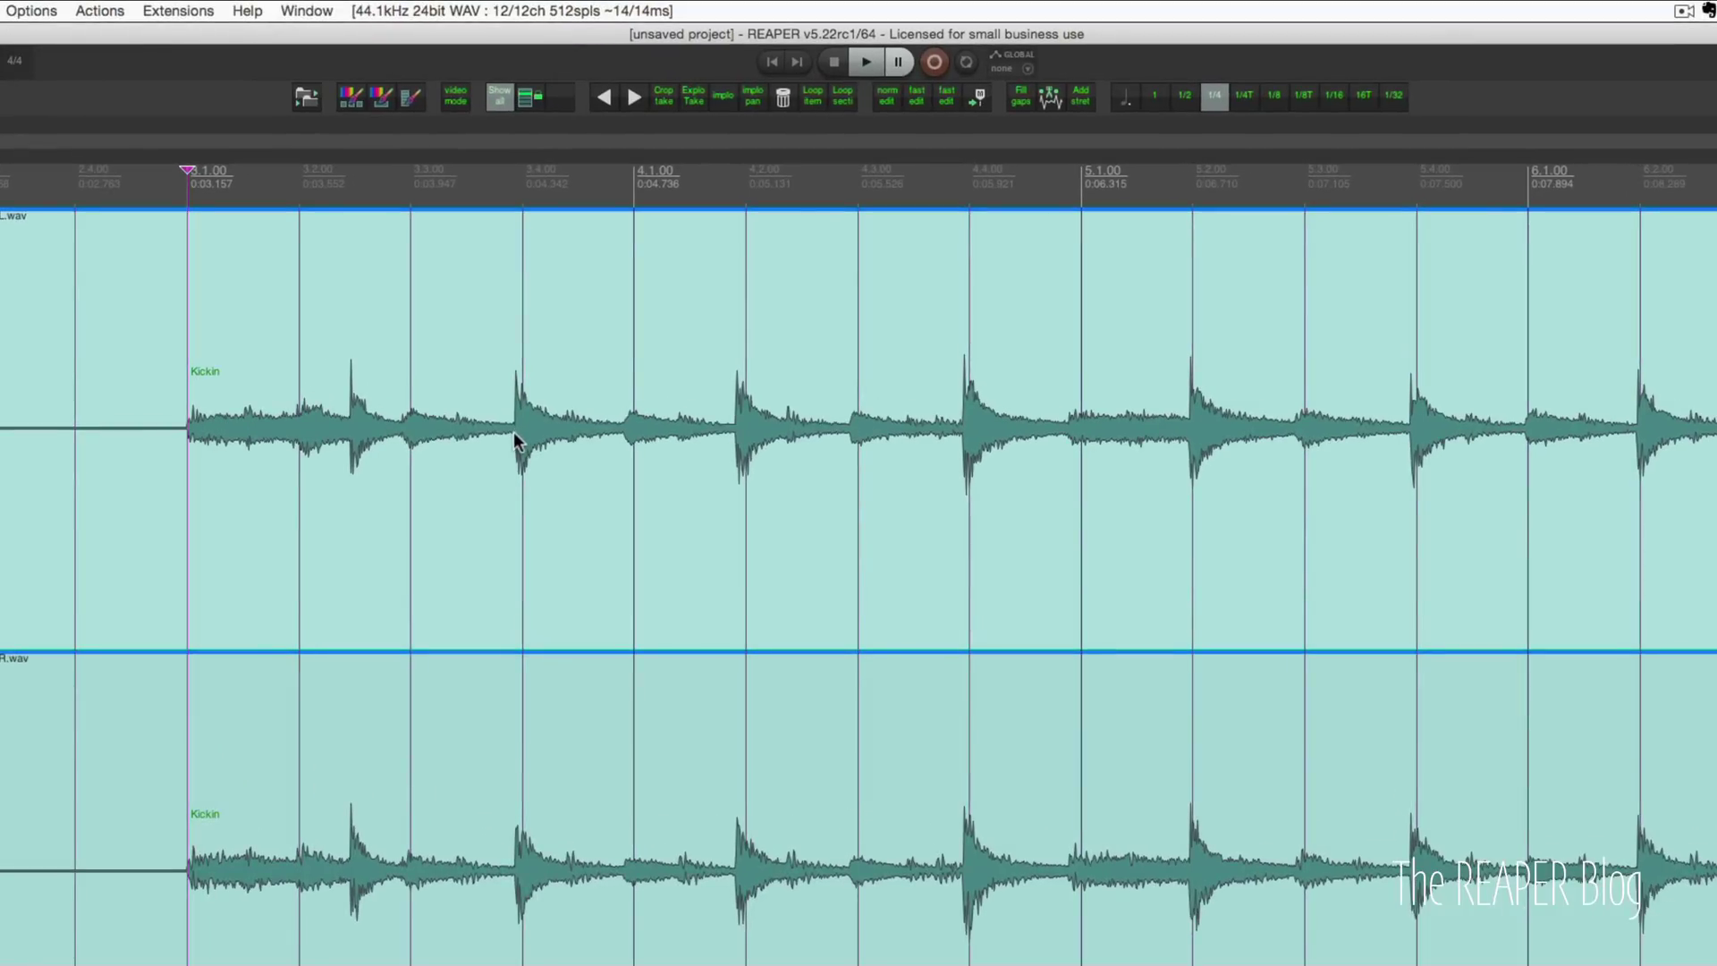
key(w)
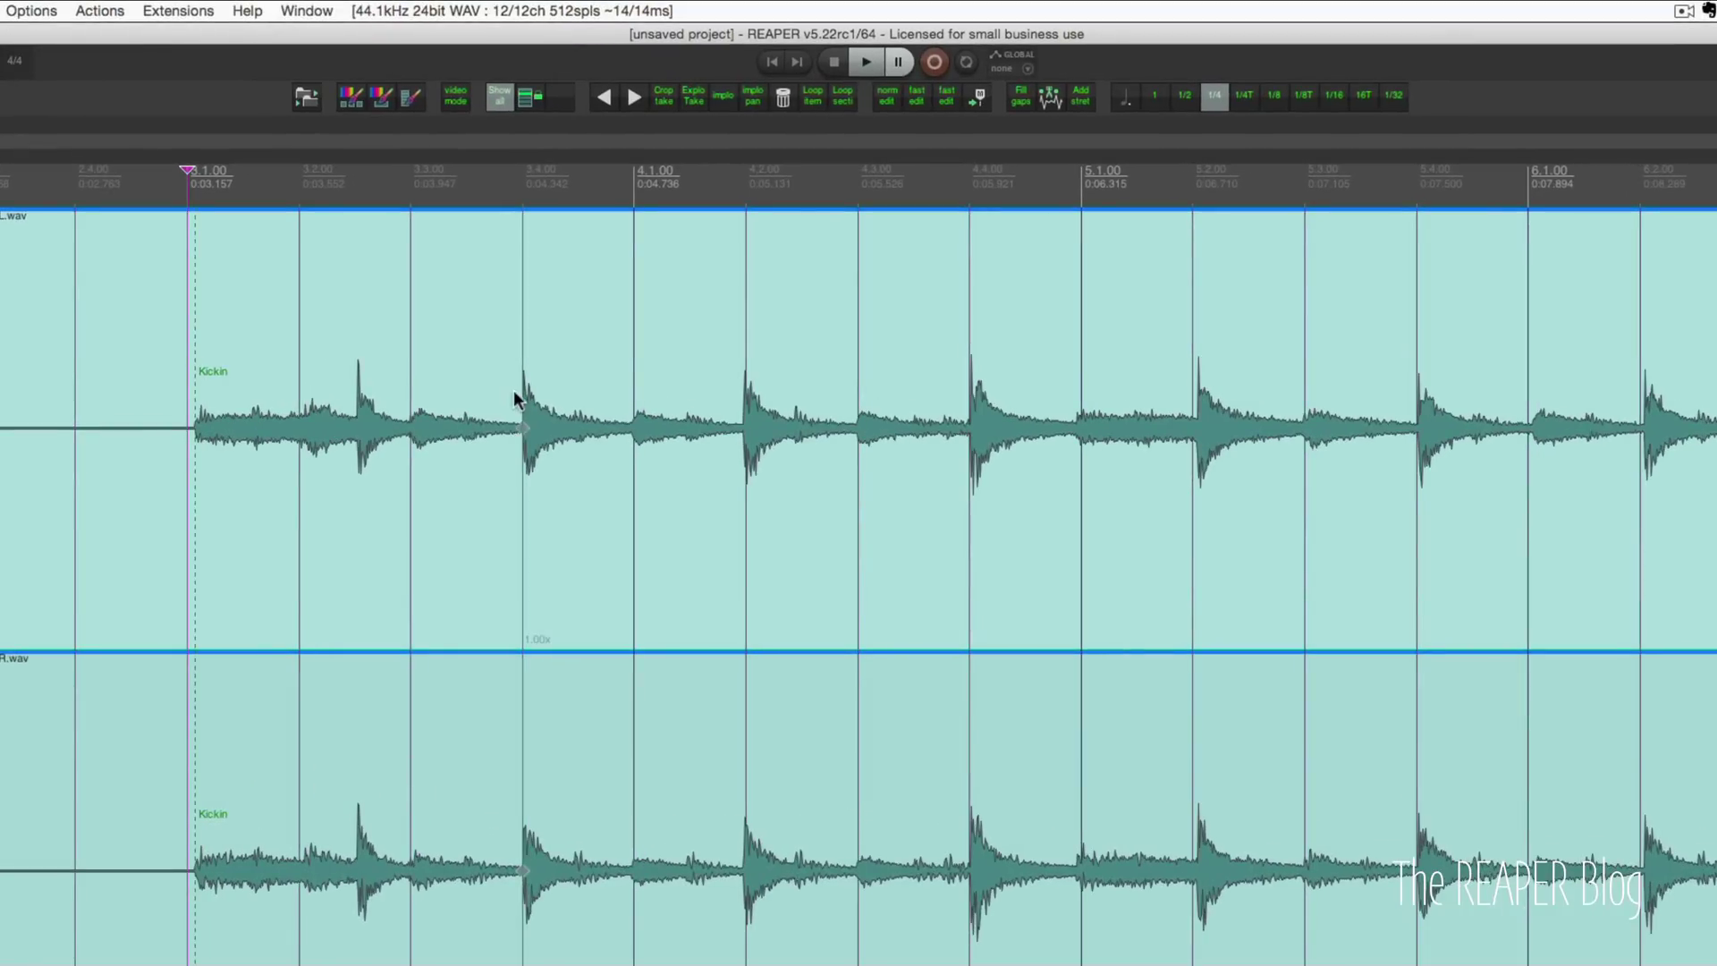
key(w)
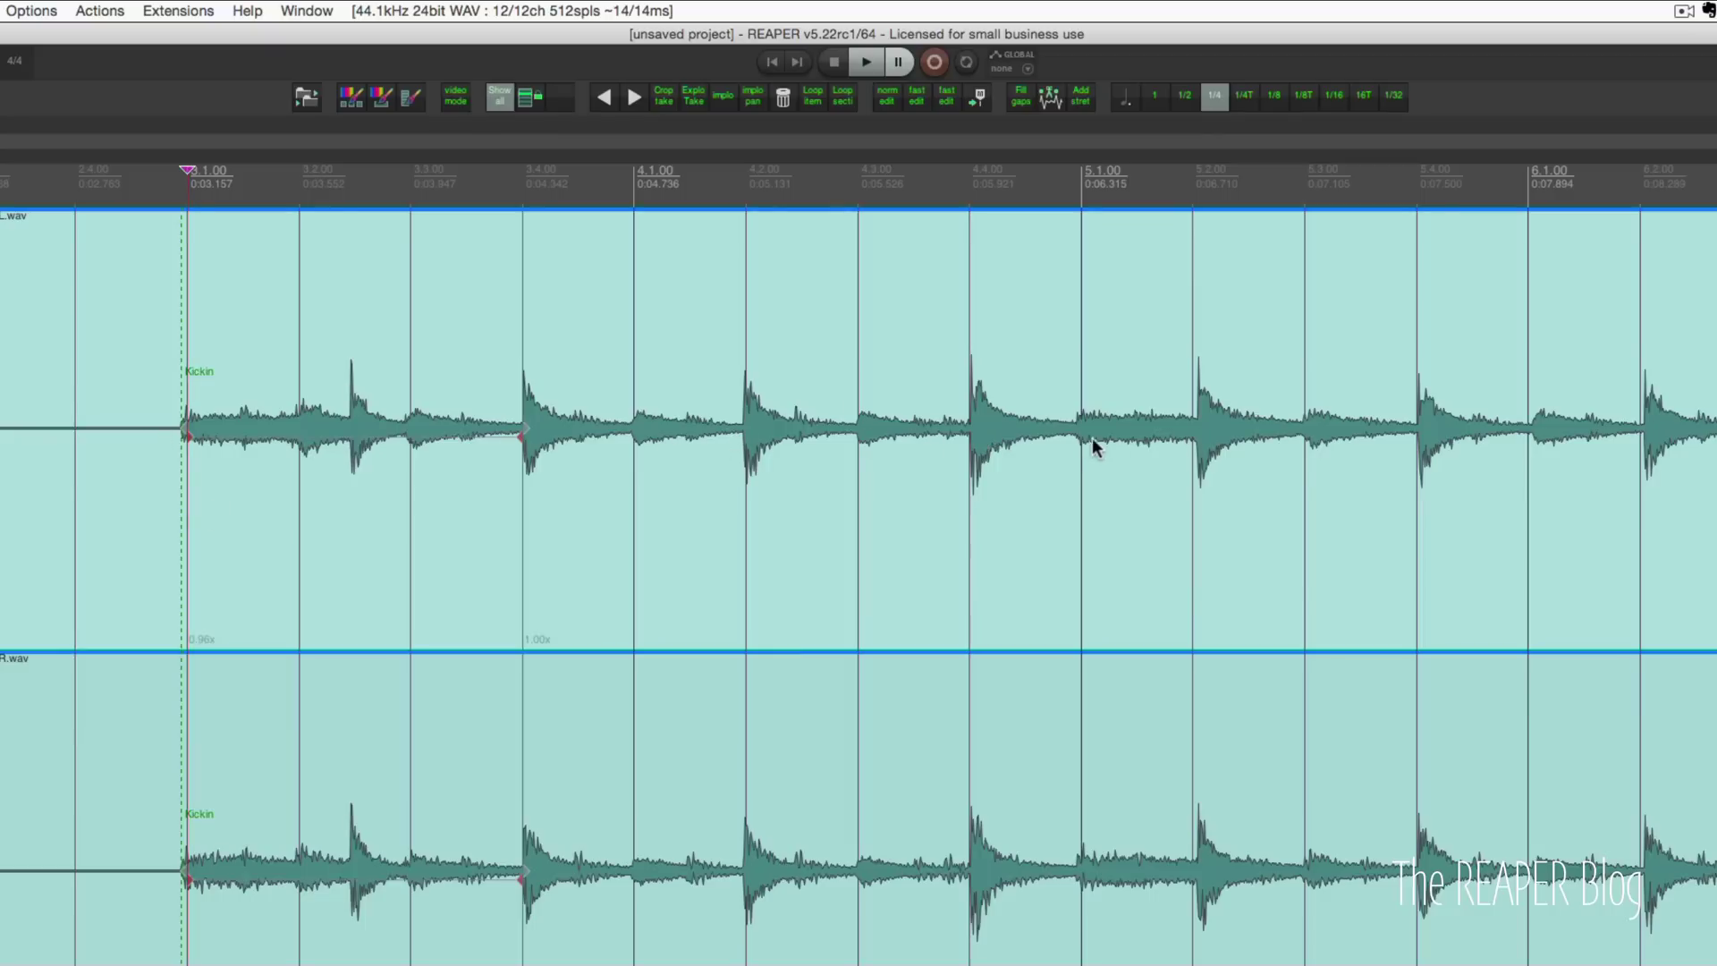
key(w)
key(w)
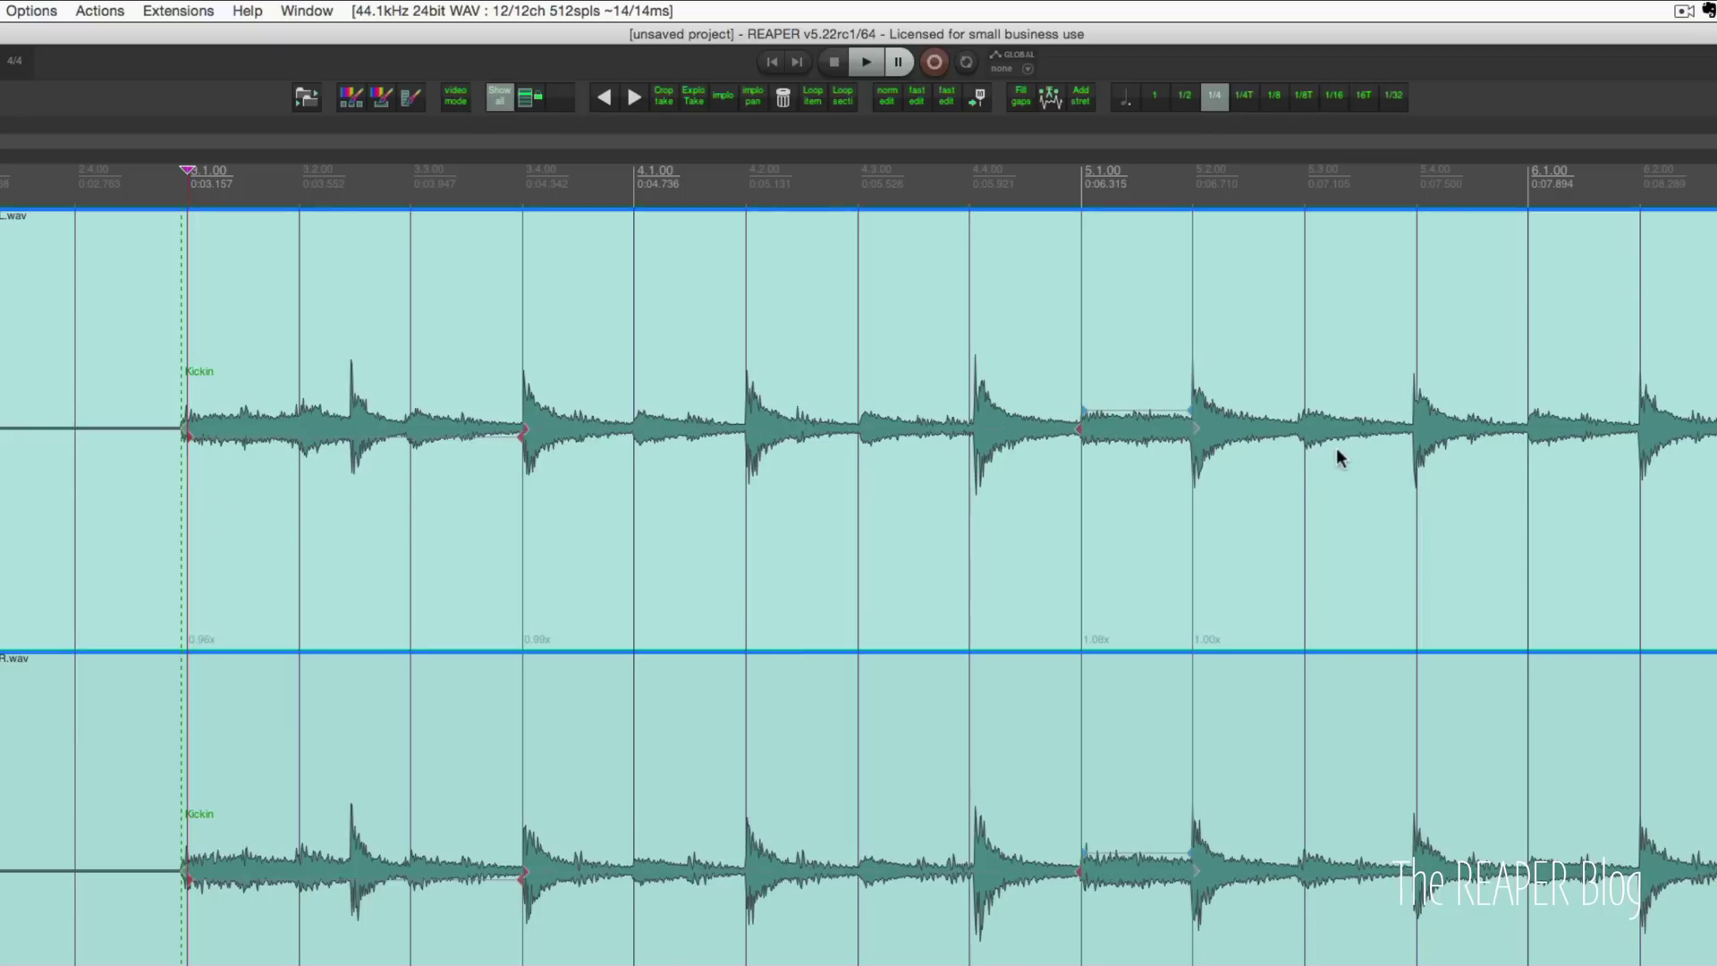
Step: Review the stretch-marker action's snap-to-grid step, cancel without changes, and close the Actions list
scroll(1300, 434, down, 3)
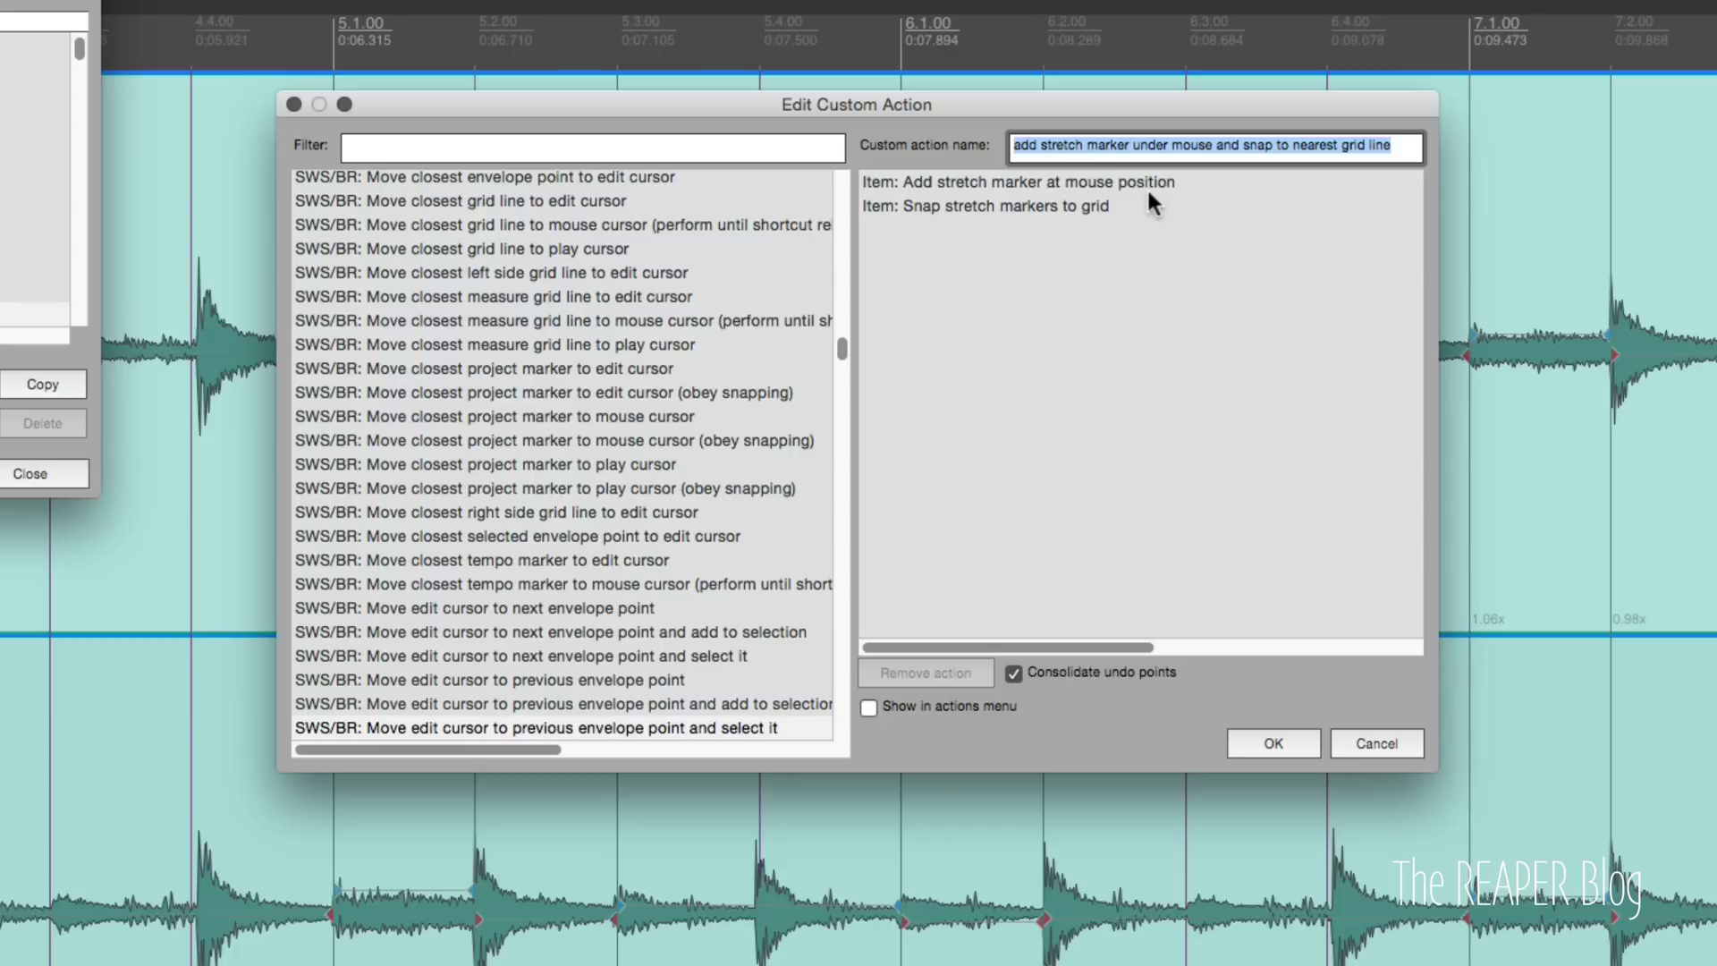
click(1036, 207)
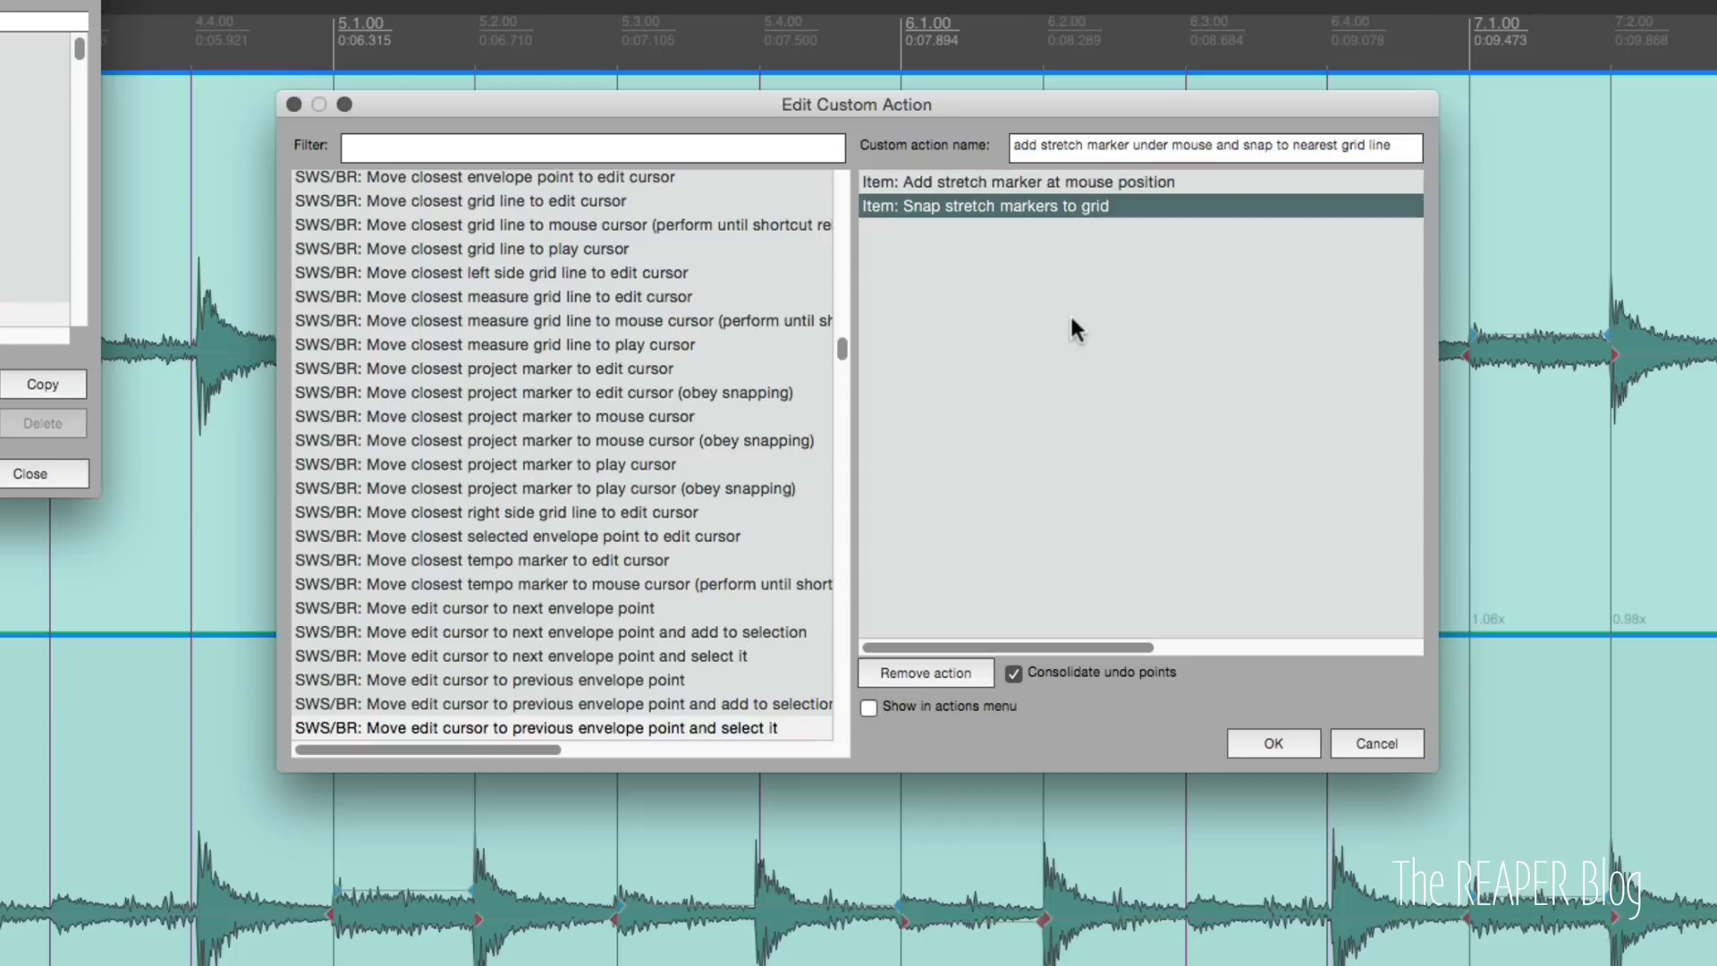
click(1381, 744)
click(35, 472)
Step: Play the overheads from the 5.2 grid line and drop a project marker with T
click(443, 522)
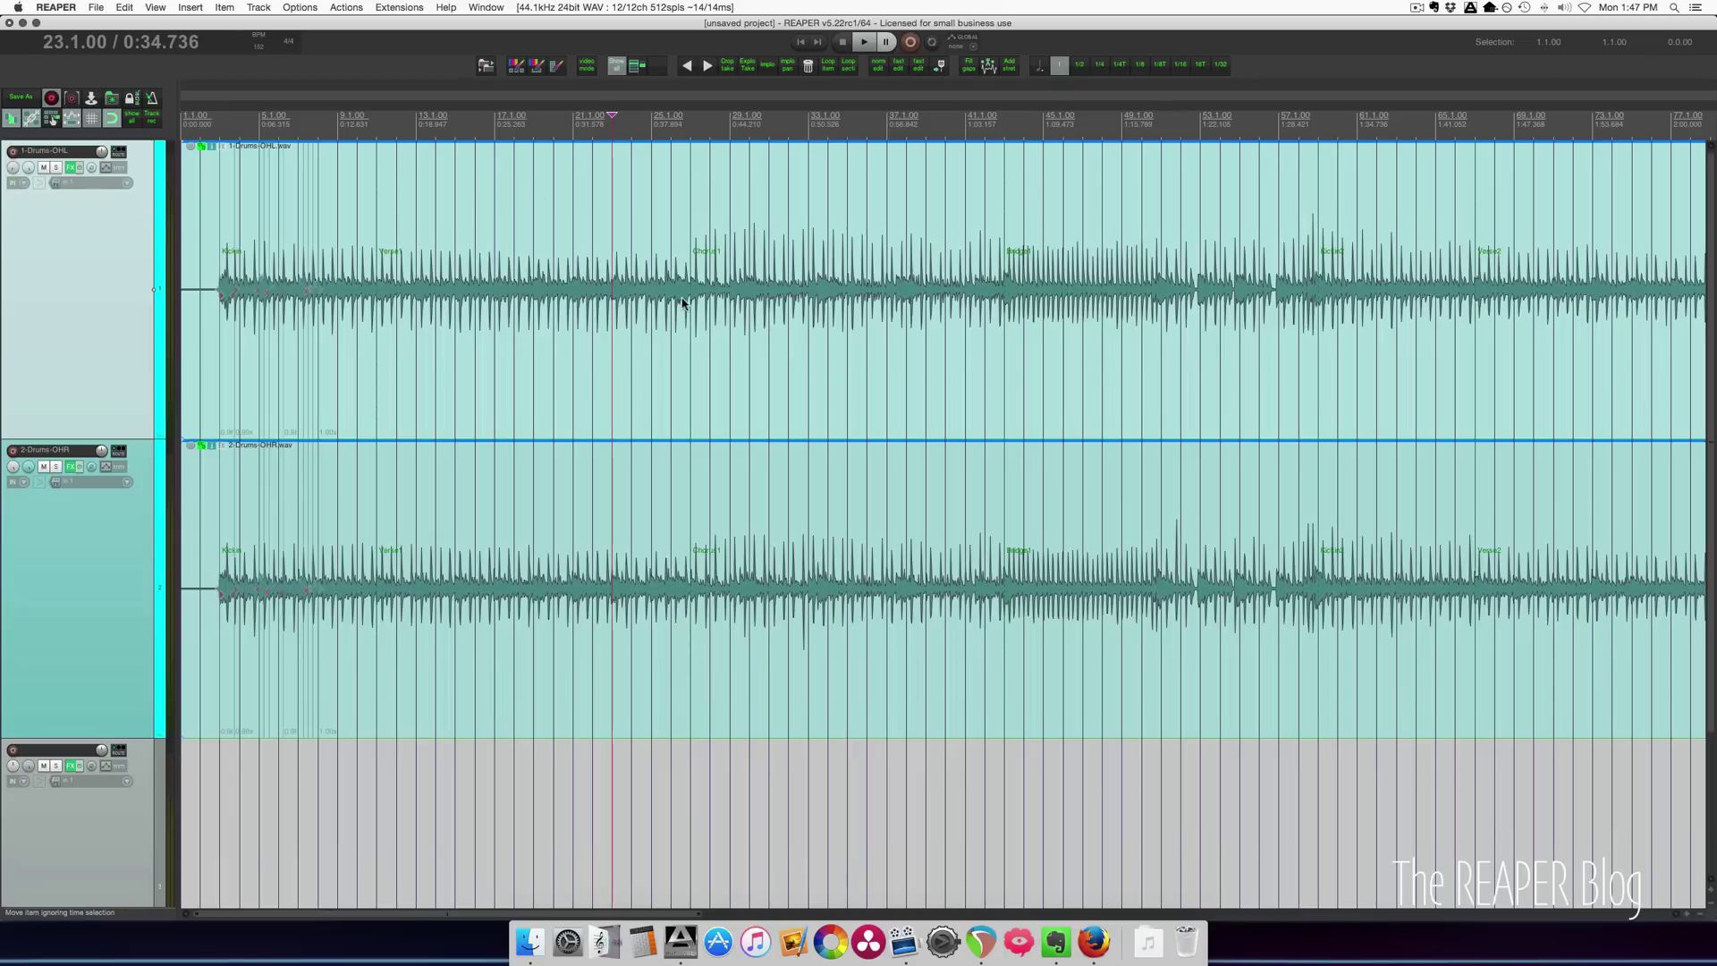
key(space)
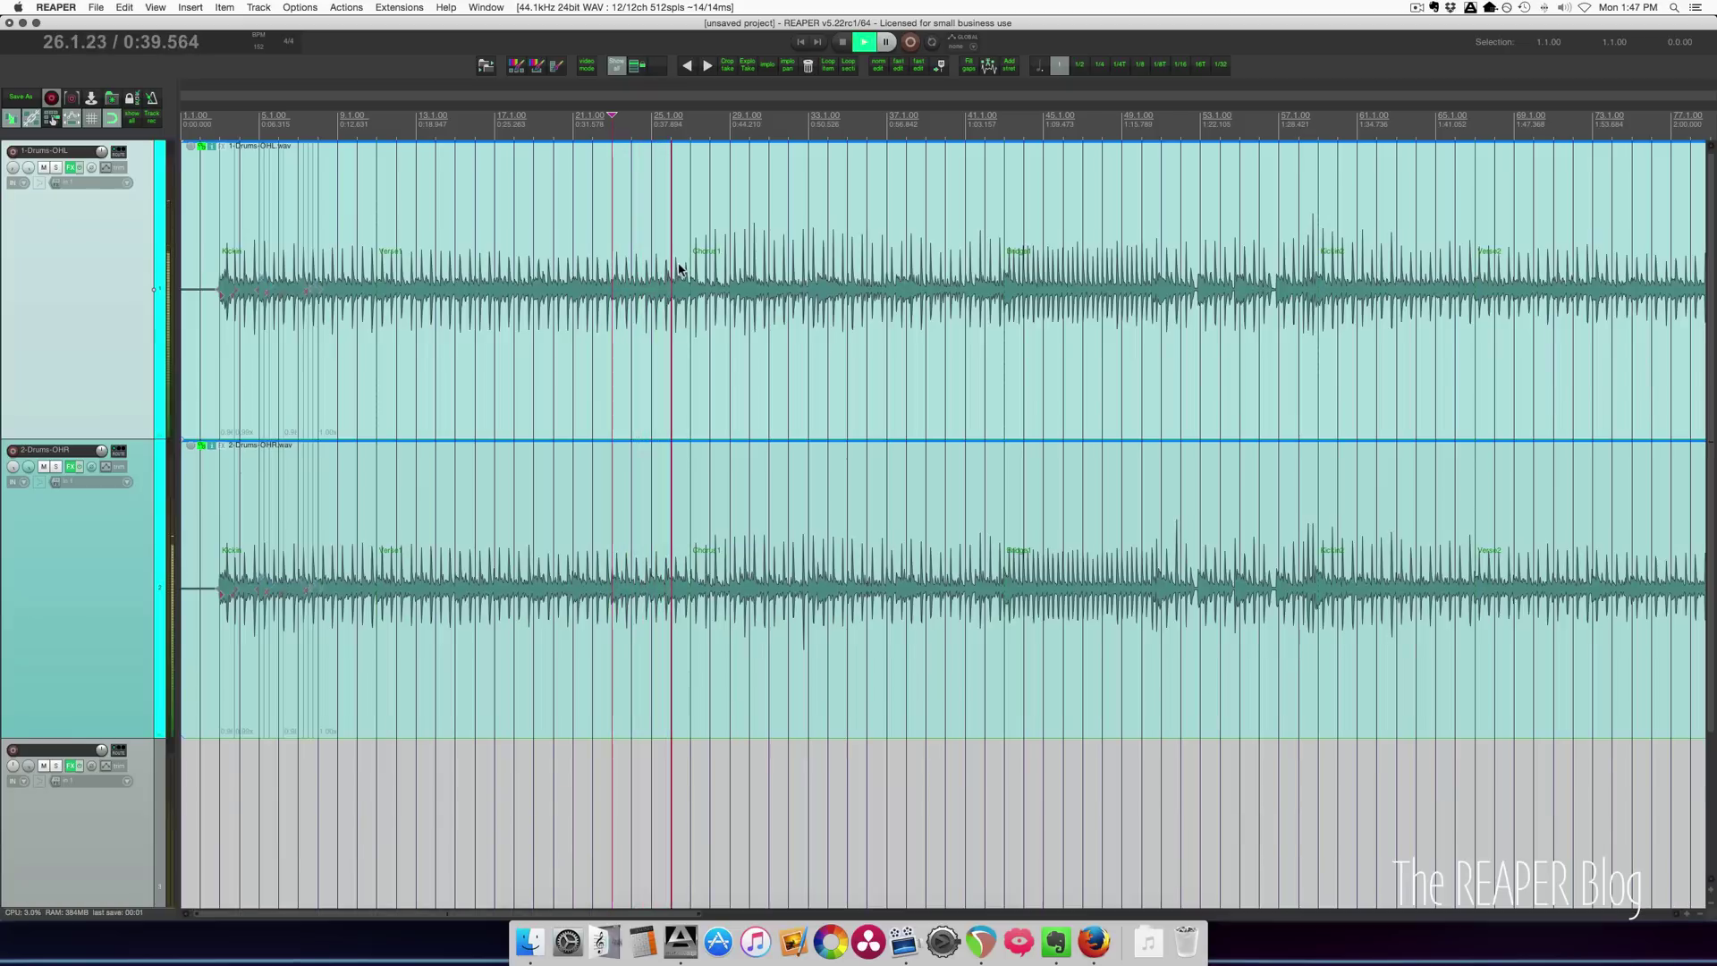
key(t)
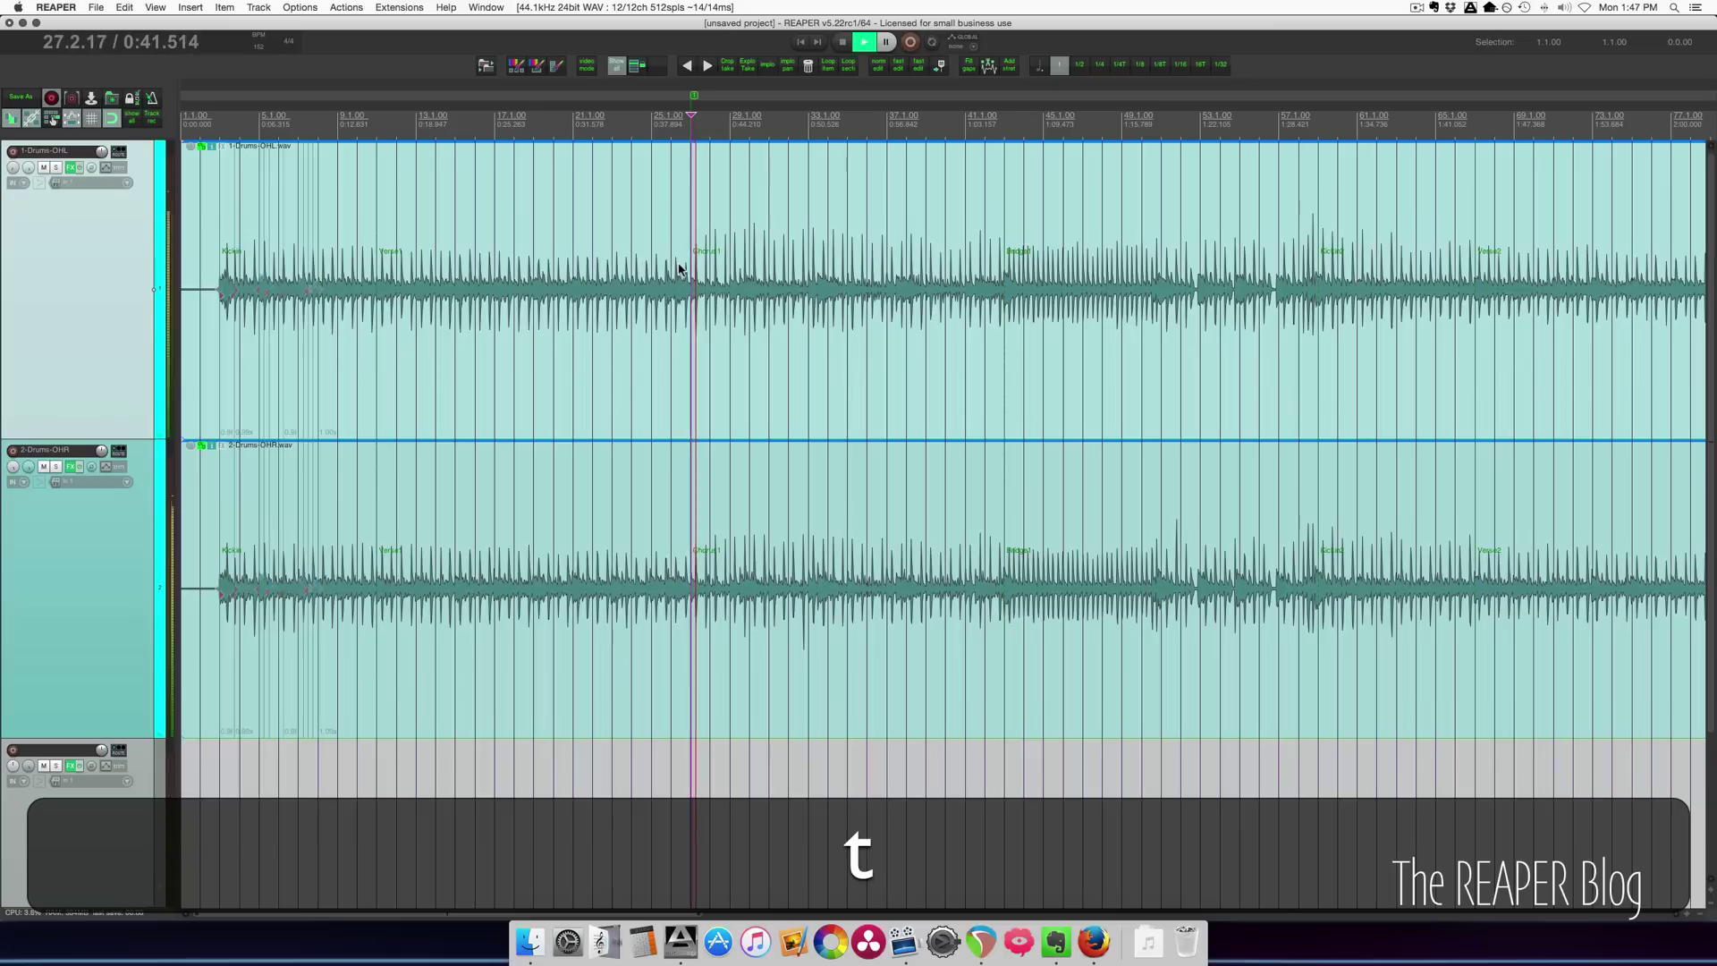
key(space)
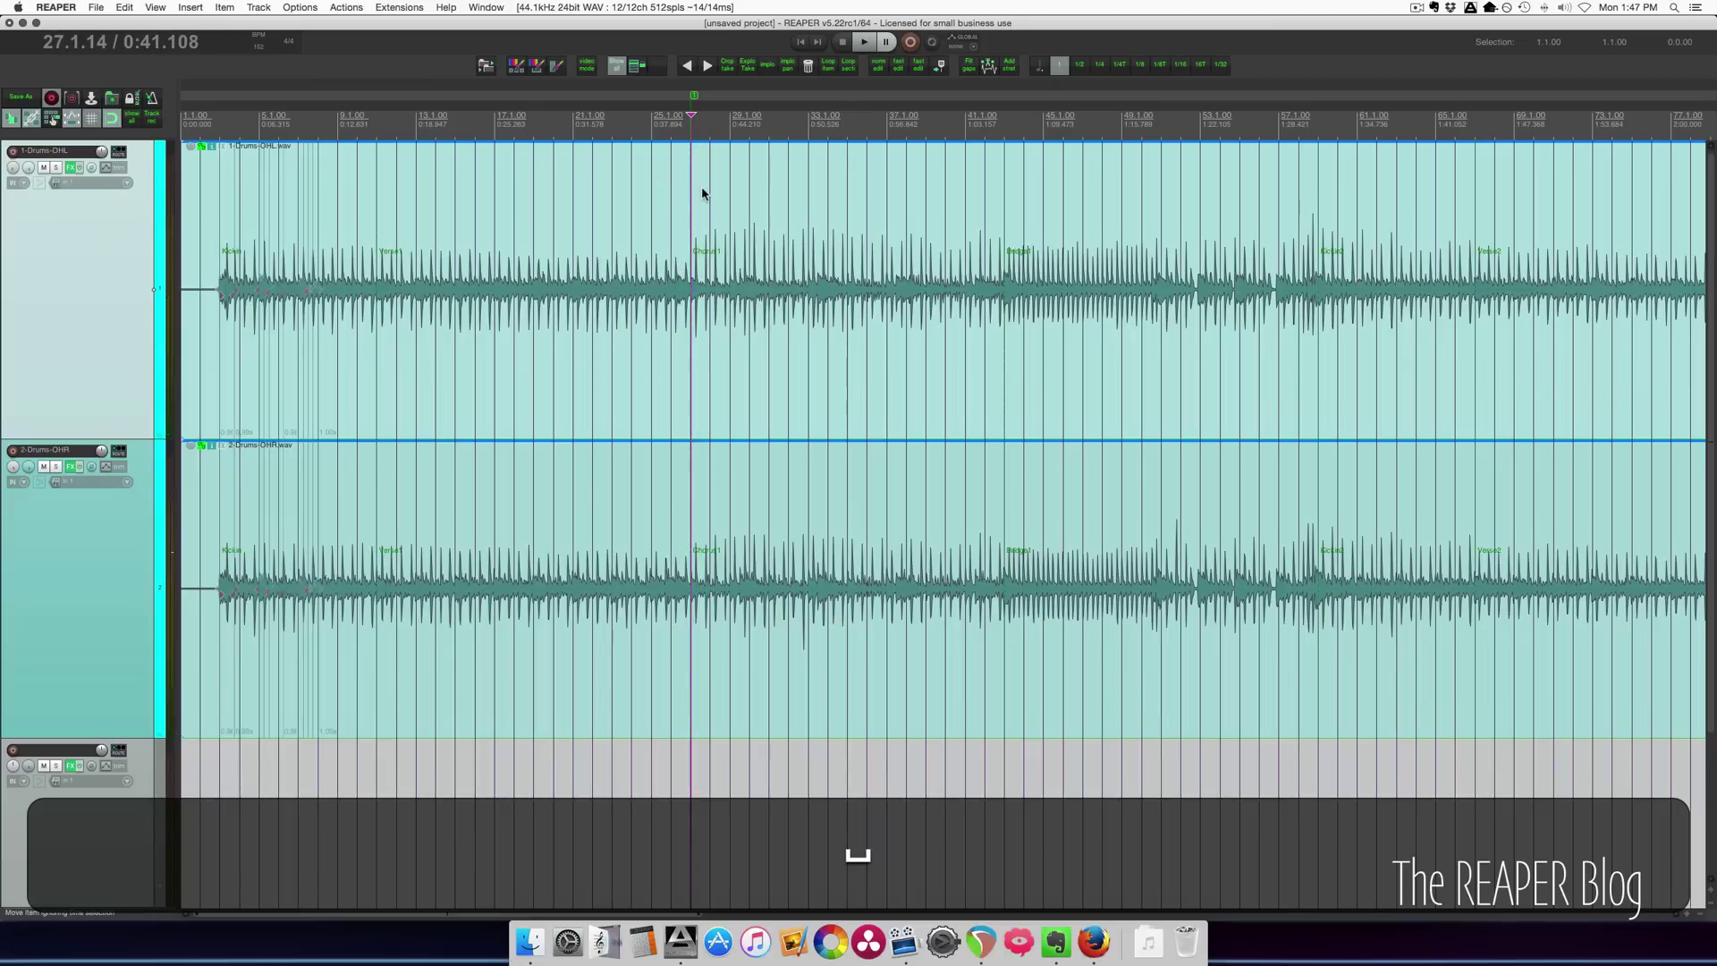
Step: Scroll the arrange view and bring up the Actions list with Shift+/
scroll(779, 230, up, 8)
scroll(884, 244, up, 1)
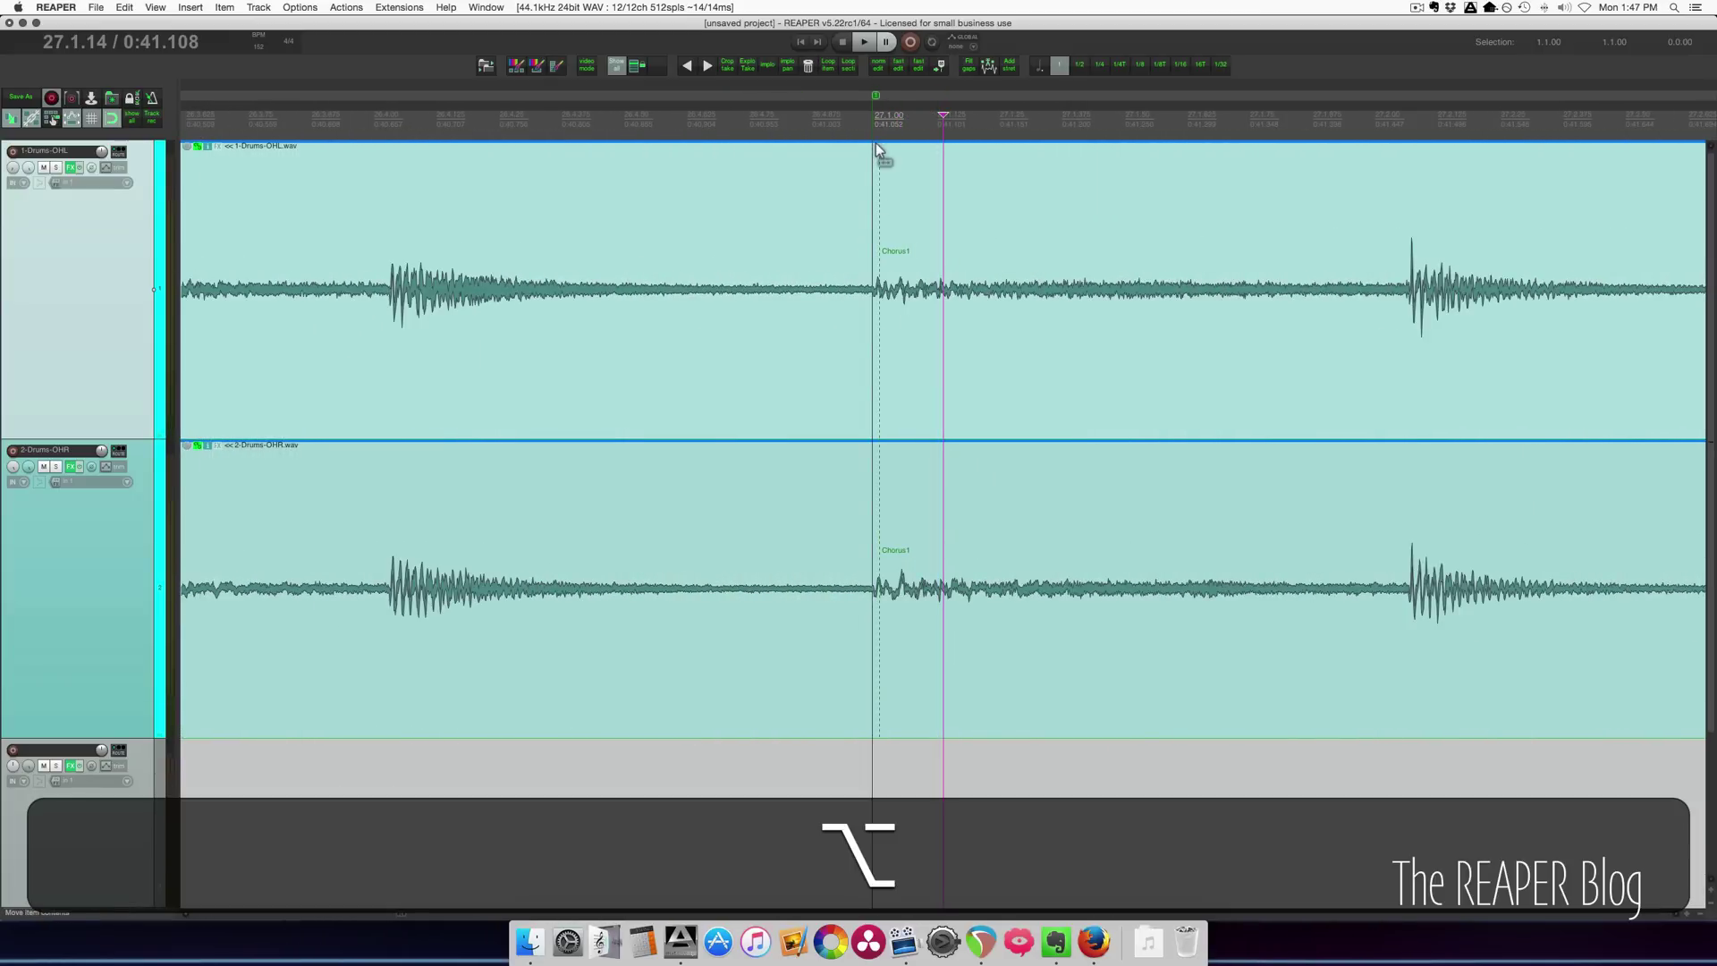
scroll(876, 150, down, 2)
key(shift+slash)
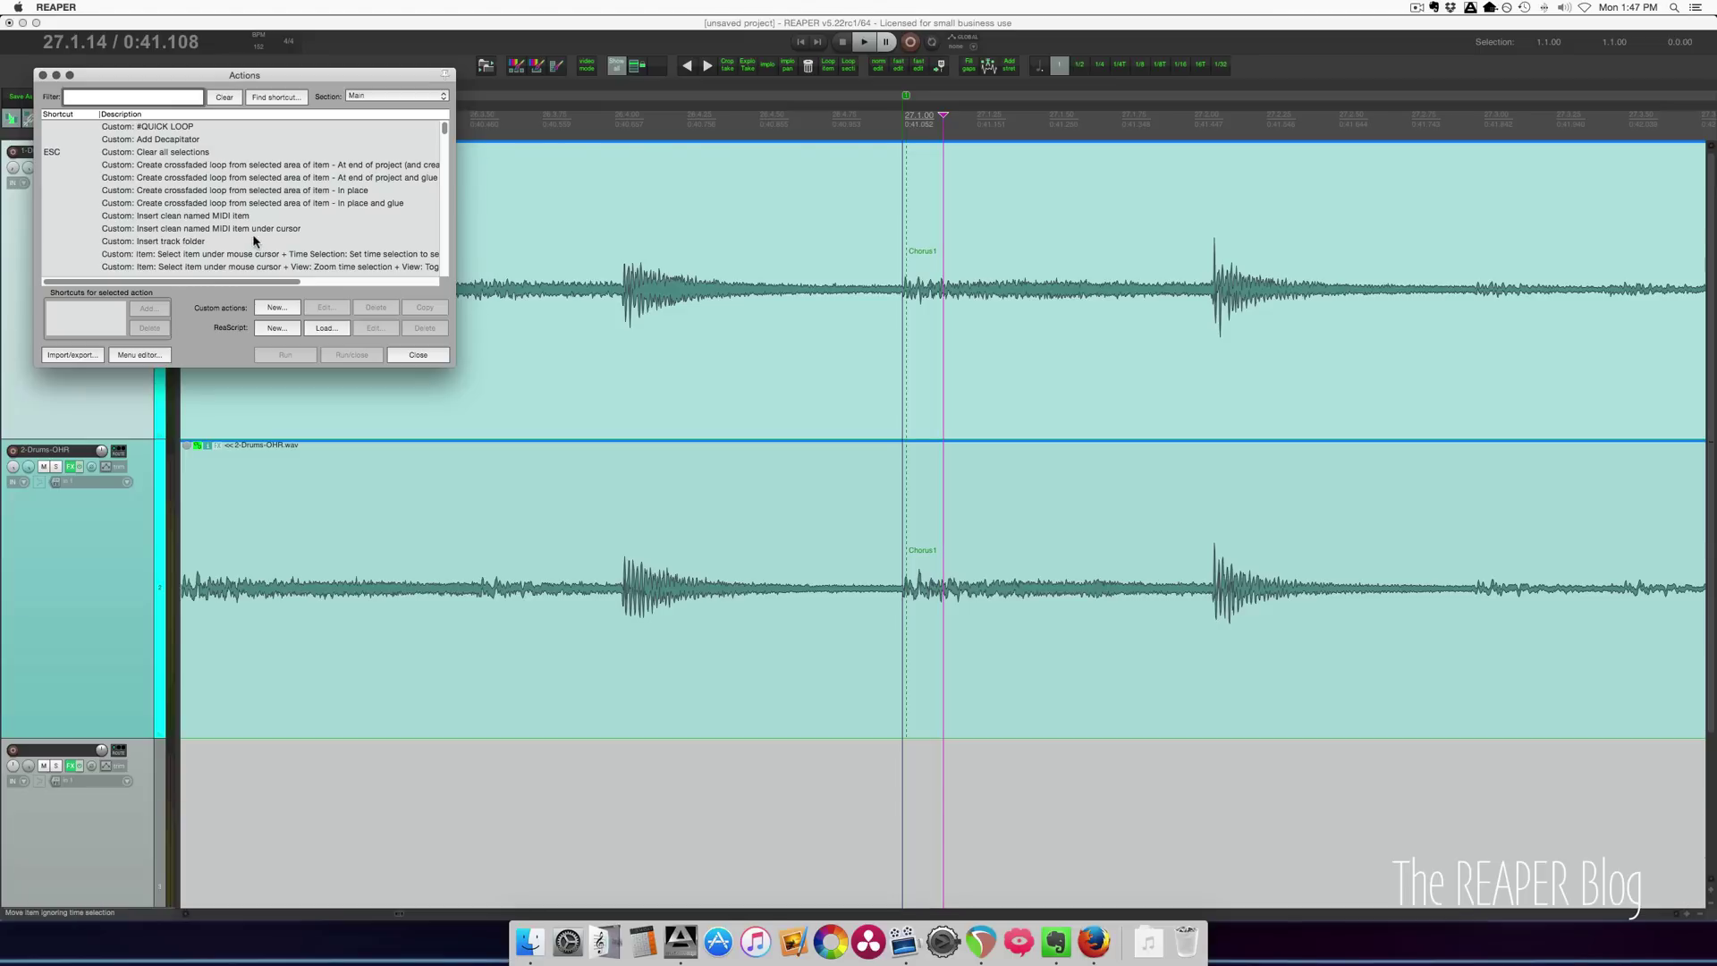
Step: Find the action bound to T and review the marker-snapping step of 'insert project marker (obey snapping)'
click(277, 96)
key(t)
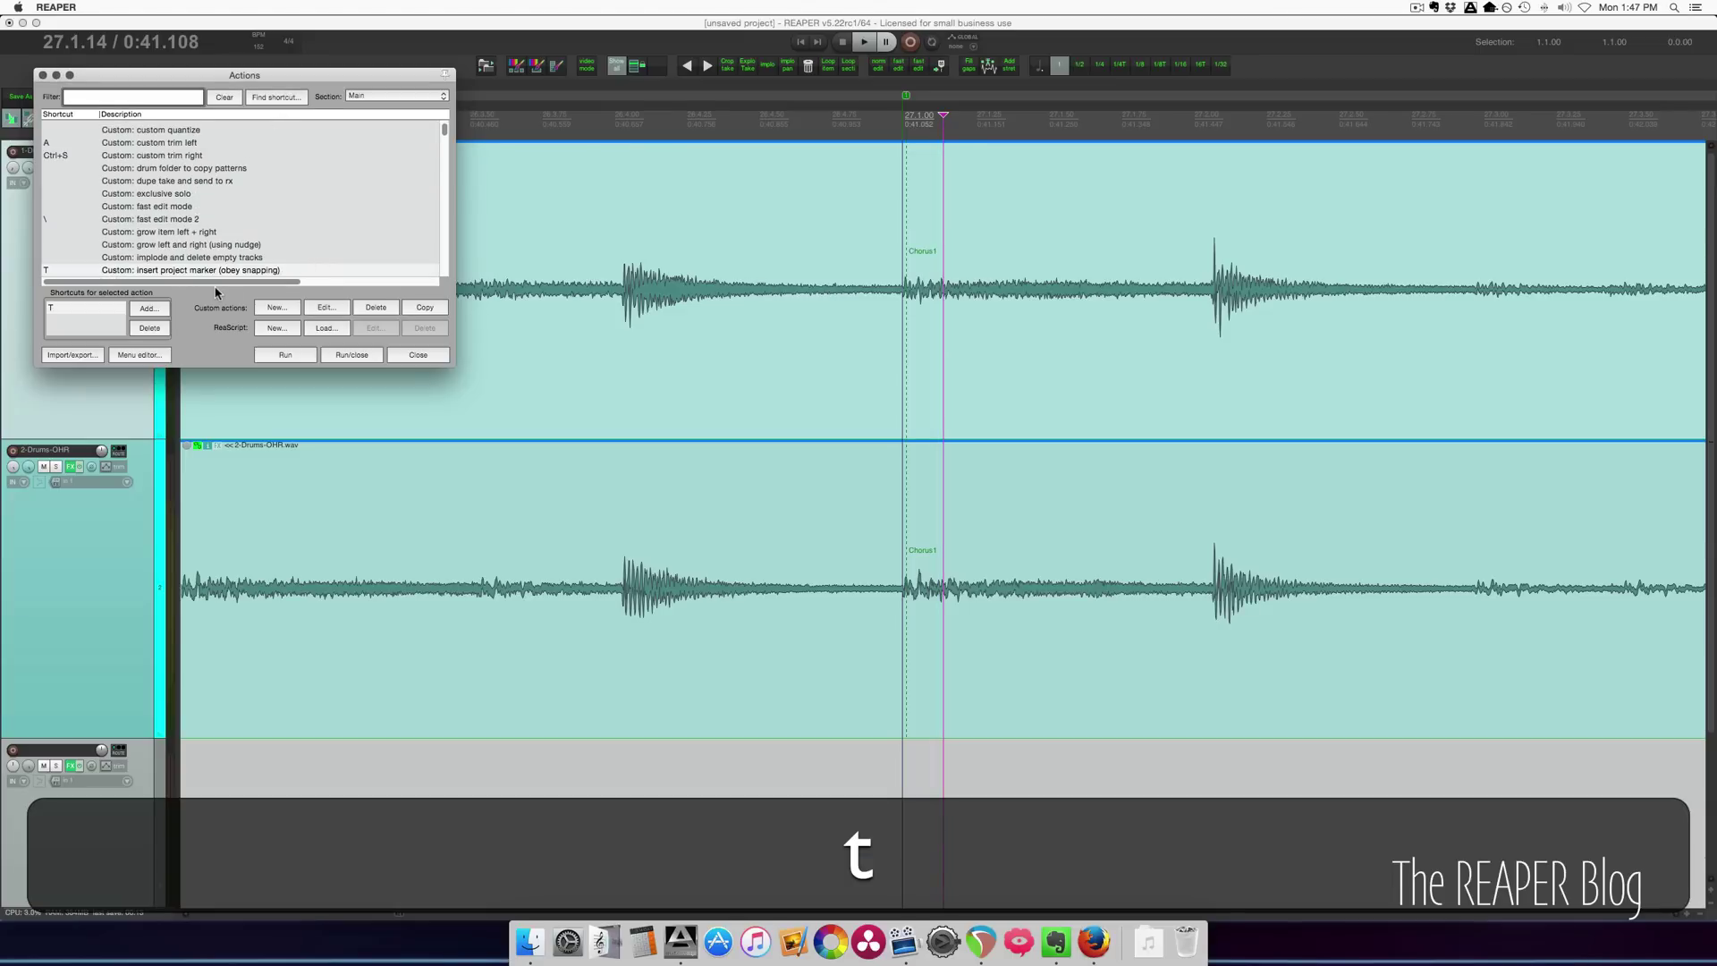
click(325, 309)
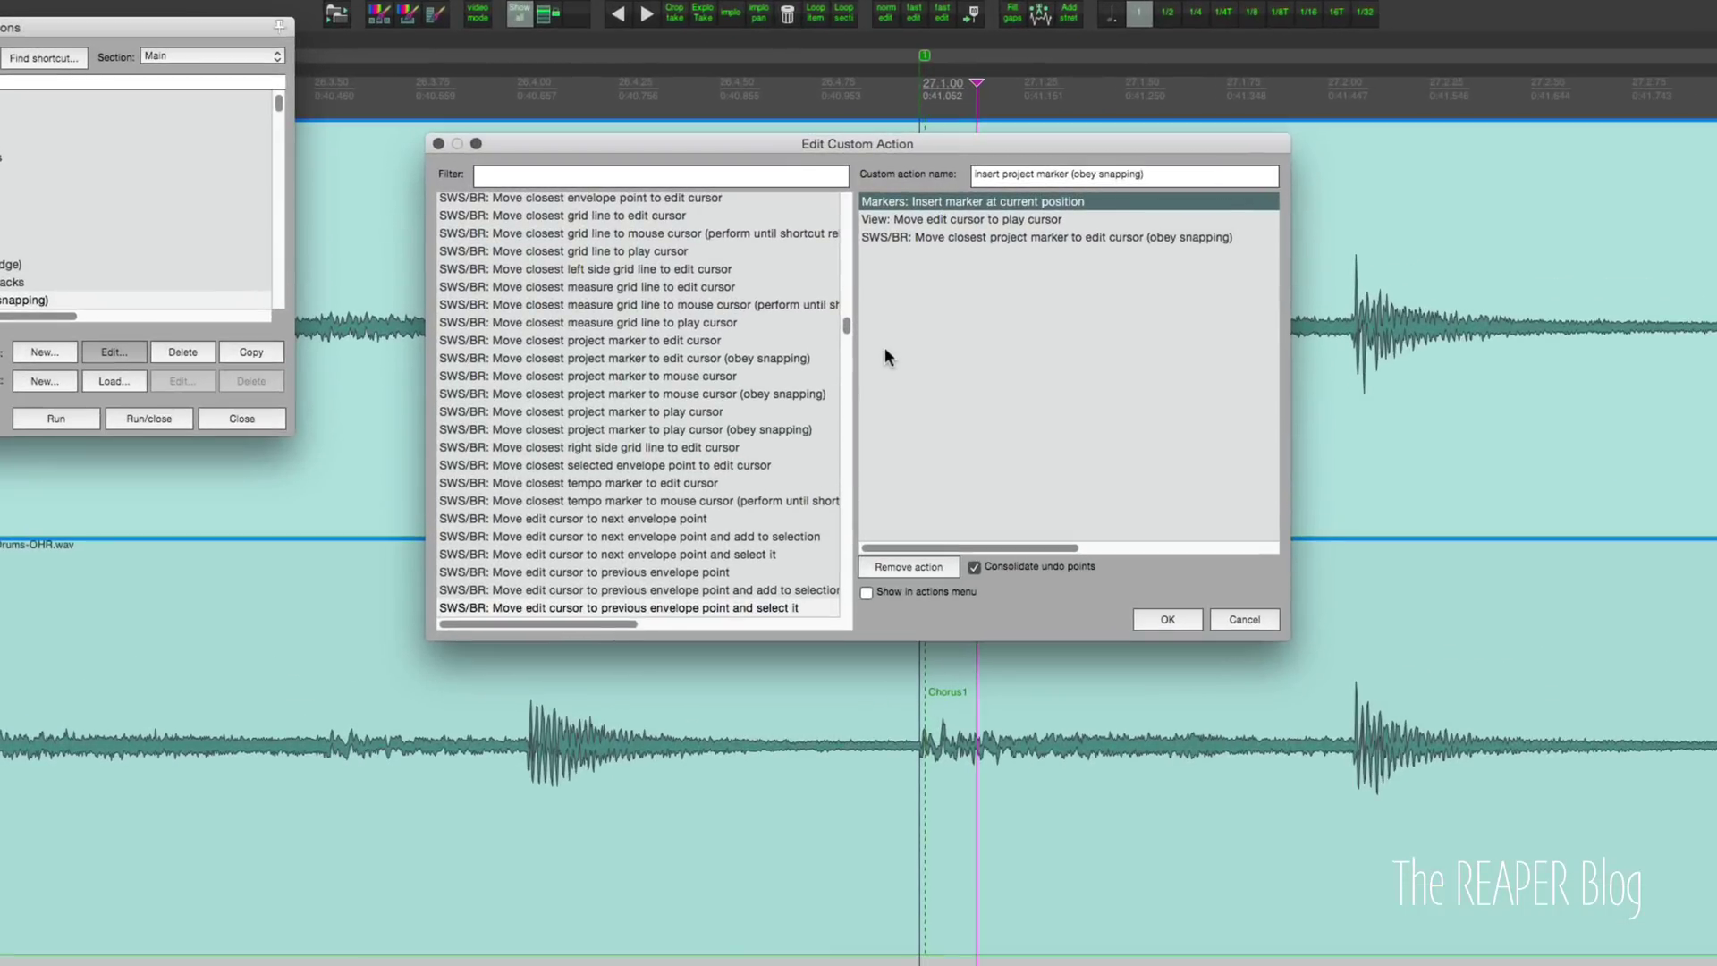
click(951, 238)
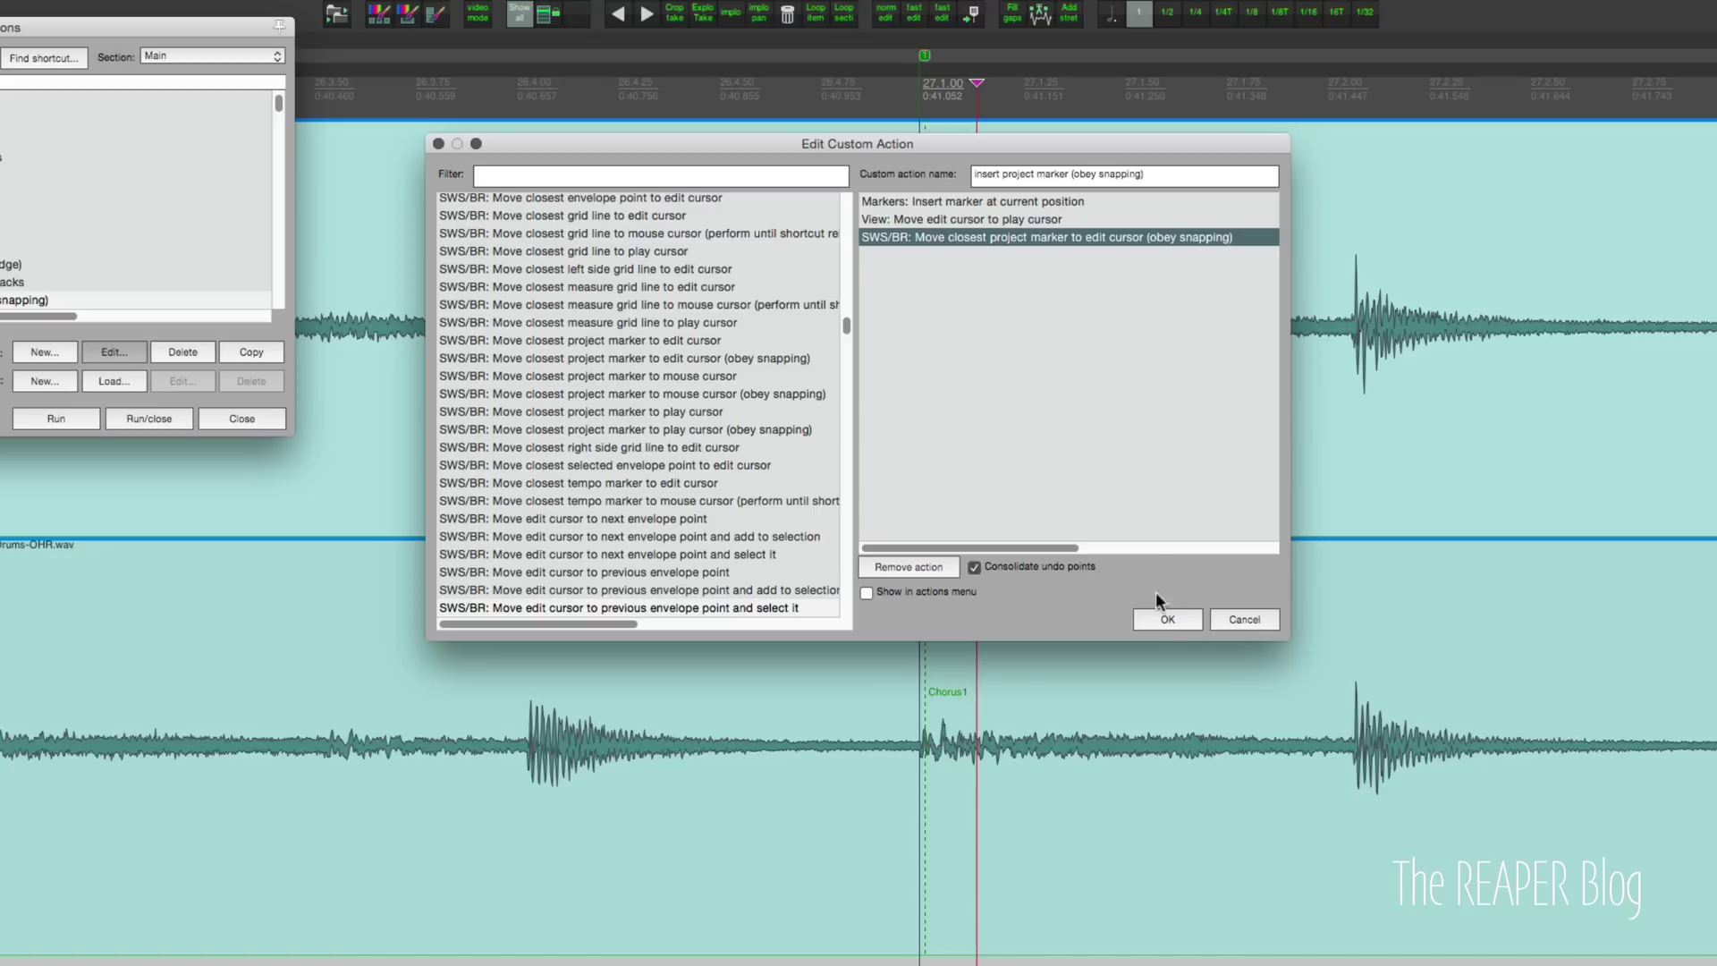
Step: Close the custom action's steps and move the edit position to bar 29
click(1167, 617)
key(alt)
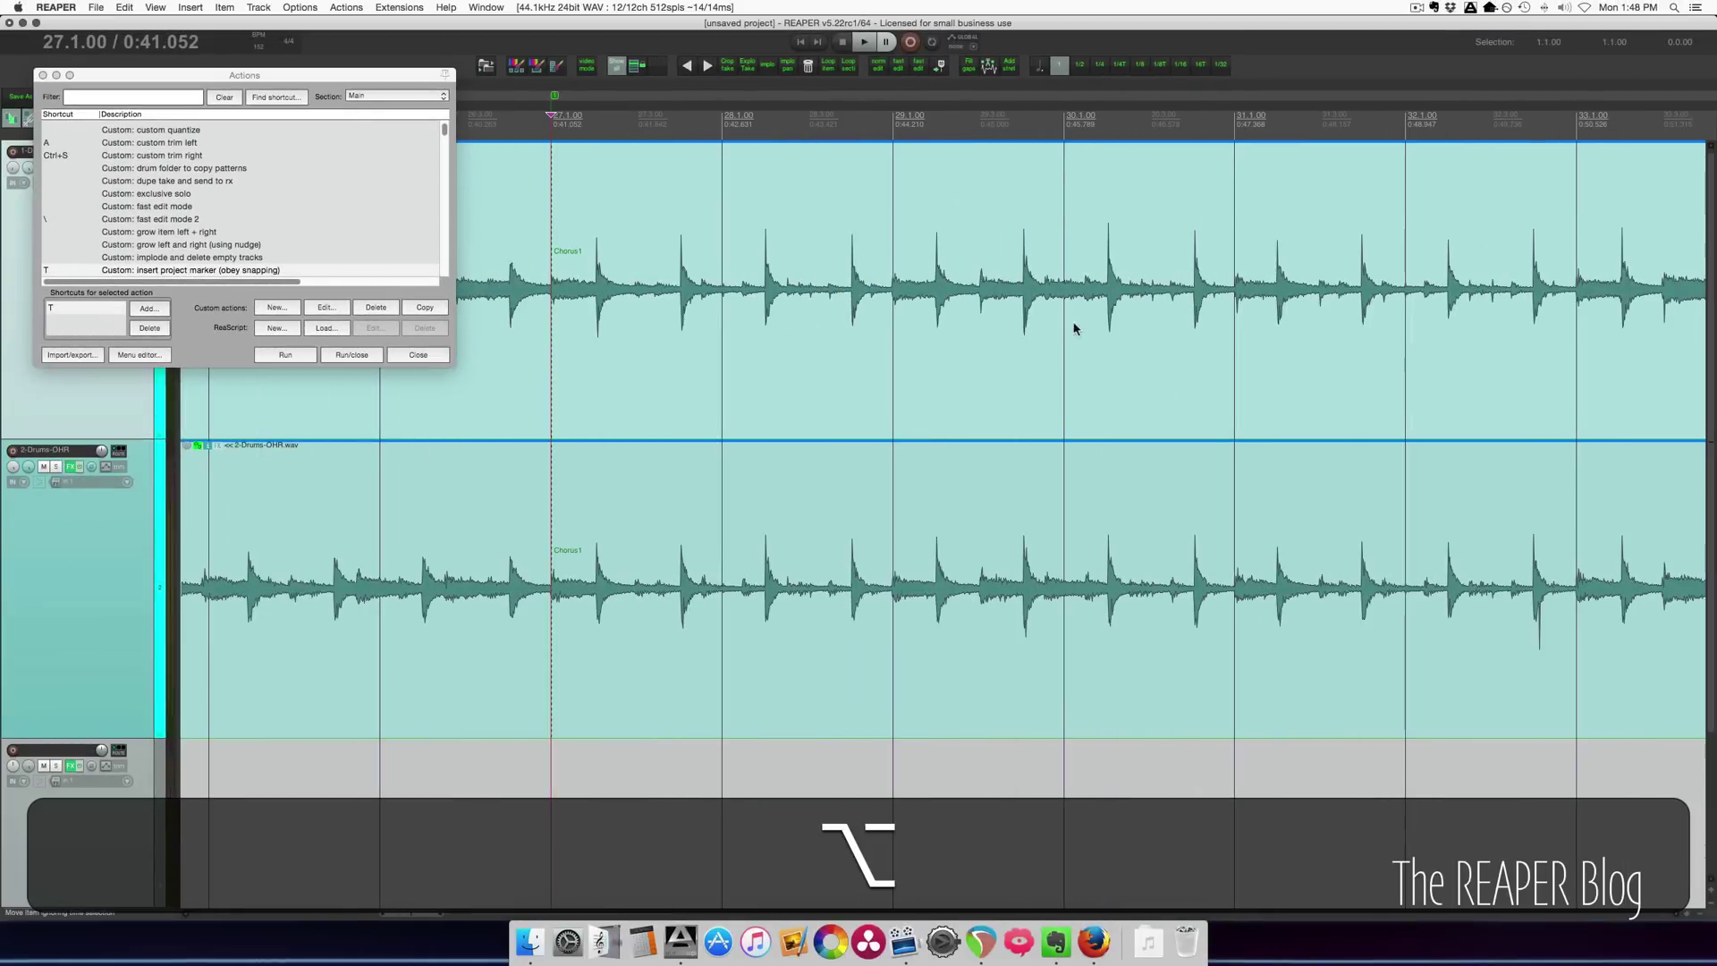
click(901, 324)
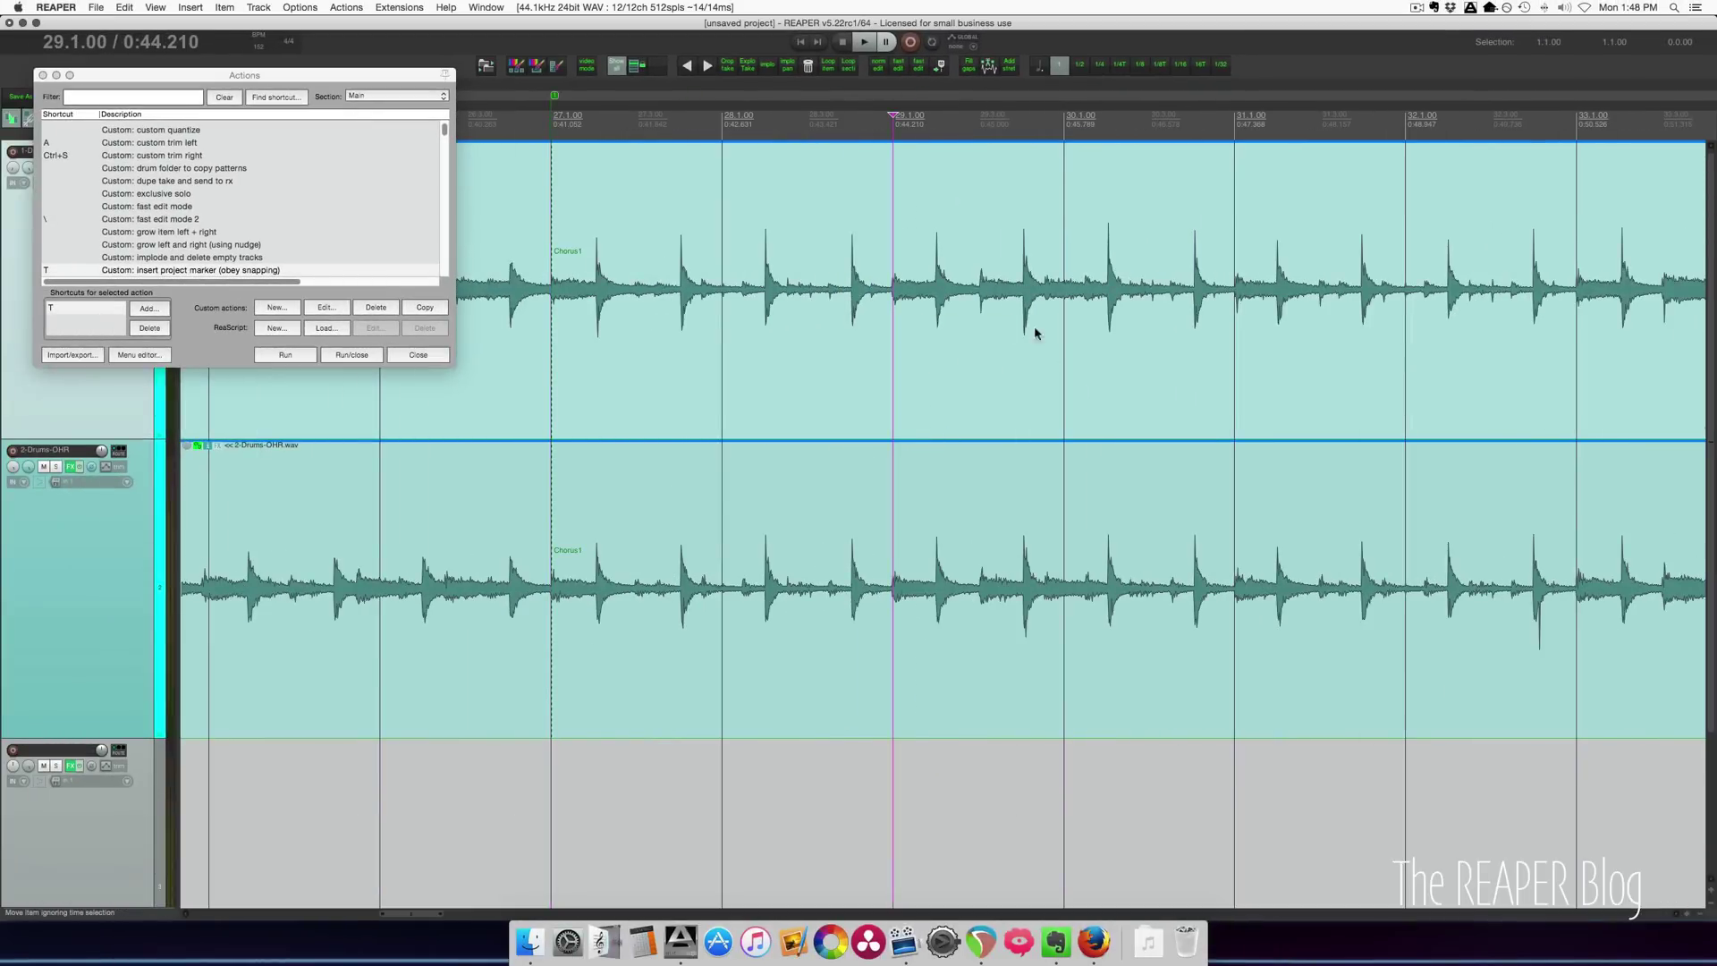
Step: Add snapped project markers at bars 30, 31 and about 28, moving the Actions list aside
click(1064, 315)
key(t)
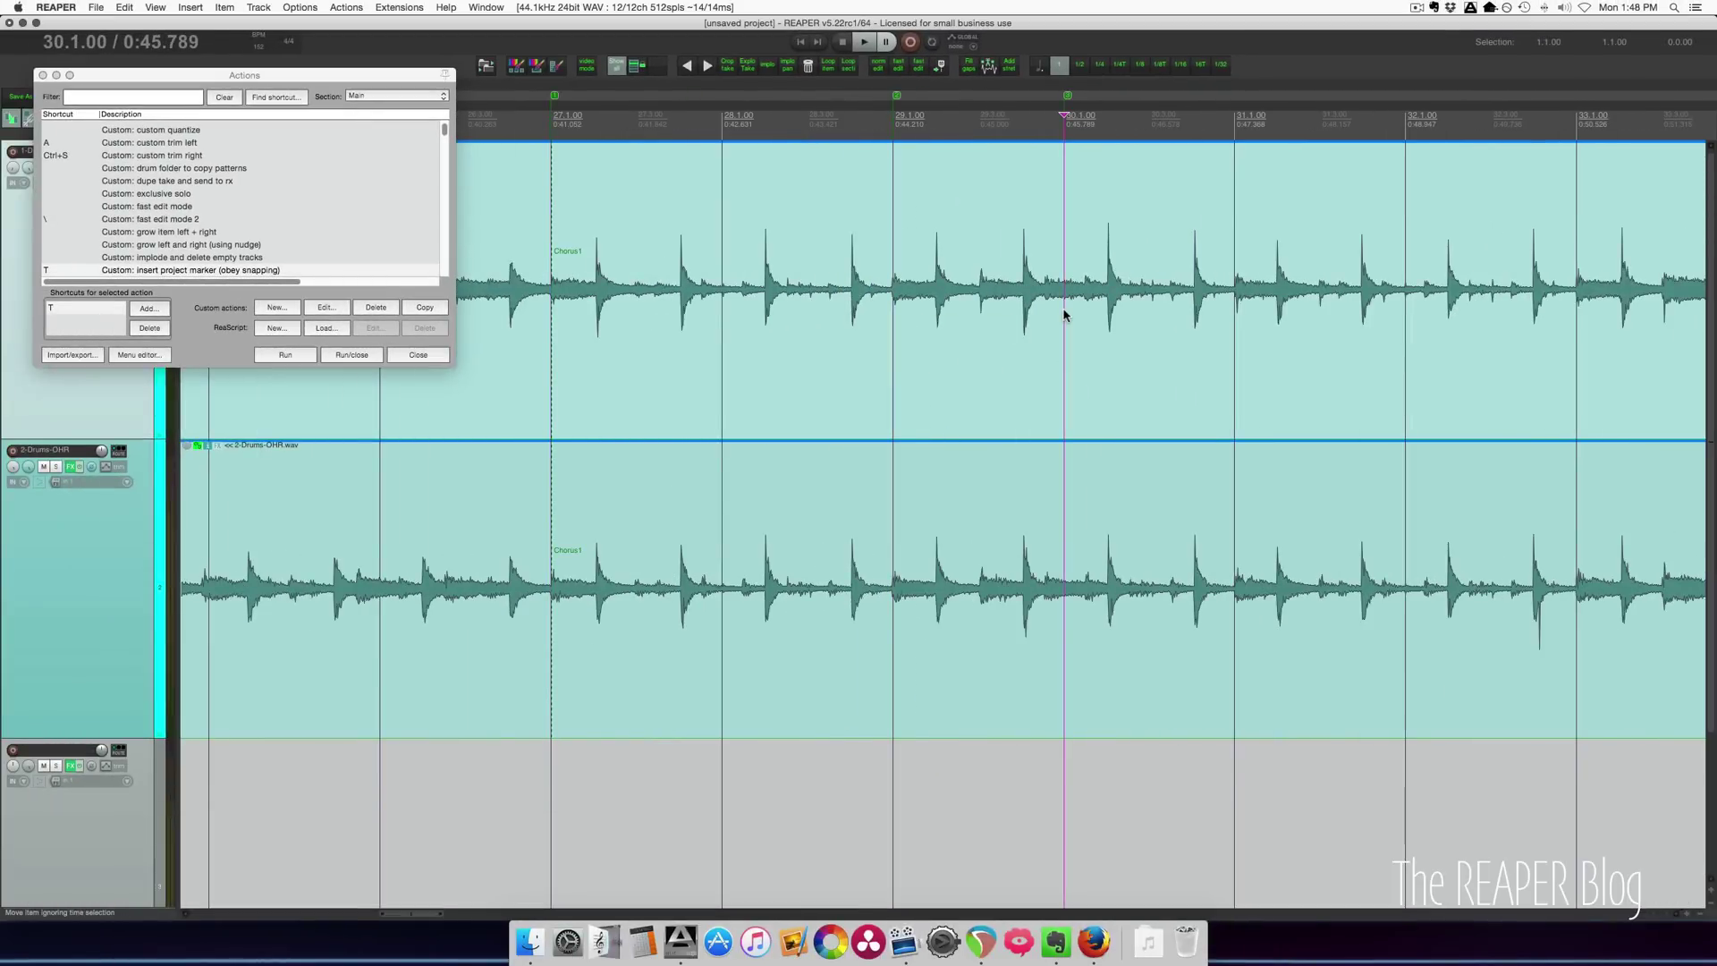
click(1237, 313)
key(t)
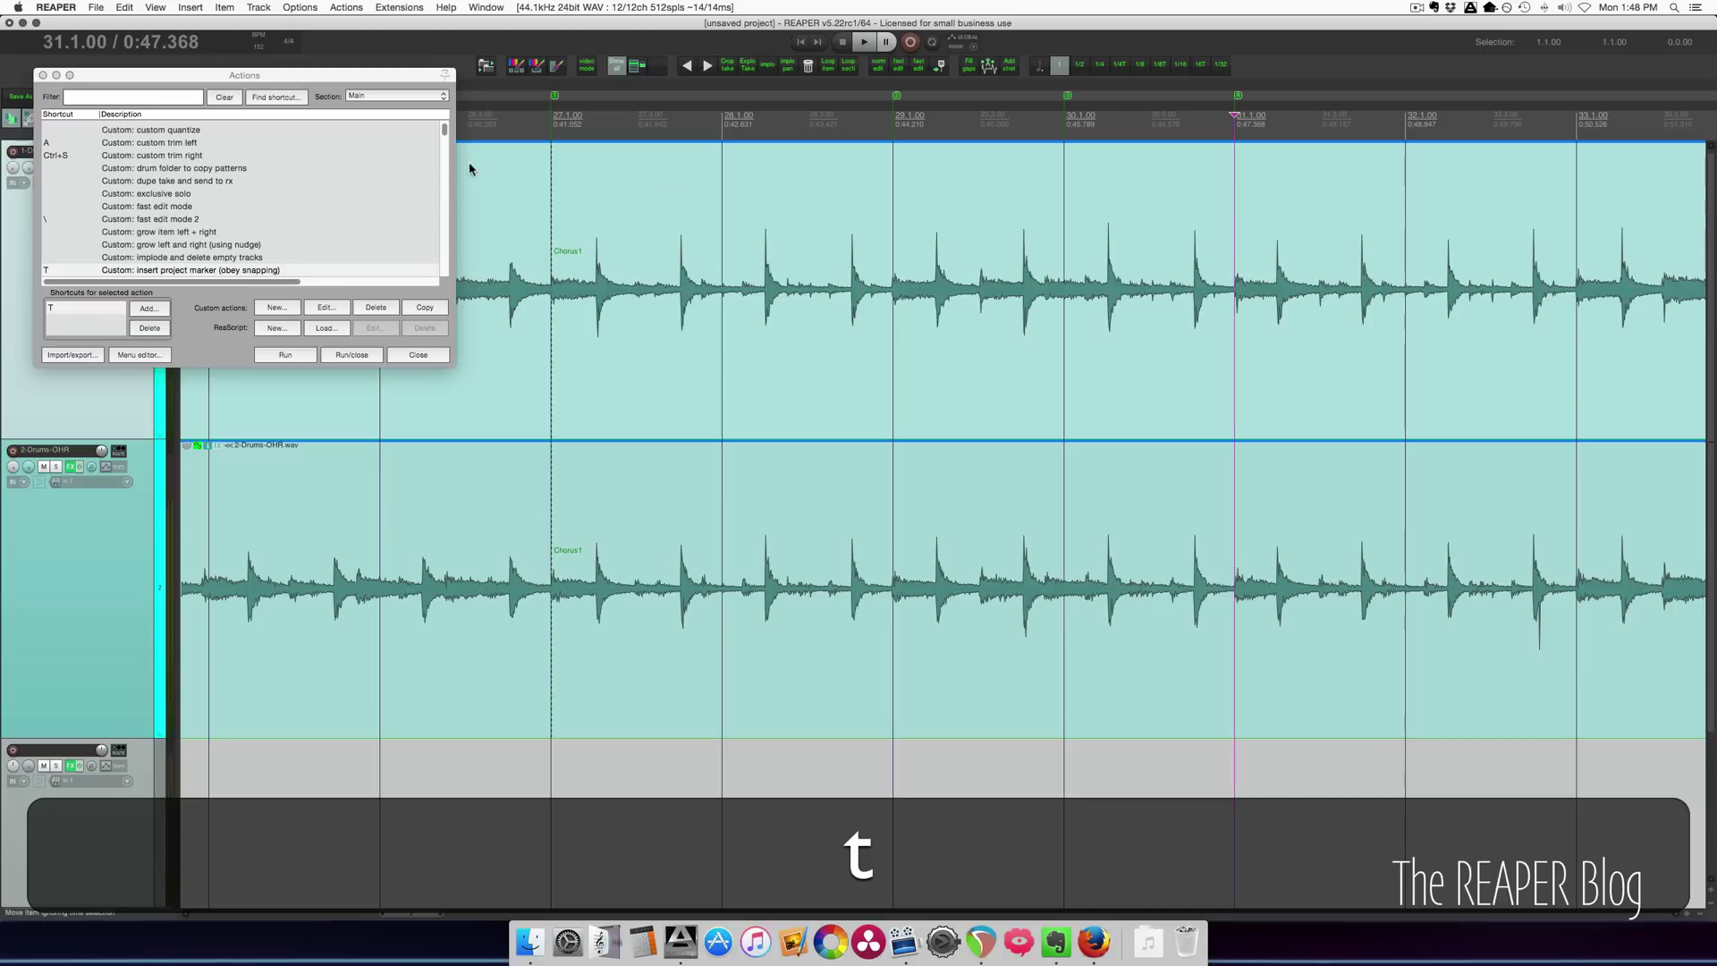
drag(394, 77, 427, 309)
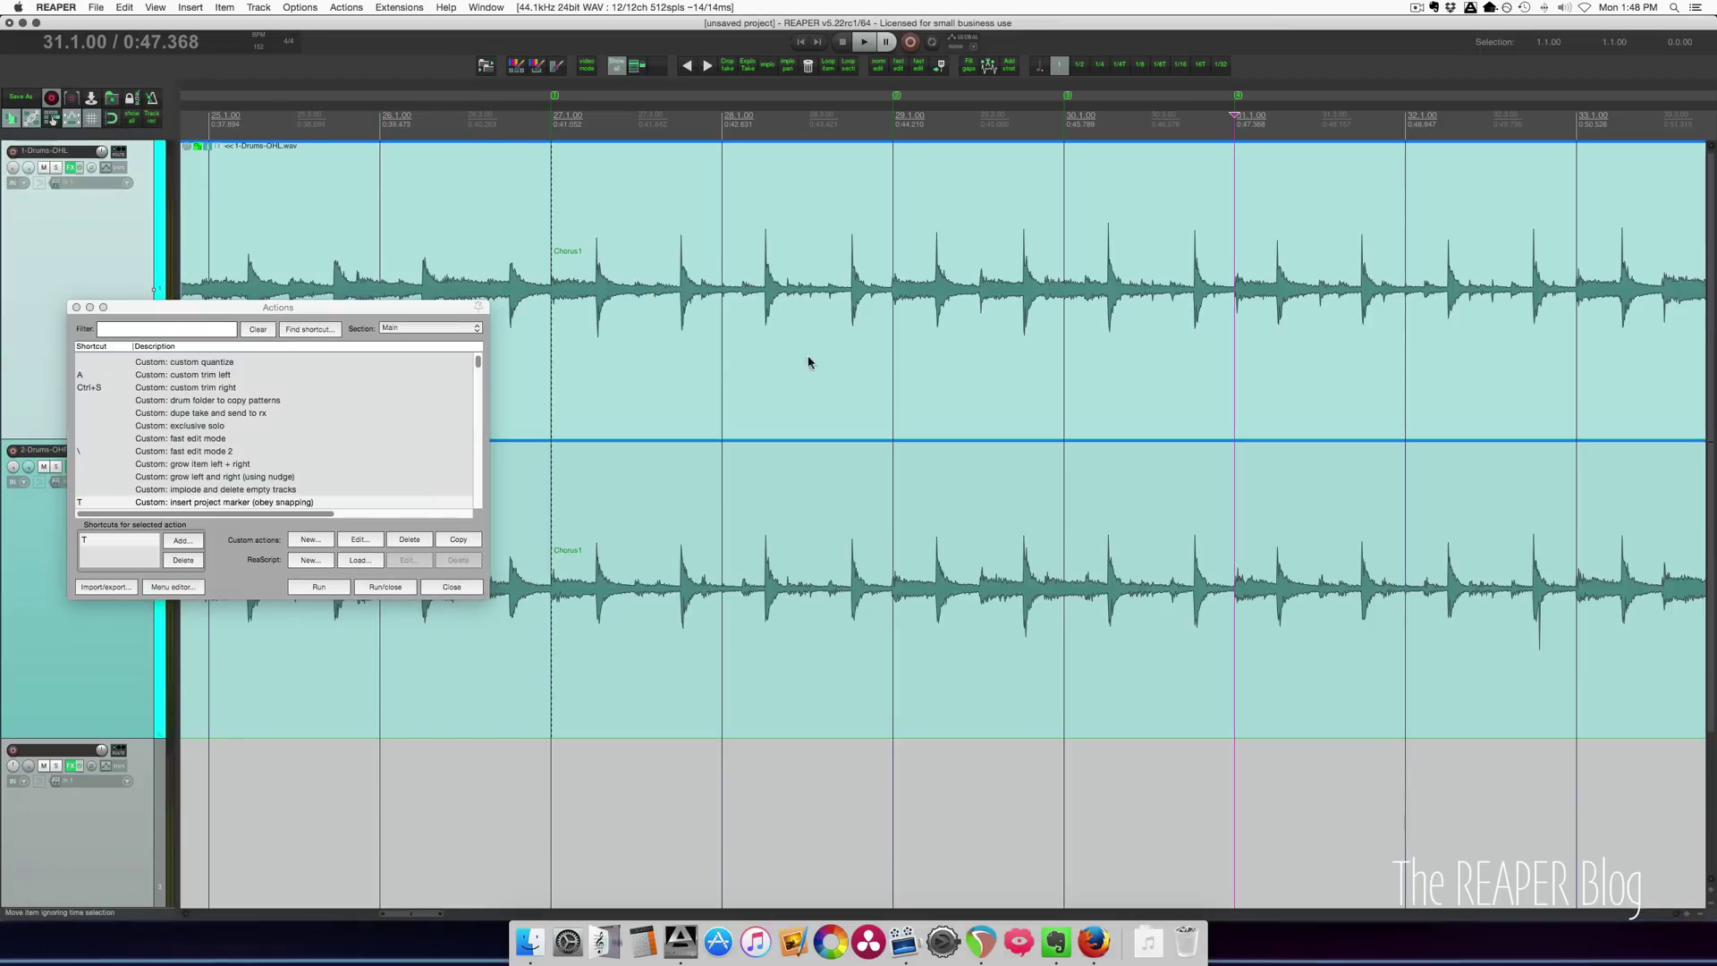
click(768, 318)
key(t)
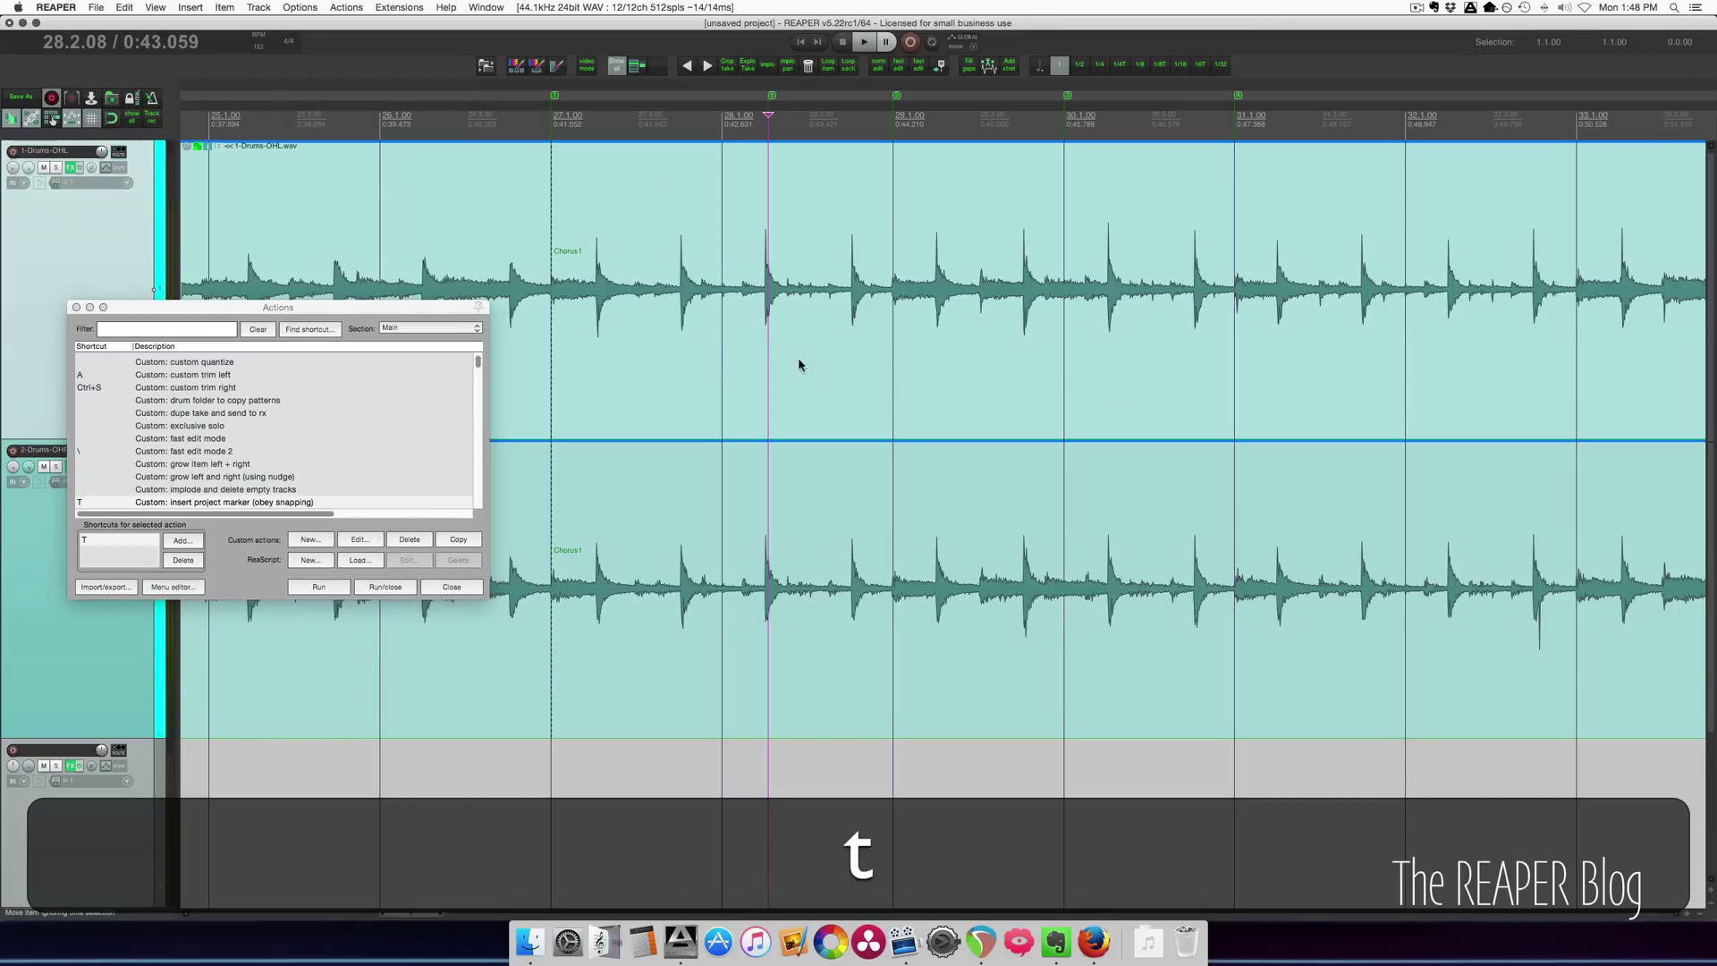
Step: Play from 32.4 and drop two project markers during playback
scroll(878, 251, right, 5)
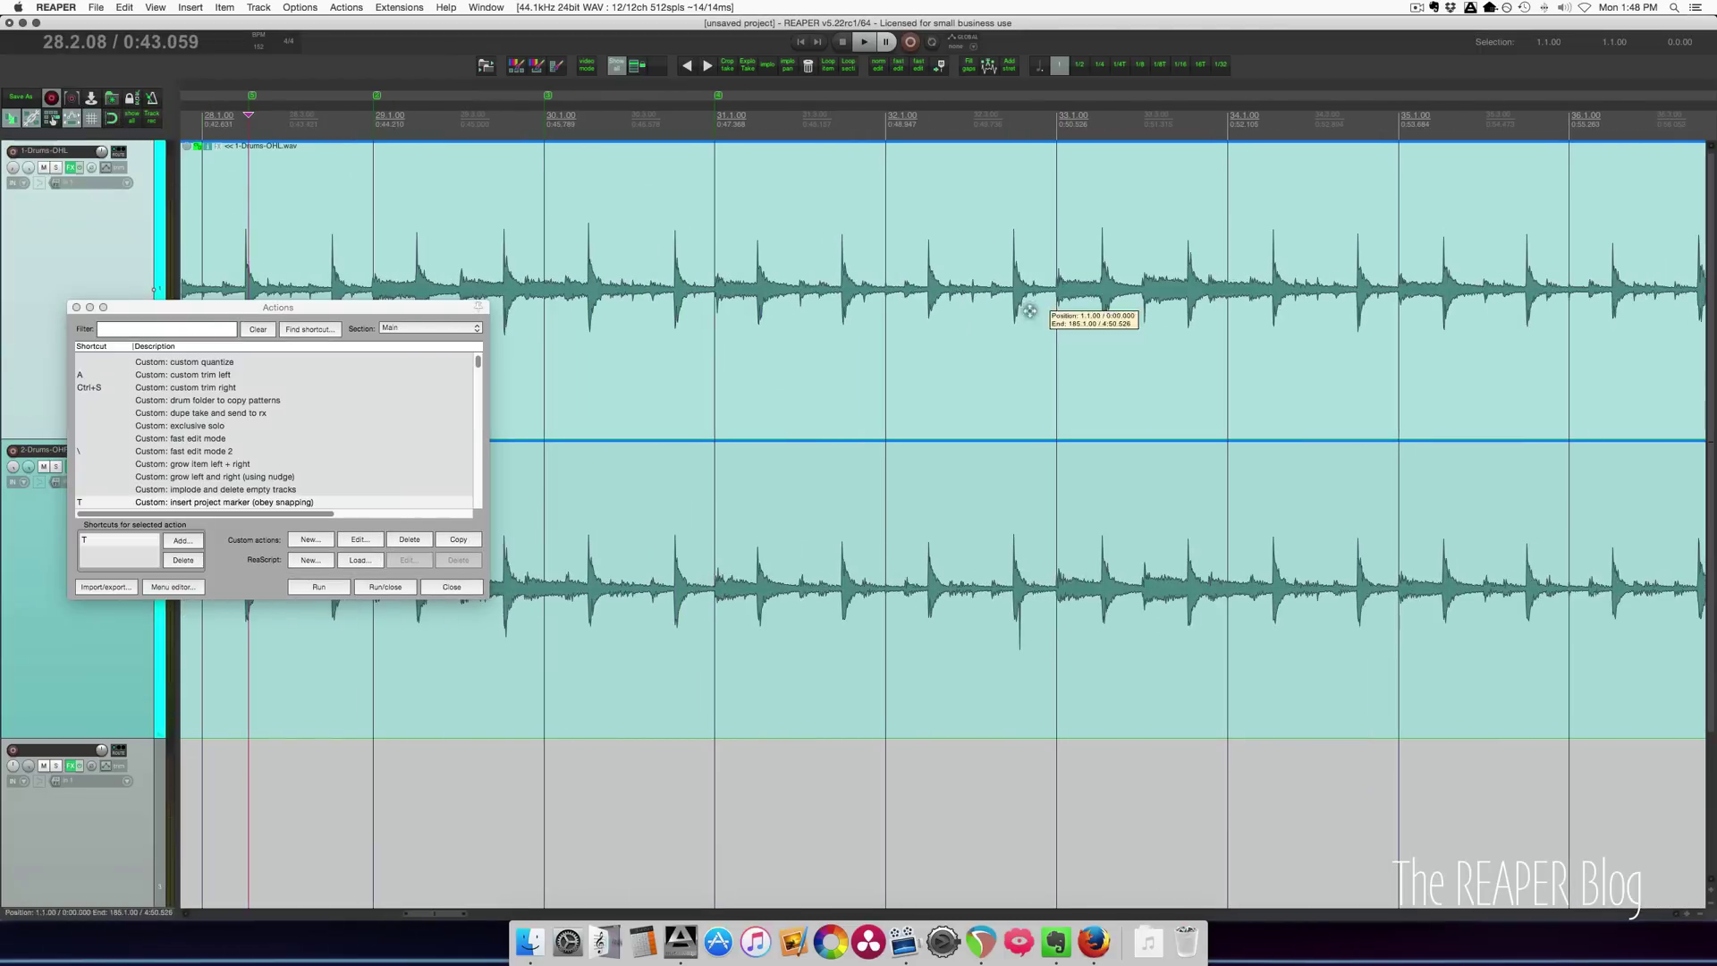
click(1029, 313)
key(space)
key(t)
key(t)
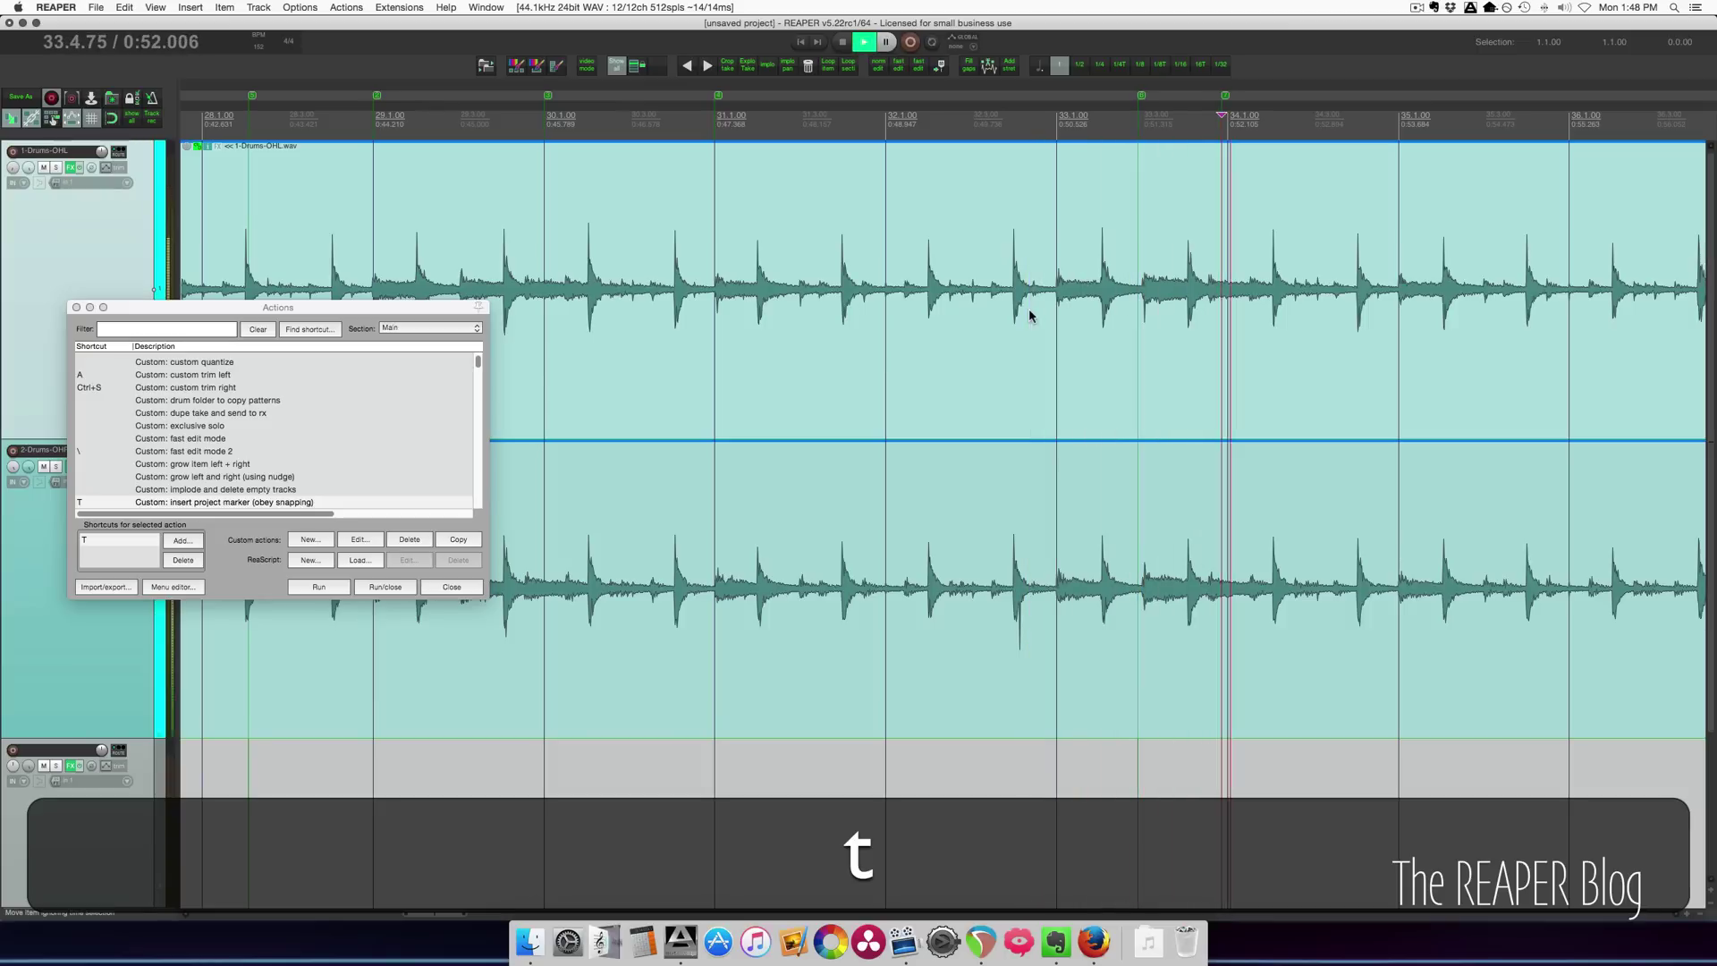
key(t)
key(t)
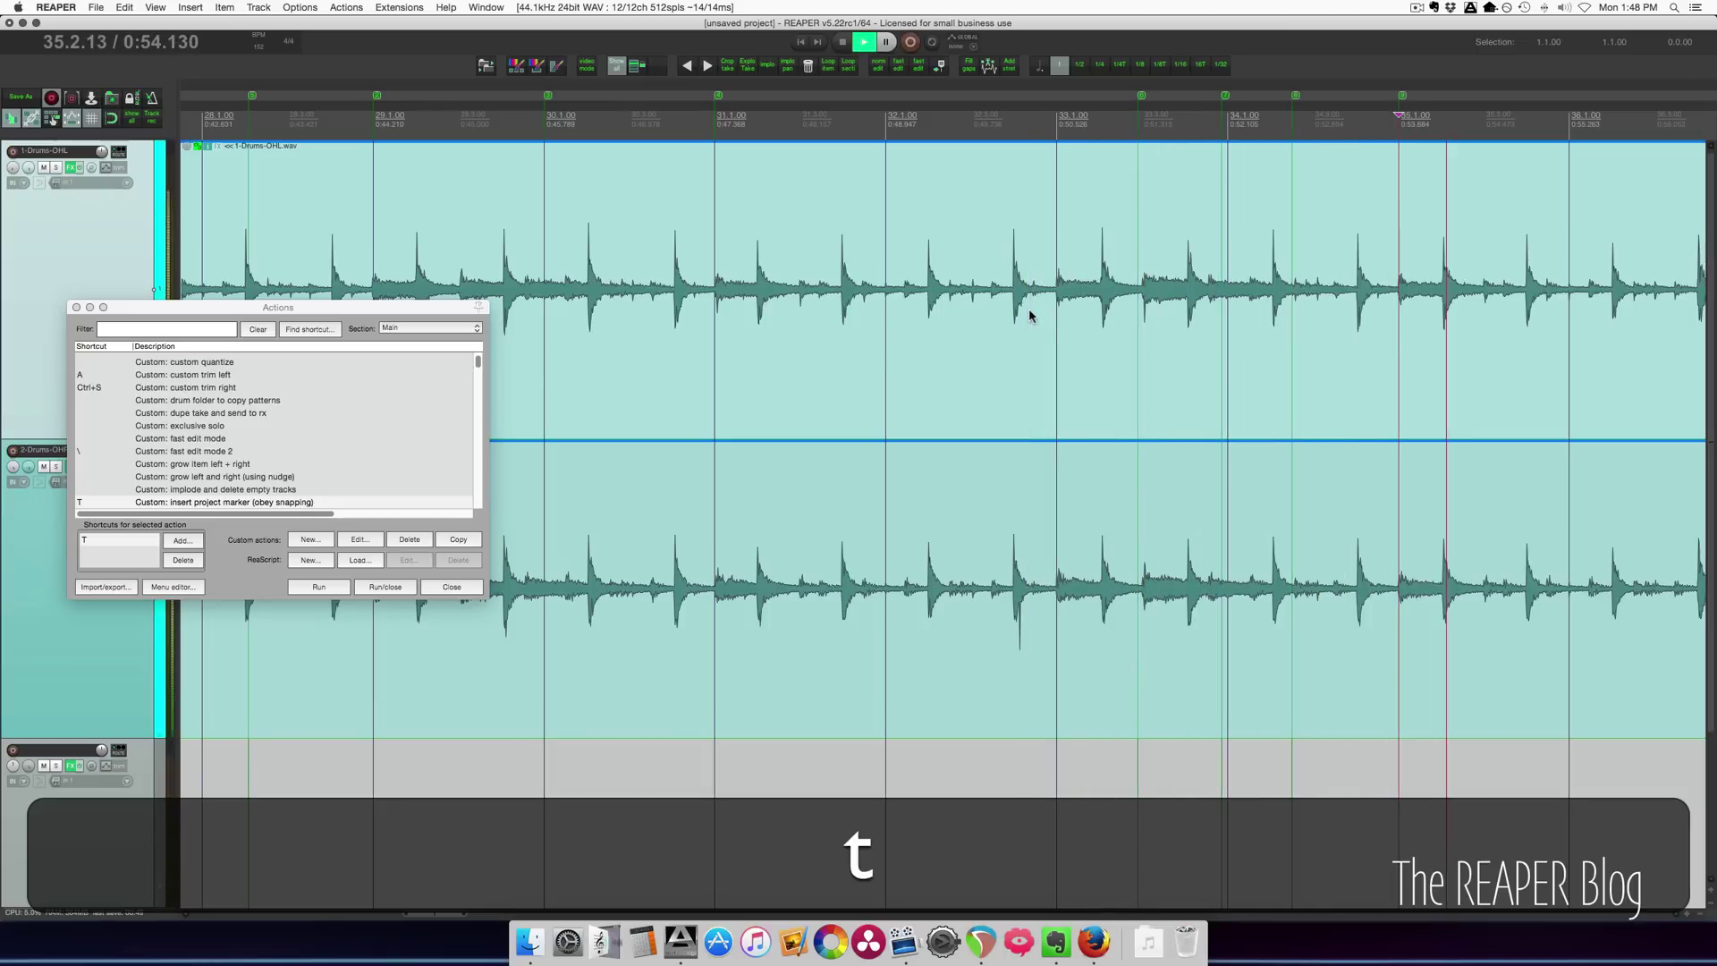
key(space)
Step: Play from bar 40, drop marker 12 while playing, then set the edit cursor to bar 41
scroll(1043, 323, right, 3)
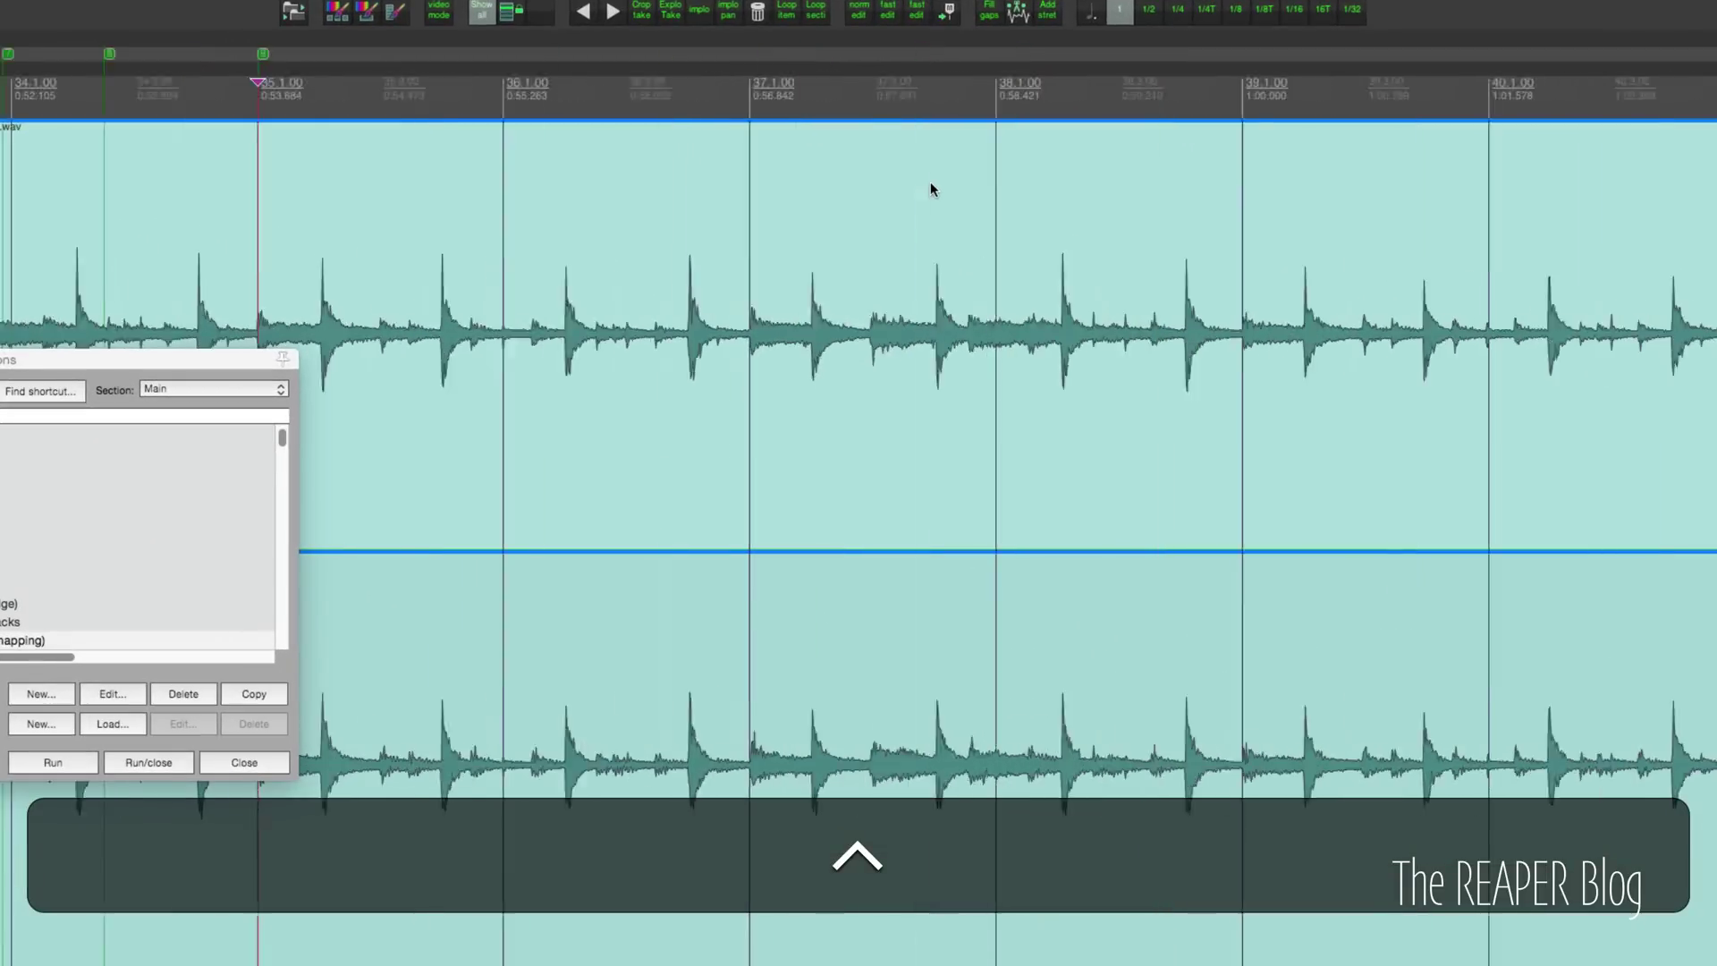
scroll(931, 188, right, 6)
click(936, 261)
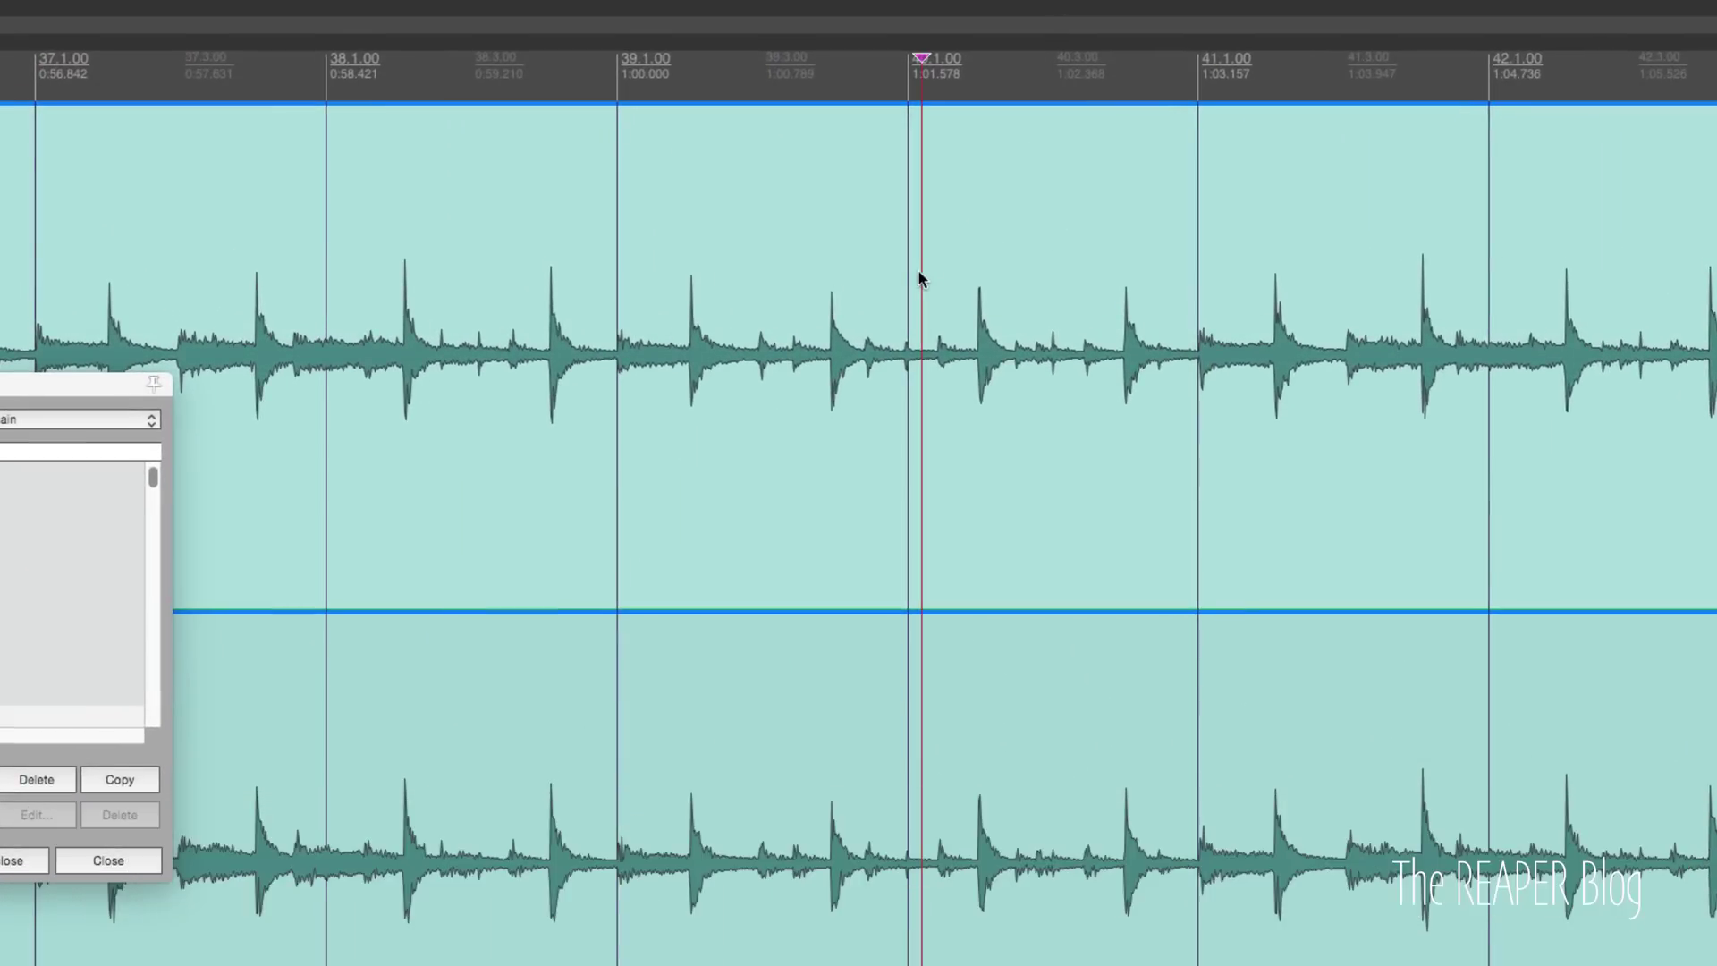
key(space)
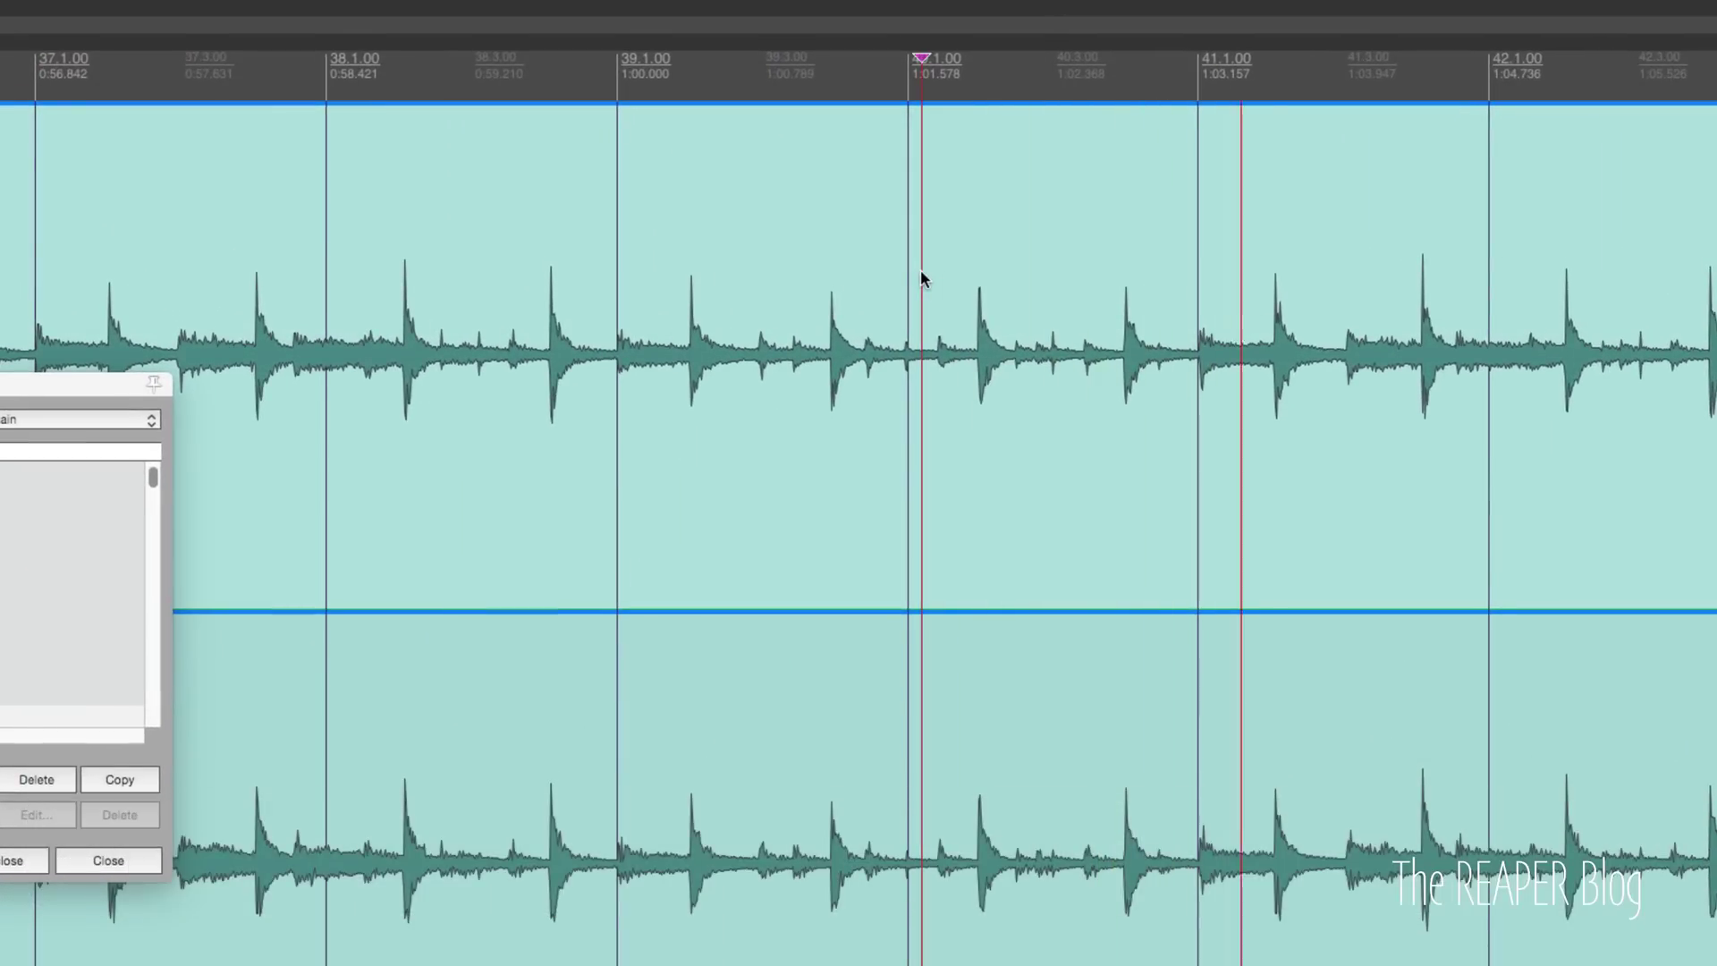
key(t)
key(t)
key(t)
key(space)
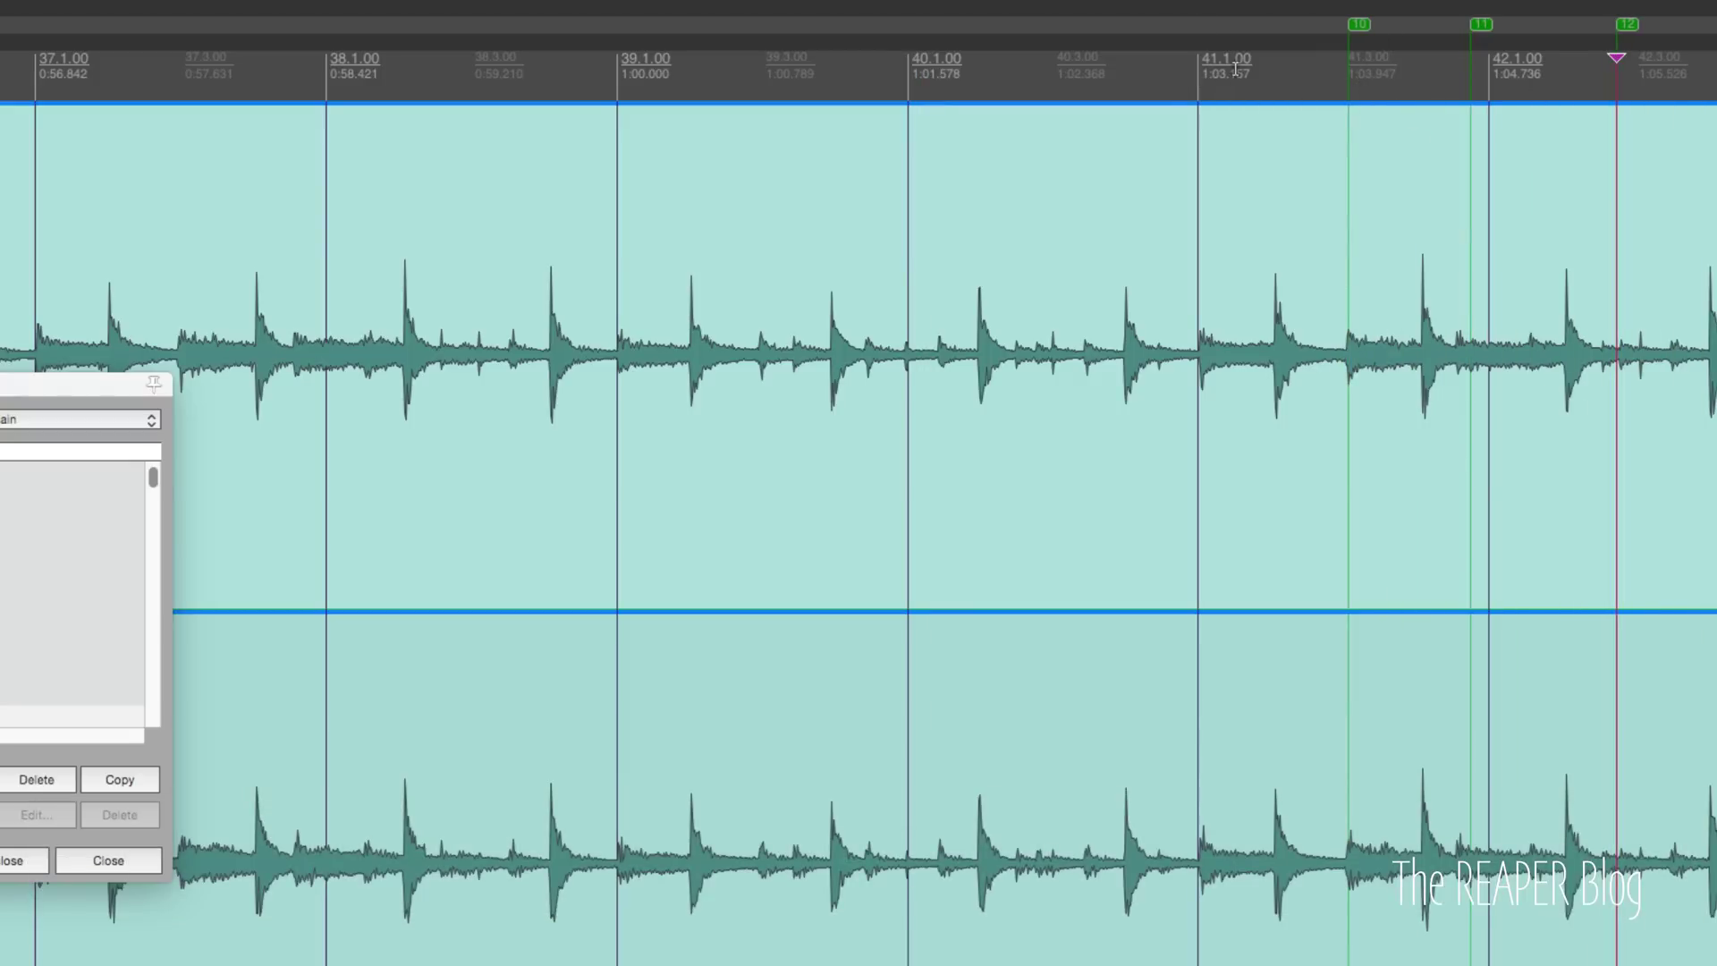
click(1195, 111)
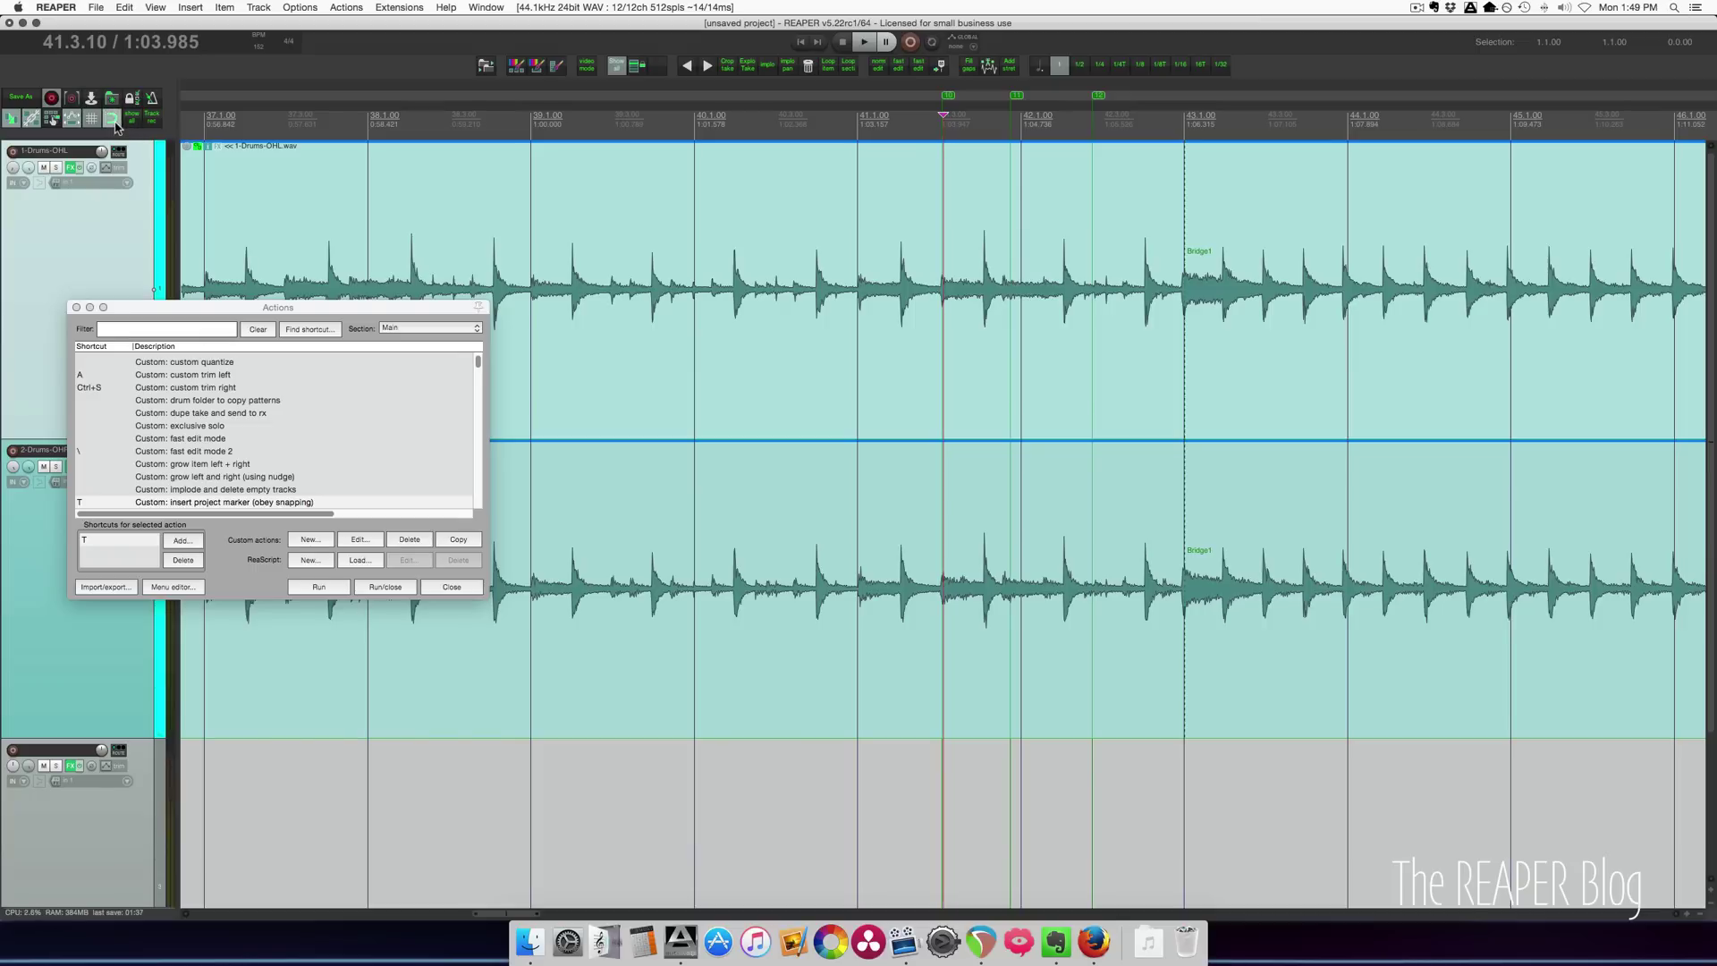
Step: Try dragging the short drum items at bar 321 to bar 225, then undo and clear the selection
scroll(649, 246, down, 5)
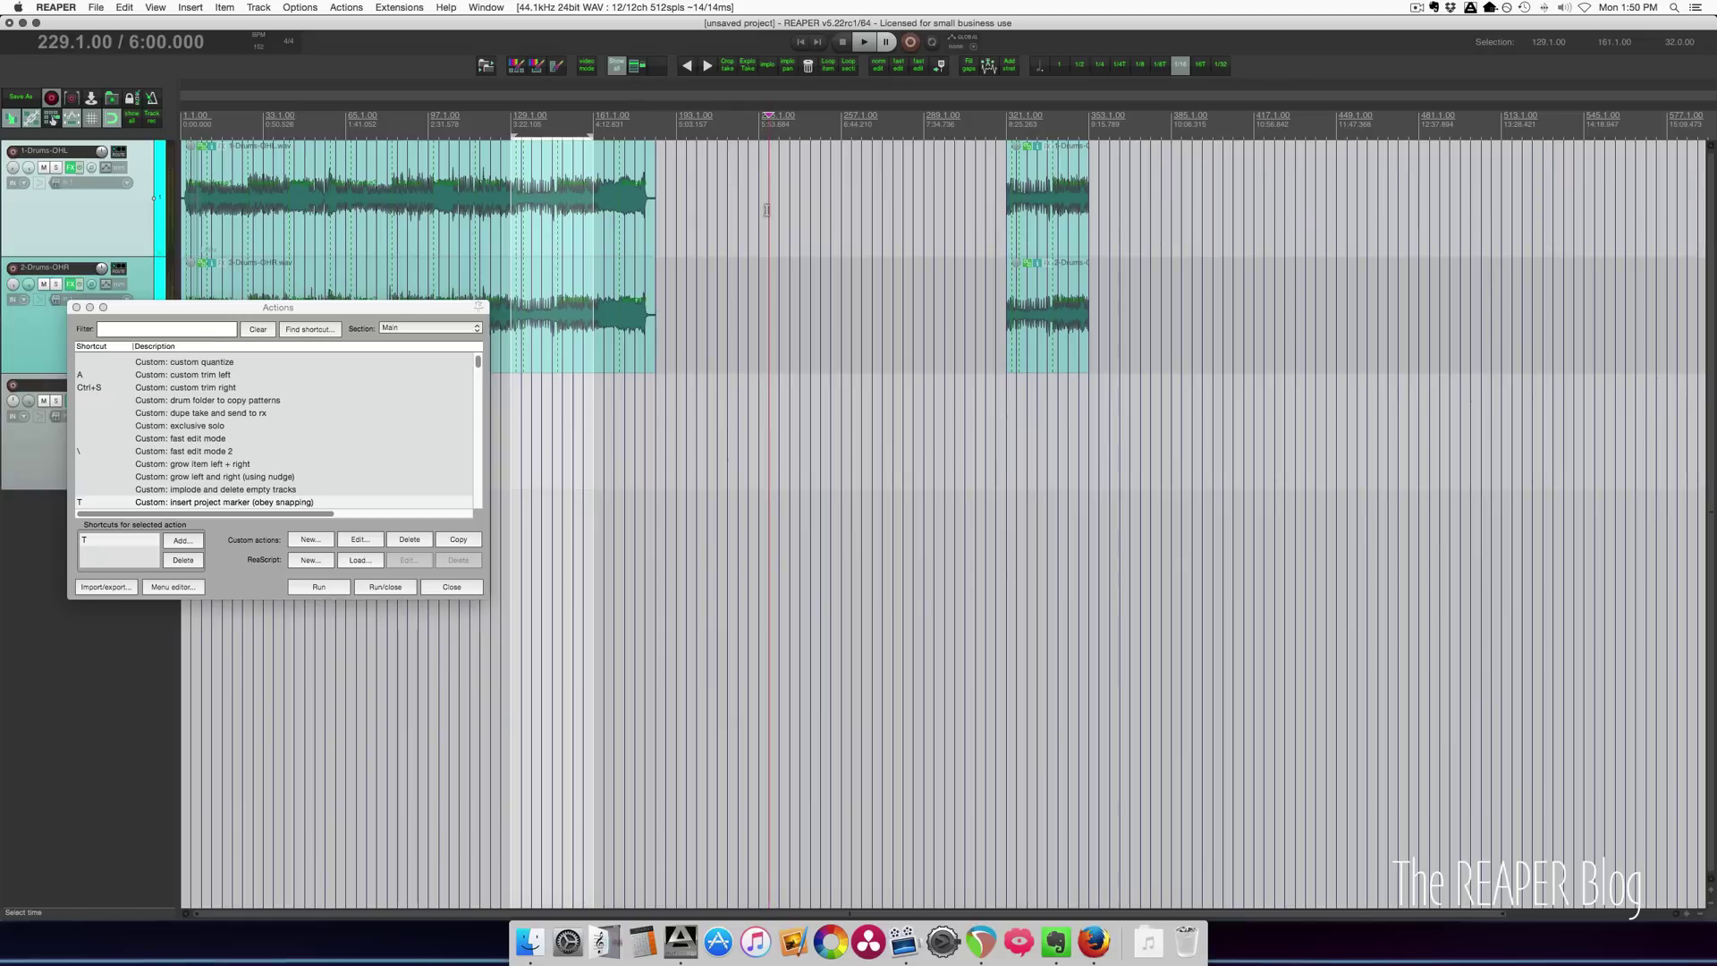
click(761, 118)
click(1056, 185)
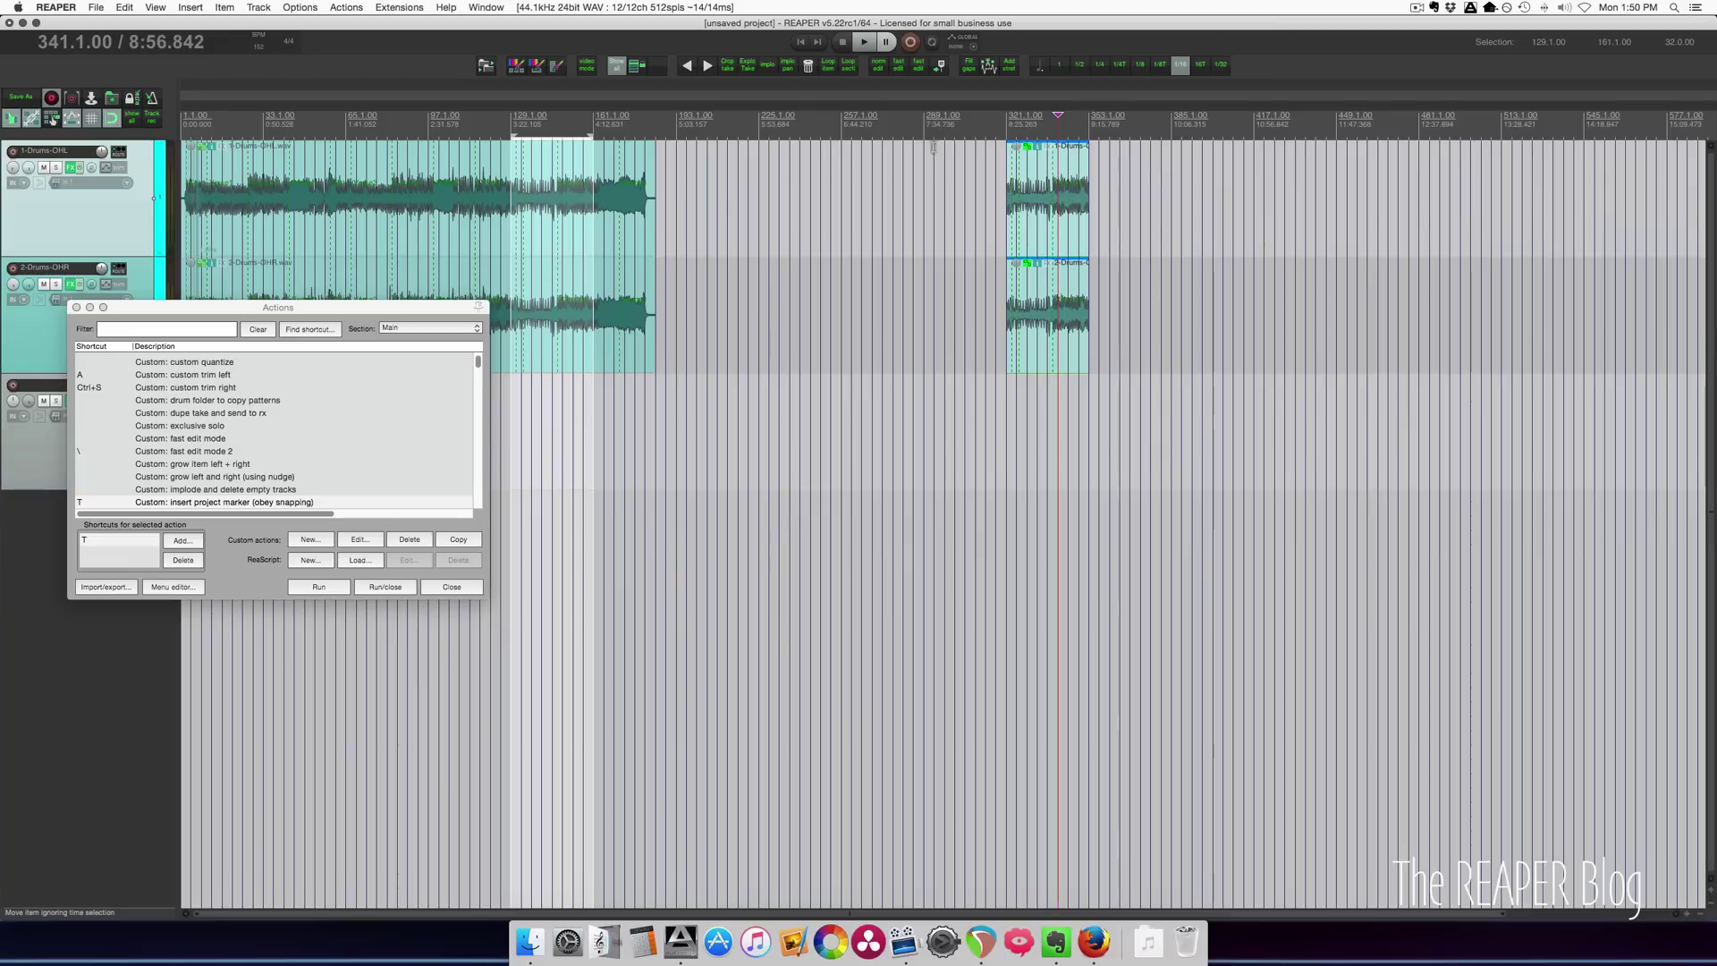
drag(1039, 184, 759, 183)
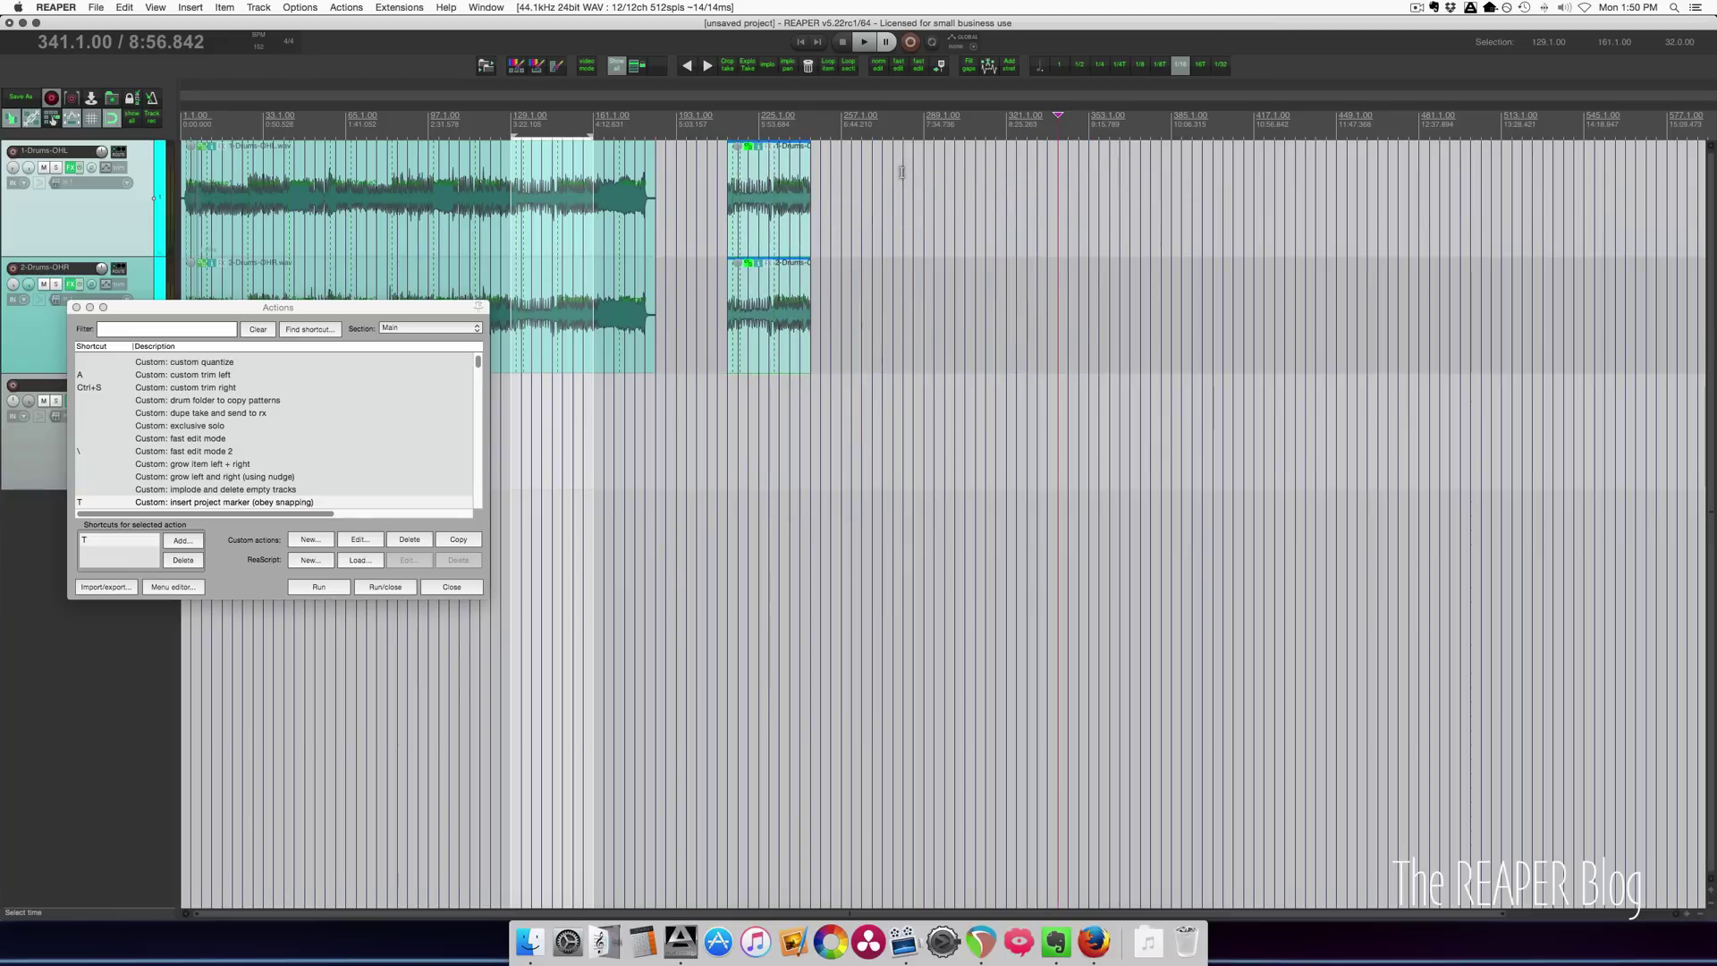
key(z)
click(757, 127)
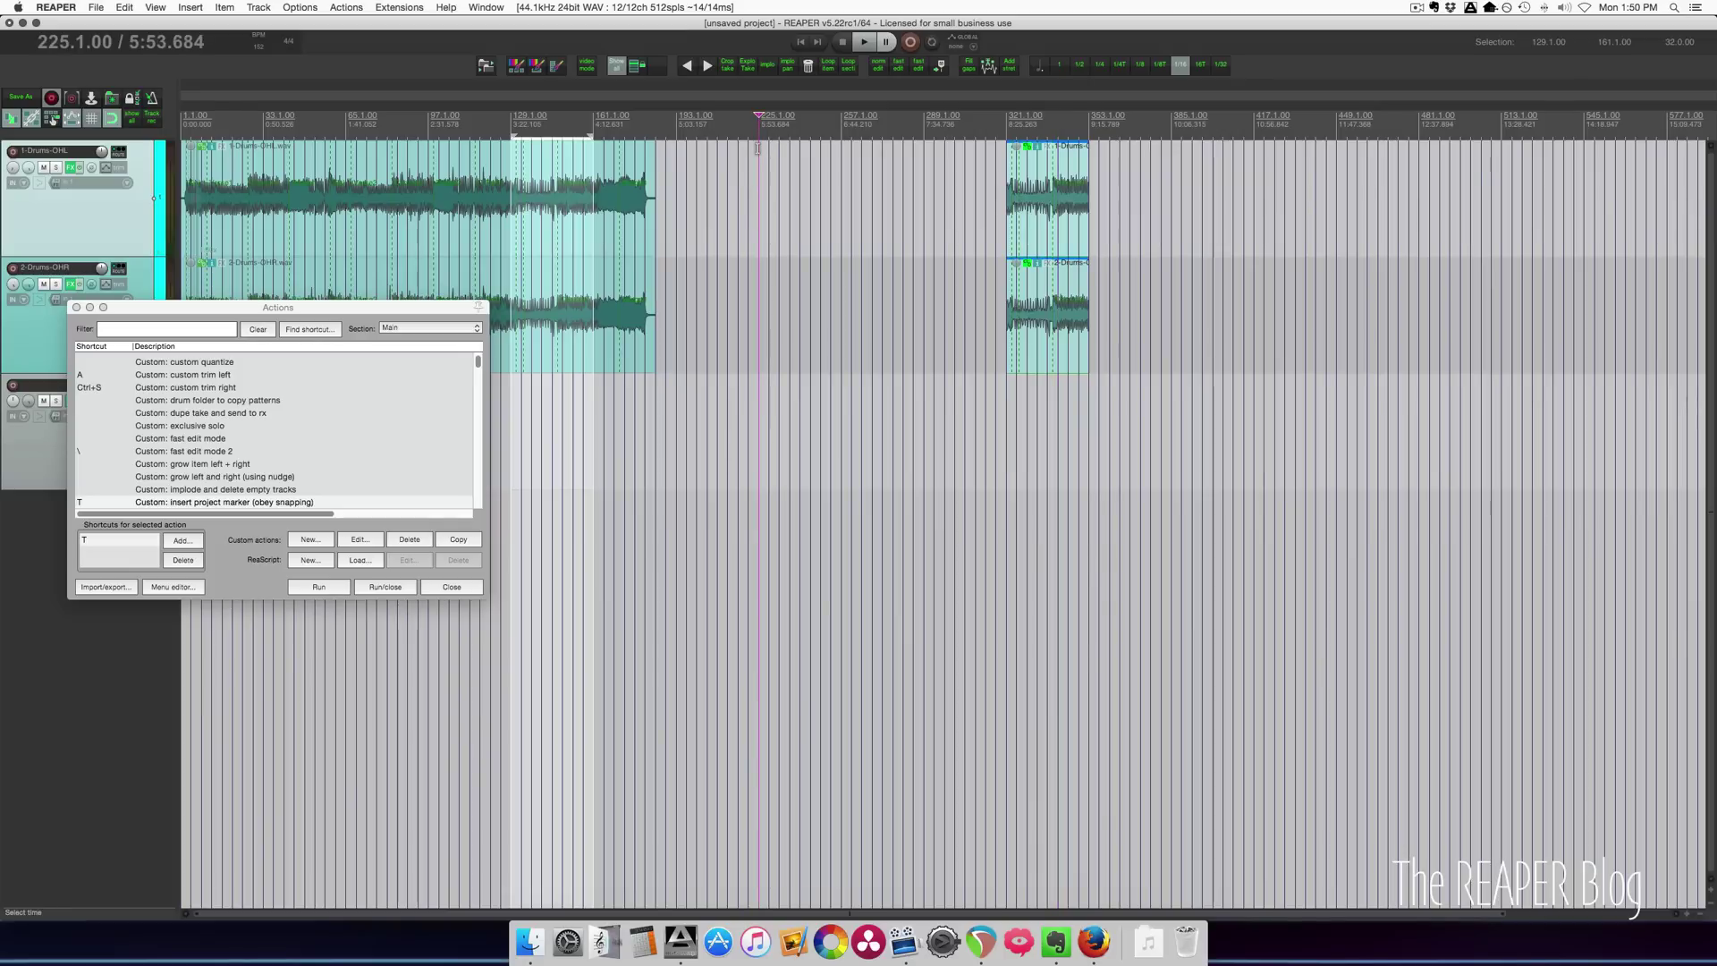
key(Escape)
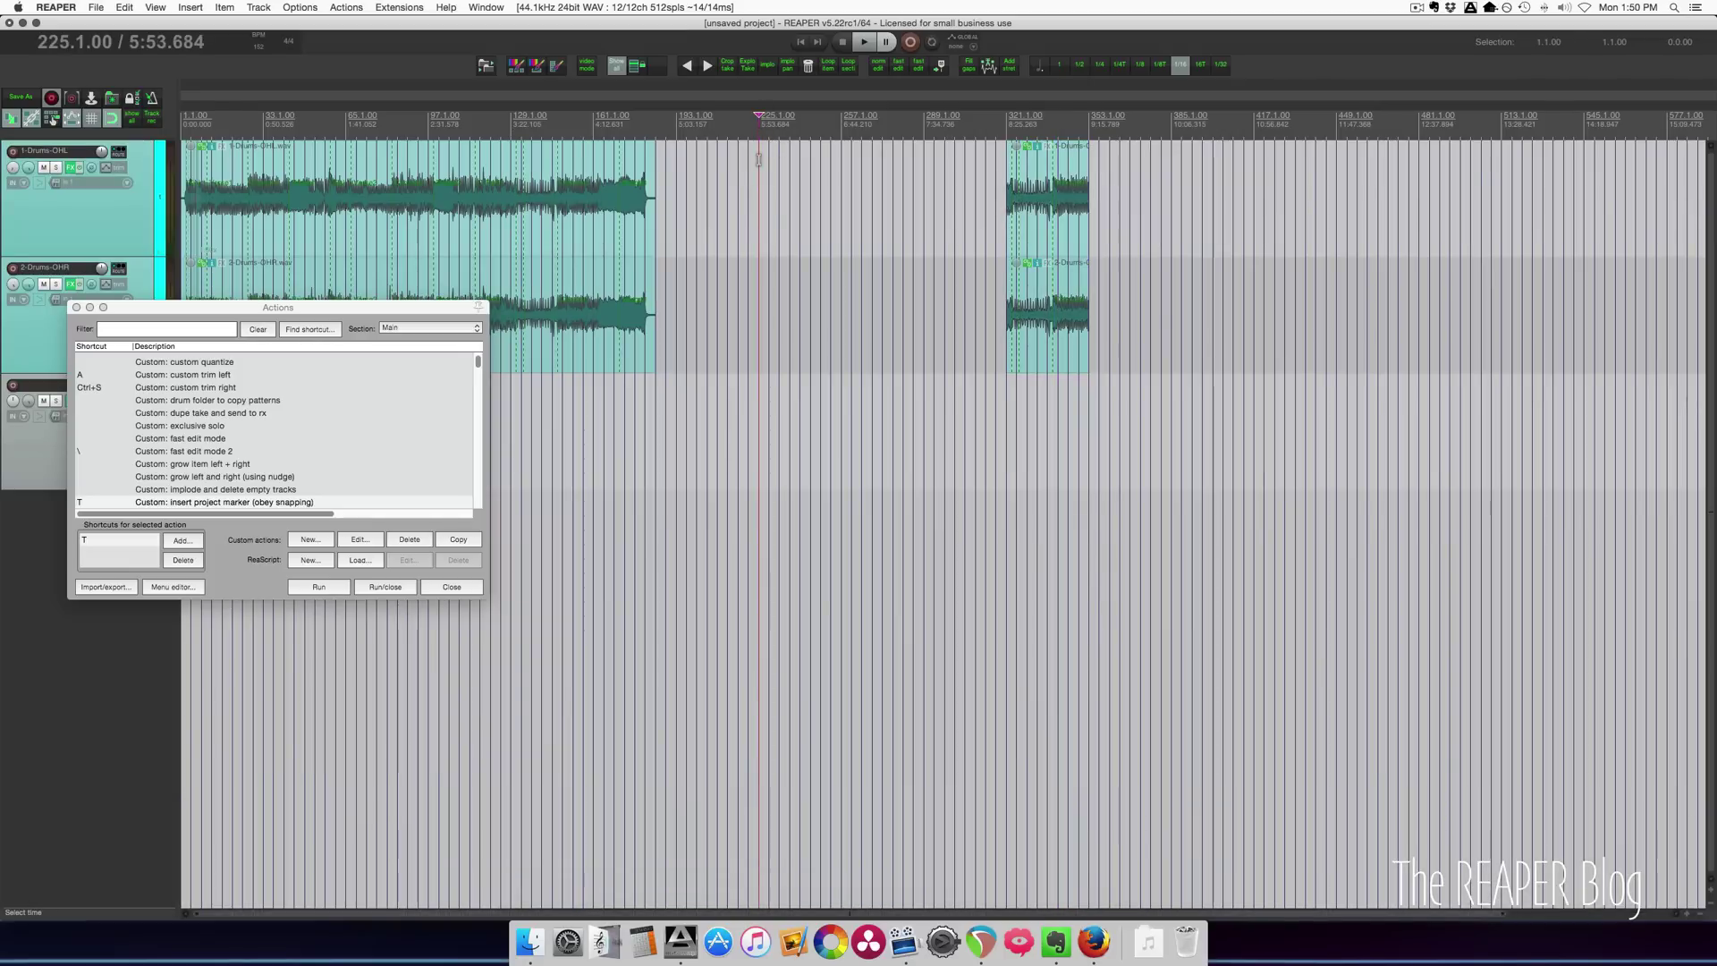
Step: Select the grouped short items at bar 321 with I, cut them, and undo their paste at bar 225
click(1051, 196)
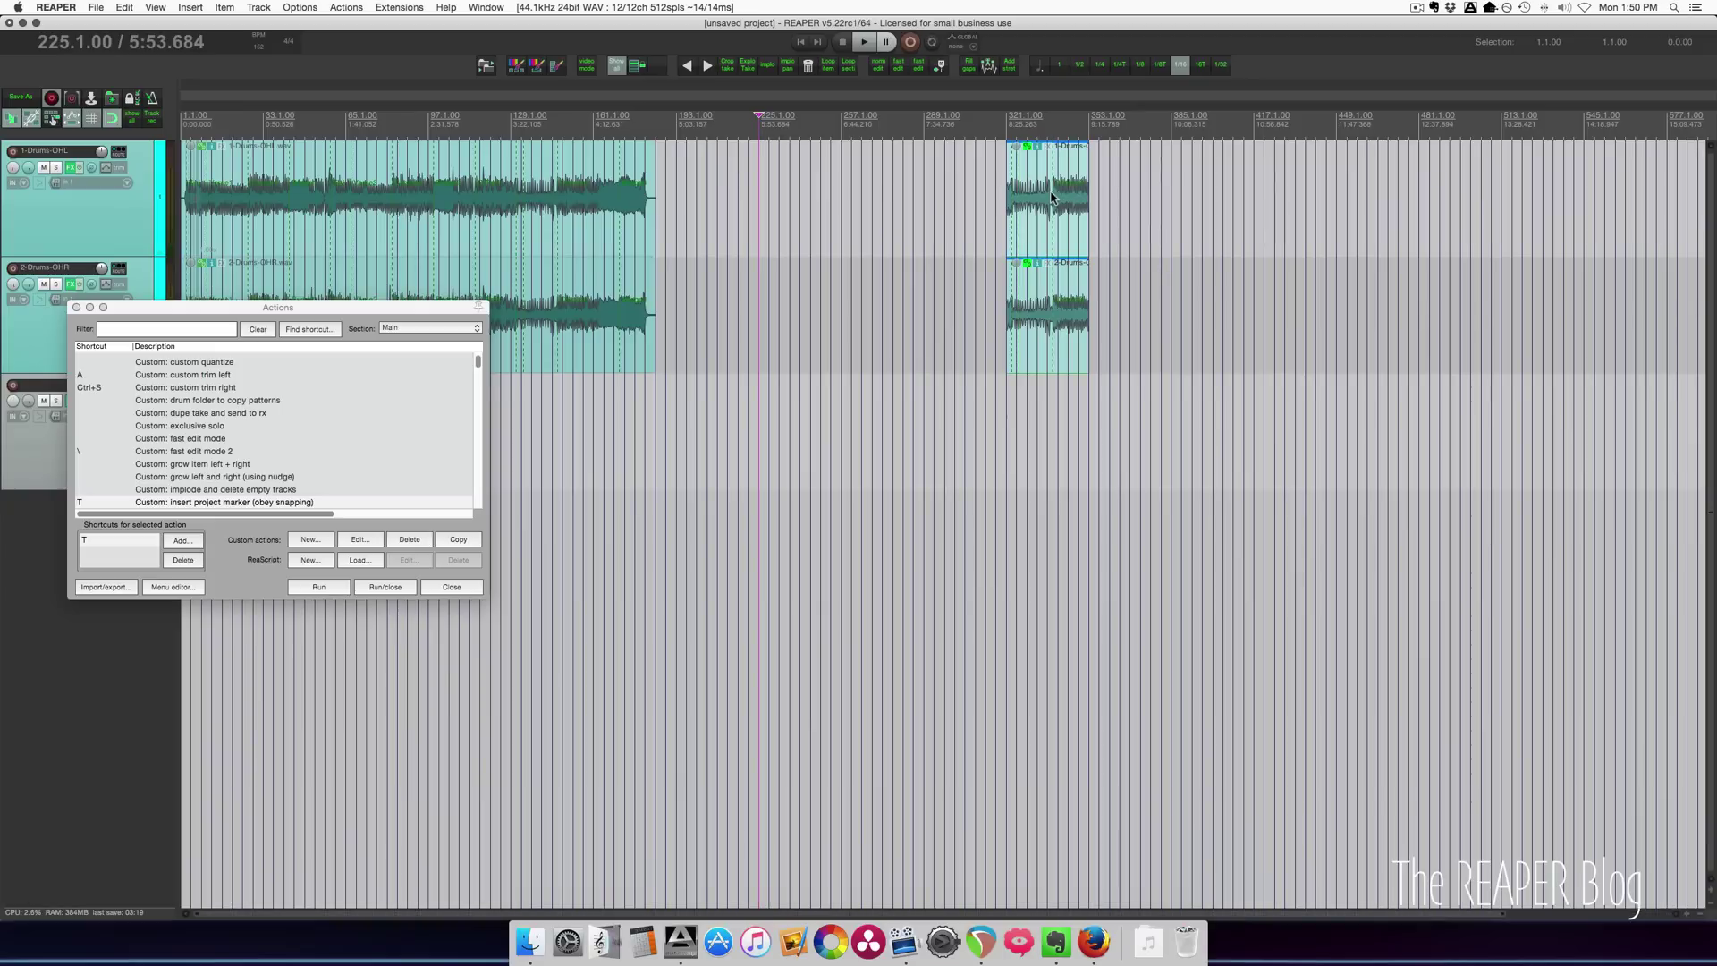
key(i)
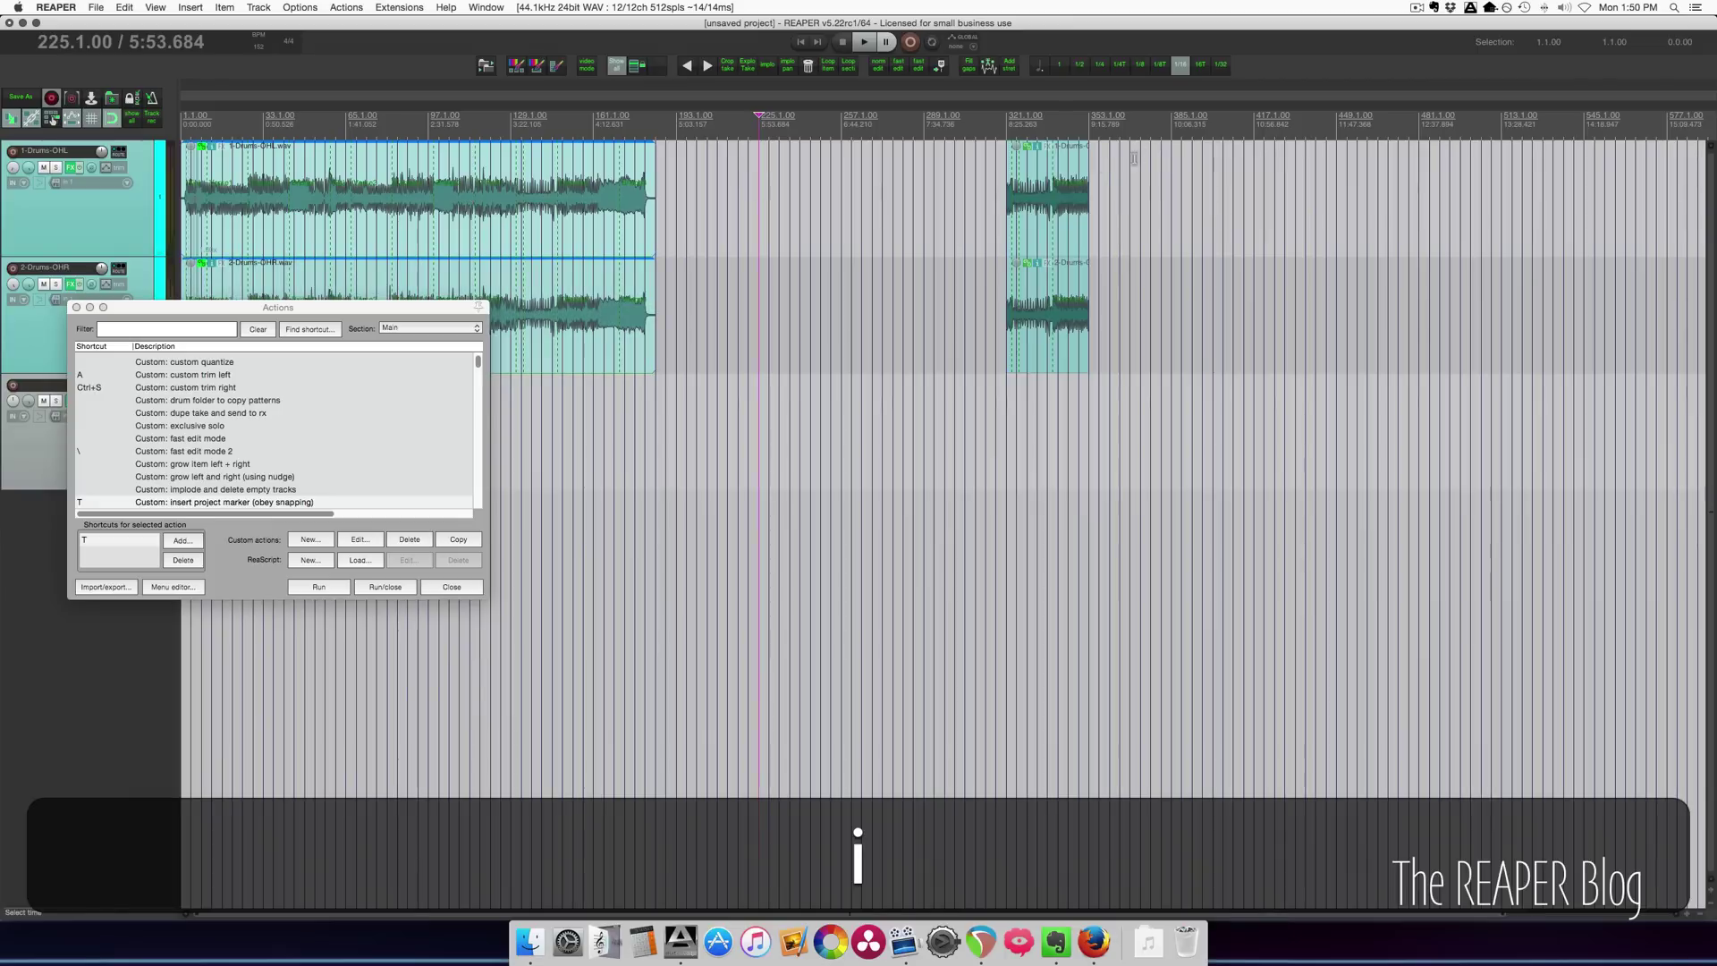
click(1059, 190)
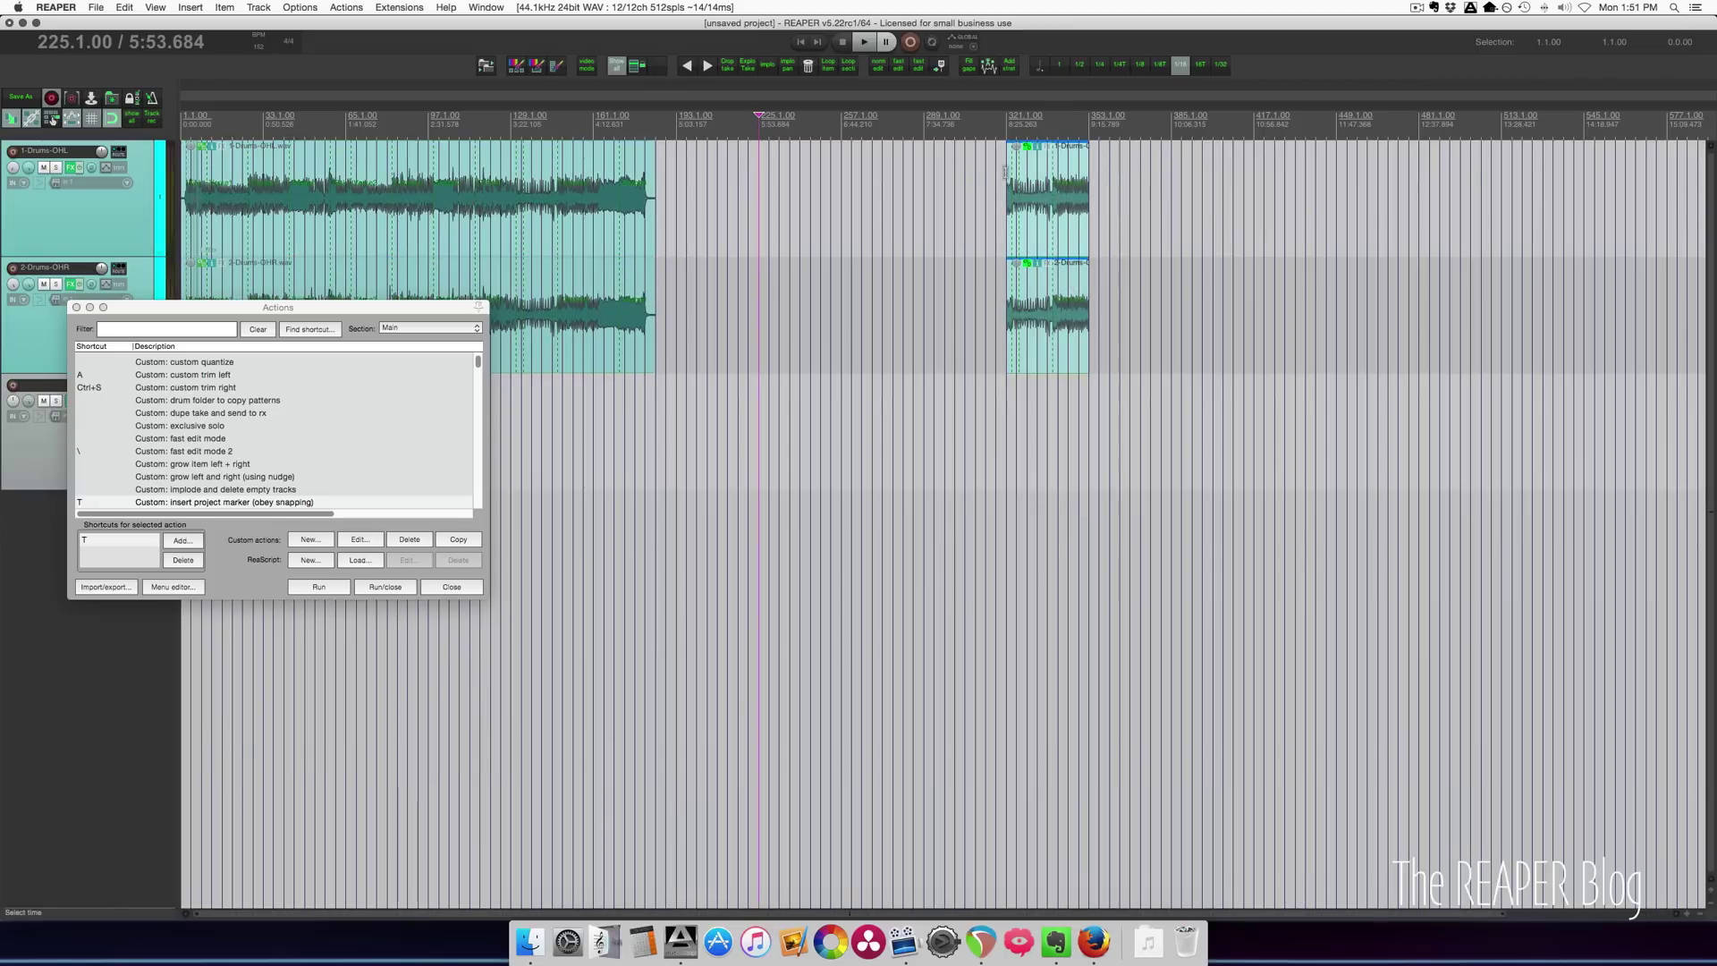
key(x)
key(v)
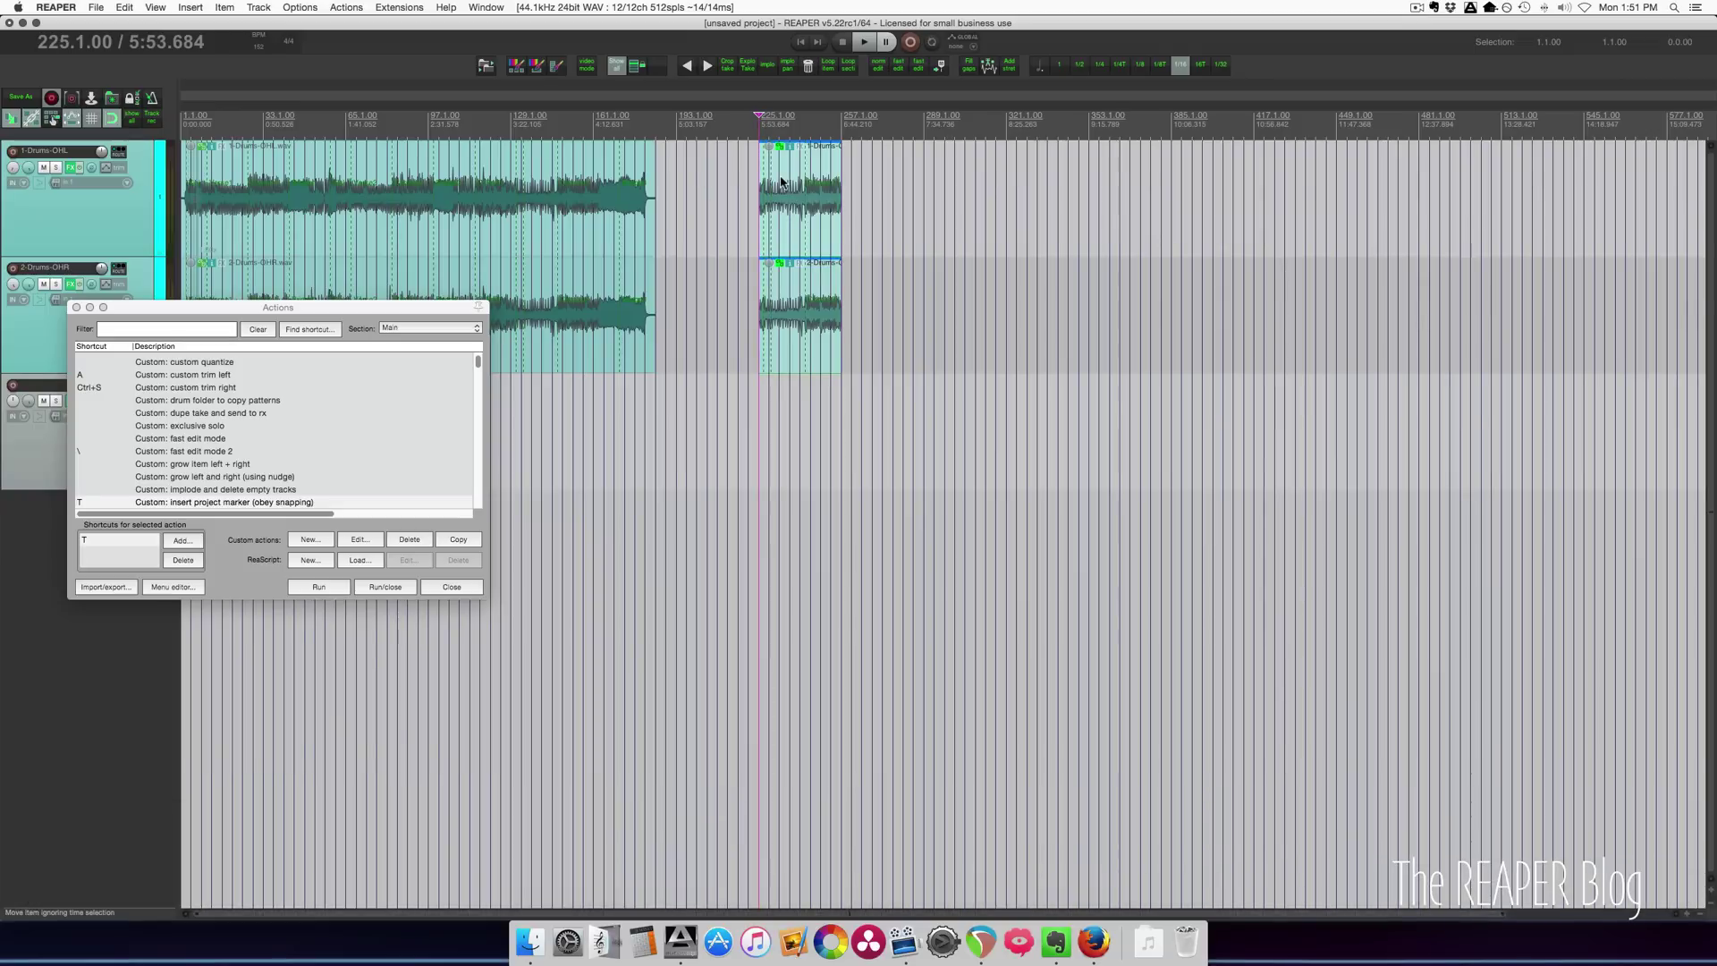
key(ctrl+z)
click(325, 328)
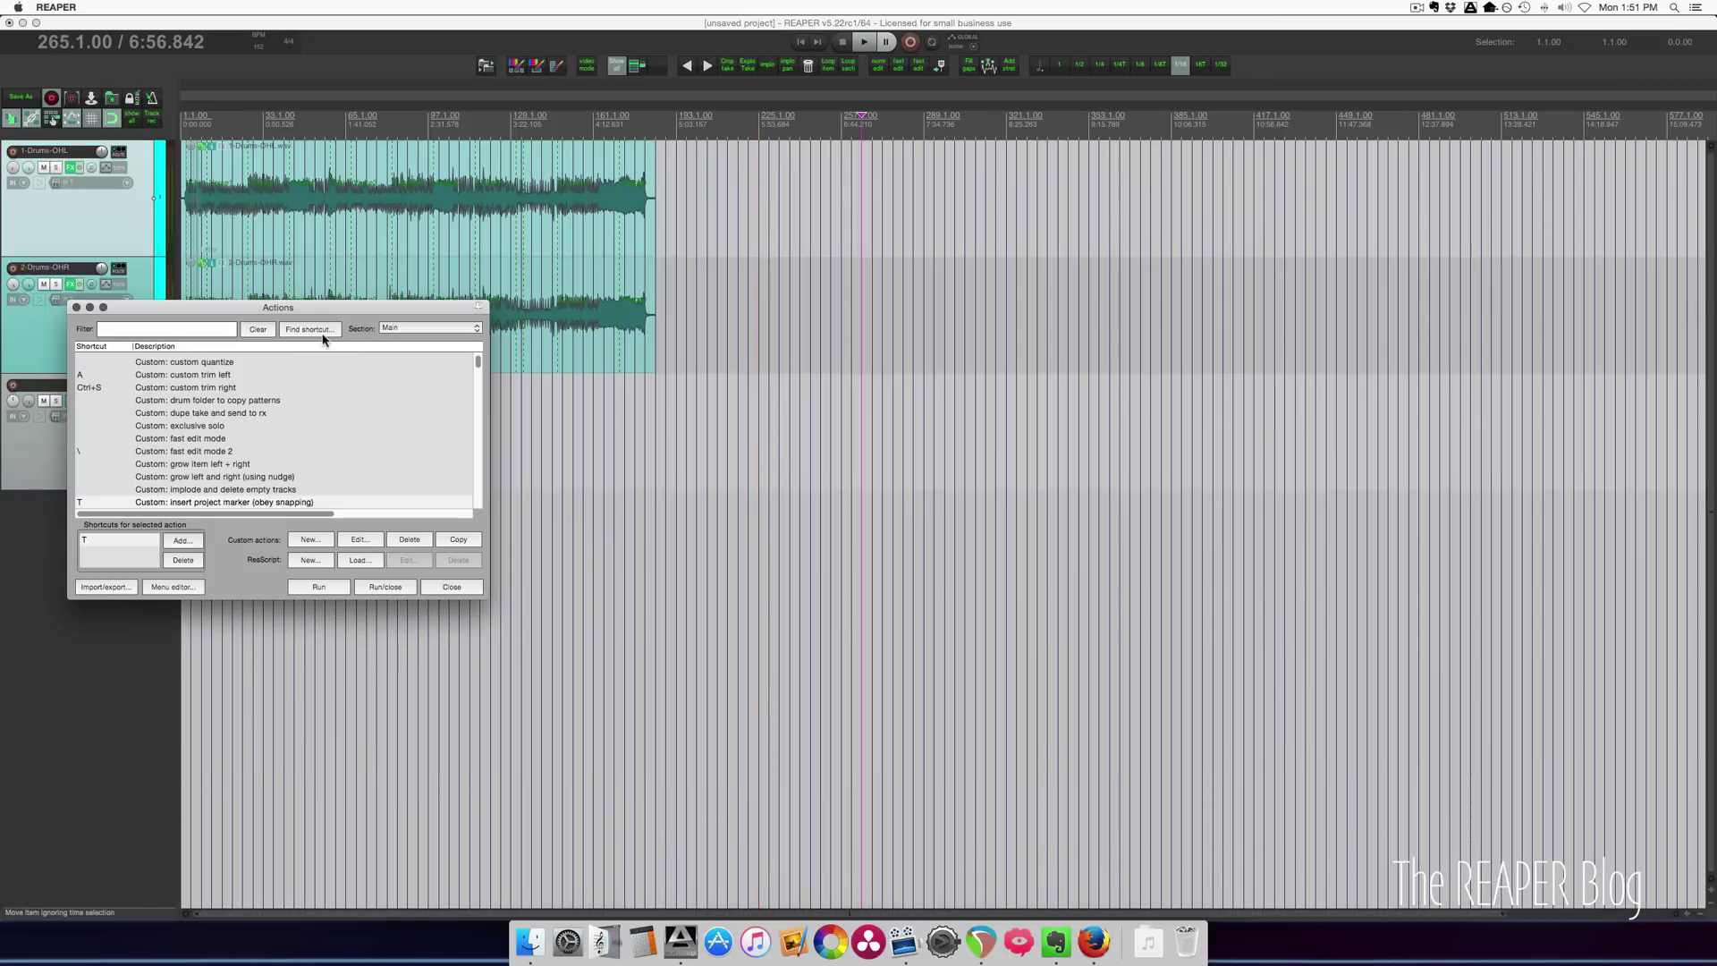
Step: Look up shortcut I and inspect its two steps: select item under mouse, select all items in groups
key(i)
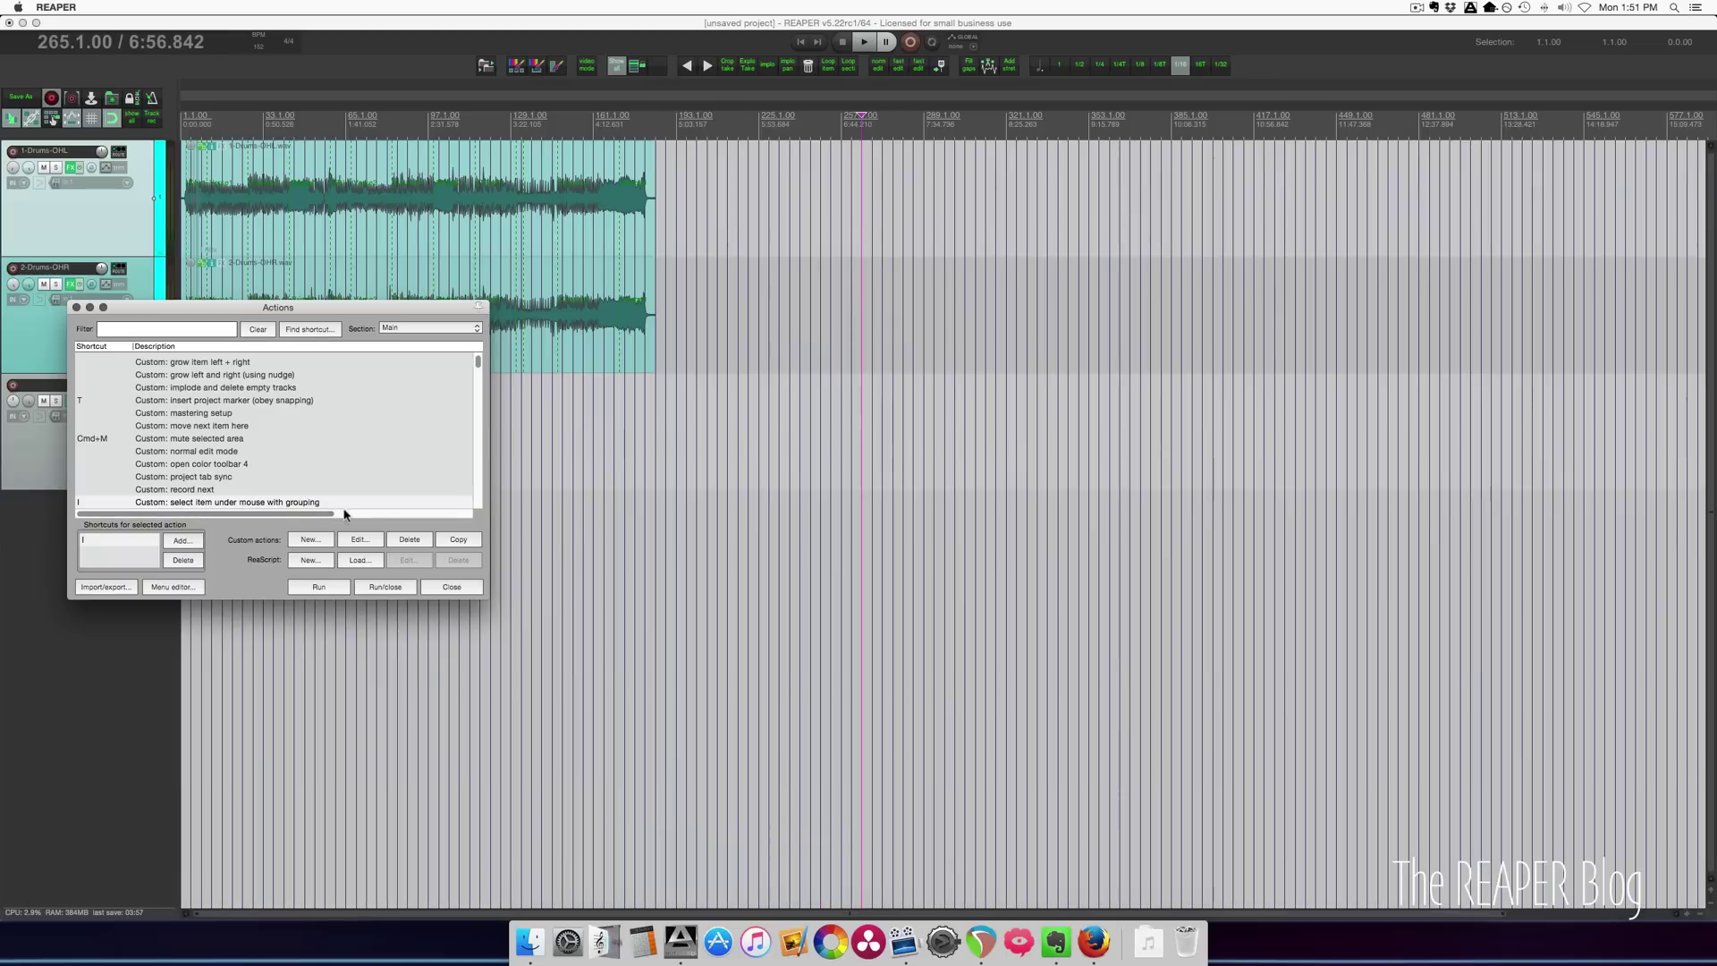
scroll(268, 429, down, 2)
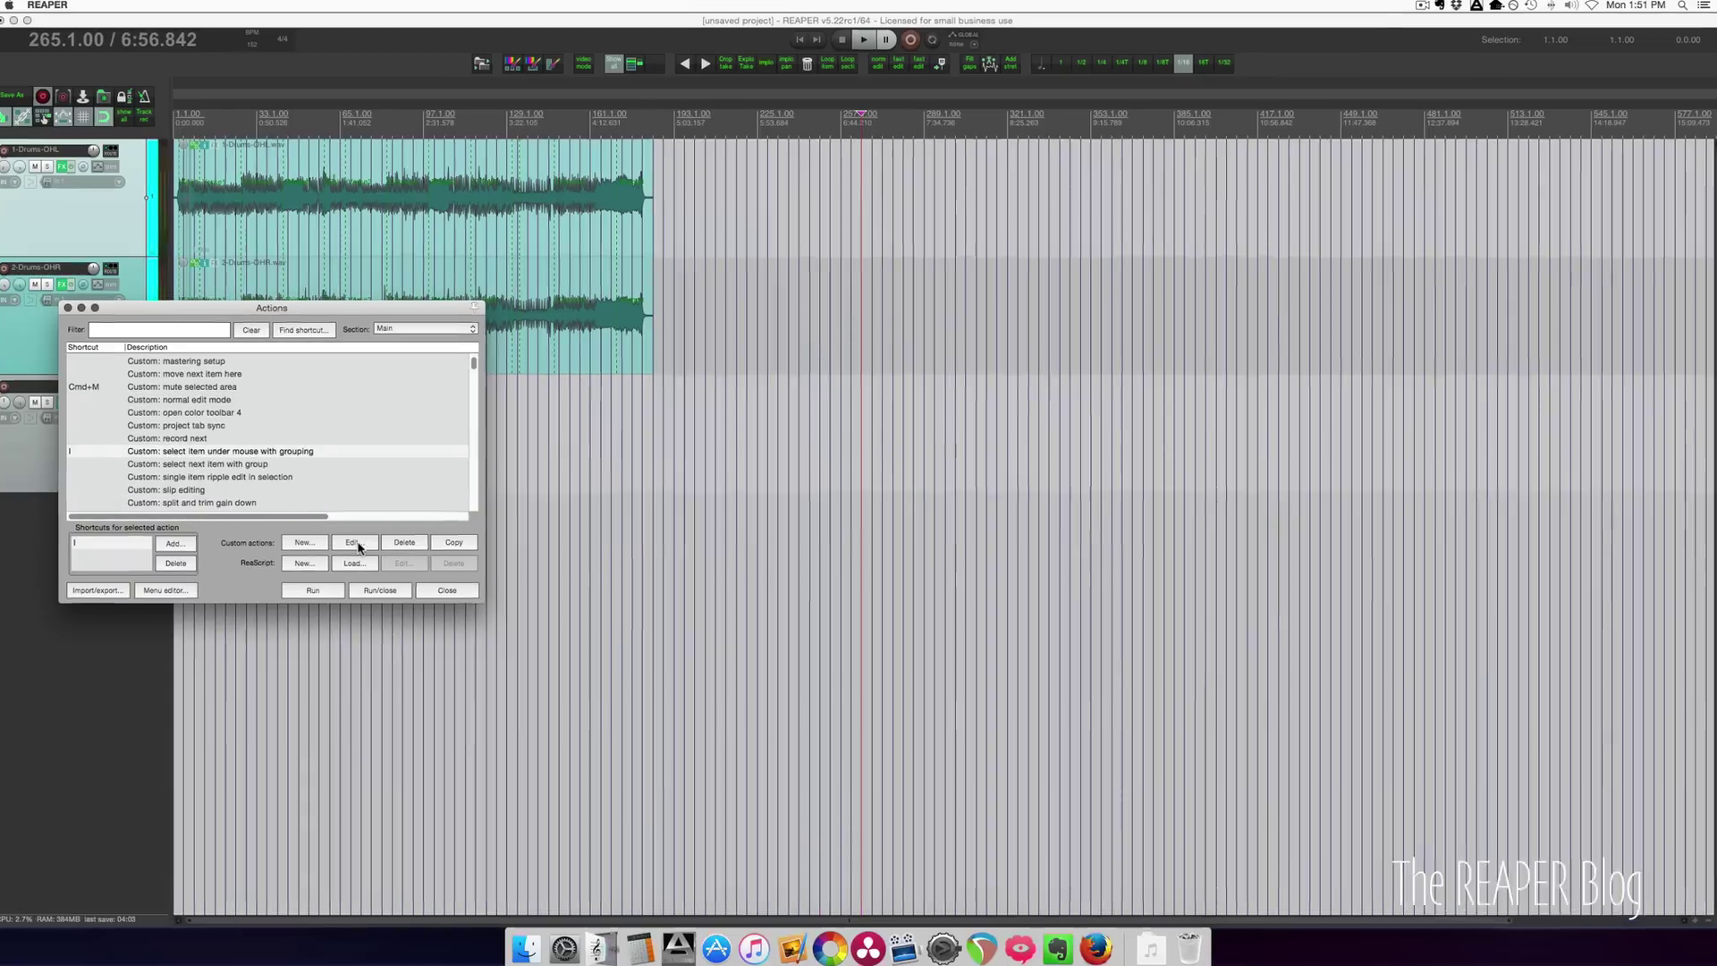
click(360, 539)
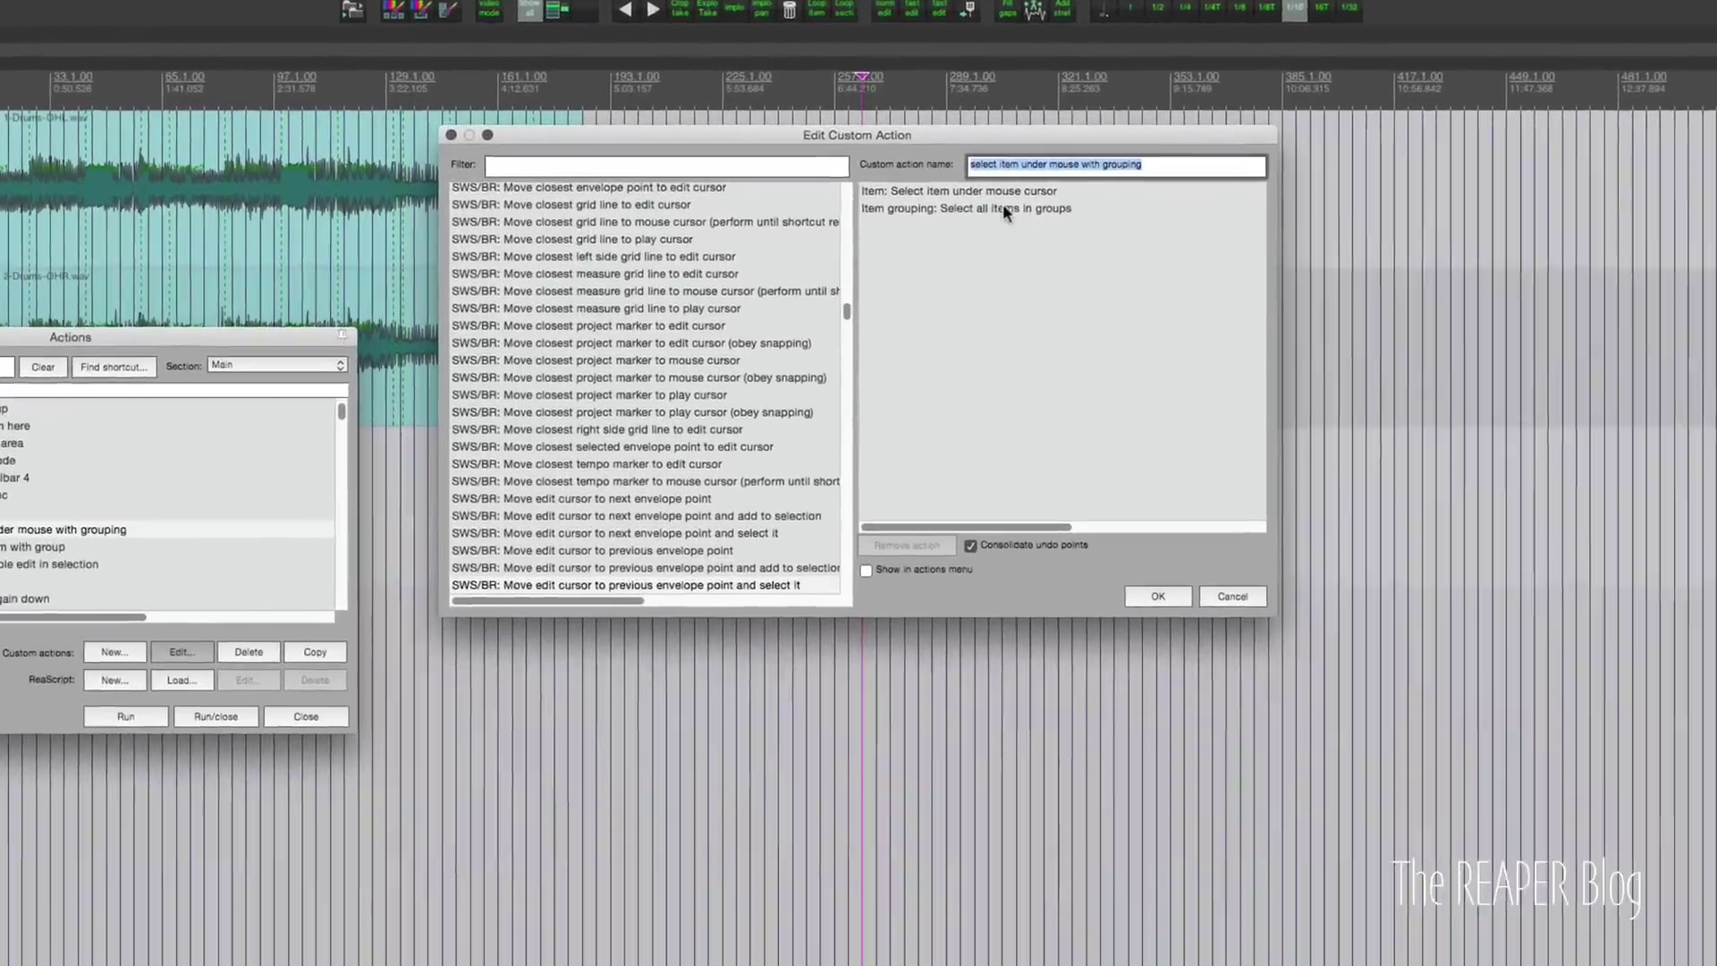
click(1005, 191)
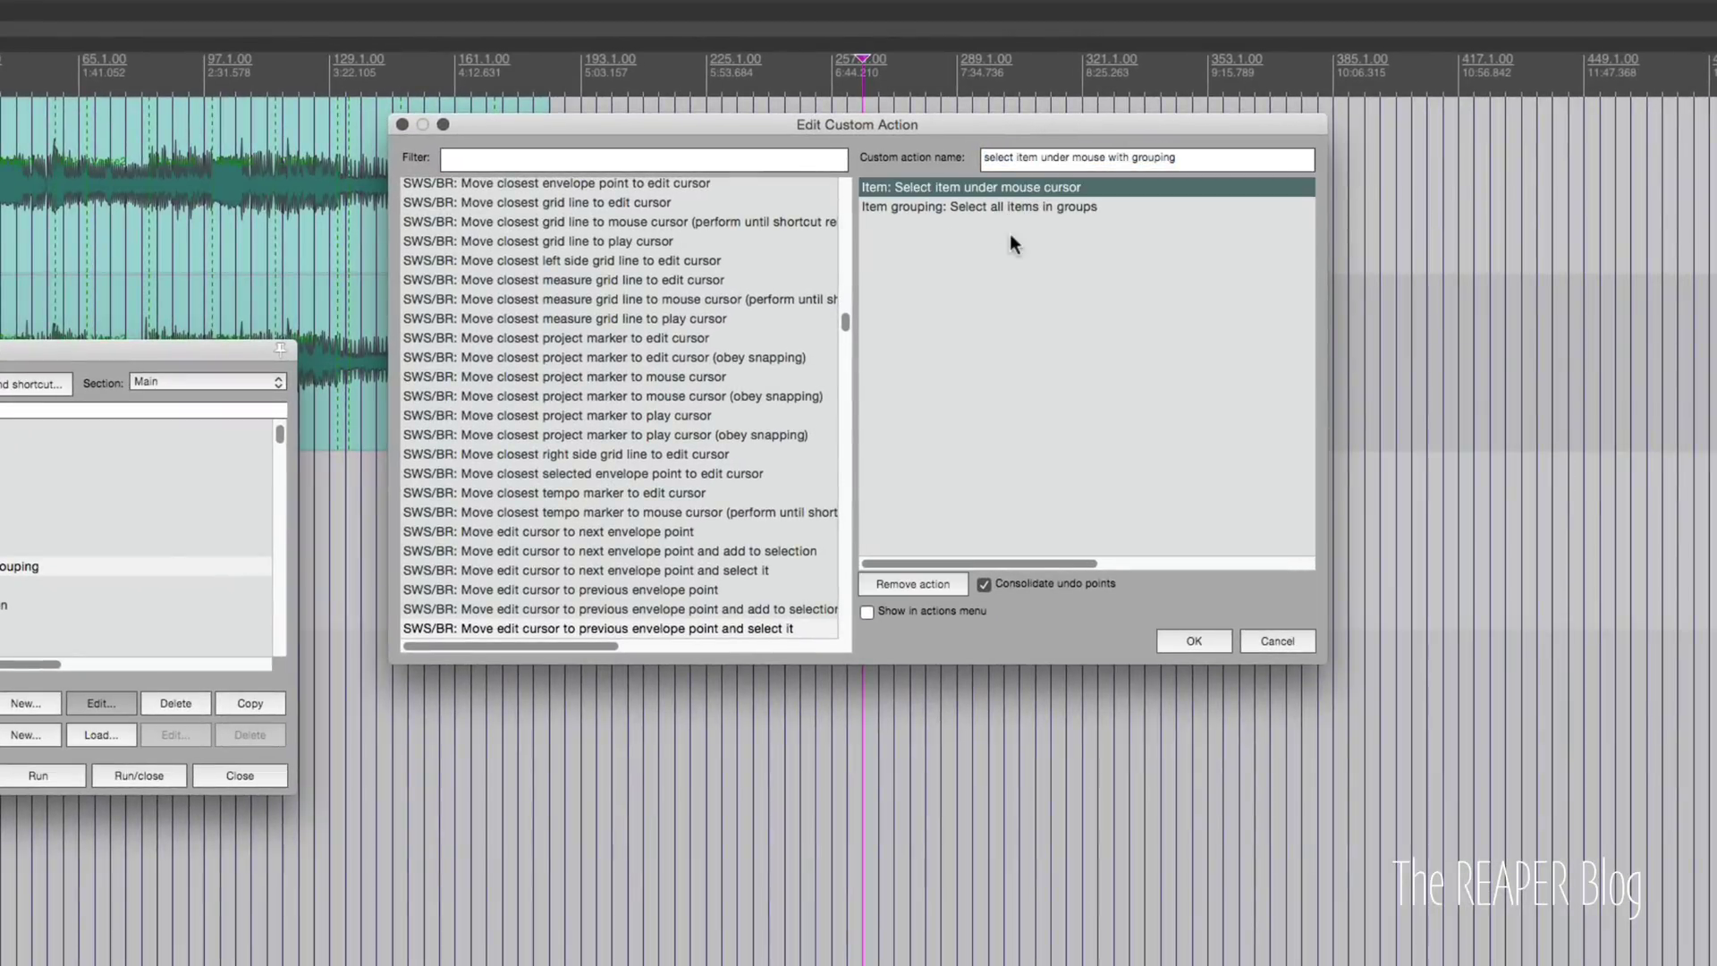
click(1017, 207)
mouse_move(974, 208)
mouse_down()
mouse_move(995, 195)
mouse_move(979, 207)
mouse_up()
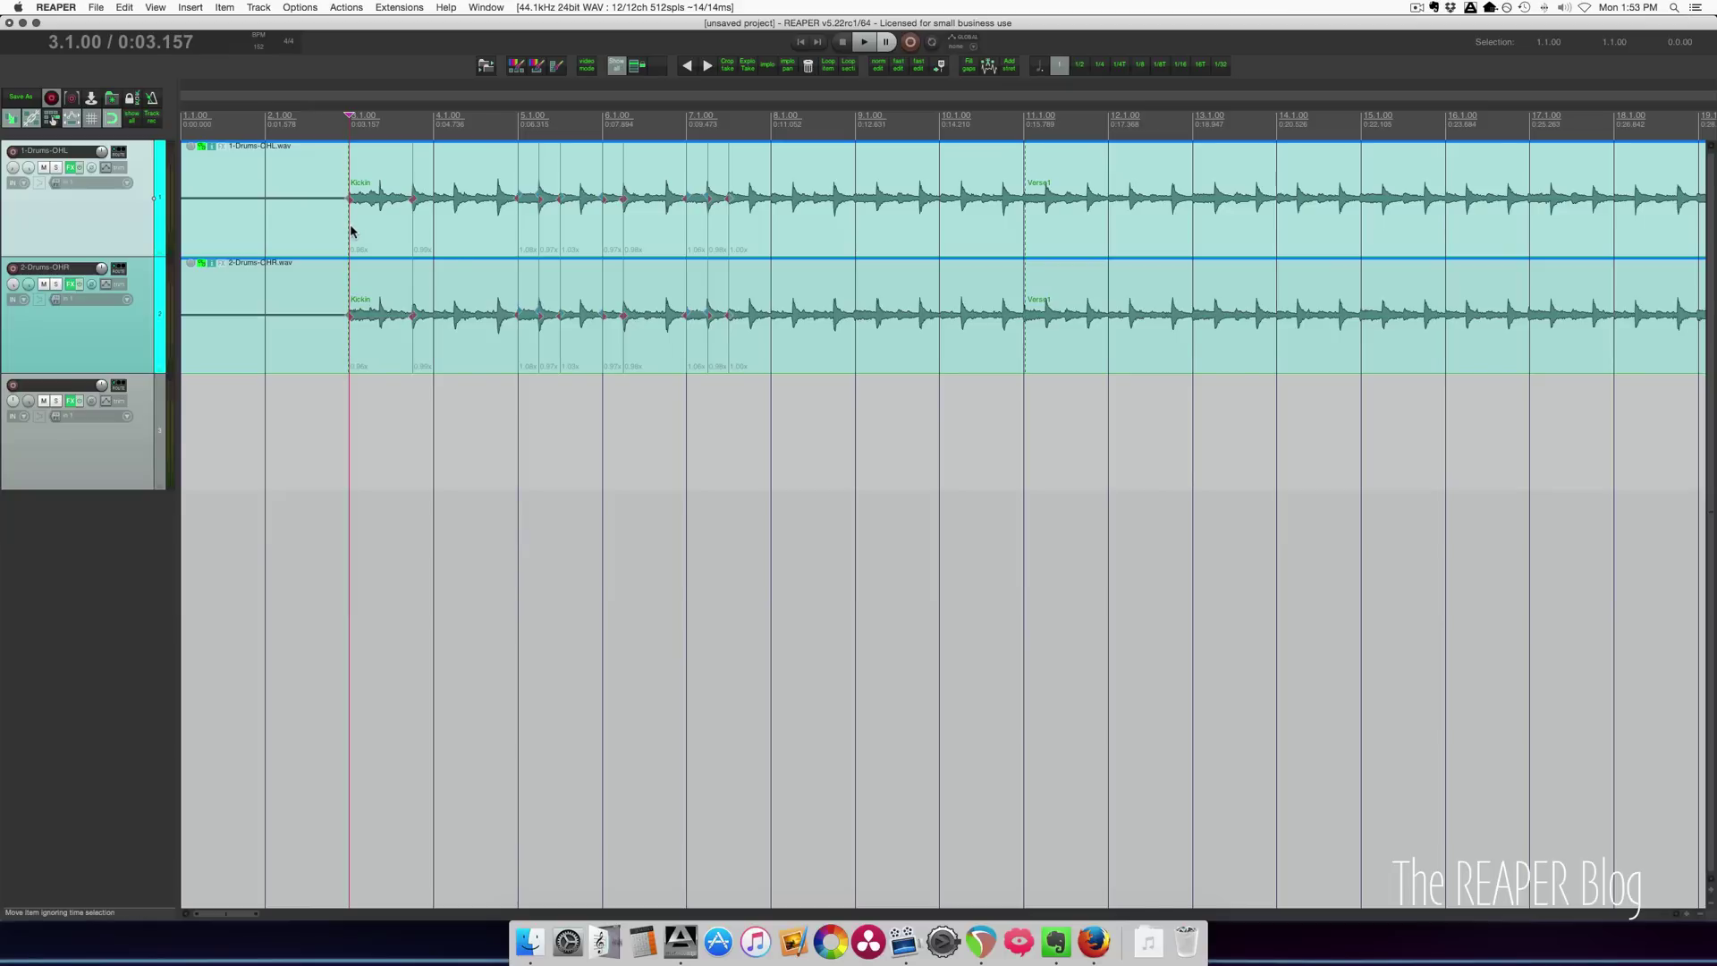
key(a)
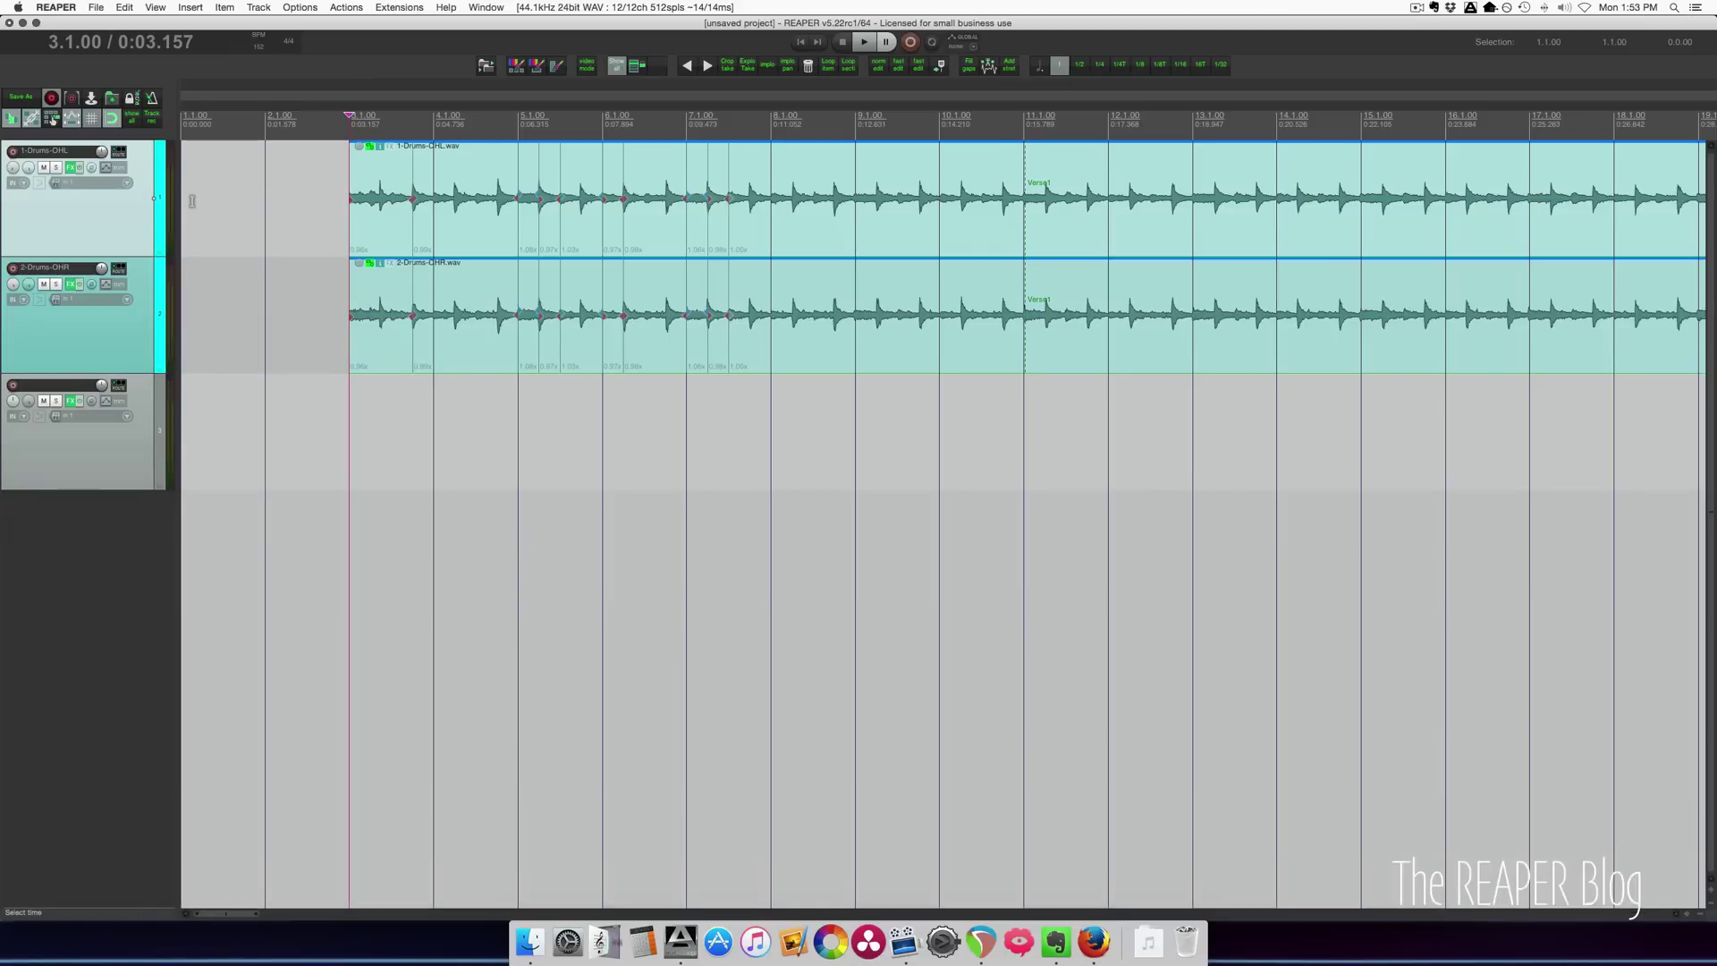
click(435, 226)
key(a)
click(519, 225)
key(a)
click(761, 229)
key(a)
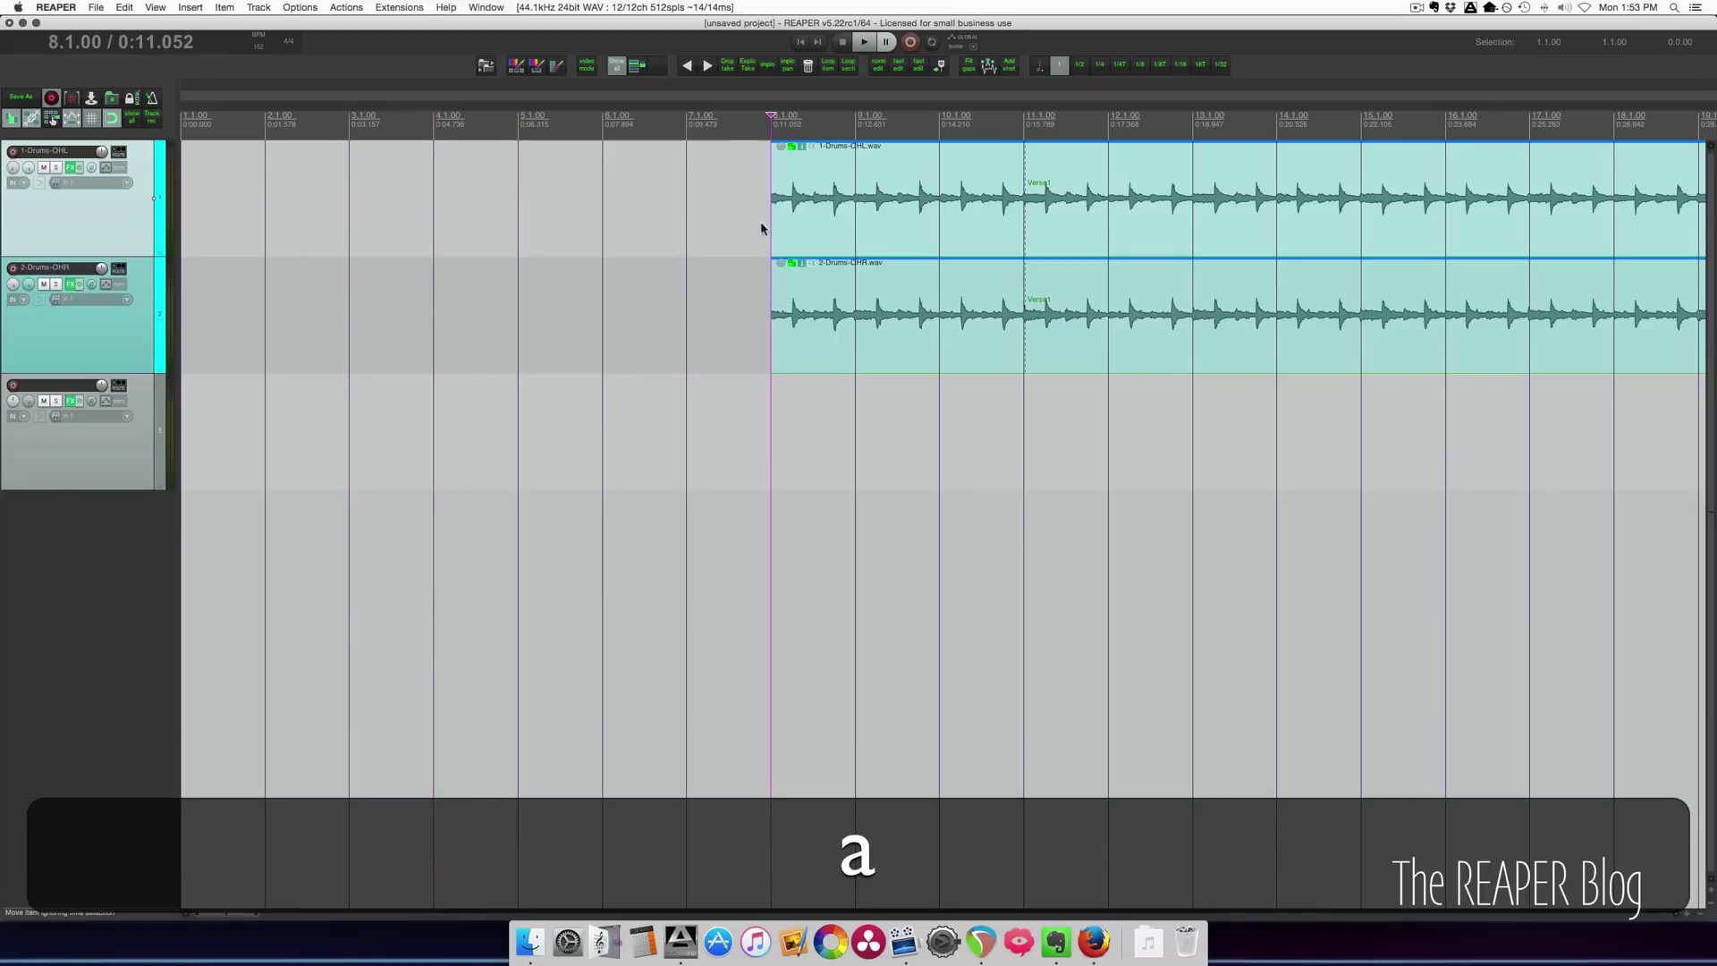
click(1024, 231)
key(a)
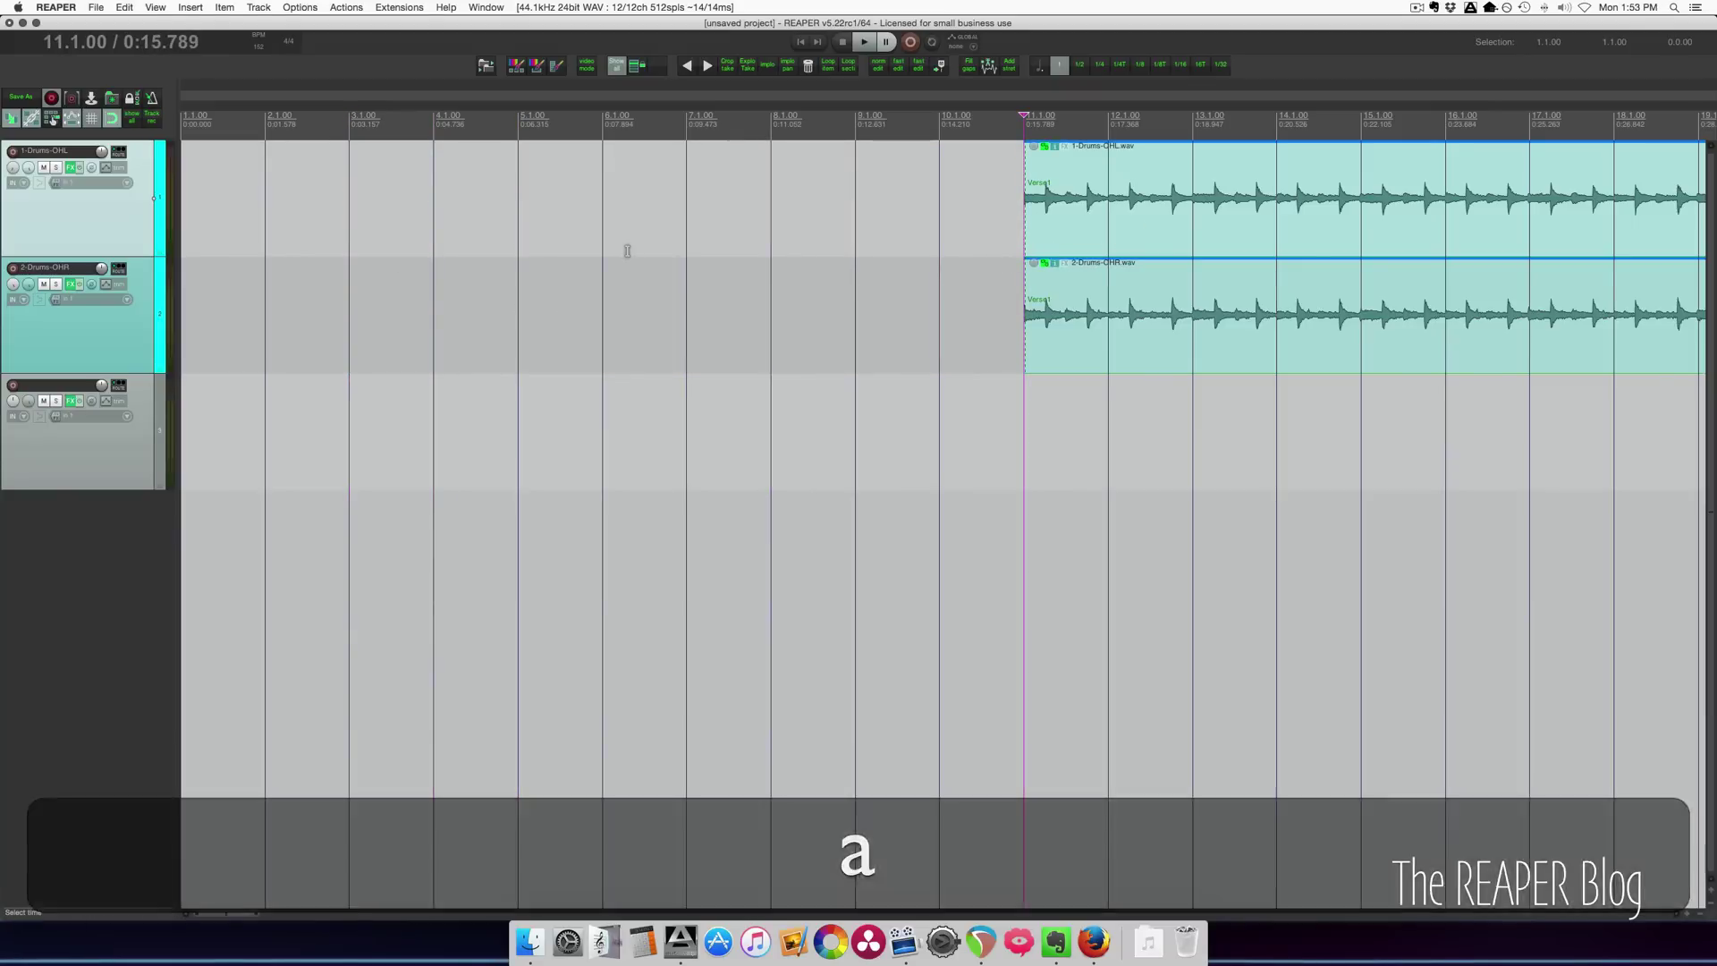
key(super+z)
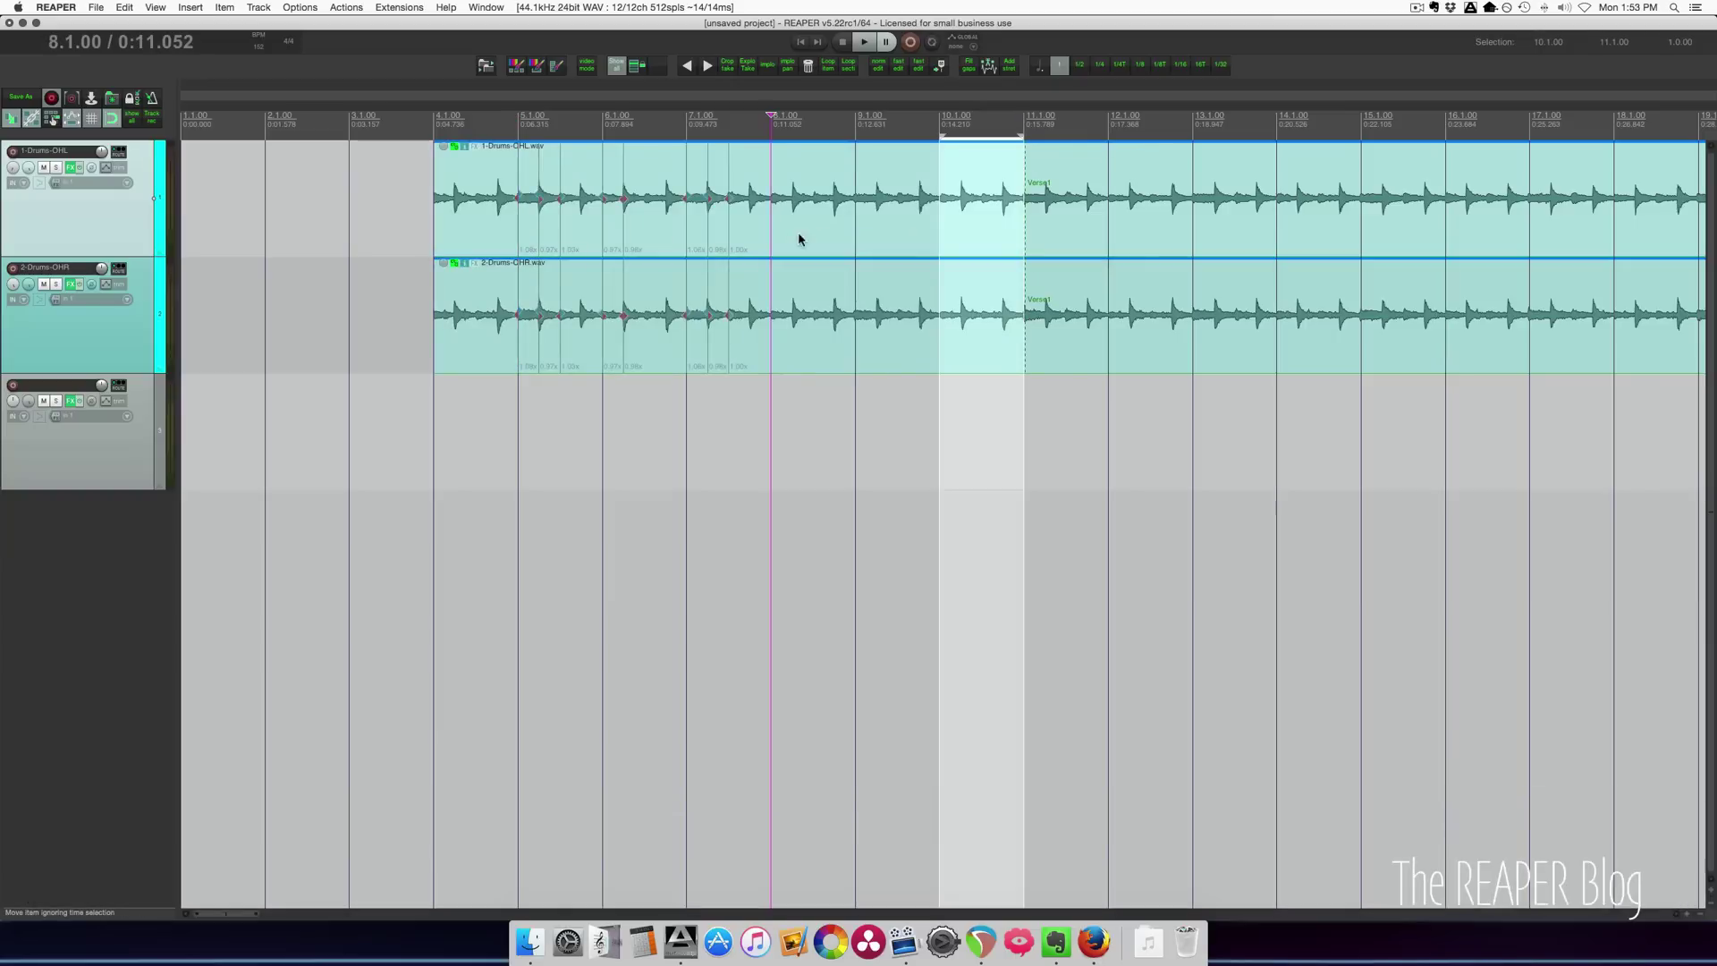
key(ctrl+s)
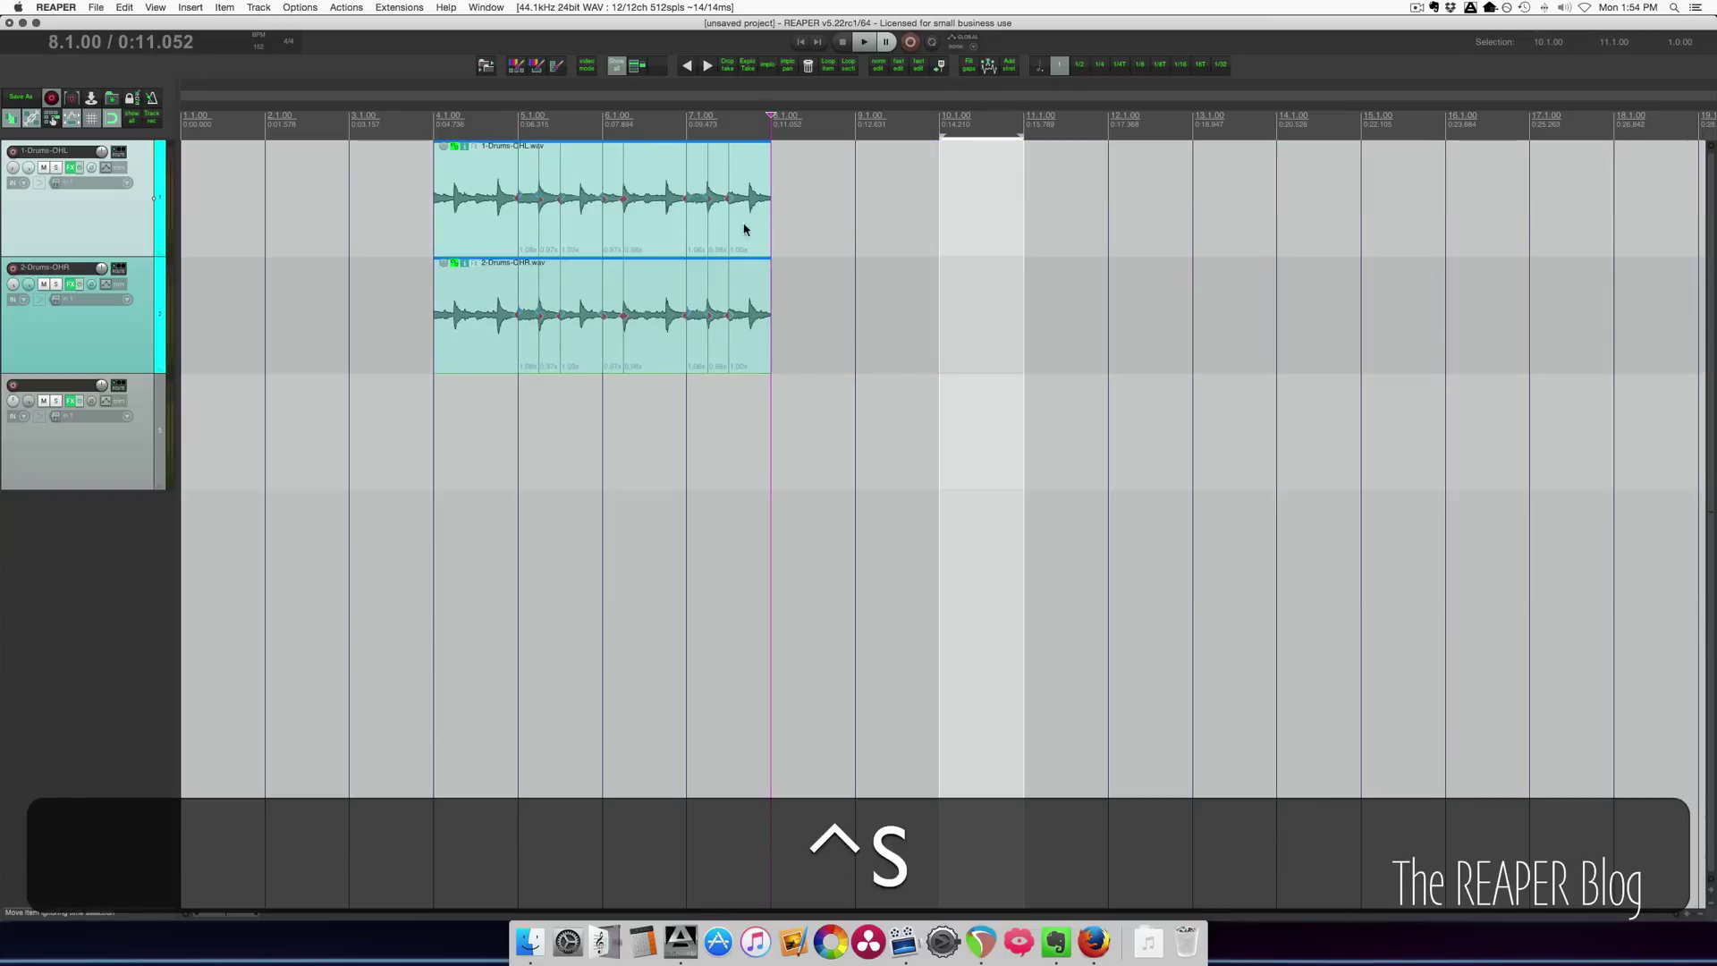
key(ctrl+s)
key(super+z)
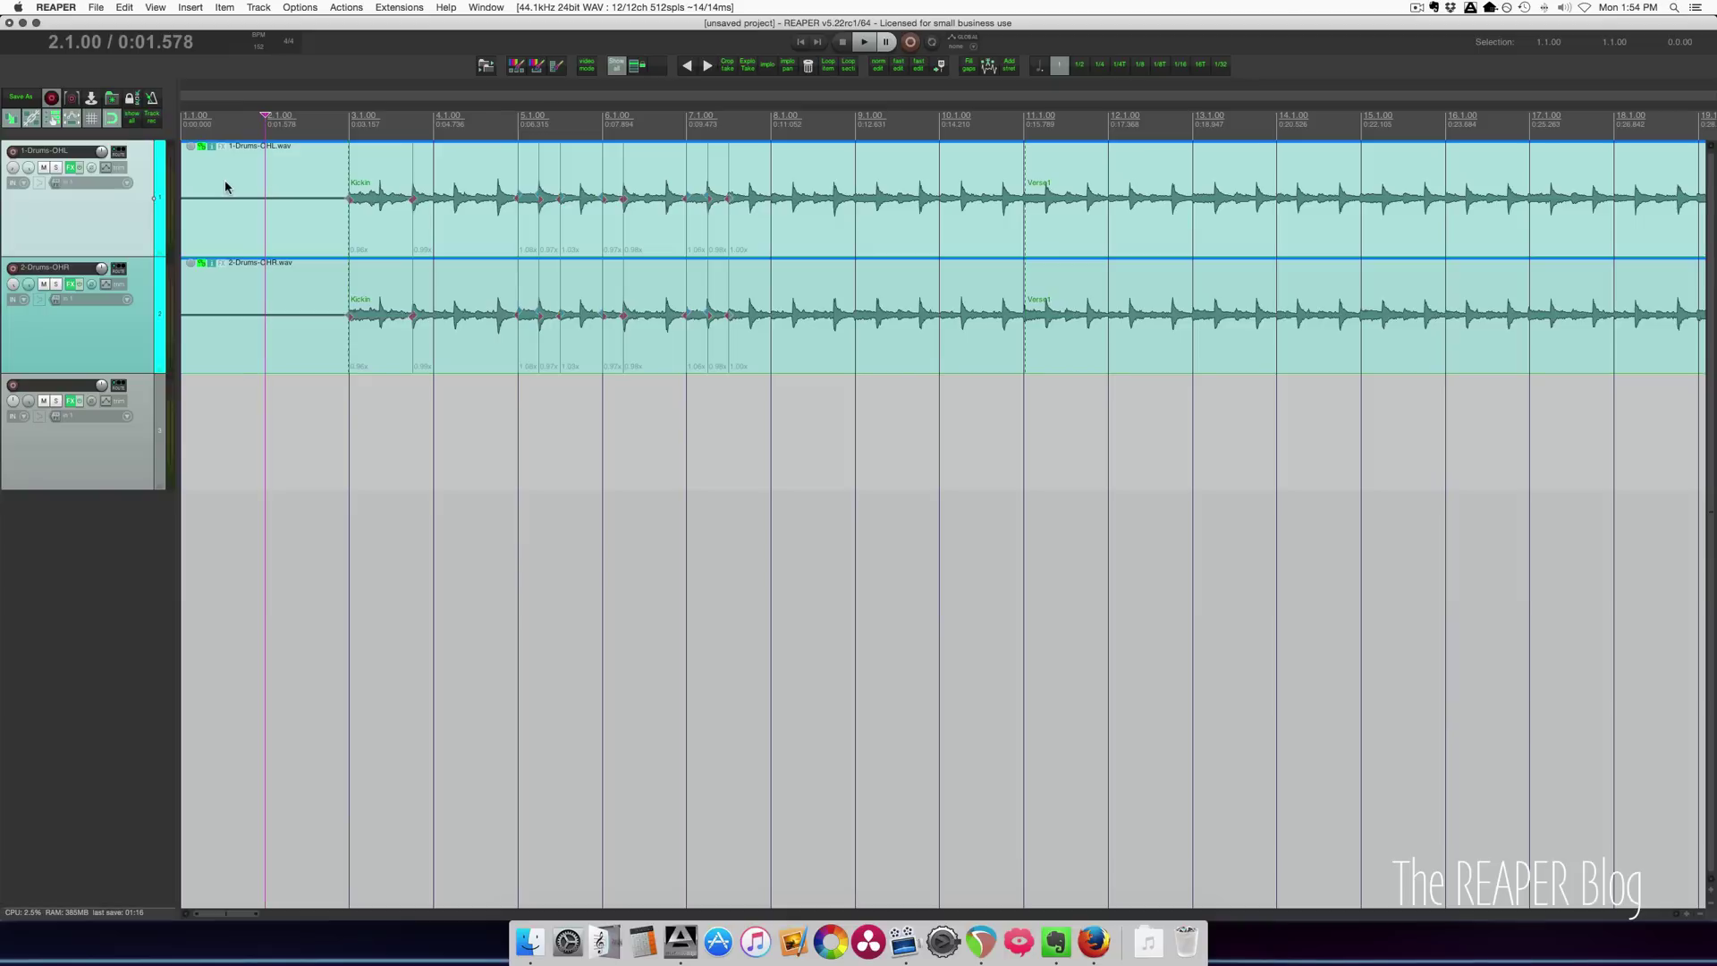
Step: Run custom trim left with A, finally trimming the items left of bar 7 to the project start
click(52, 118)
key(a)
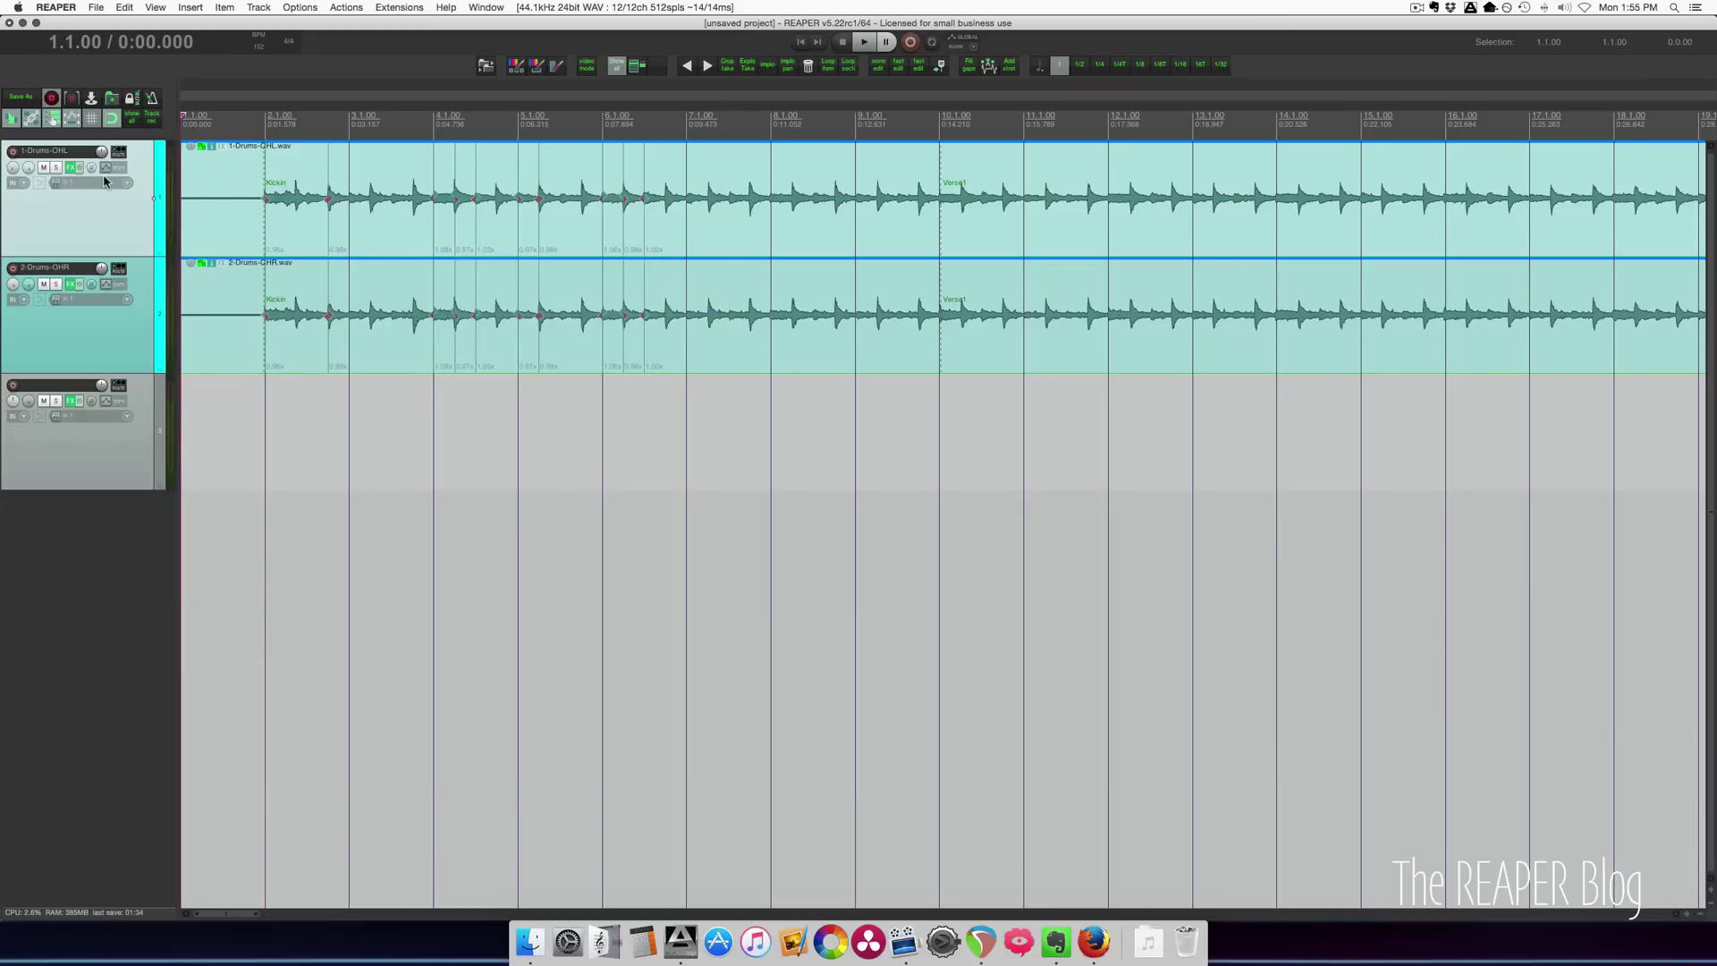
click(313, 173)
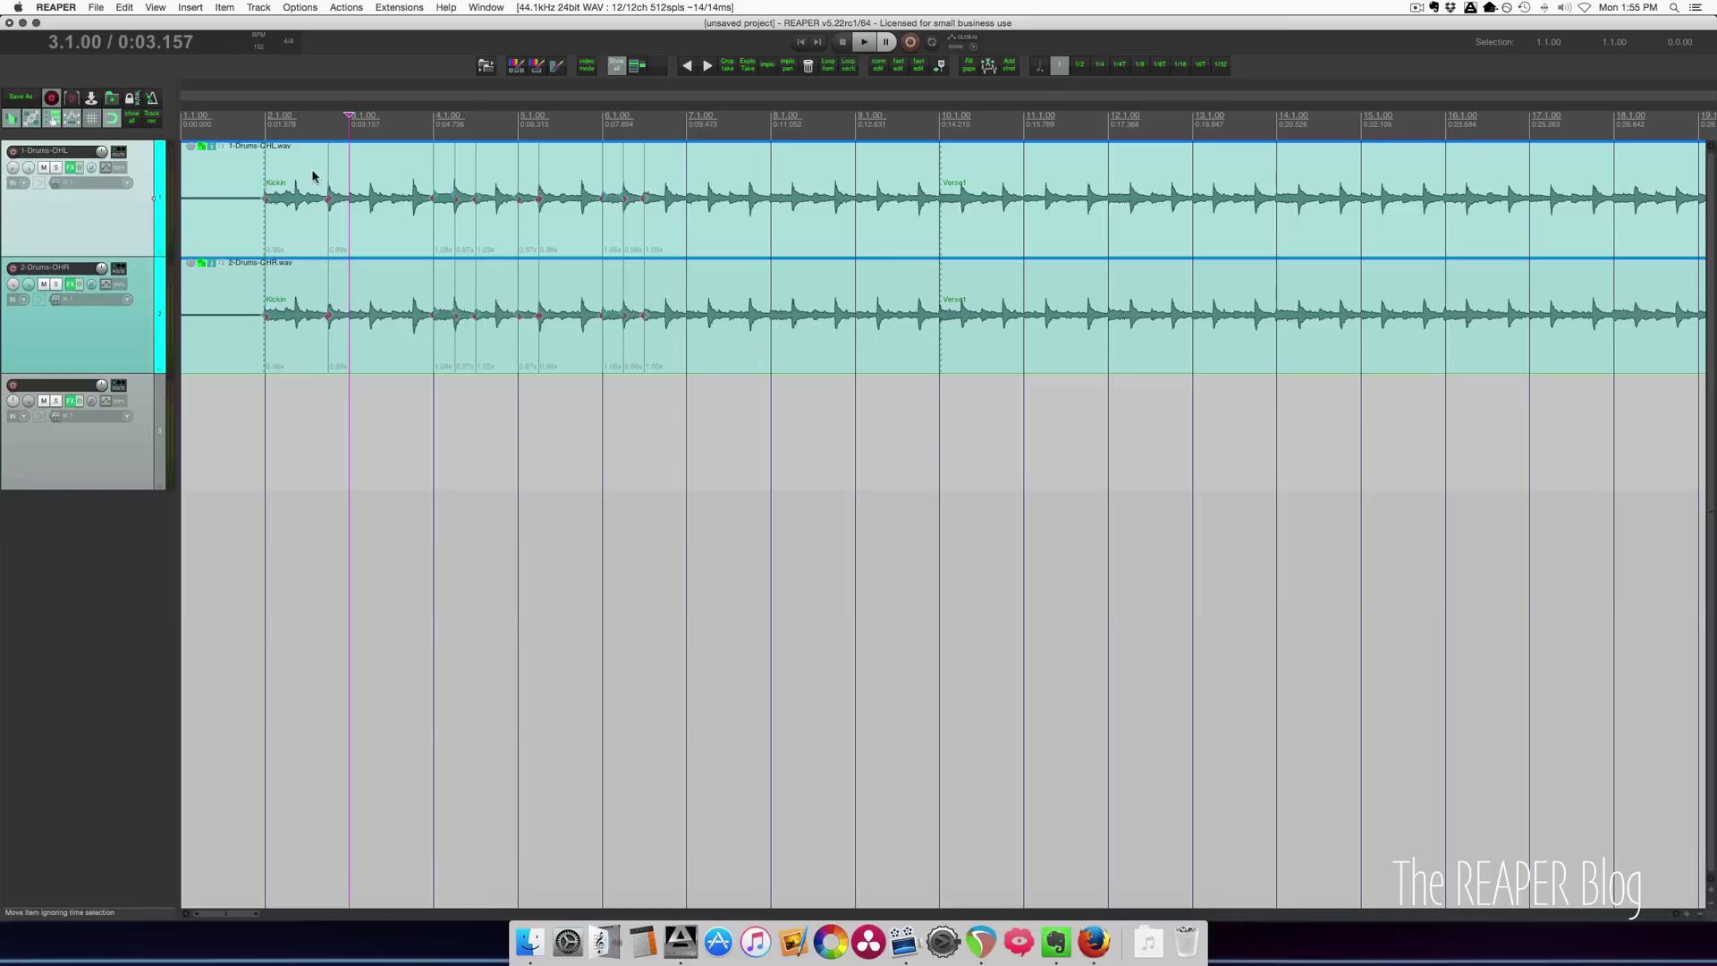
click(199, 175)
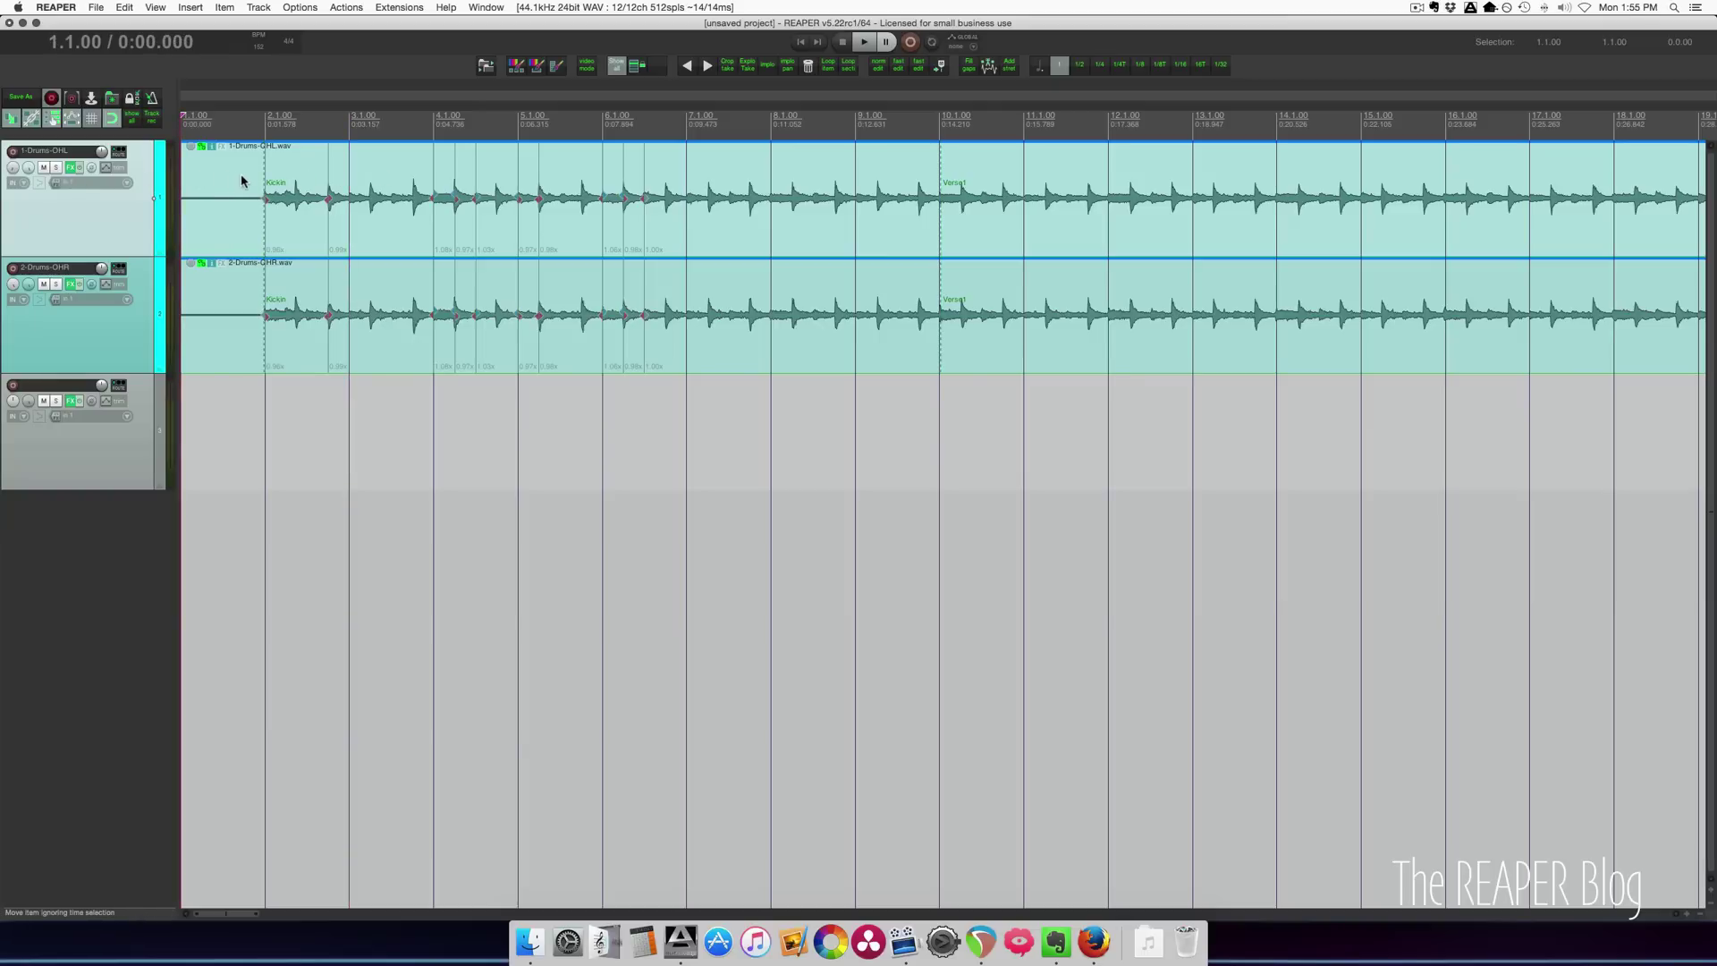
click(434, 174)
click(697, 176)
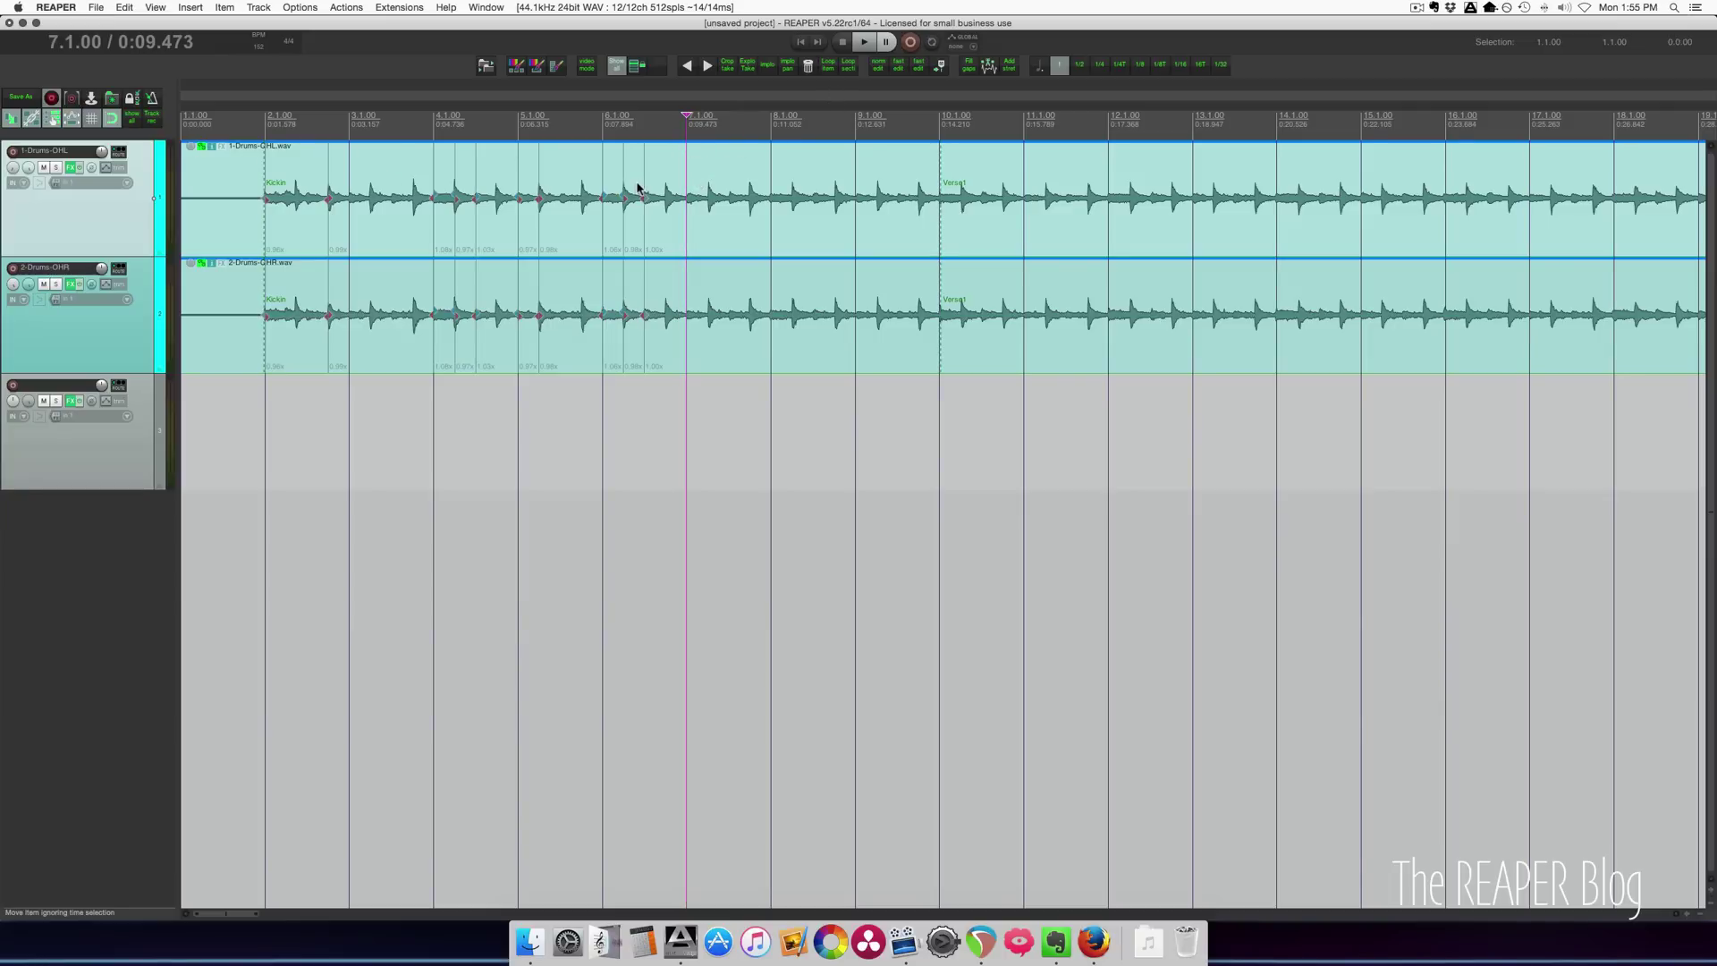
key(a)
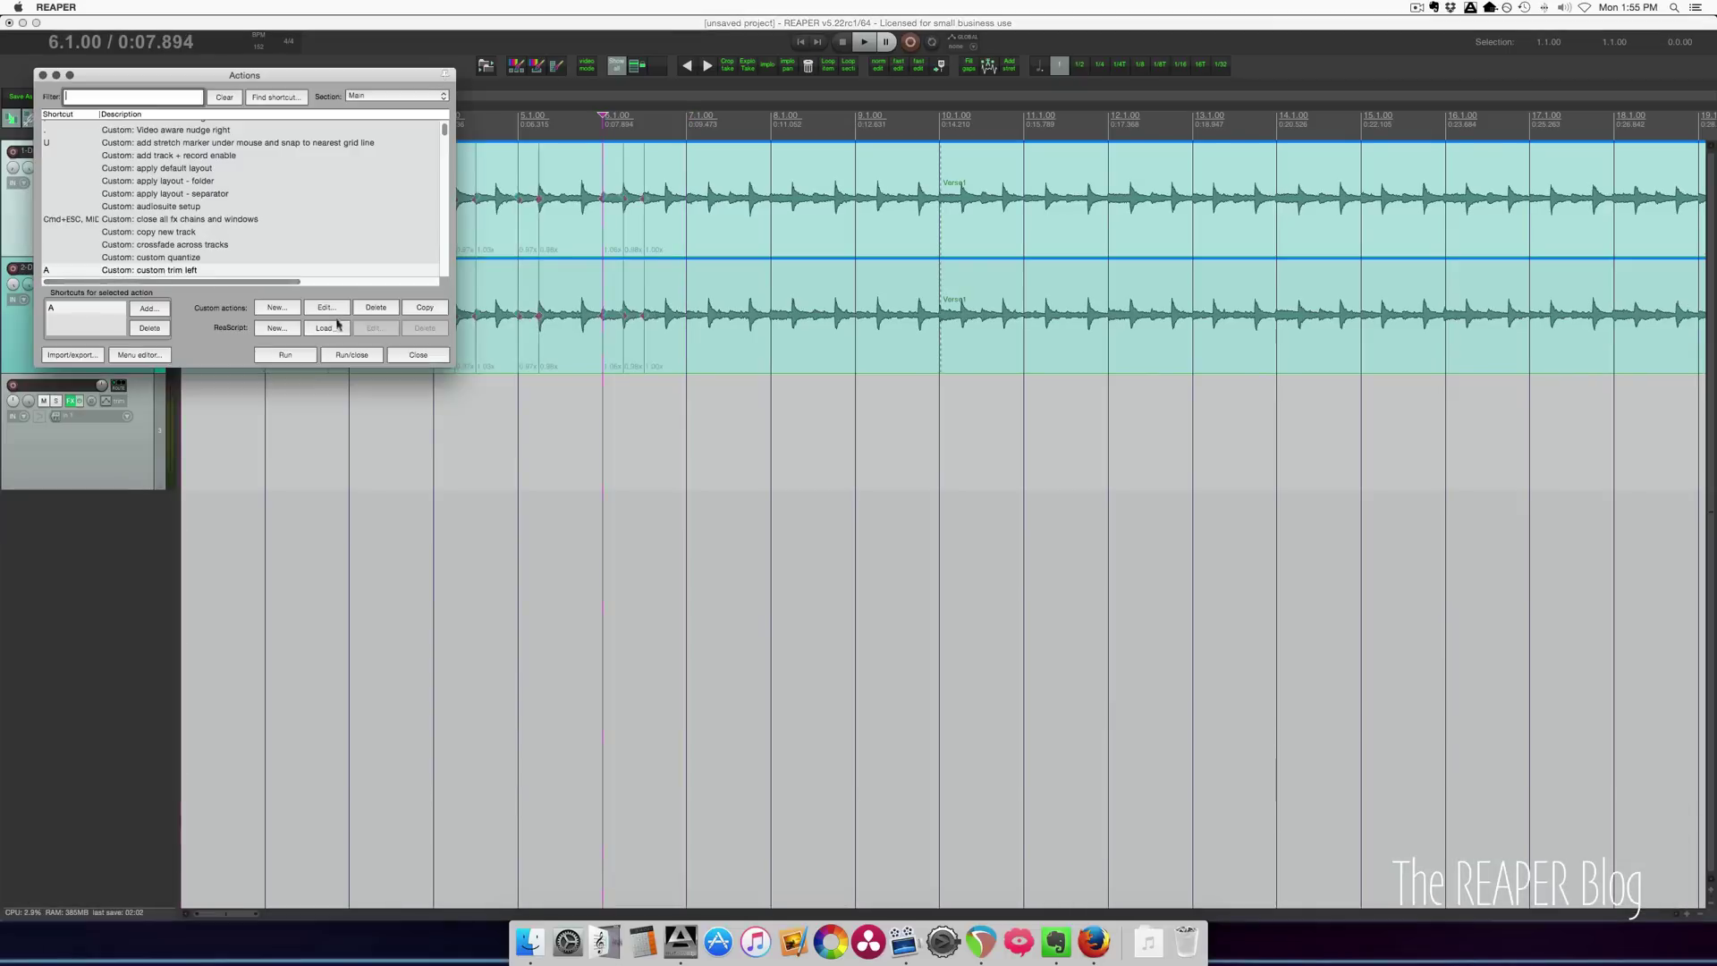
Step: Open custom trim left for editing and inspect its trim-left, move-cursor-to-item-start and go-to-cursor steps
click(326, 308)
click(975, 200)
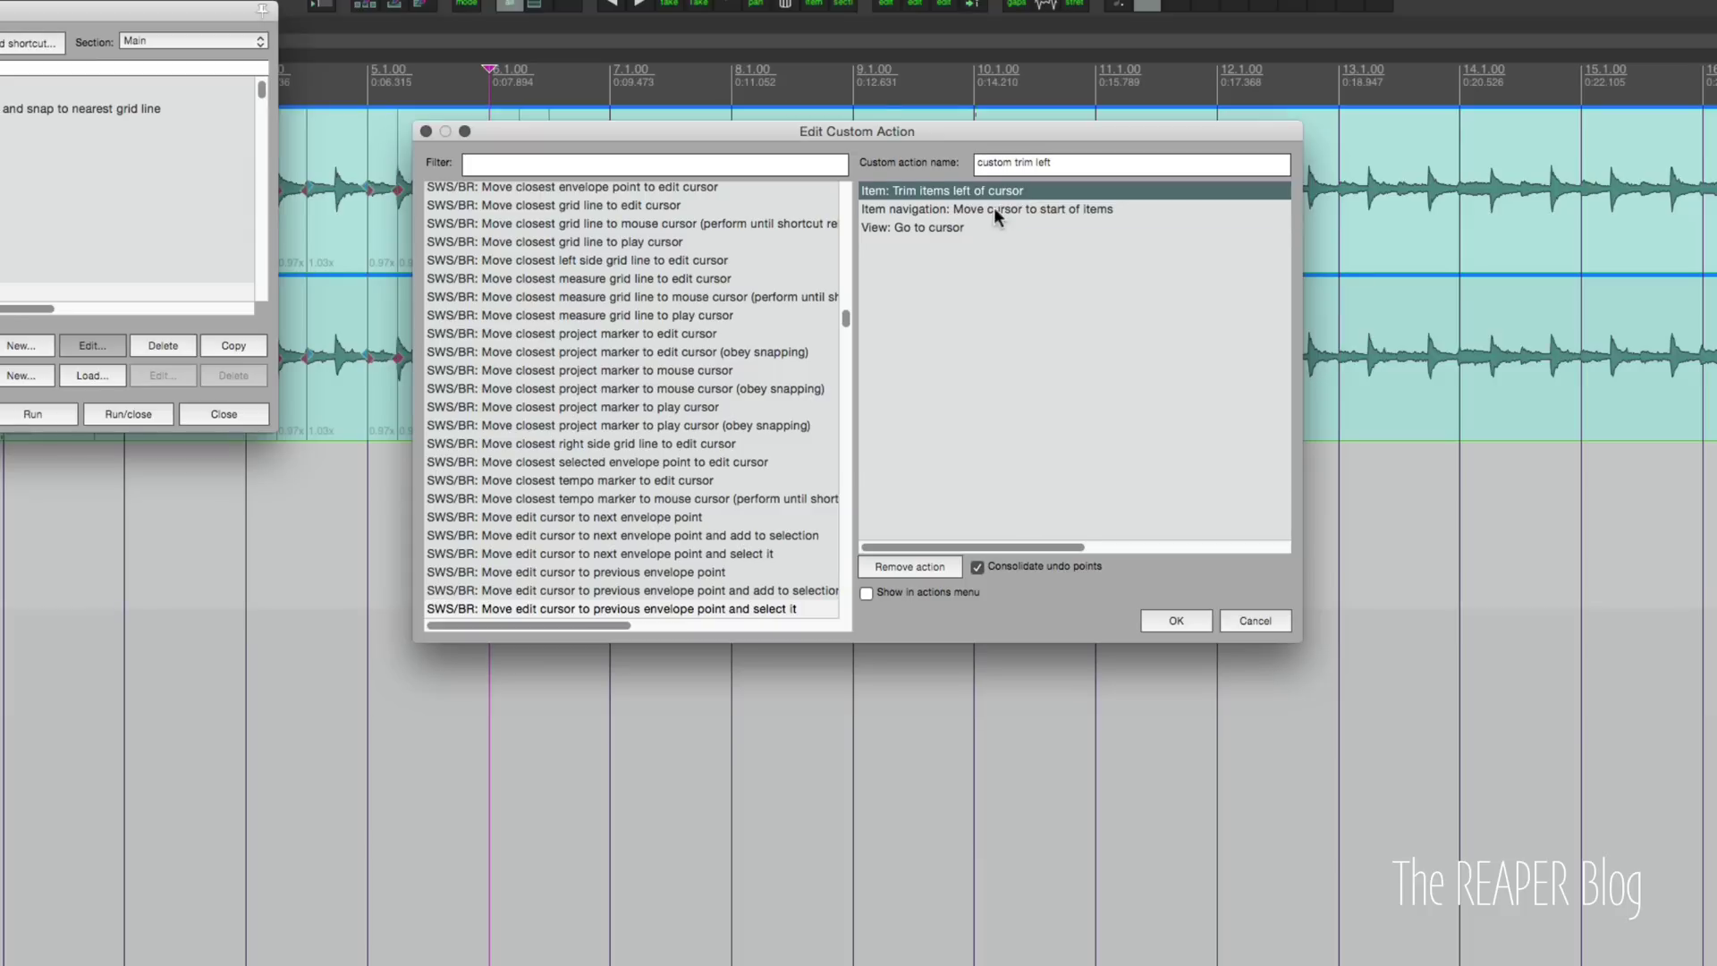
click(994, 208)
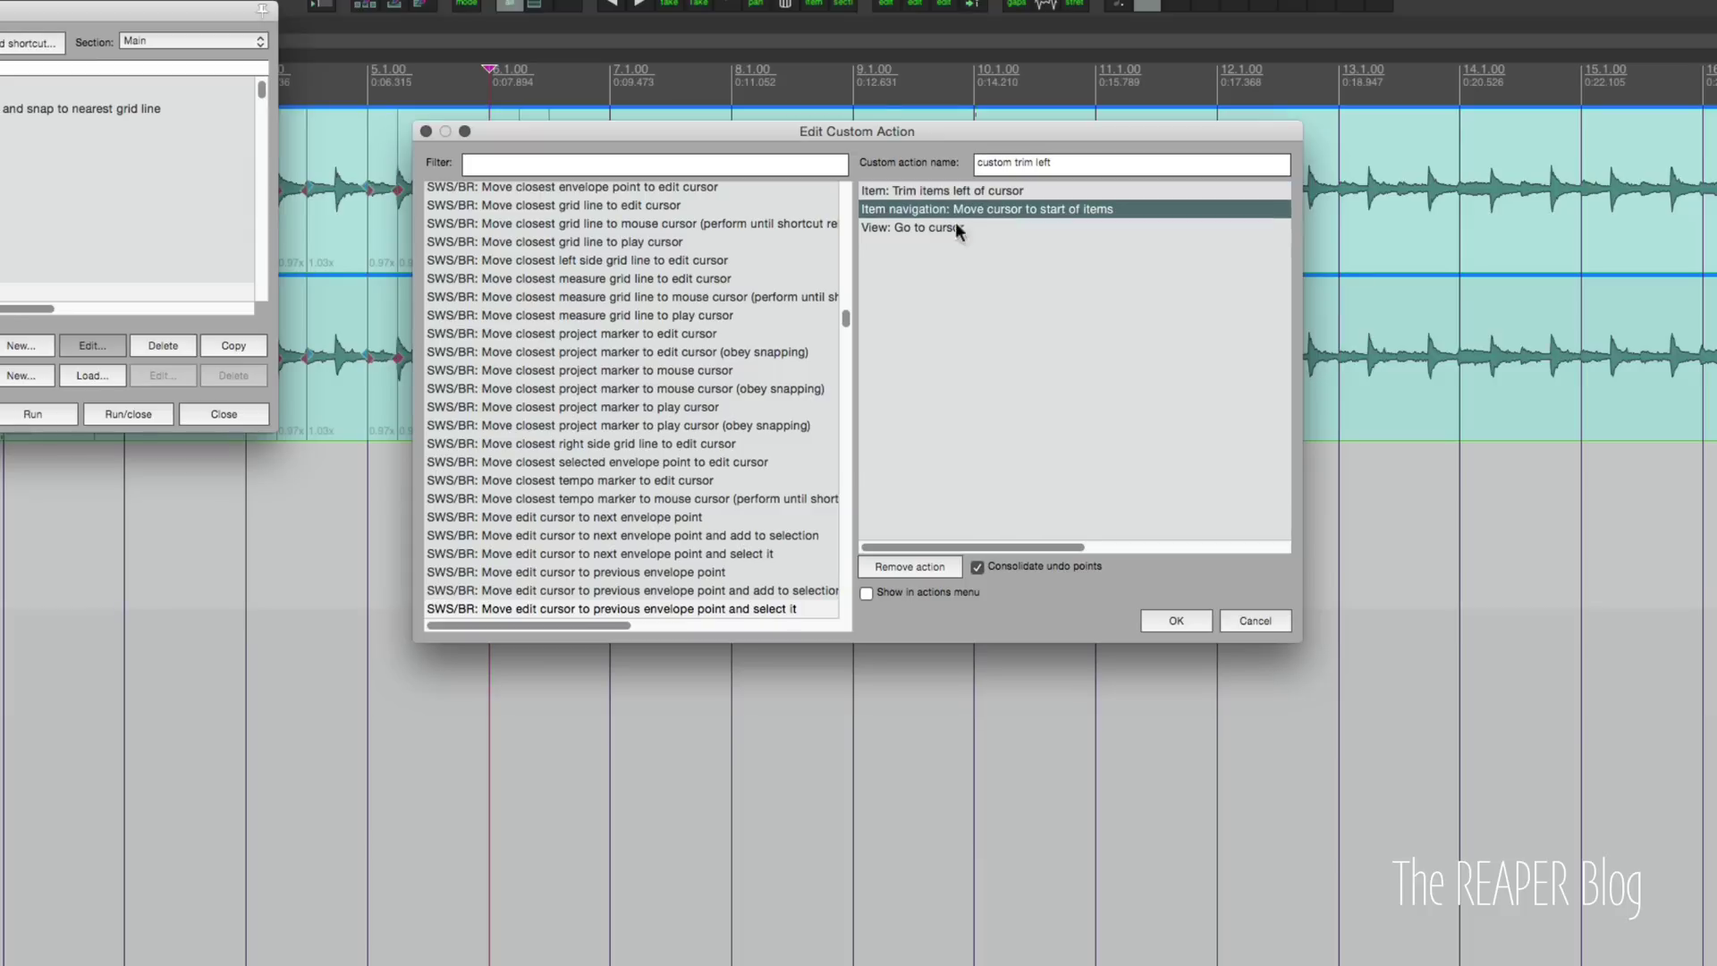
click(896, 228)
scroll(959, 301, right, 1)
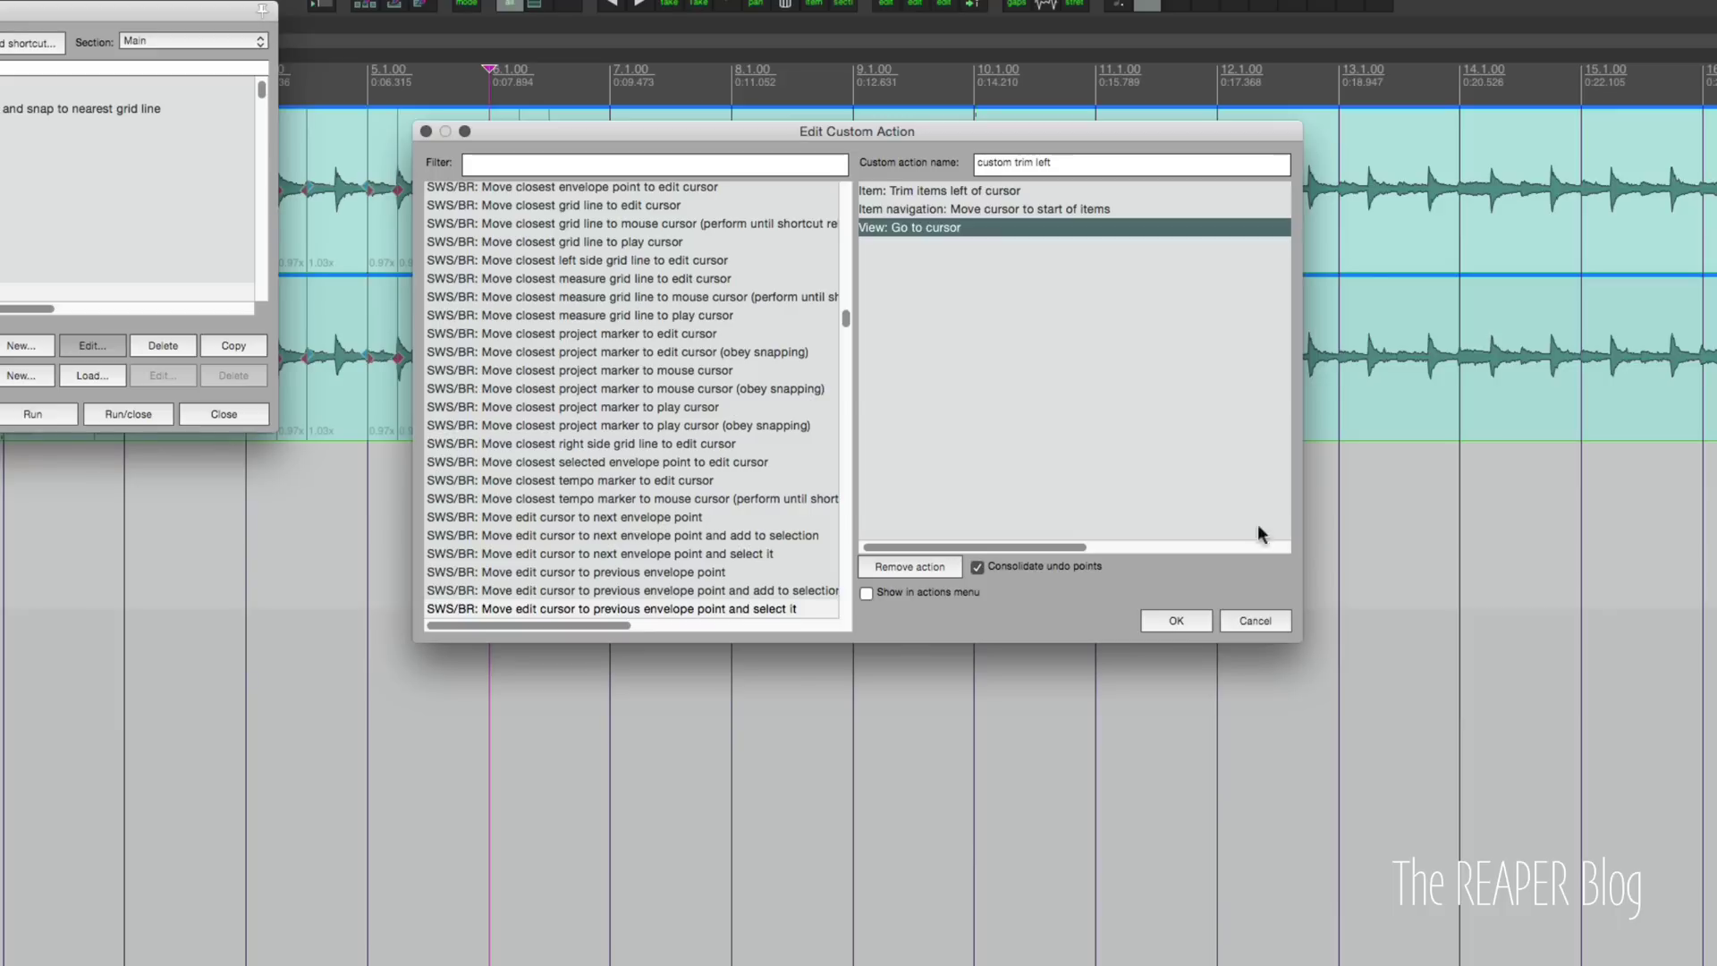
click(961, 191)
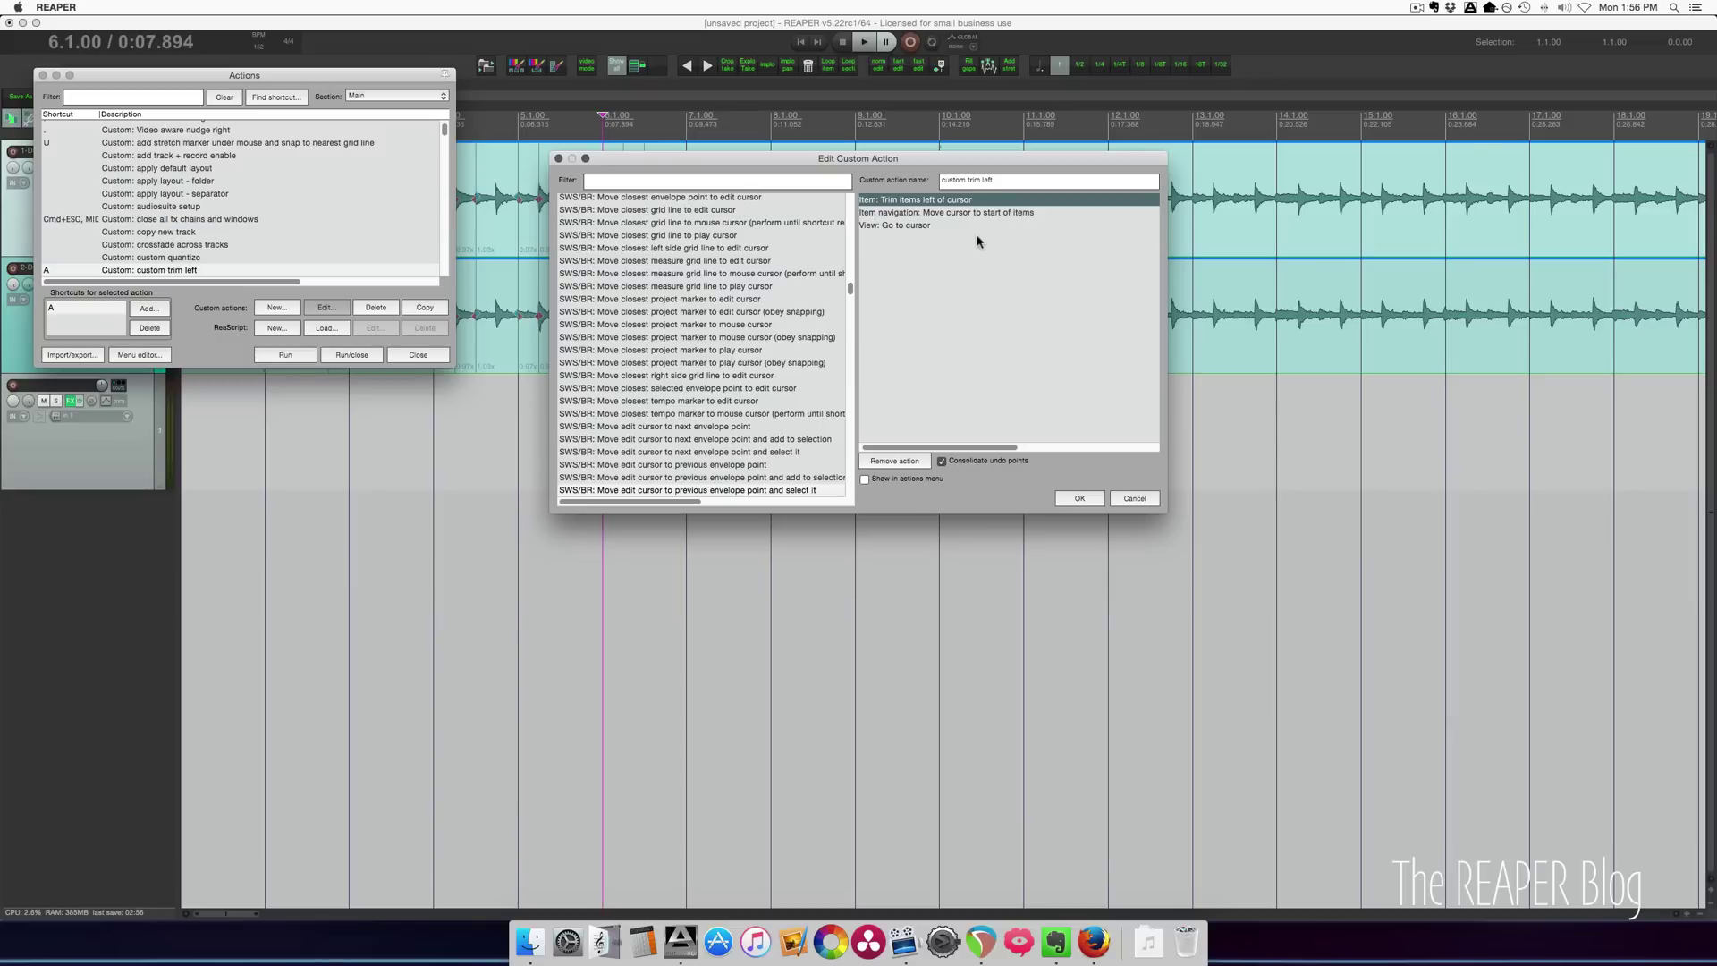
Step: Confirm the trim-left editor, then inspect custom trim right's trim-right-of-cursor and move-to-item-end steps without changes
scroll(990, 323, right, 1)
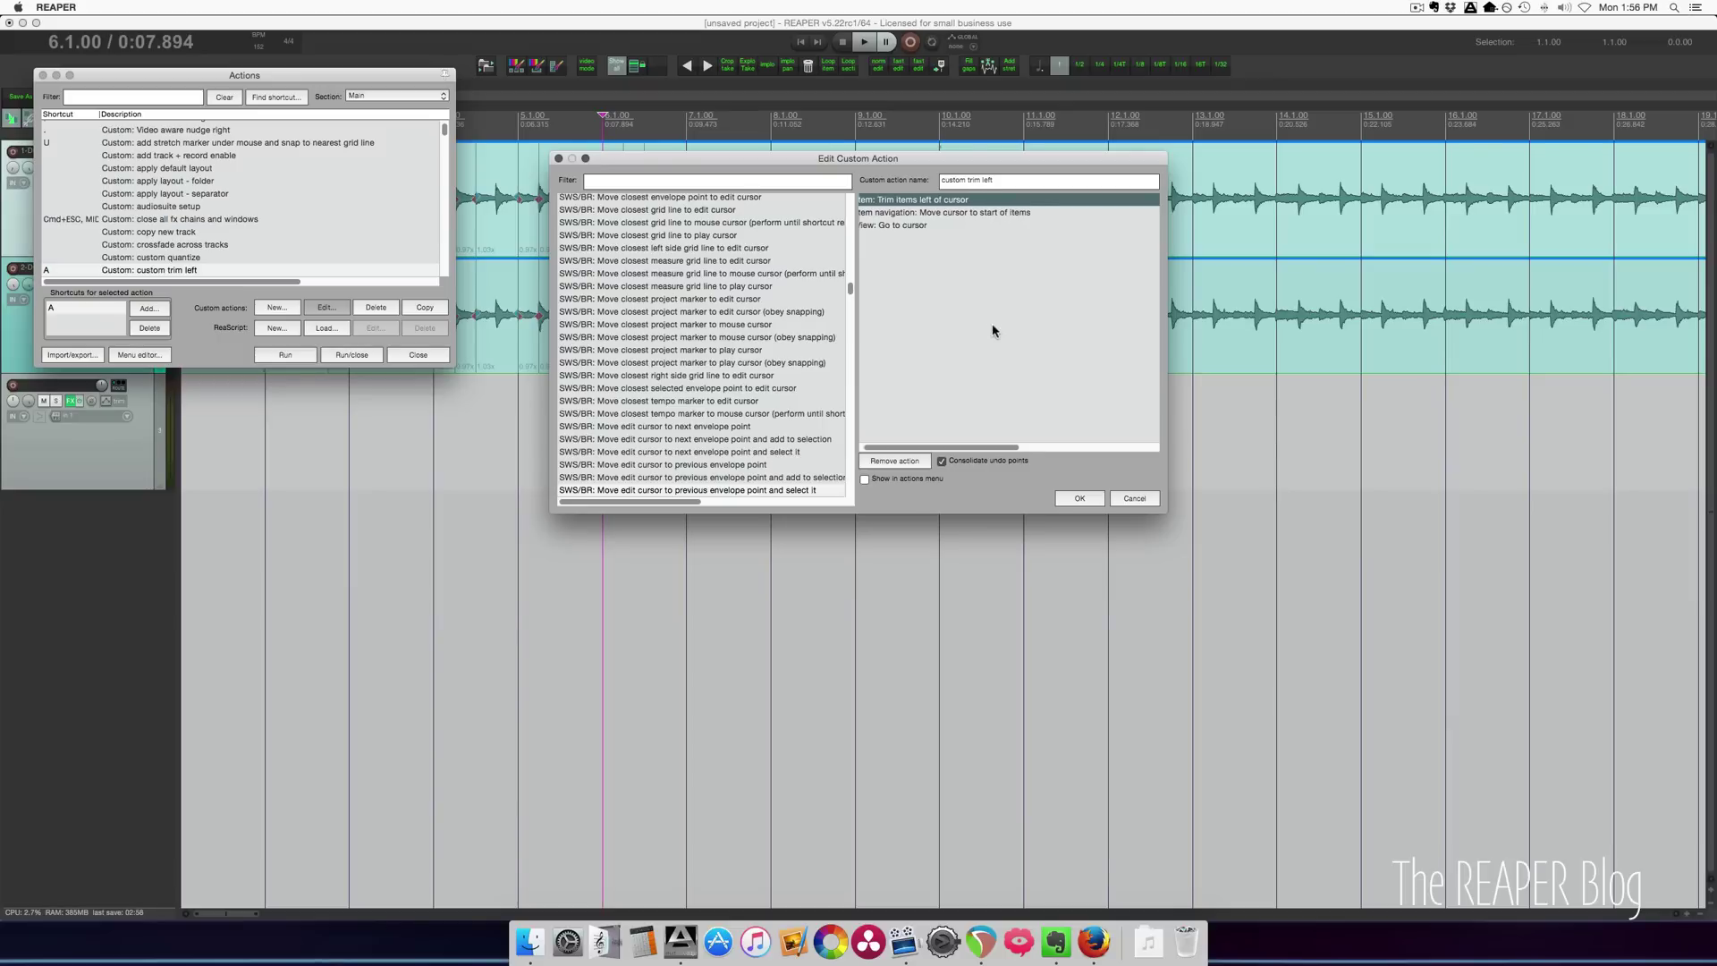
click(1080, 498)
click(223, 242)
click(337, 311)
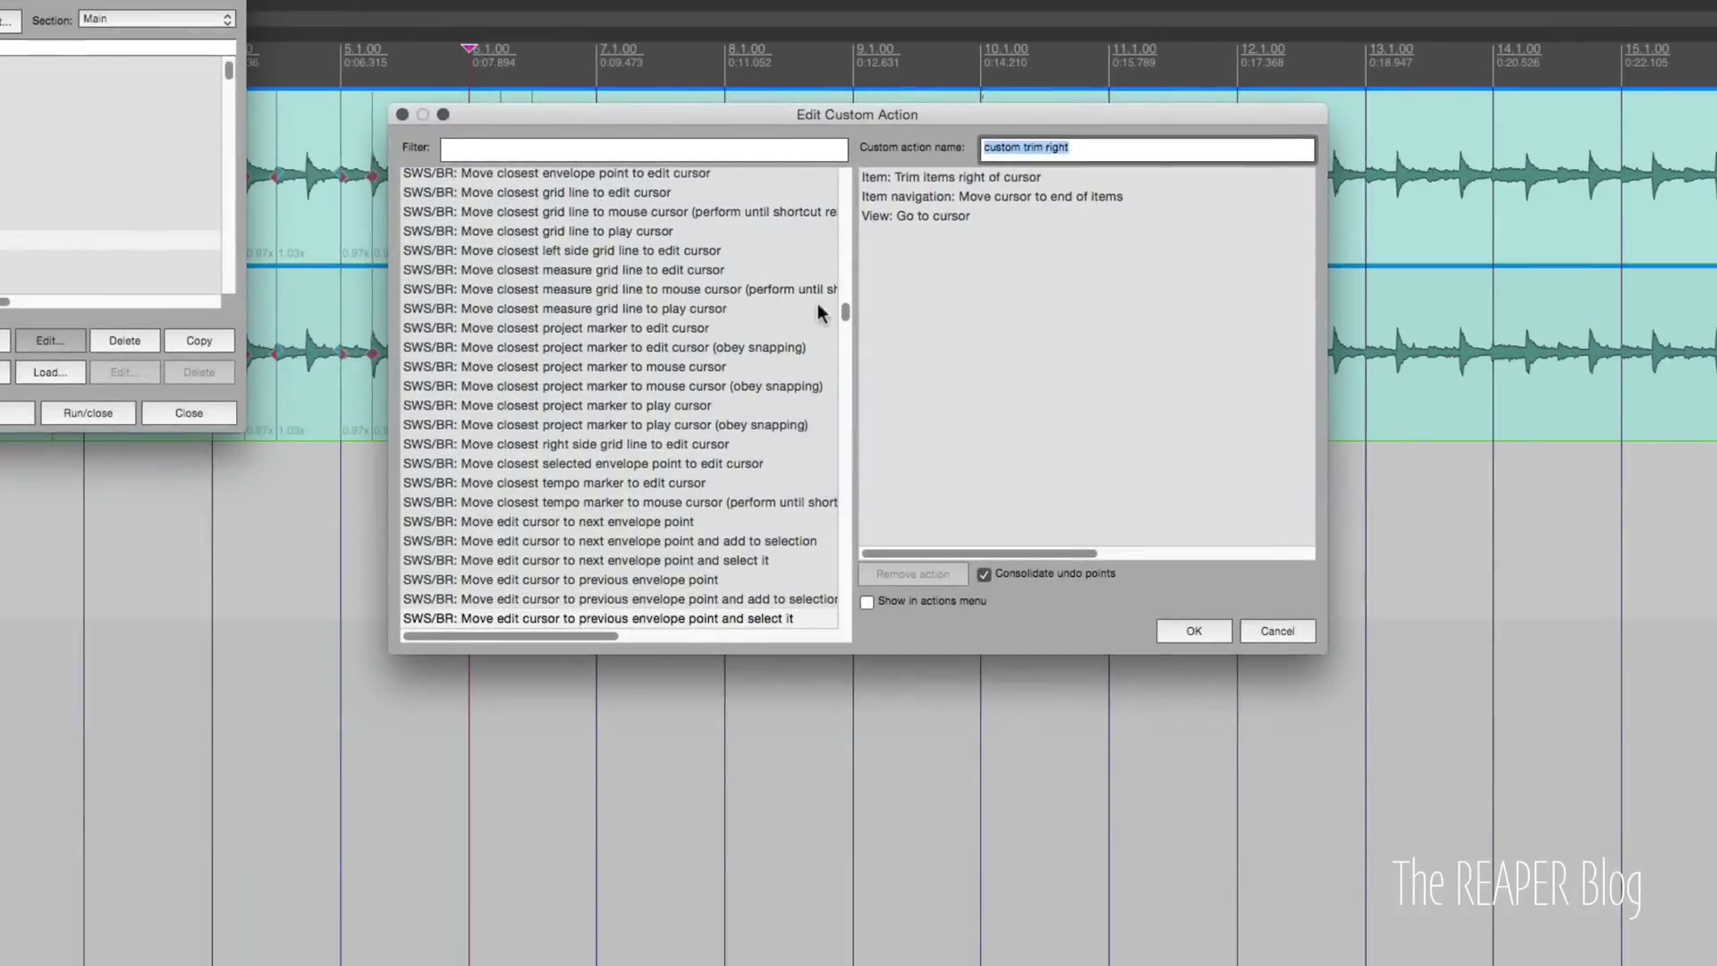
click(963, 176)
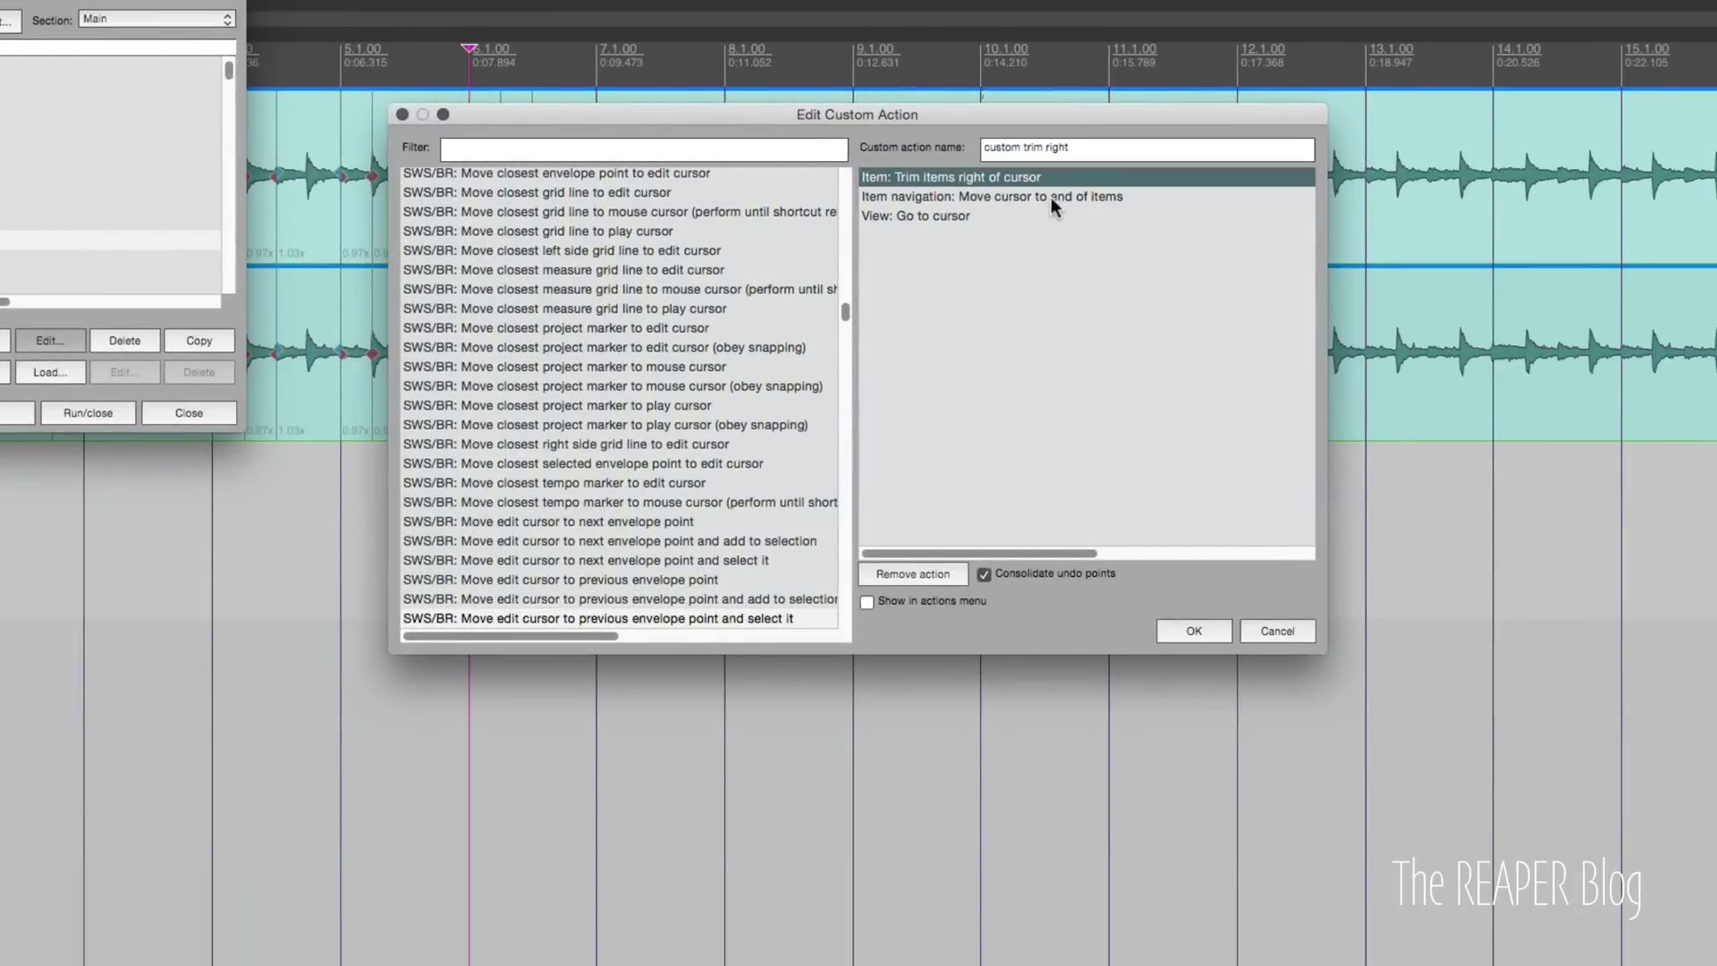
click(968, 197)
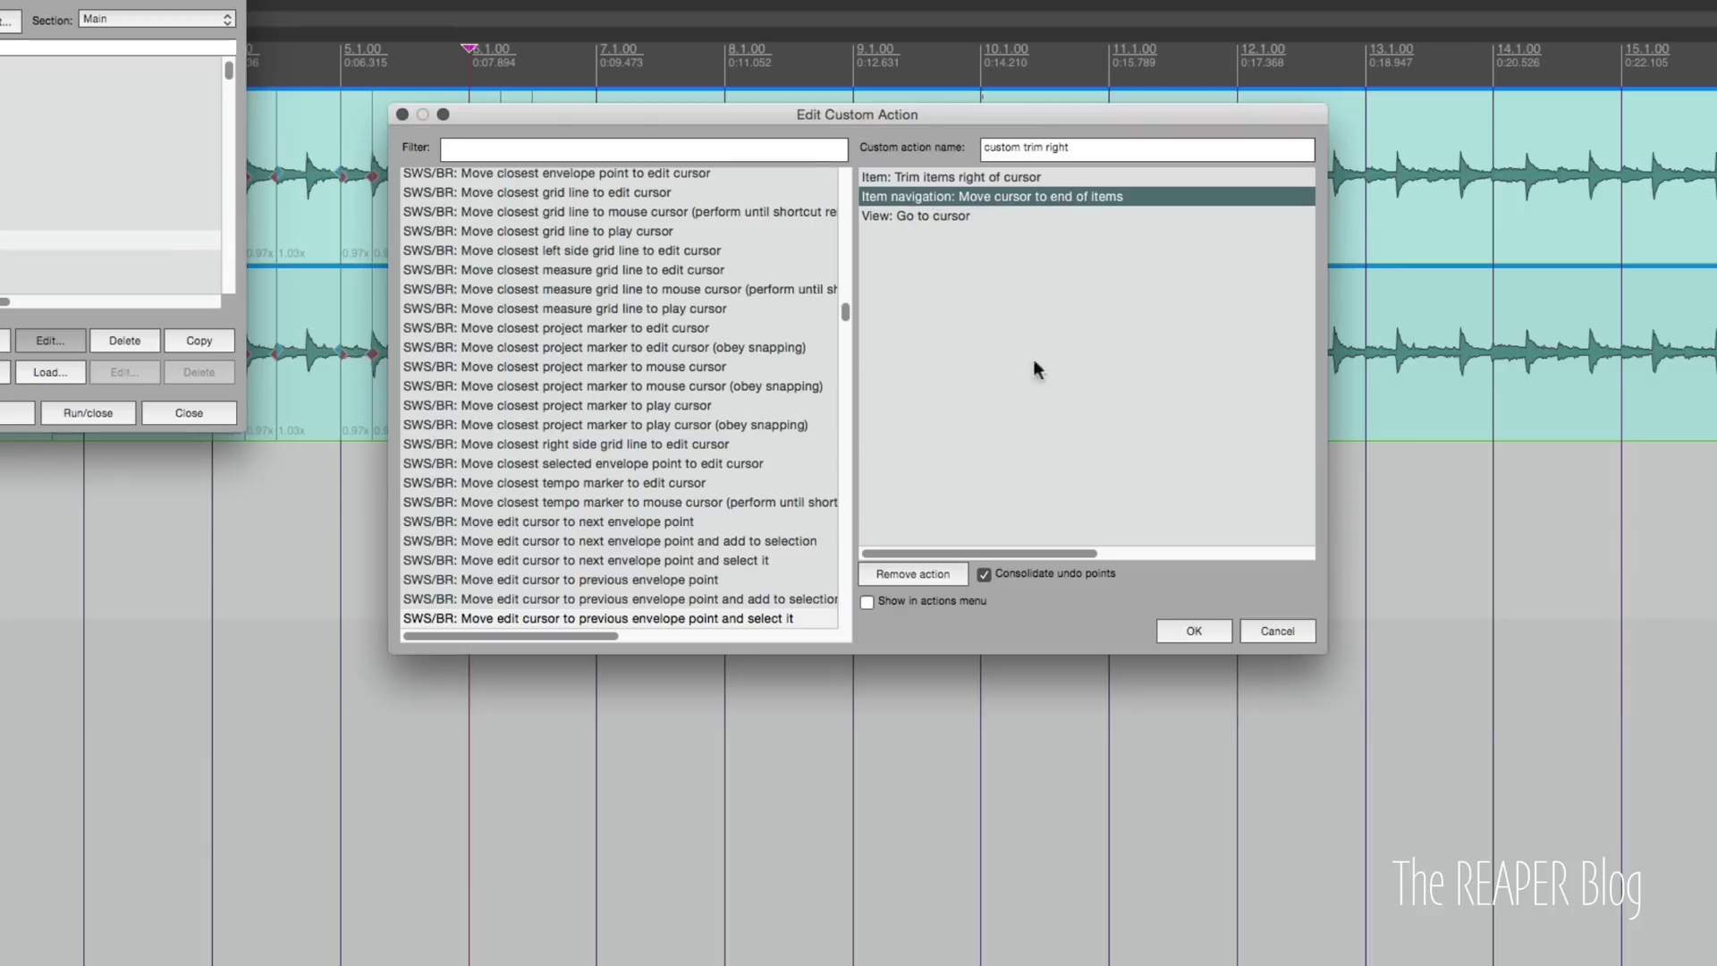
click(1256, 633)
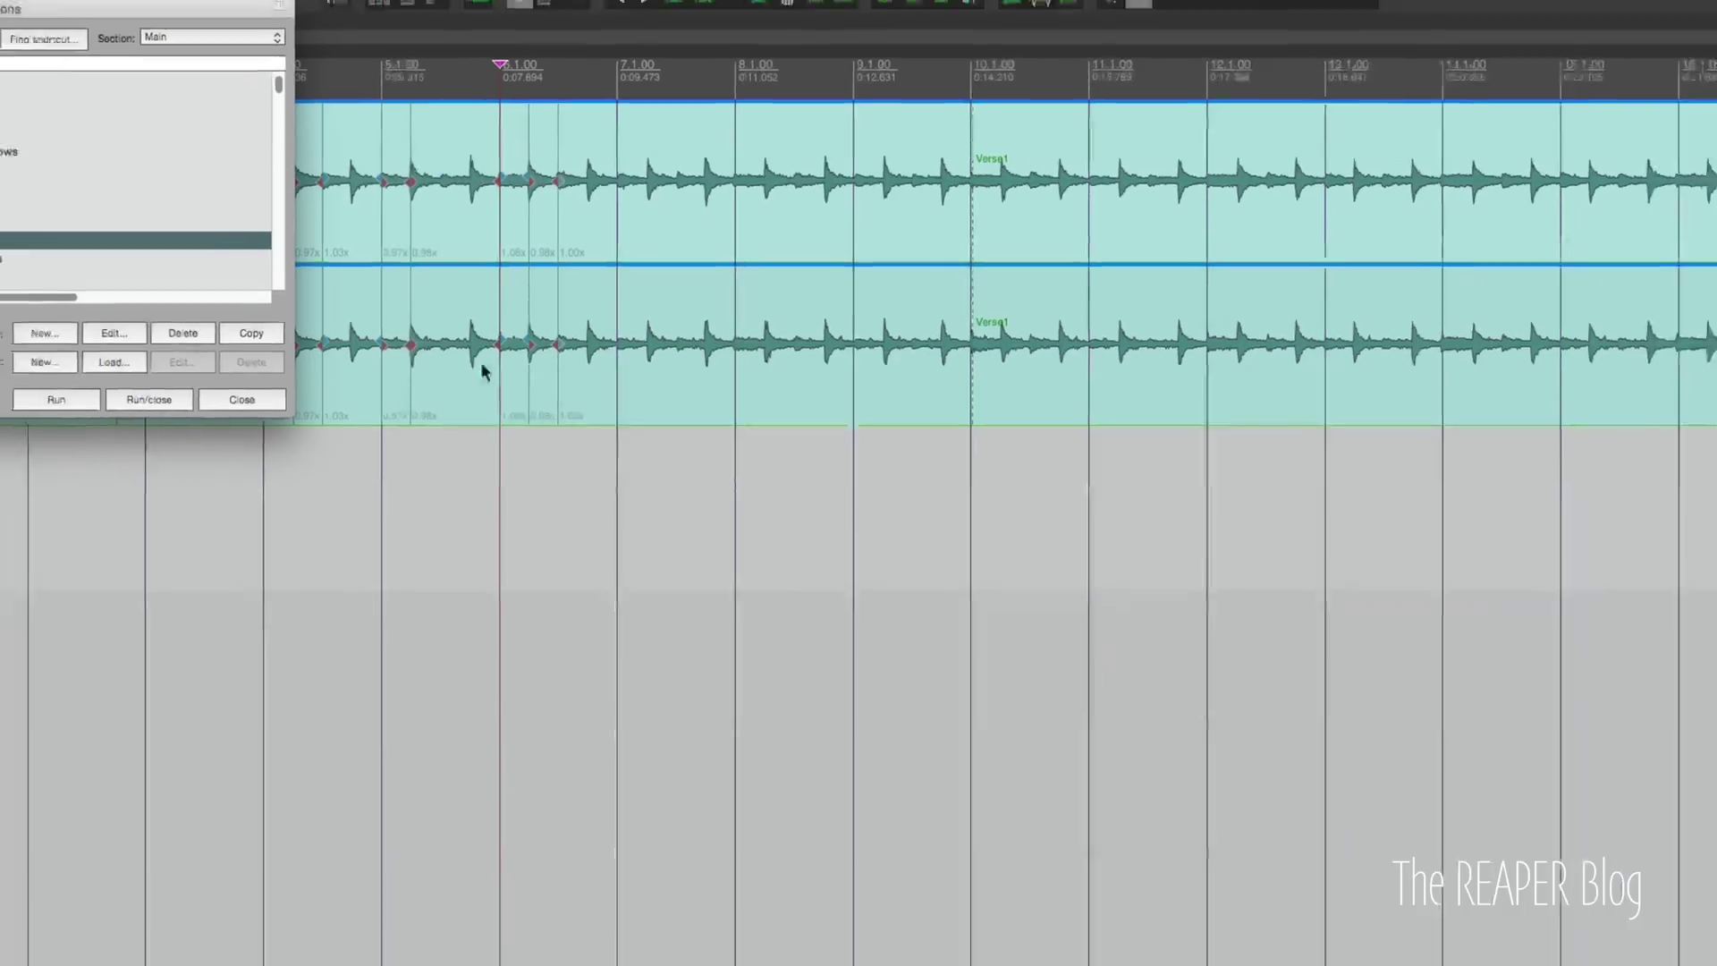
Step: Move the Actions list below the tracks and run 'Item: Trim items left of cursor'
scroll(212, 235, down, 3)
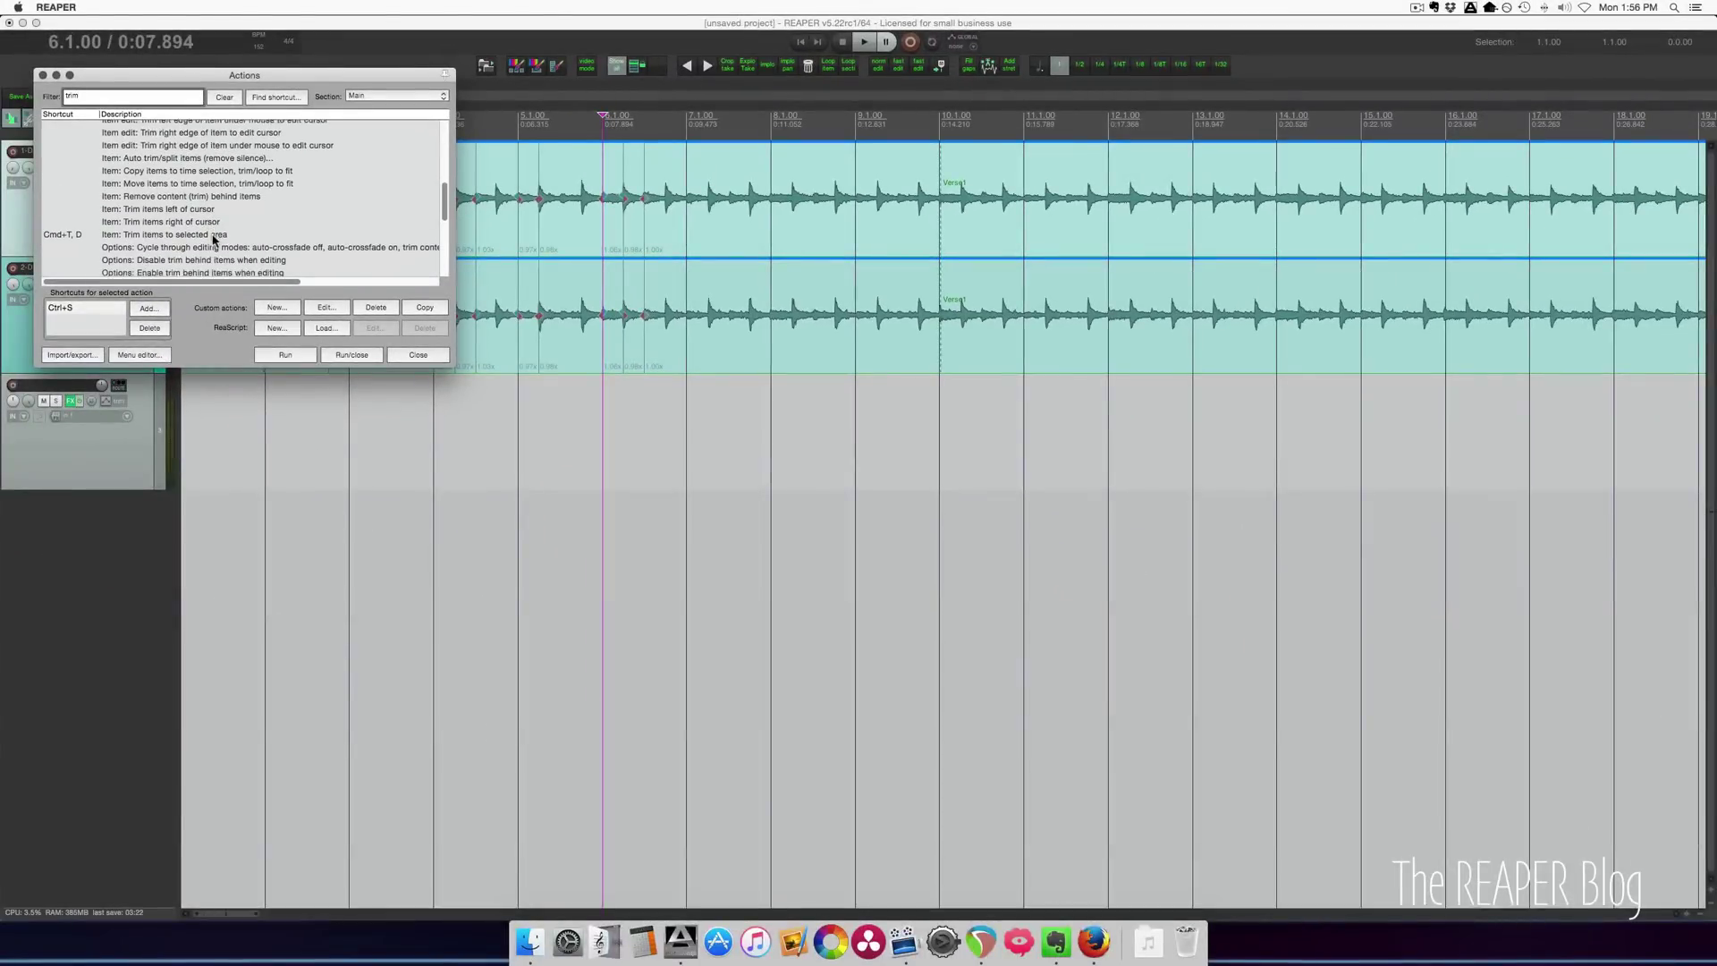
click(199, 192)
drag(228, 76, 562, 461)
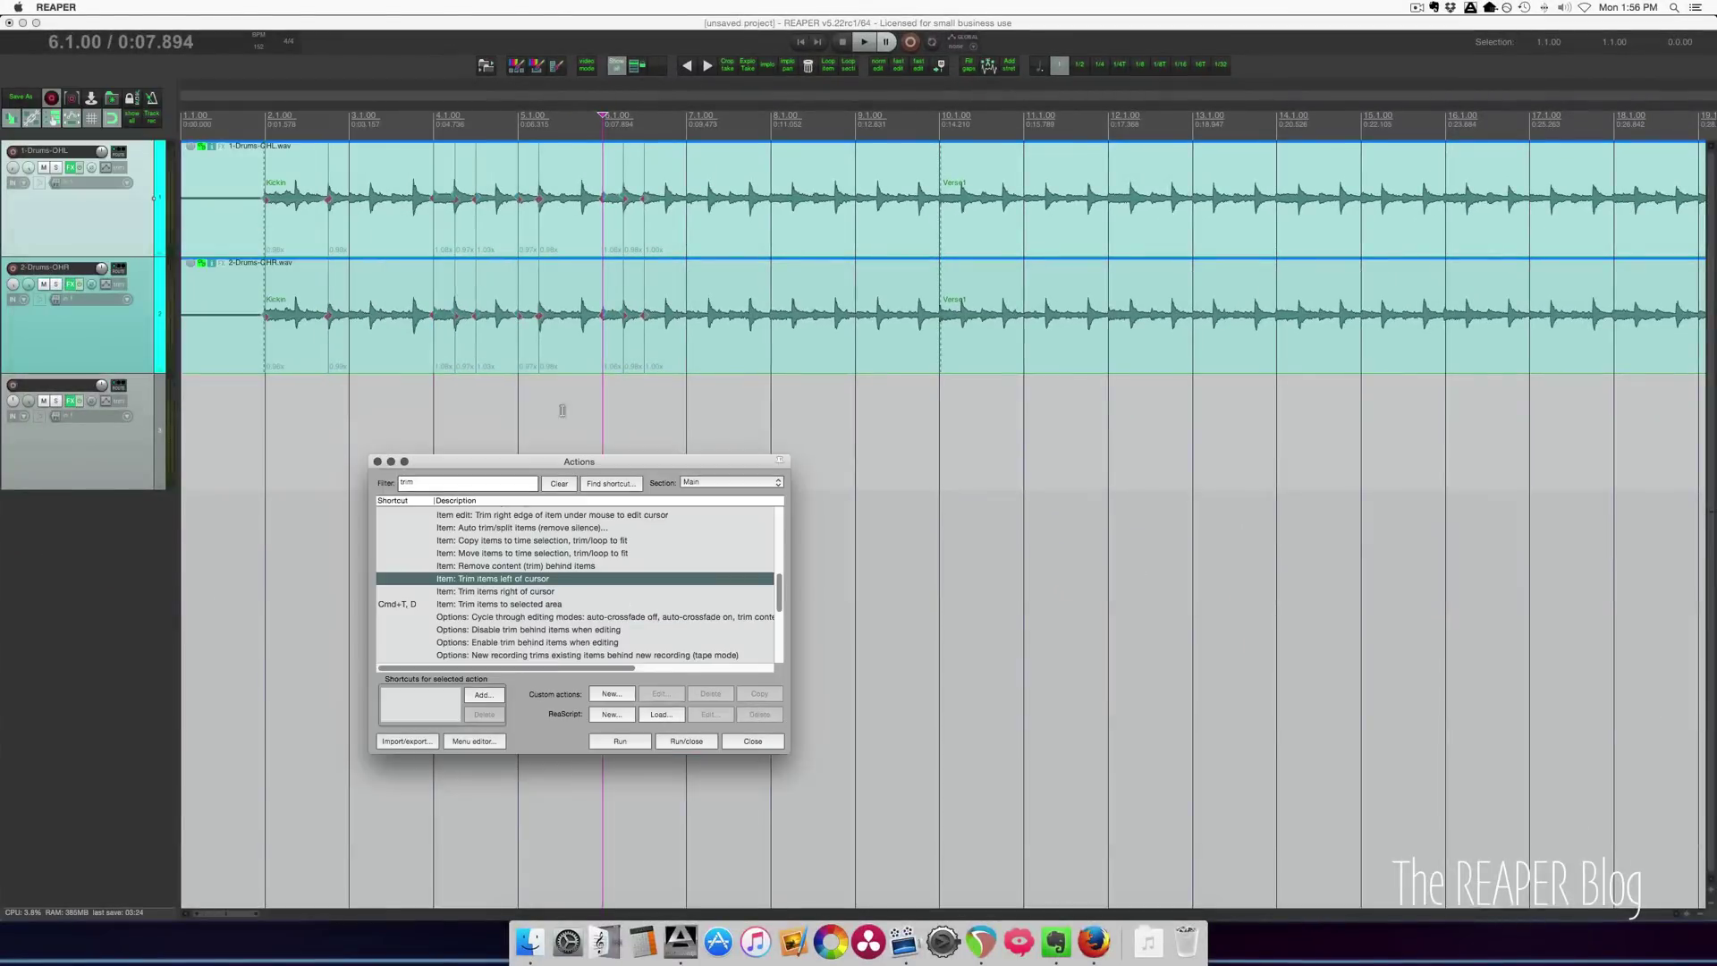
click(543, 334)
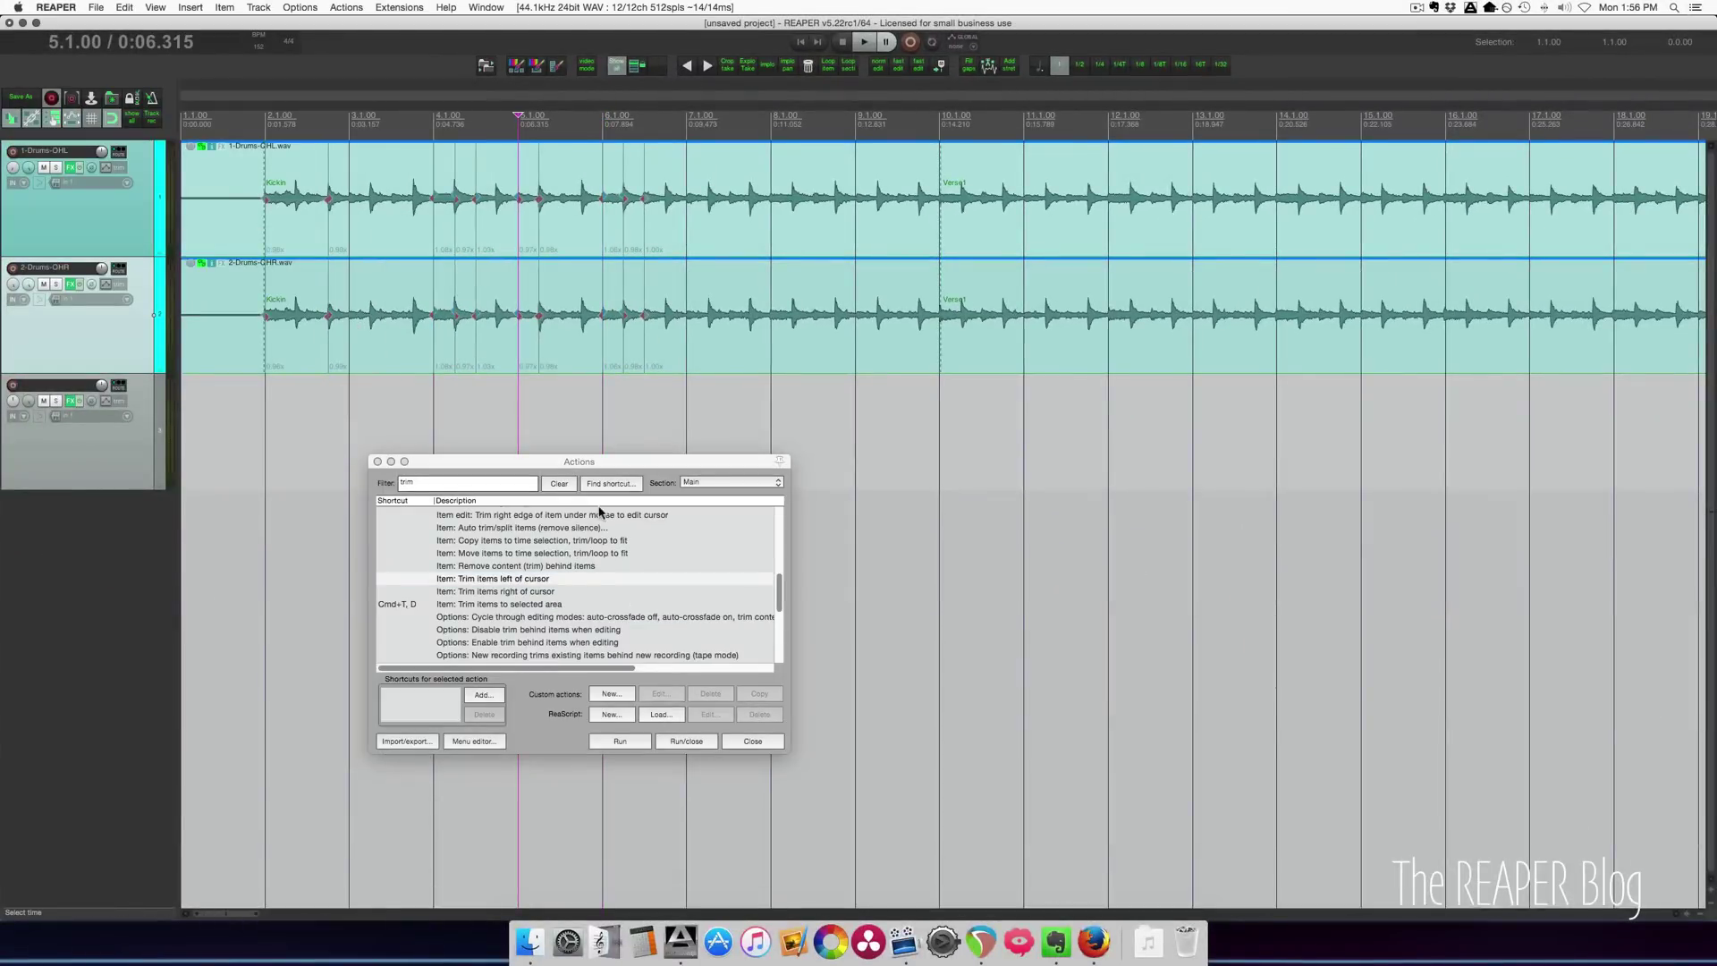
click(549, 579)
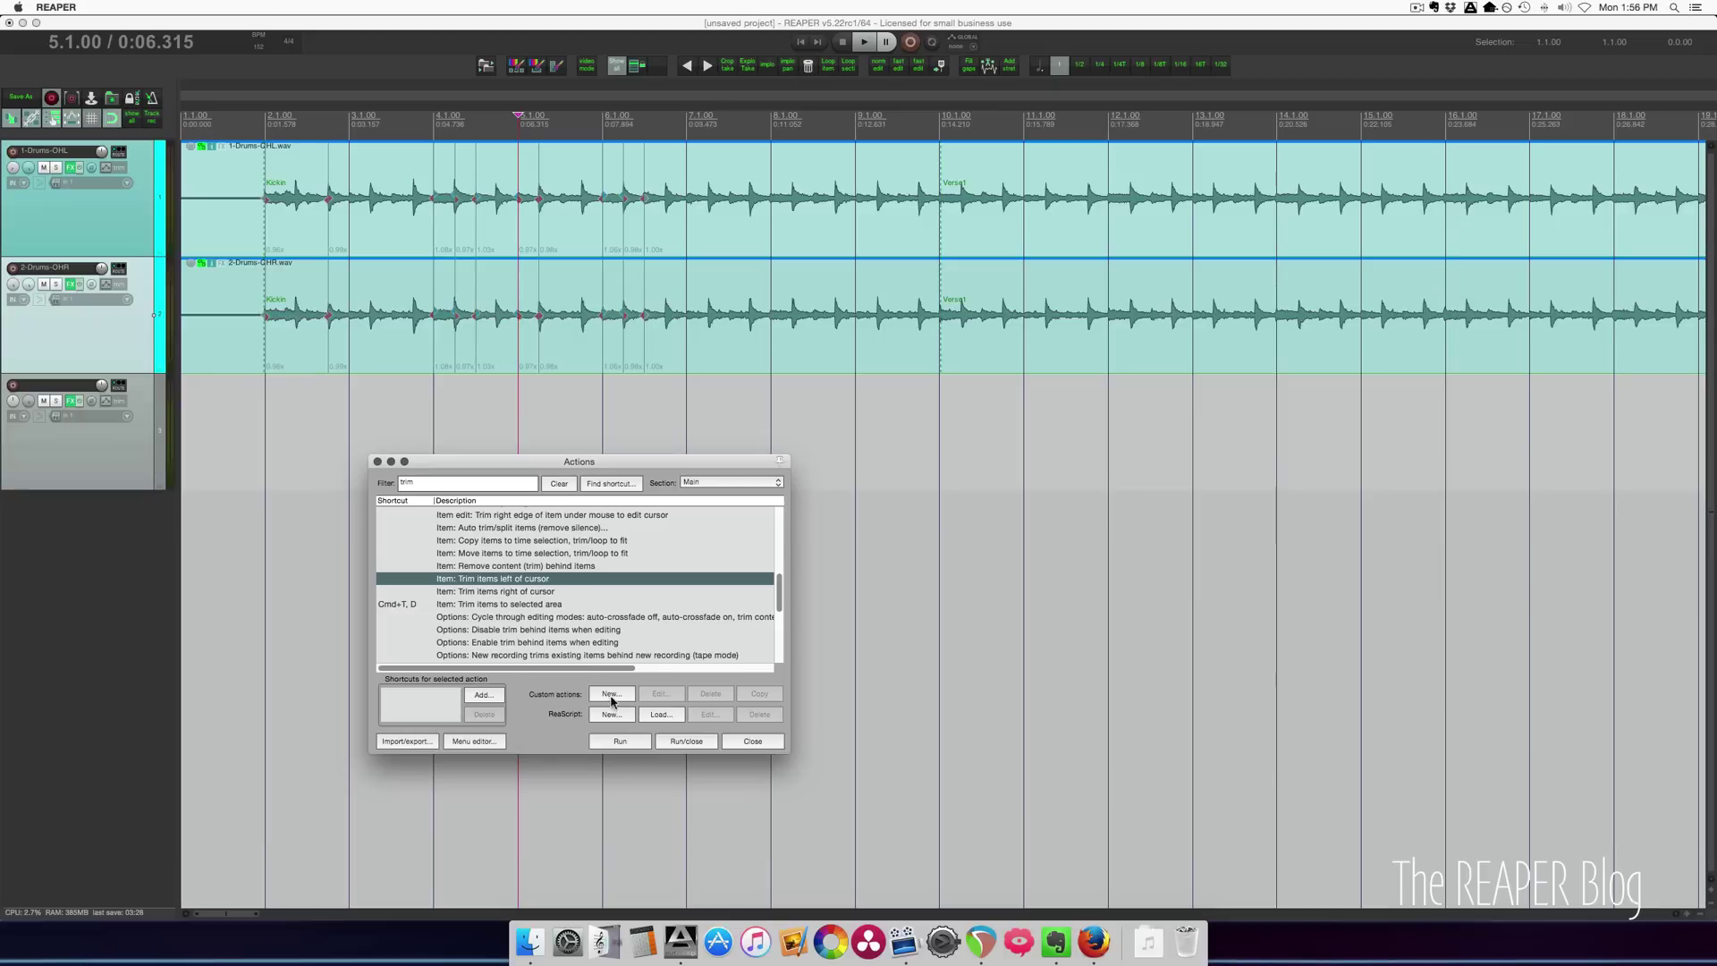
click(627, 740)
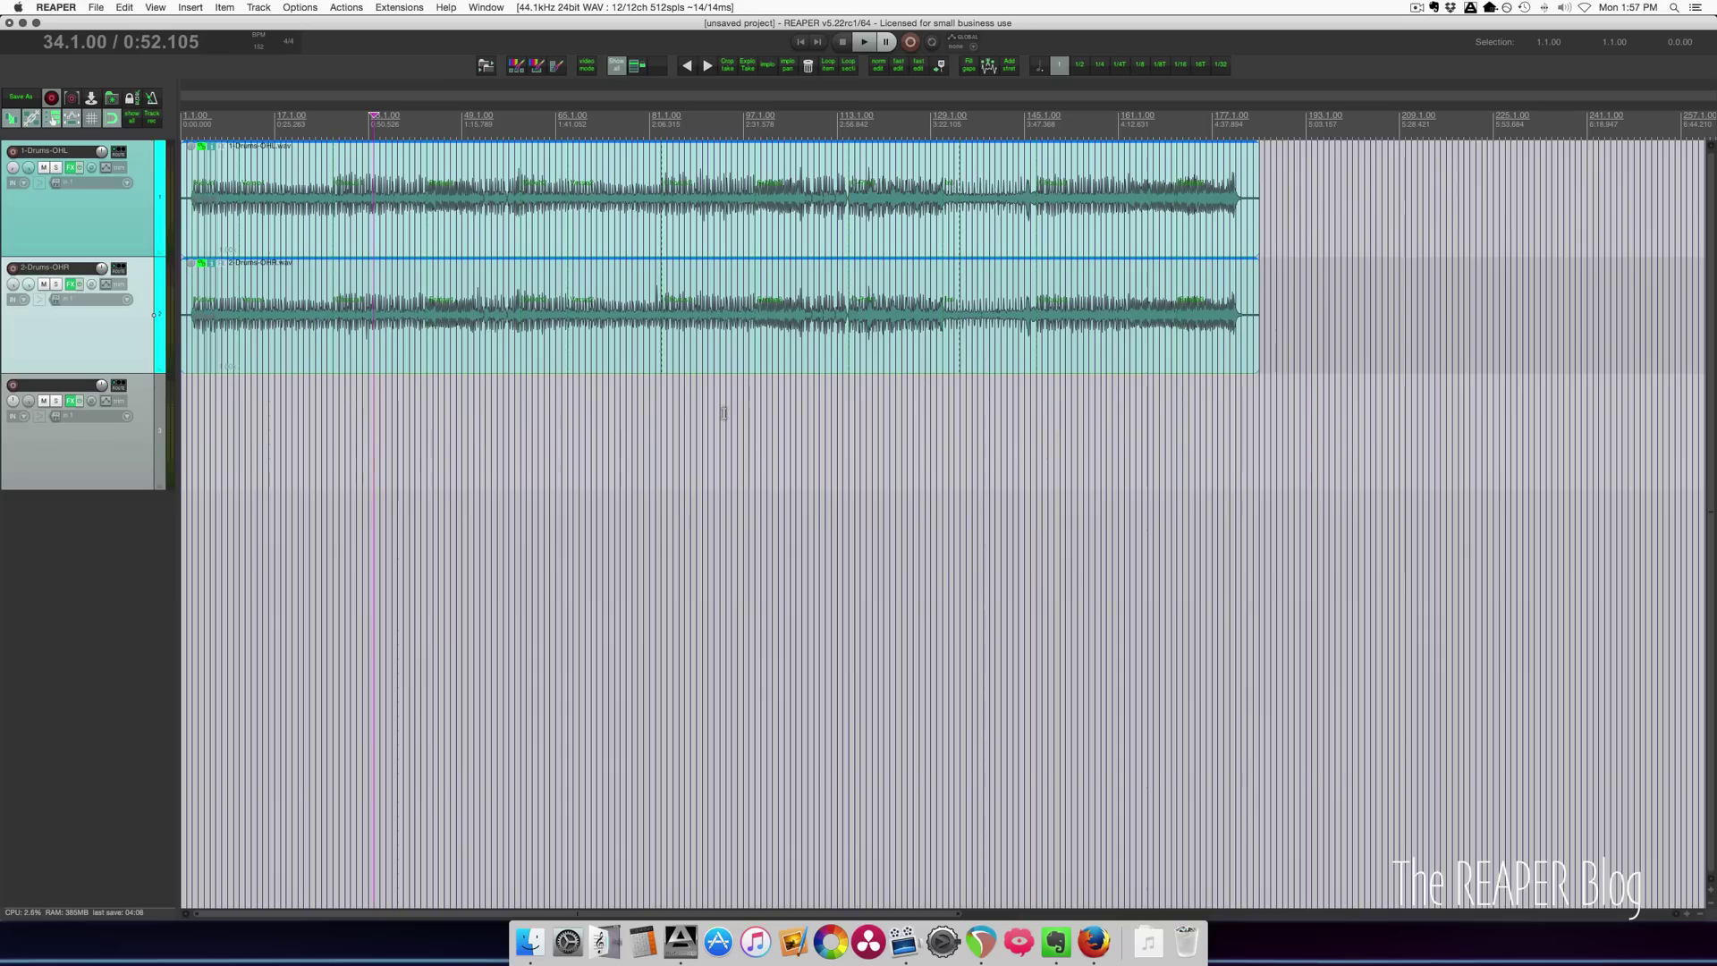
Step: Find Transport: Play/stop through its Space shortcut, then start and stop playback
key(space)
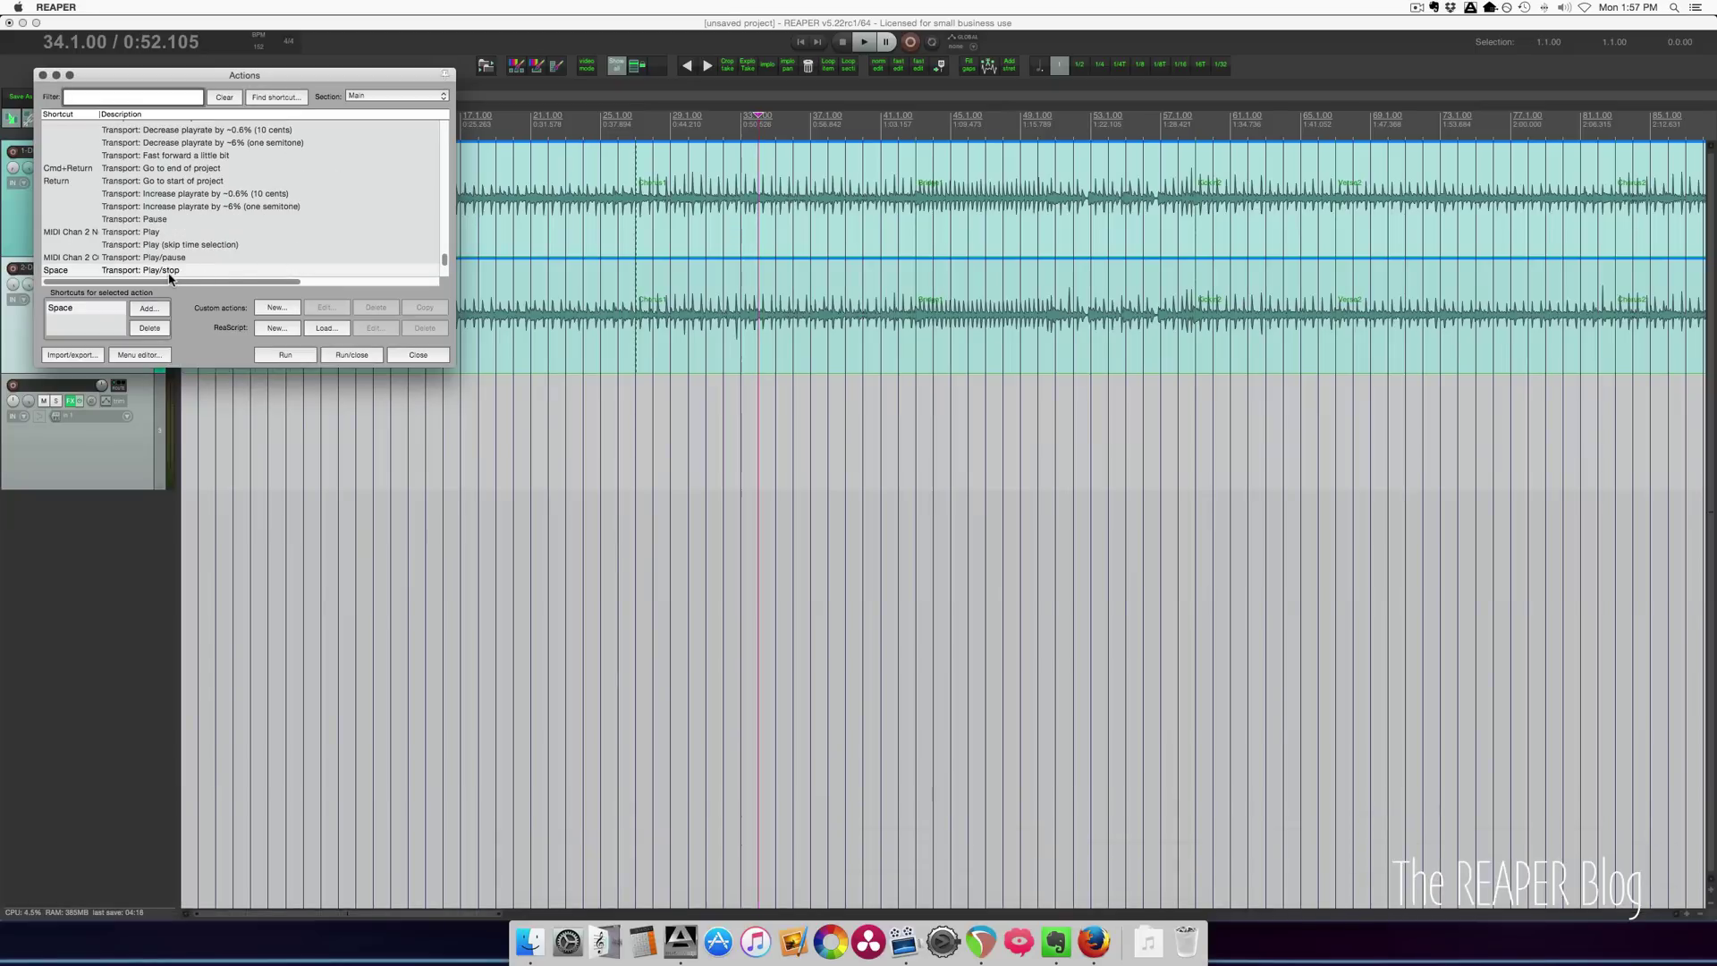
scroll(170, 278, down, 1)
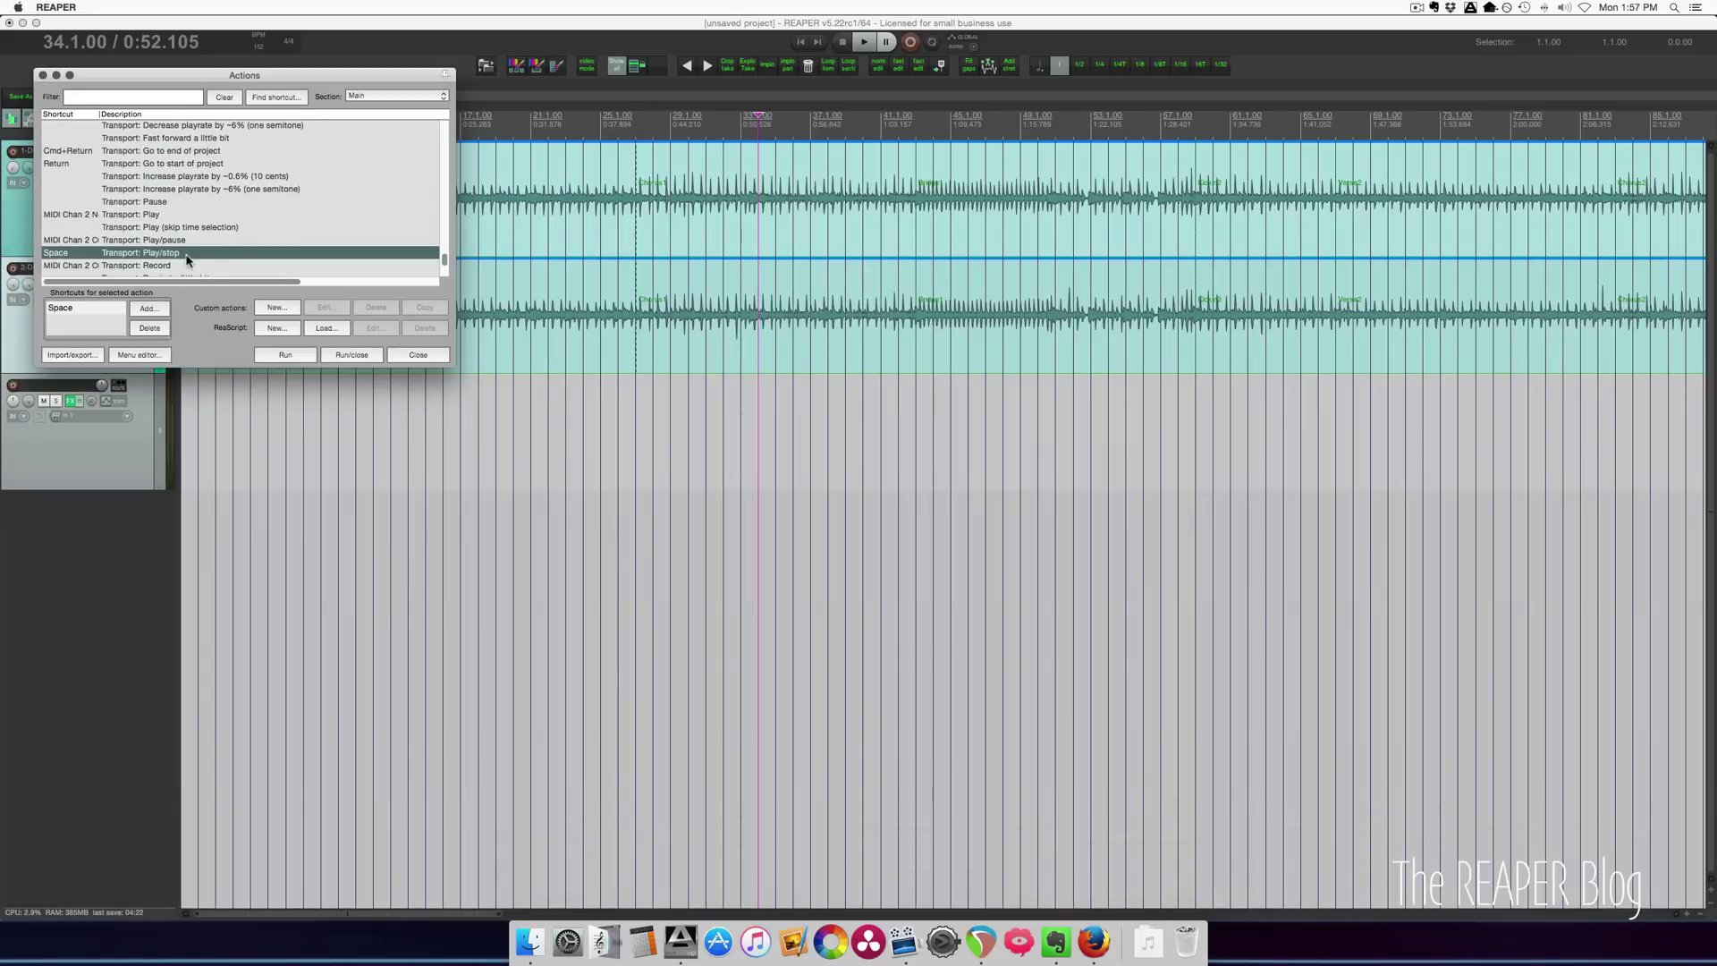
click(760, 347)
key(space)
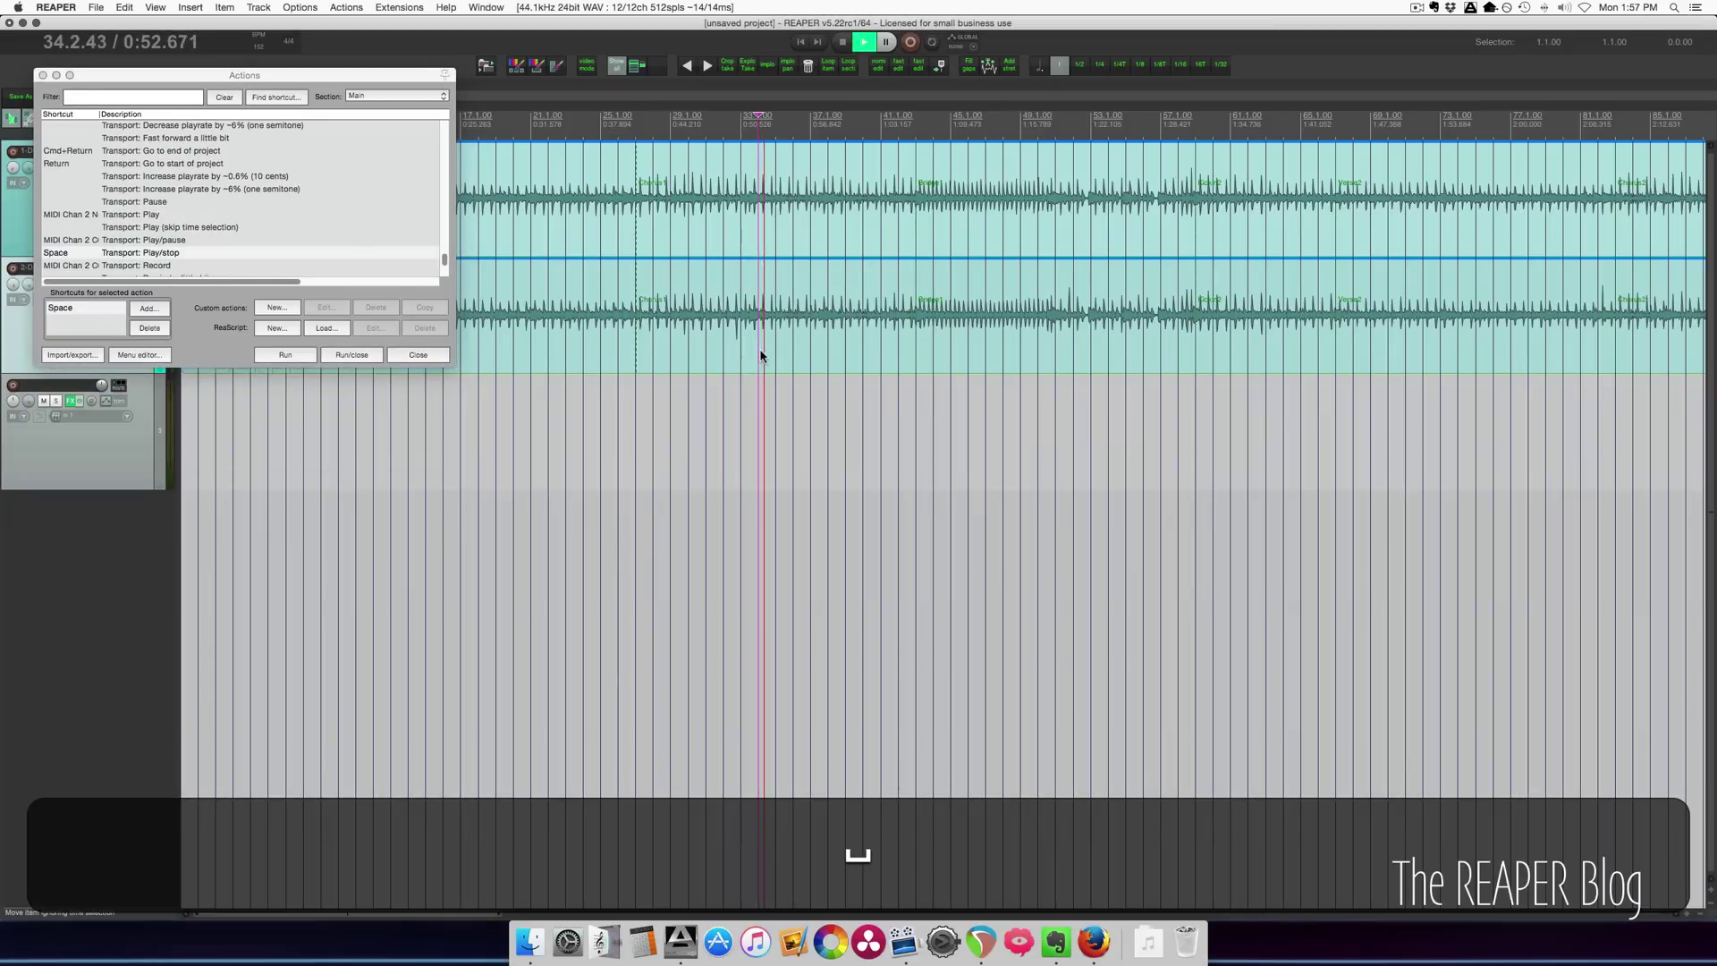
key(space)
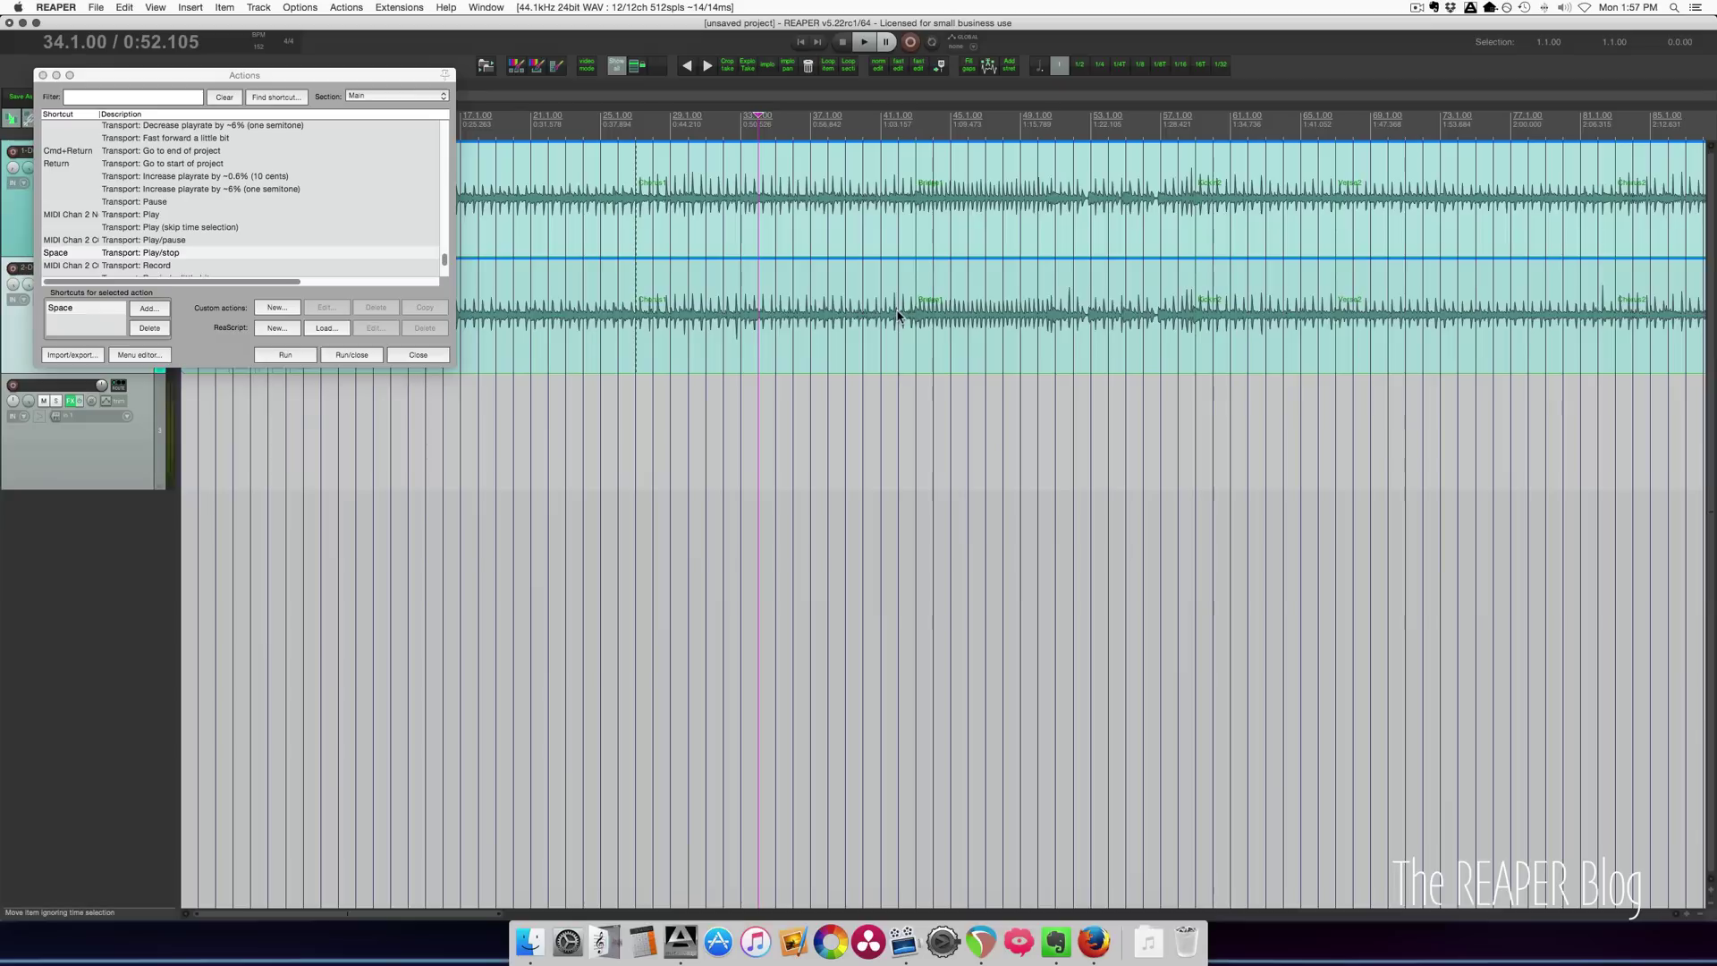
Step: Select Transport: Play/pause, start playback, and move the Actions list to the lower left
click(249, 238)
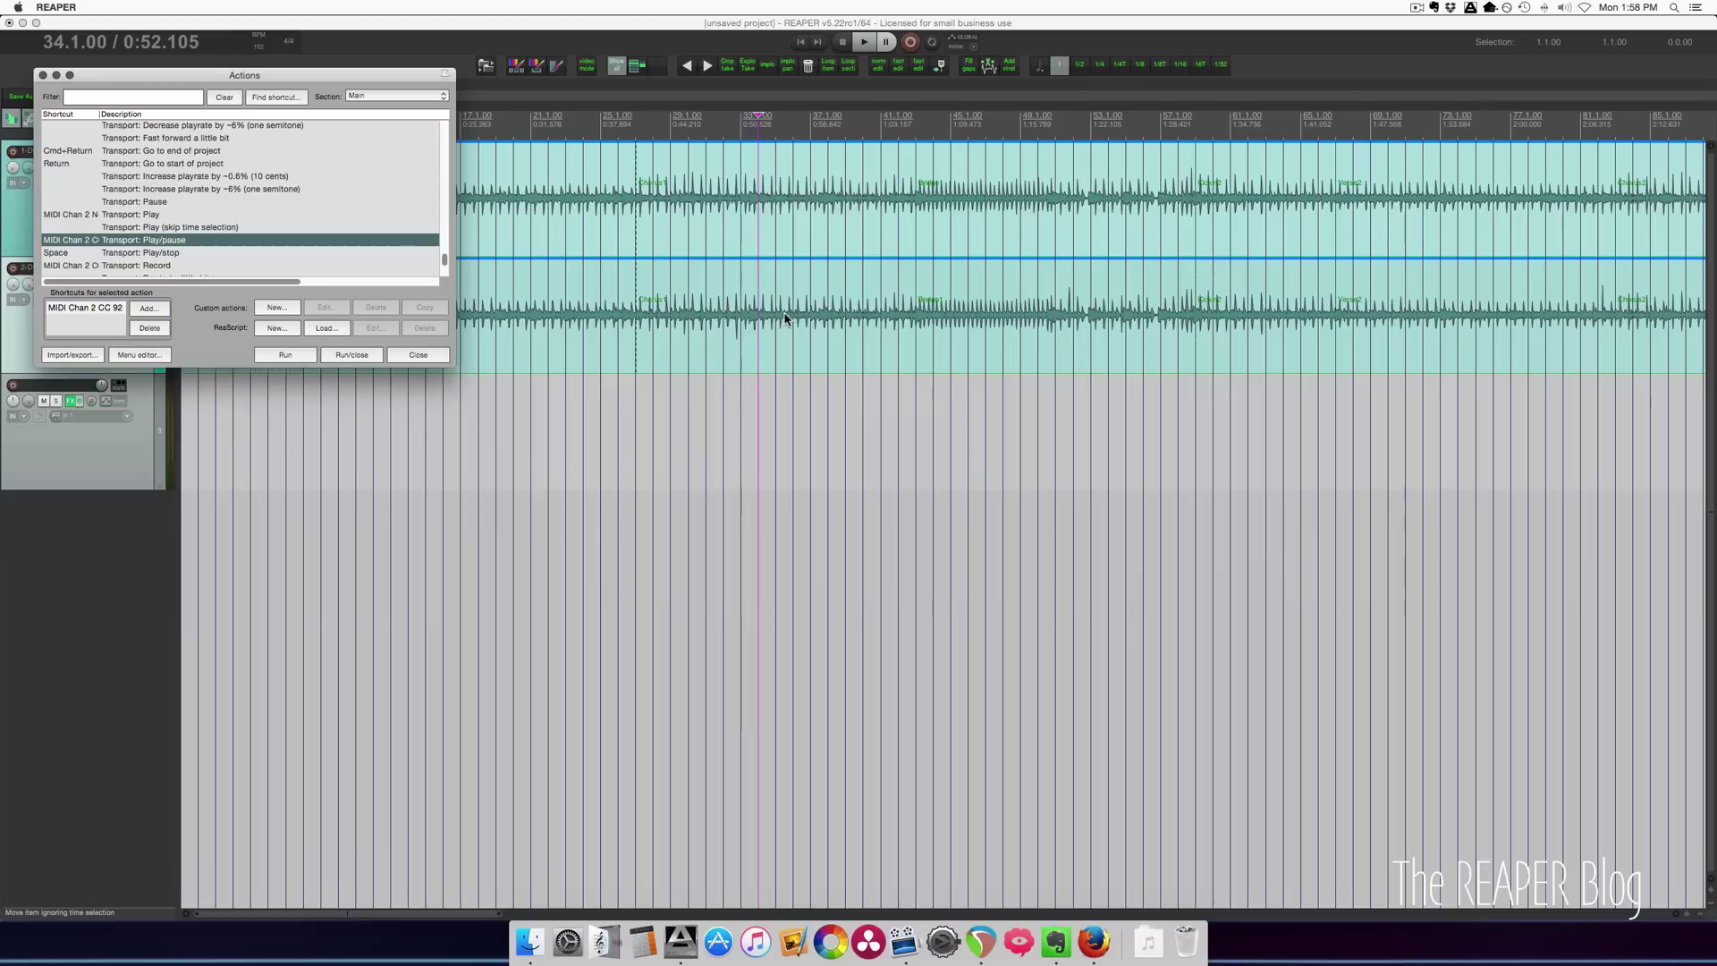
key(space)
key(space)
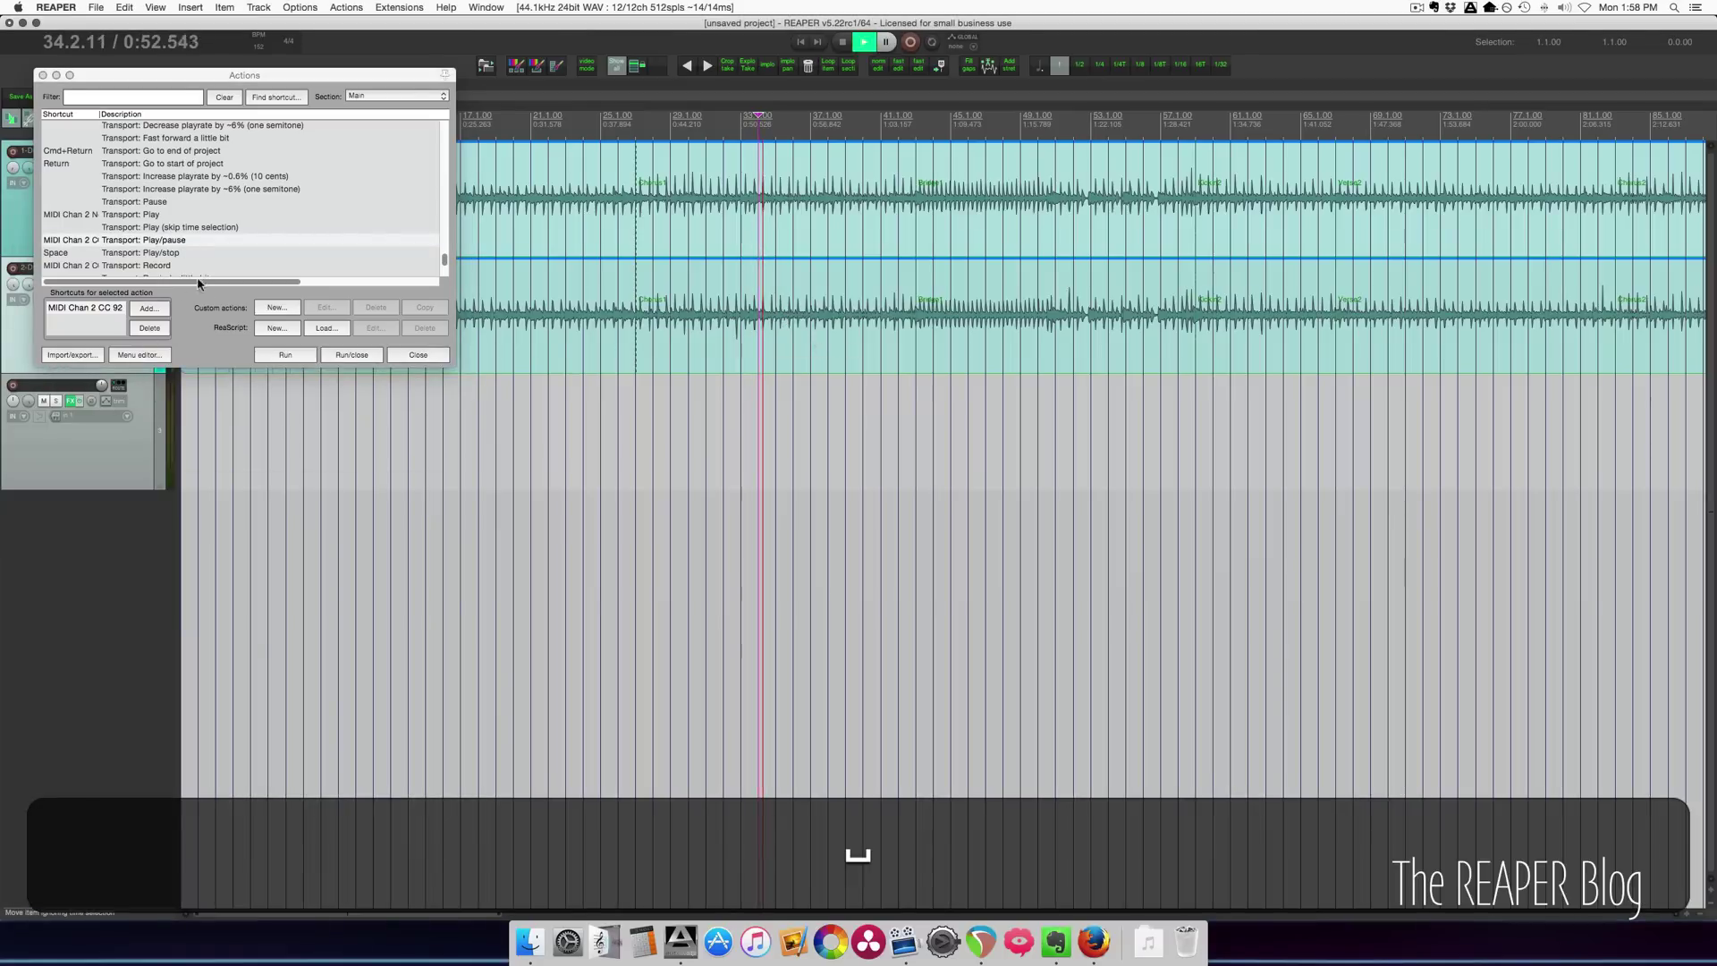
click(297, 356)
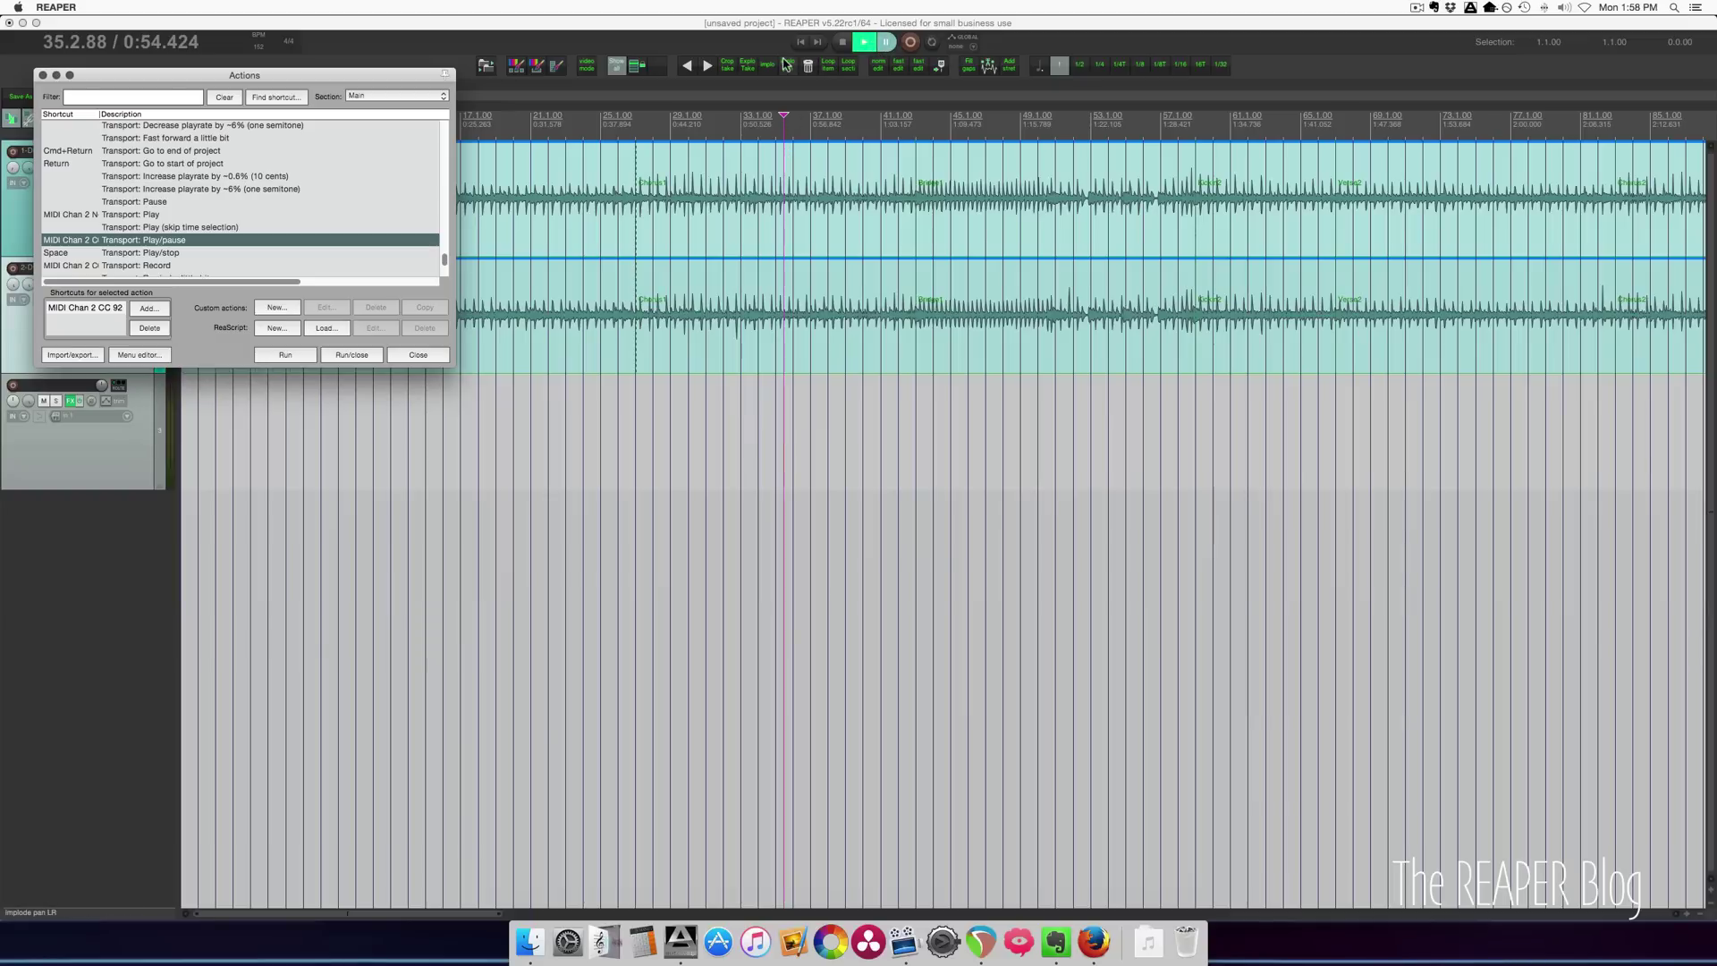
drag(268, 75, 461, 501)
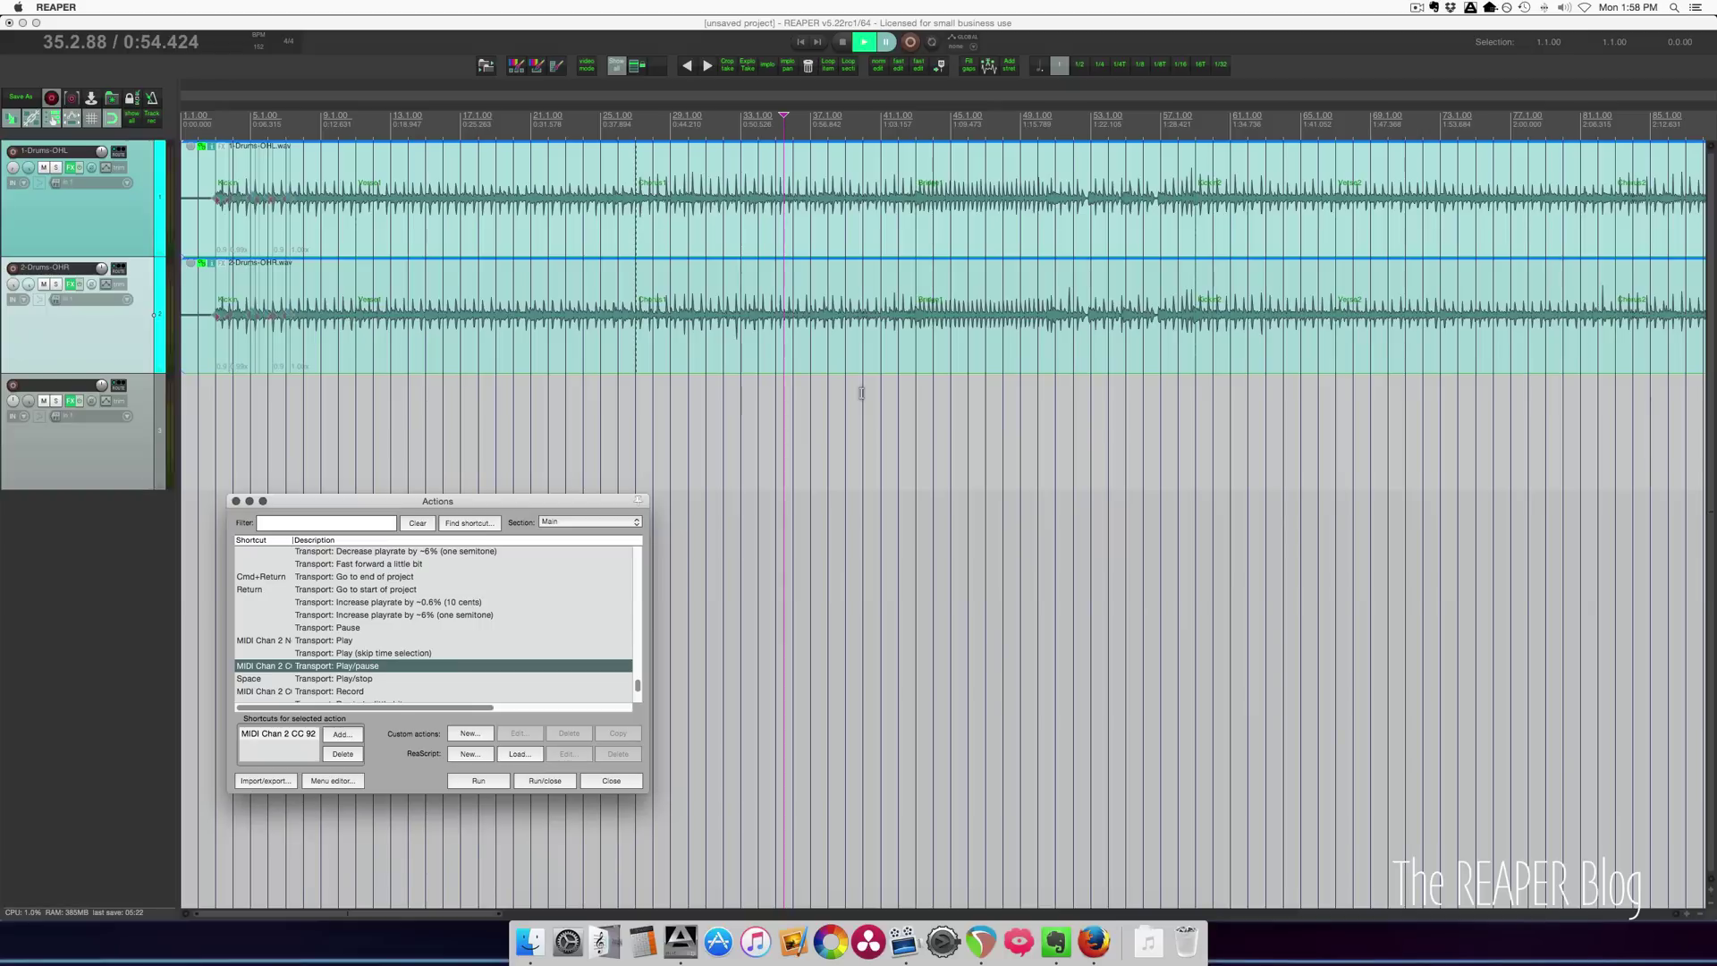
Step: Locate Custom: Play/stop by its N shortcut, play from within the drum items, and stop with N
scroll(423, 650, down, 2)
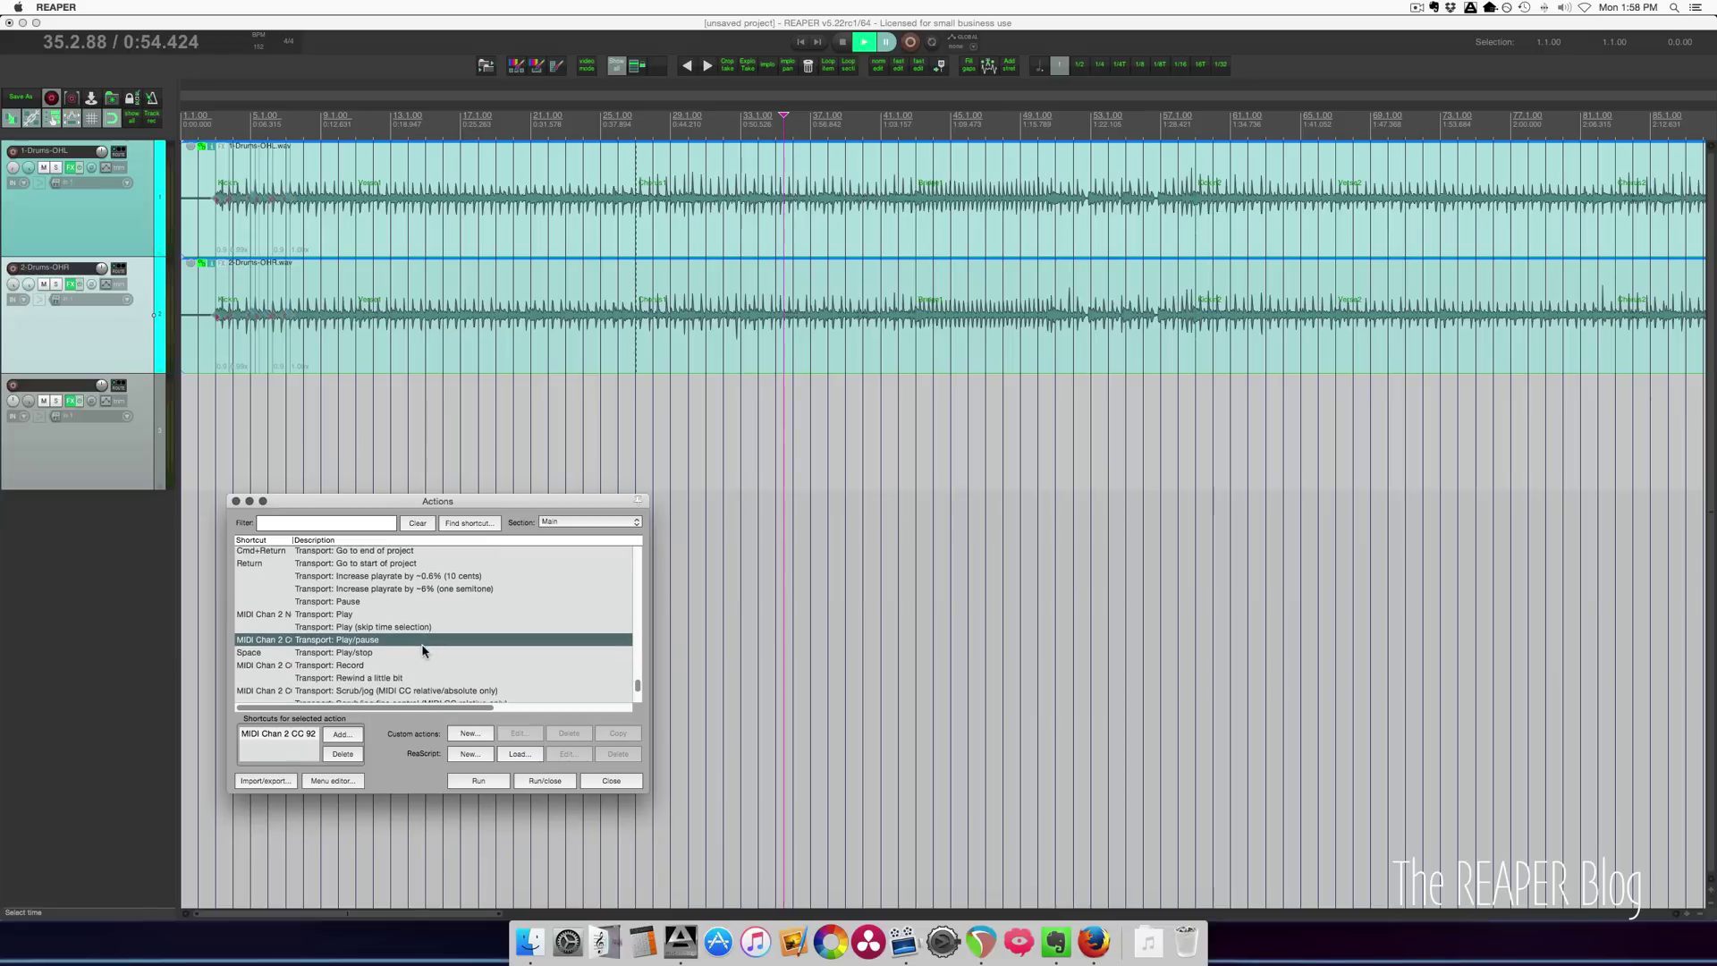
click(468, 522)
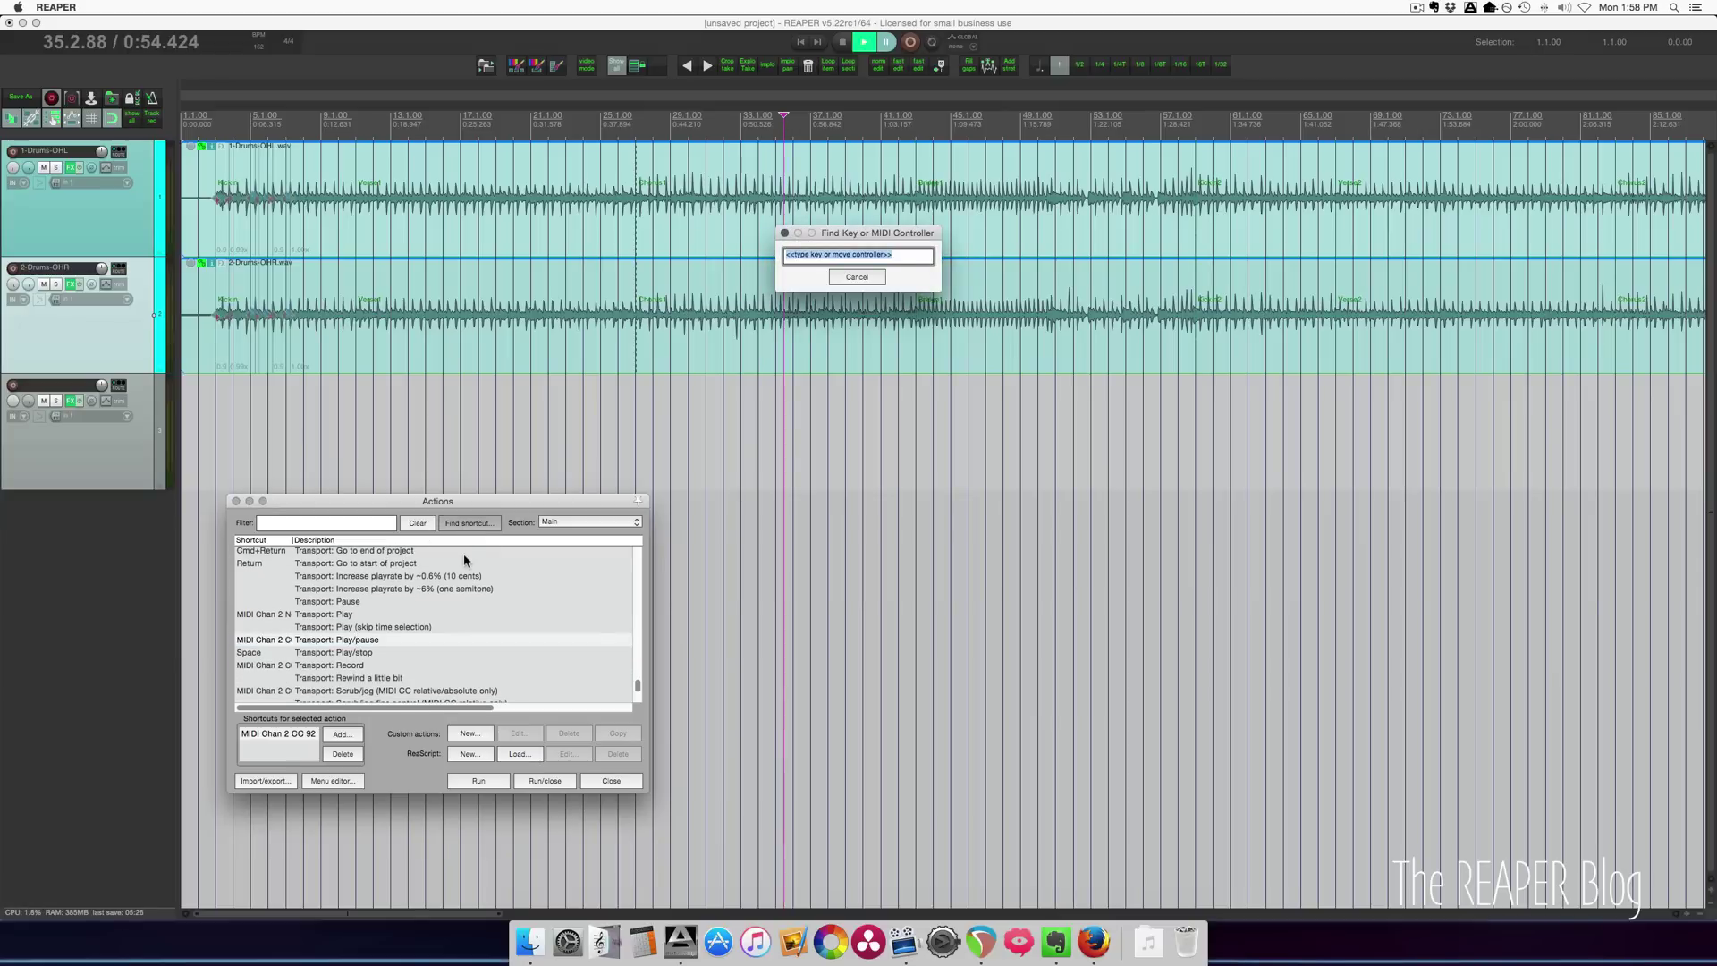
key(n)
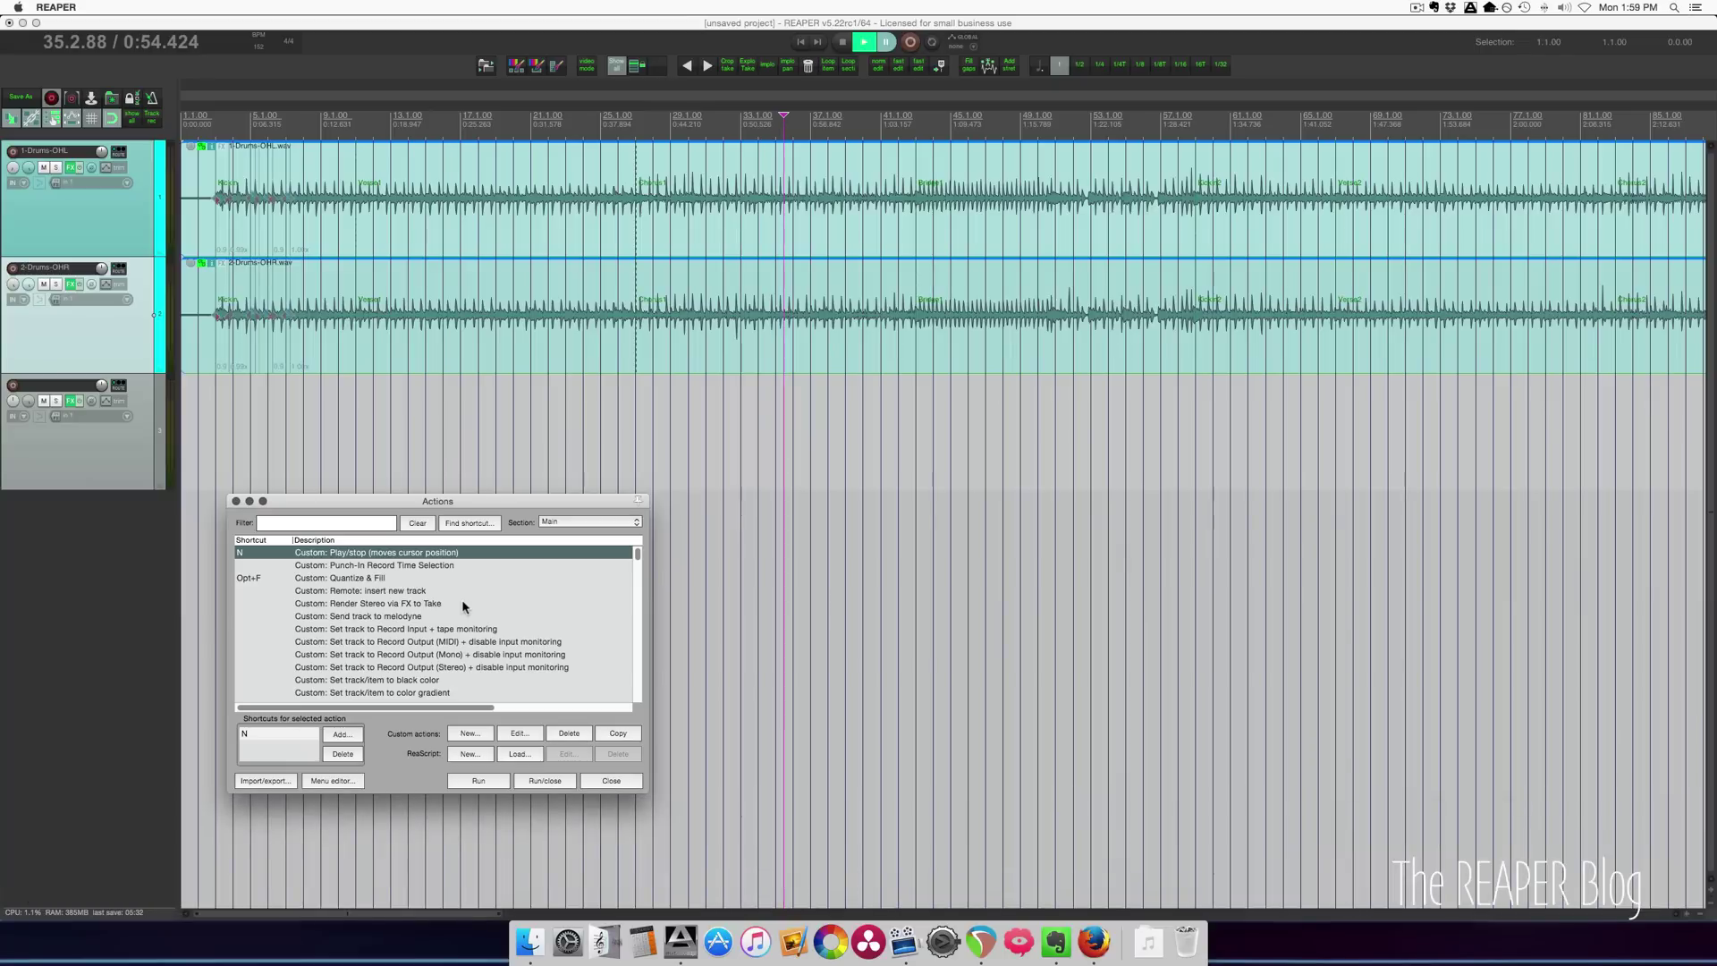
scroll(462, 599, up, 2)
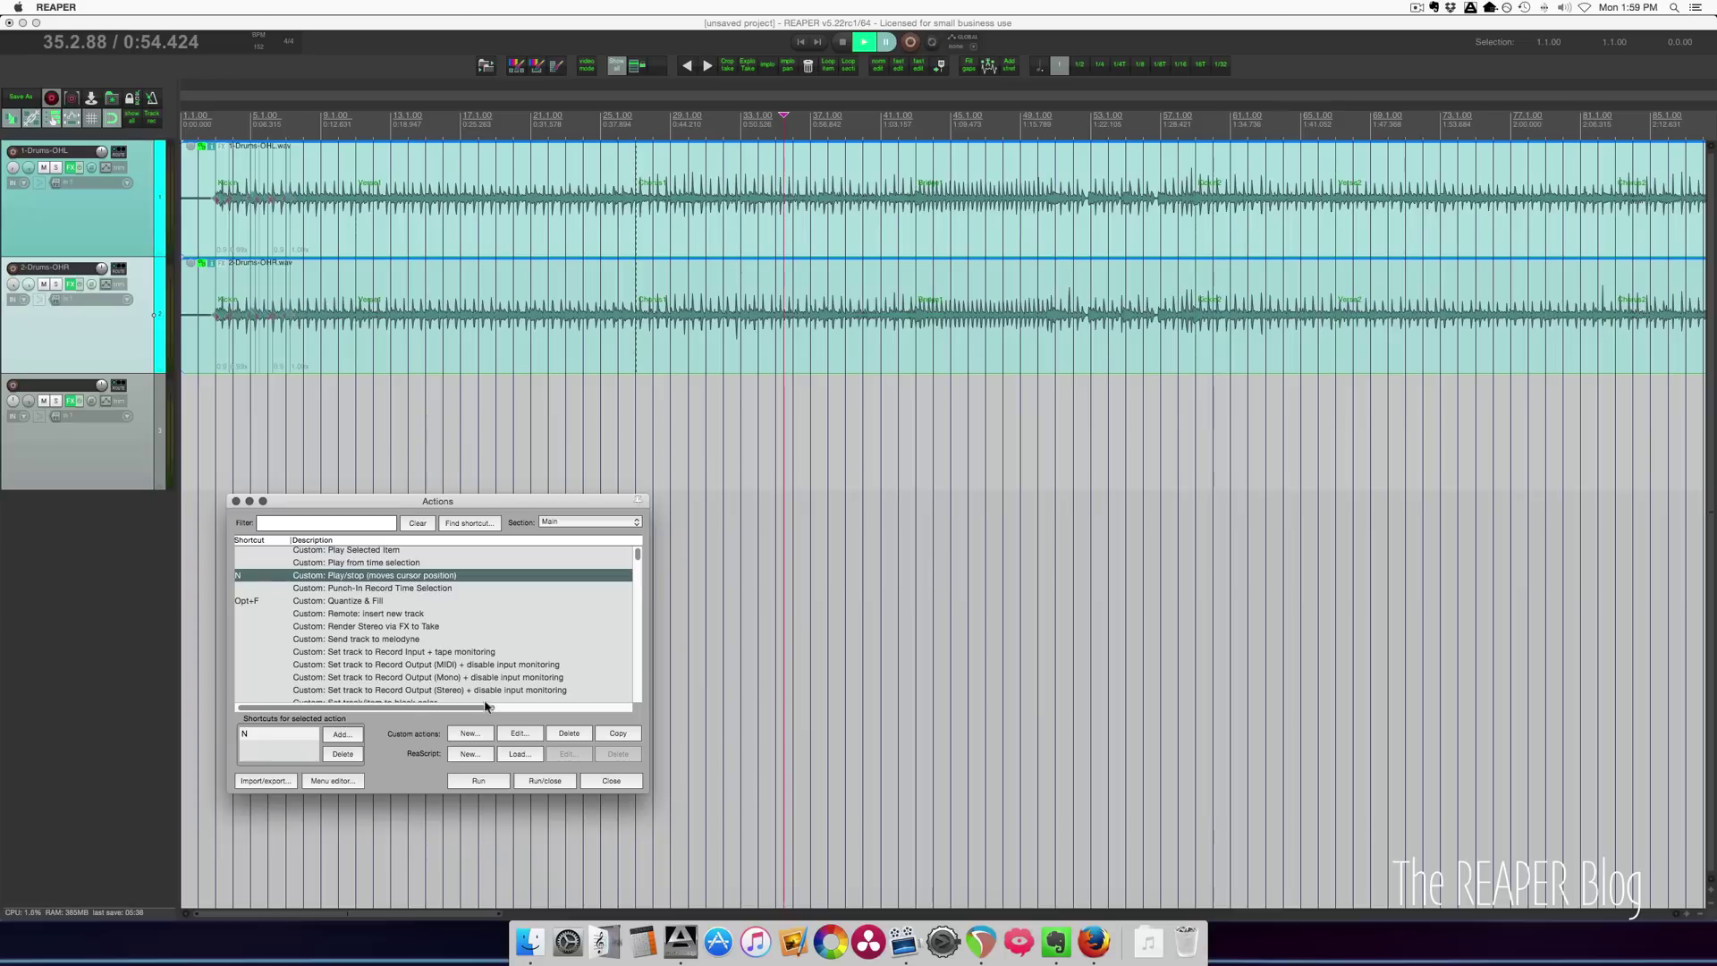
click(811, 307)
key(space)
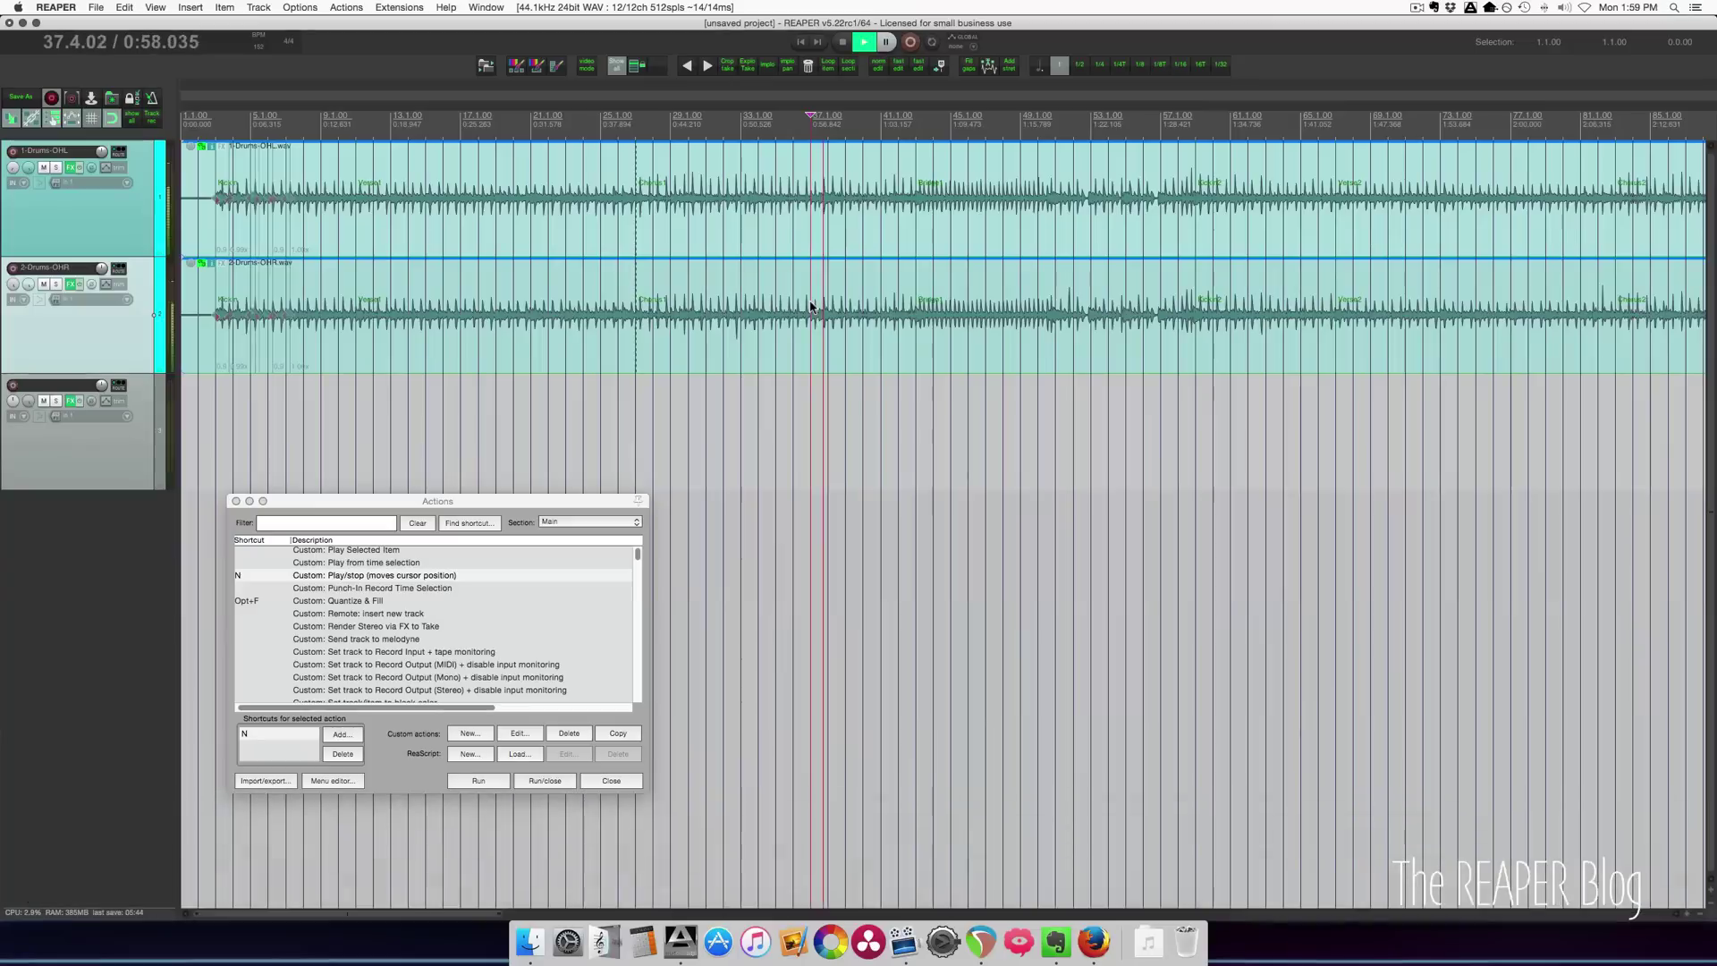
key(n)
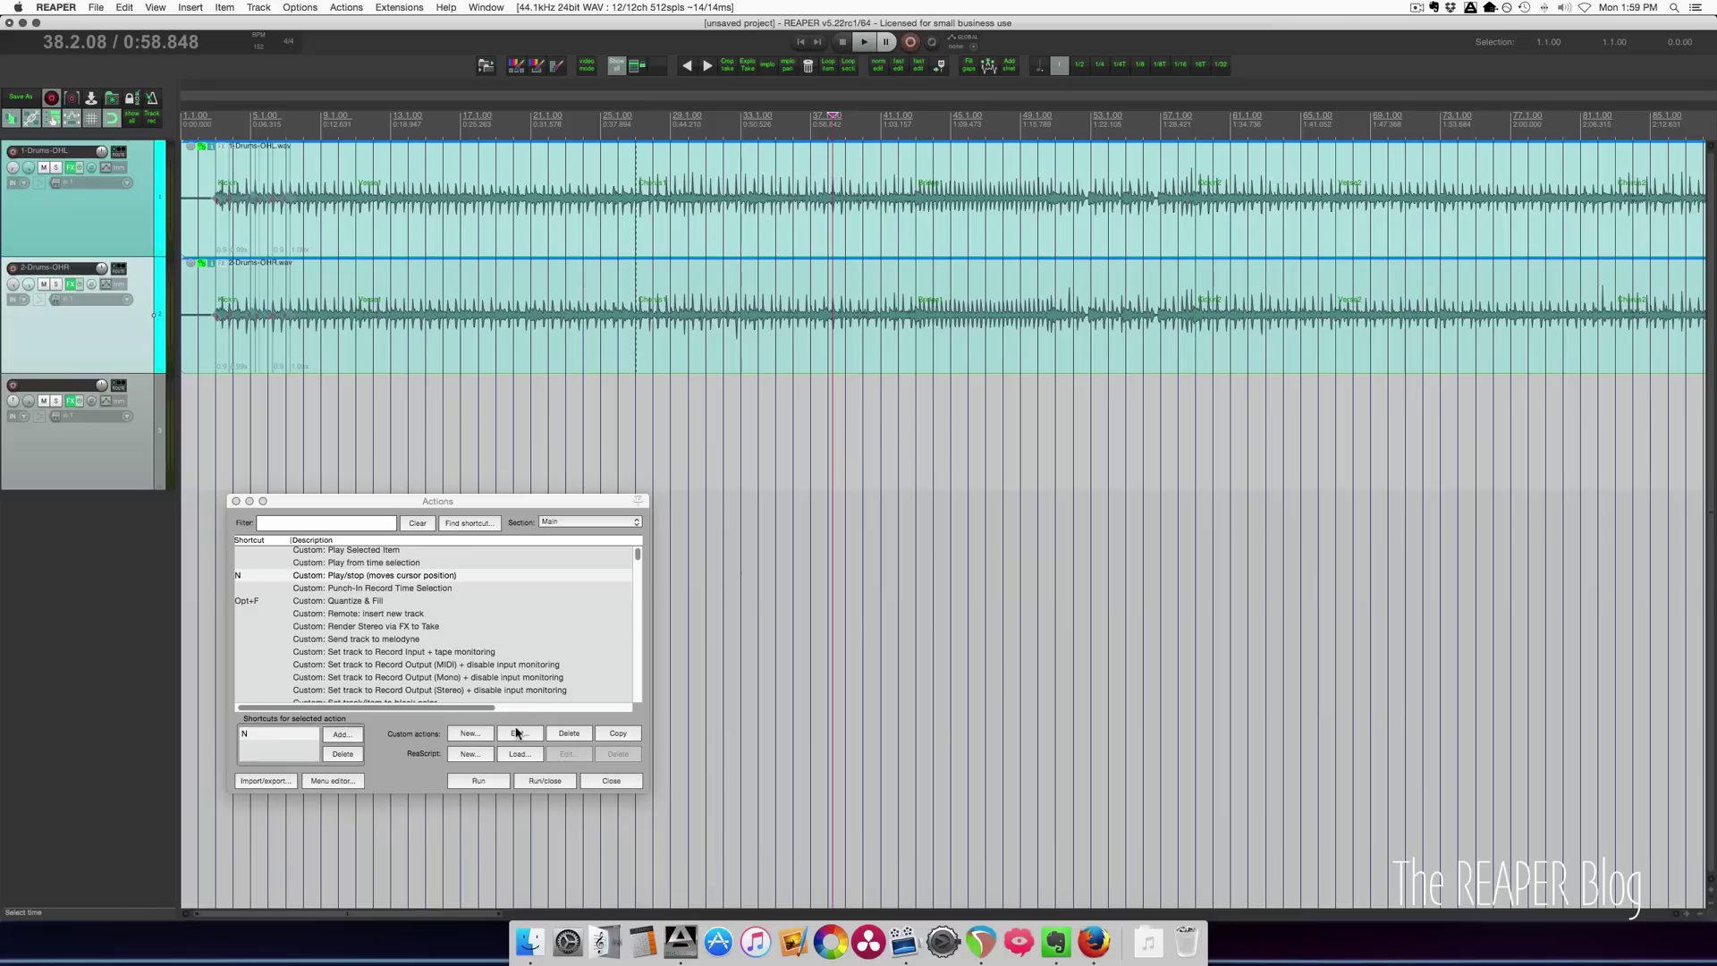
click(641, 747)
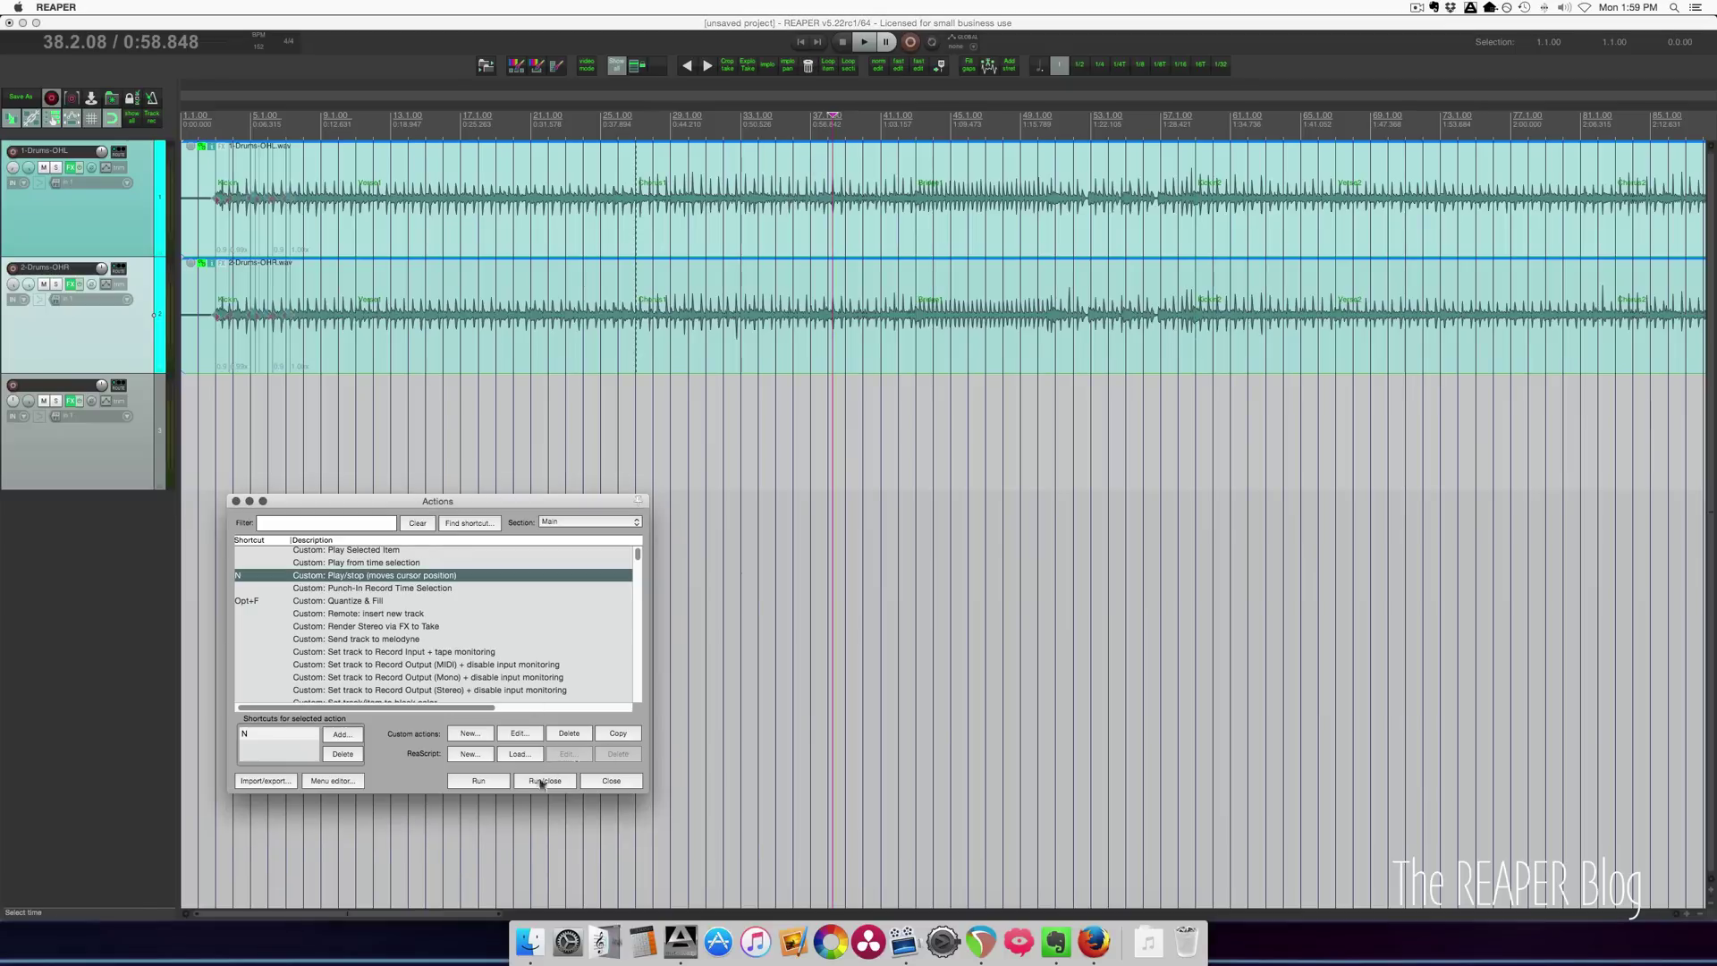
Step: Inspect Custom: Play/stop's Transport: Play/stop step, then close the editor and the Actions list
click(534, 733)
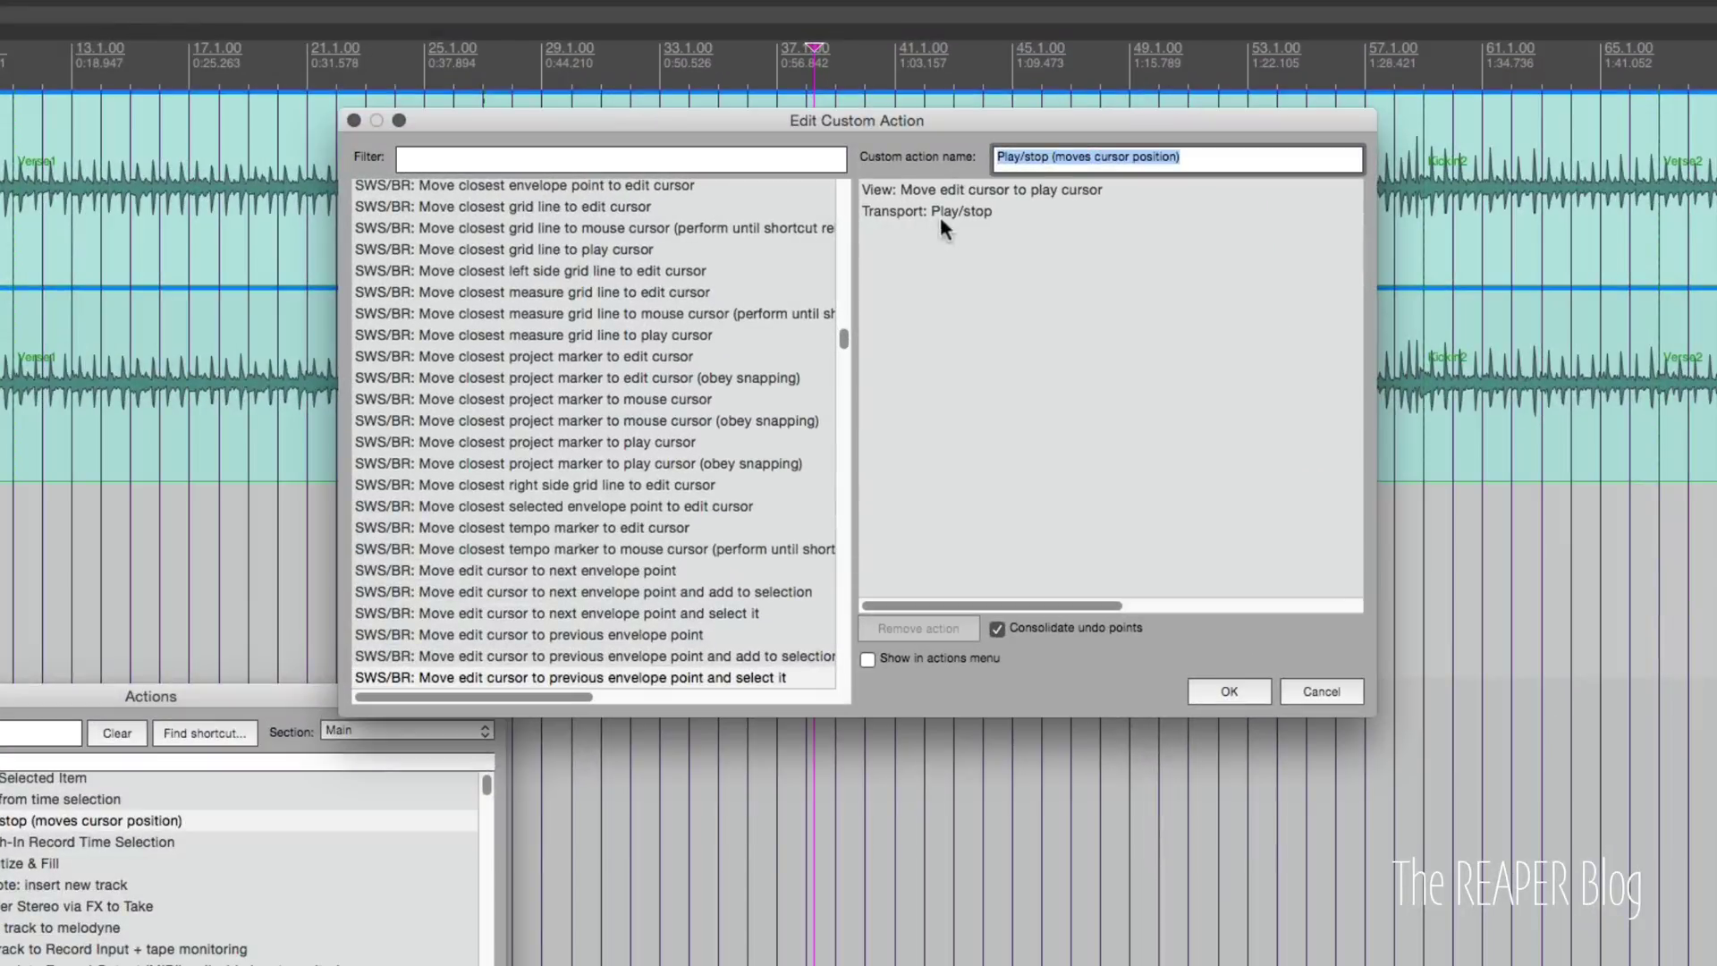
click(988, 211)
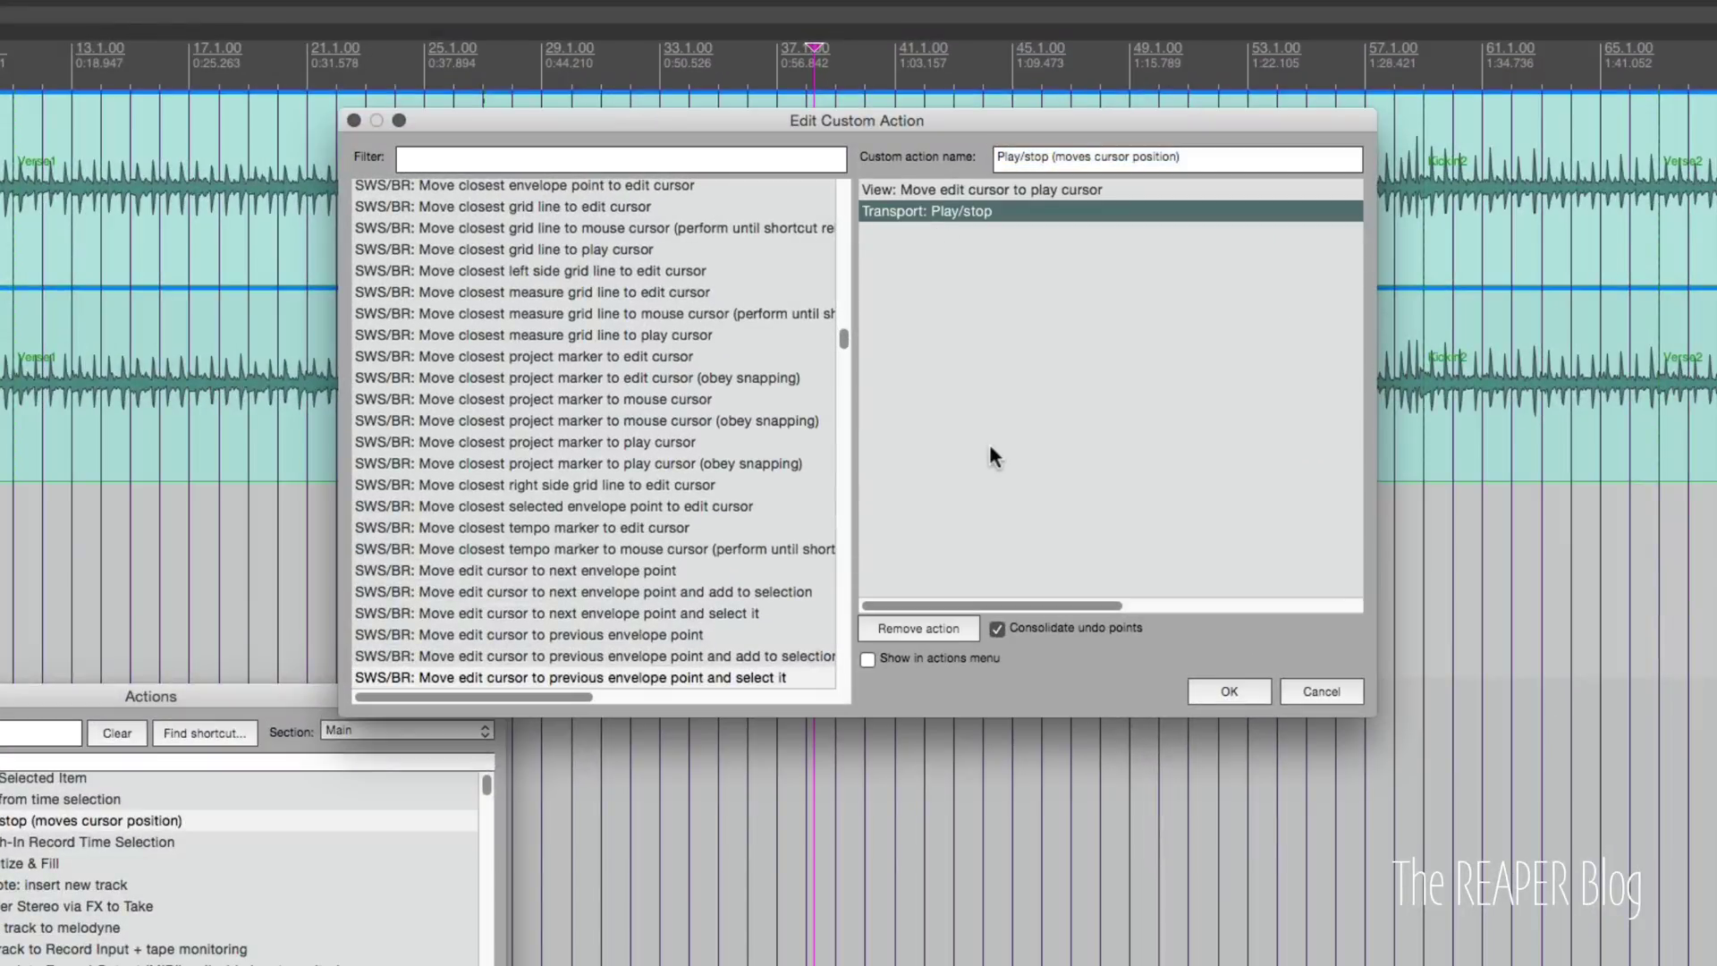
click(1194, 691)
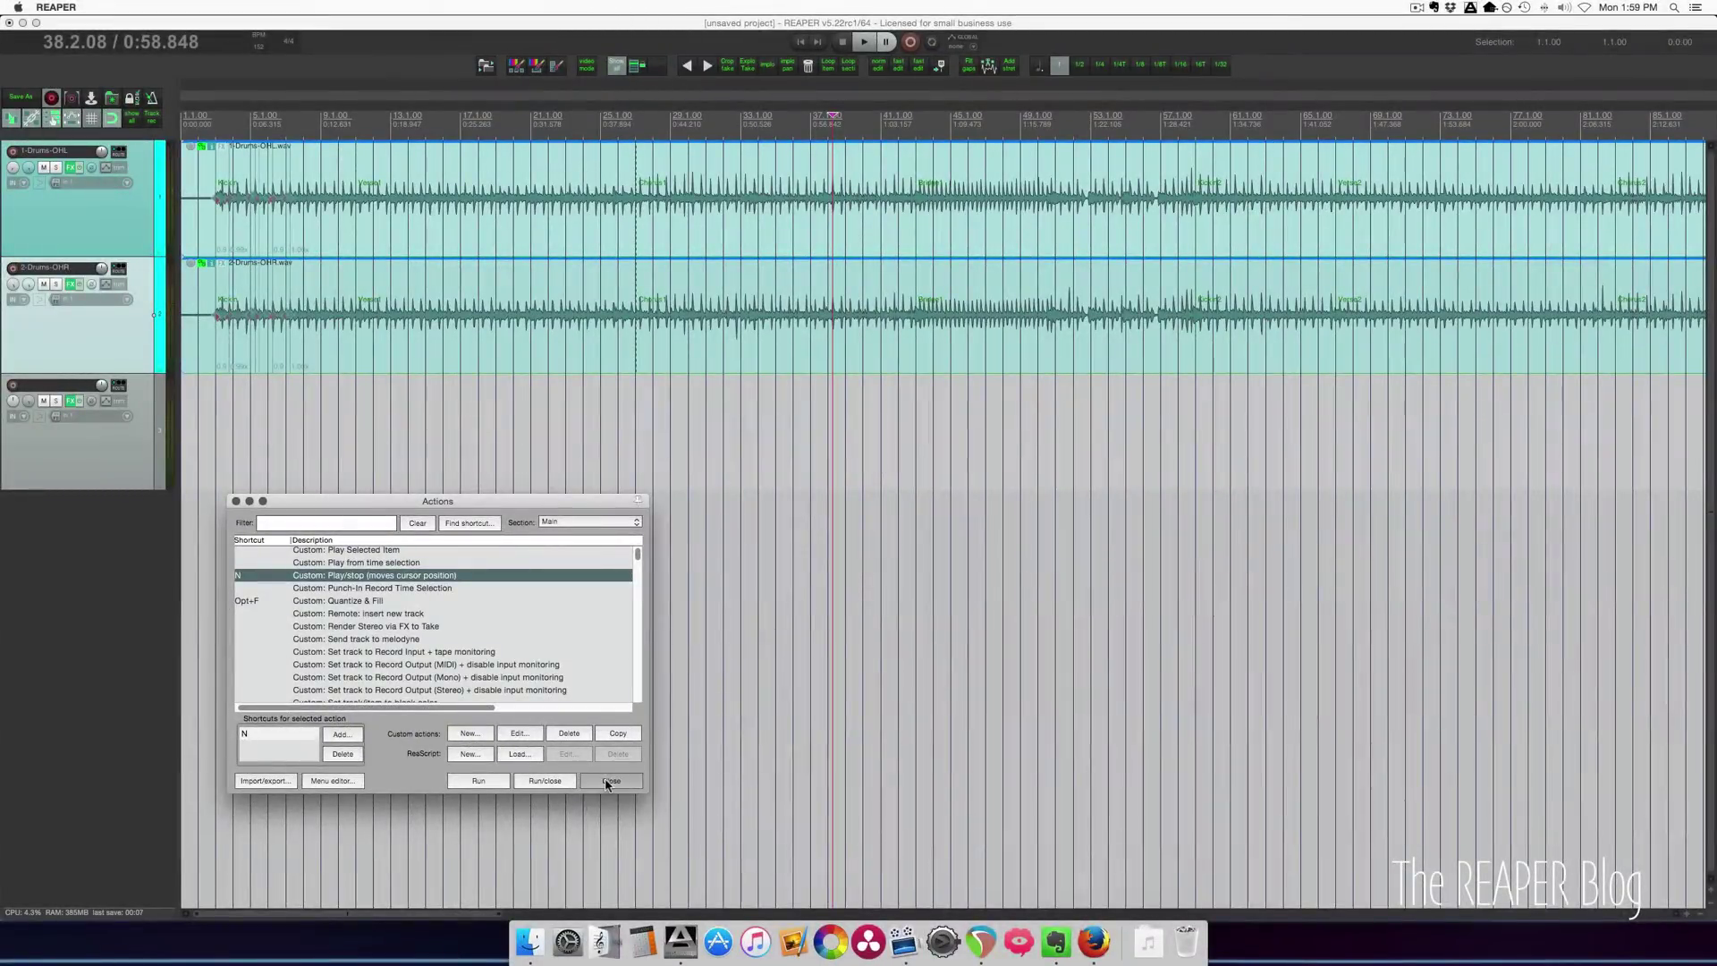
click(609, 781)
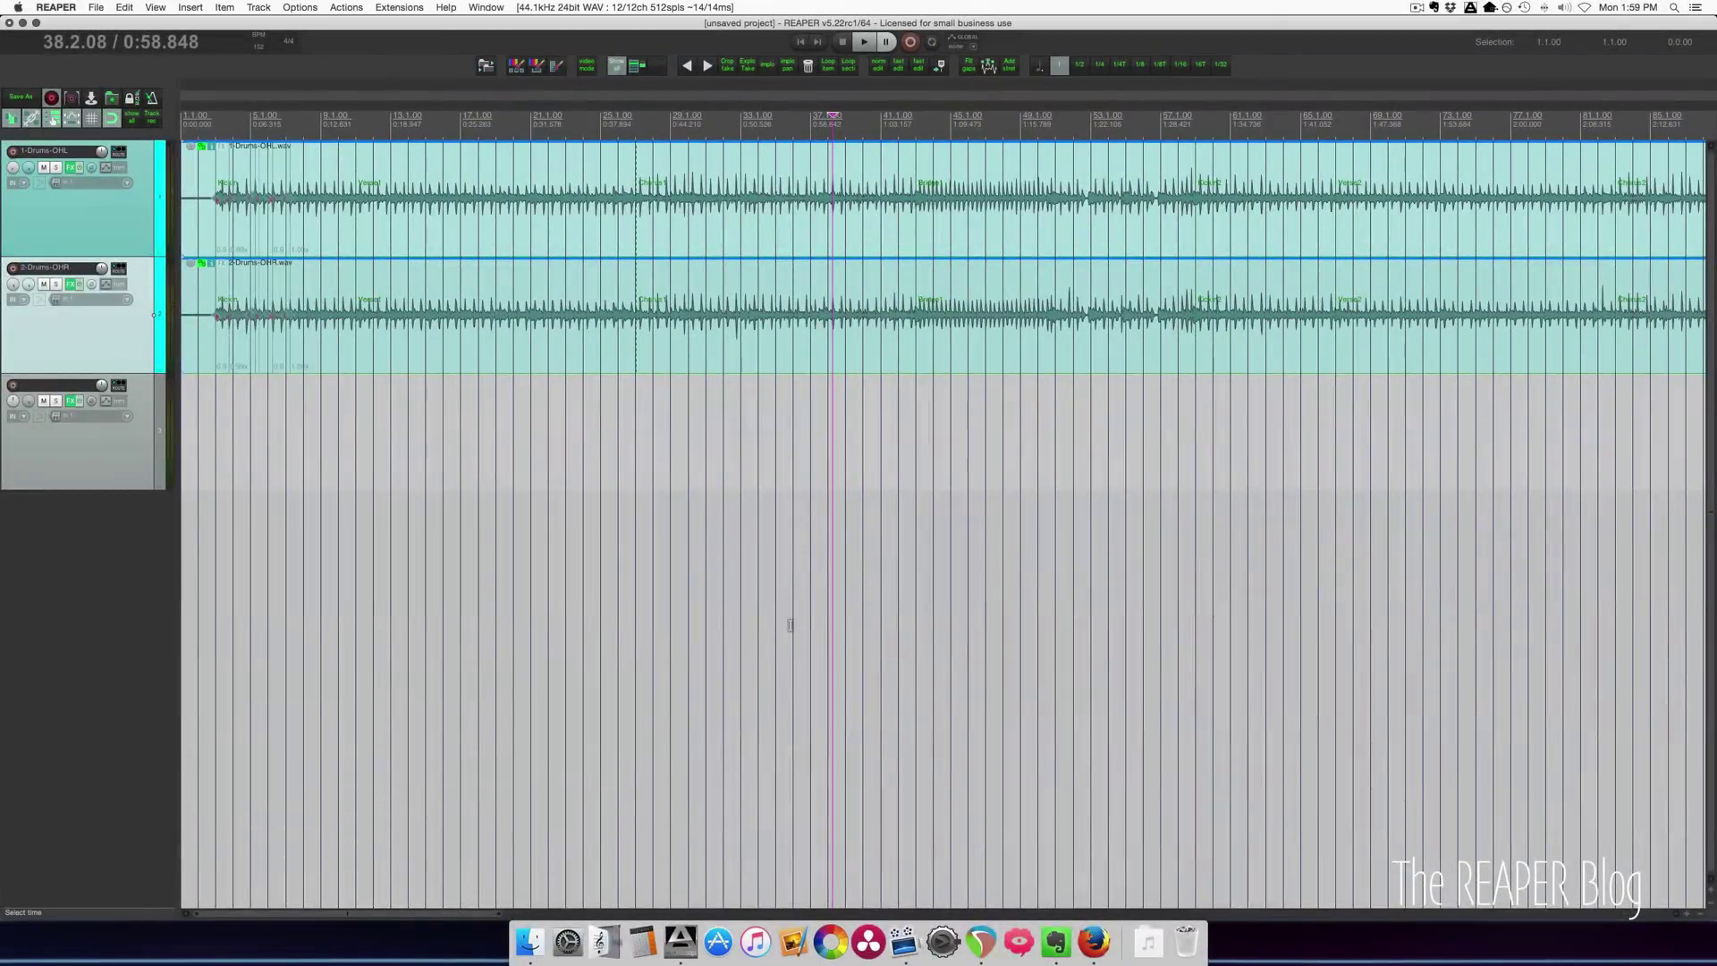